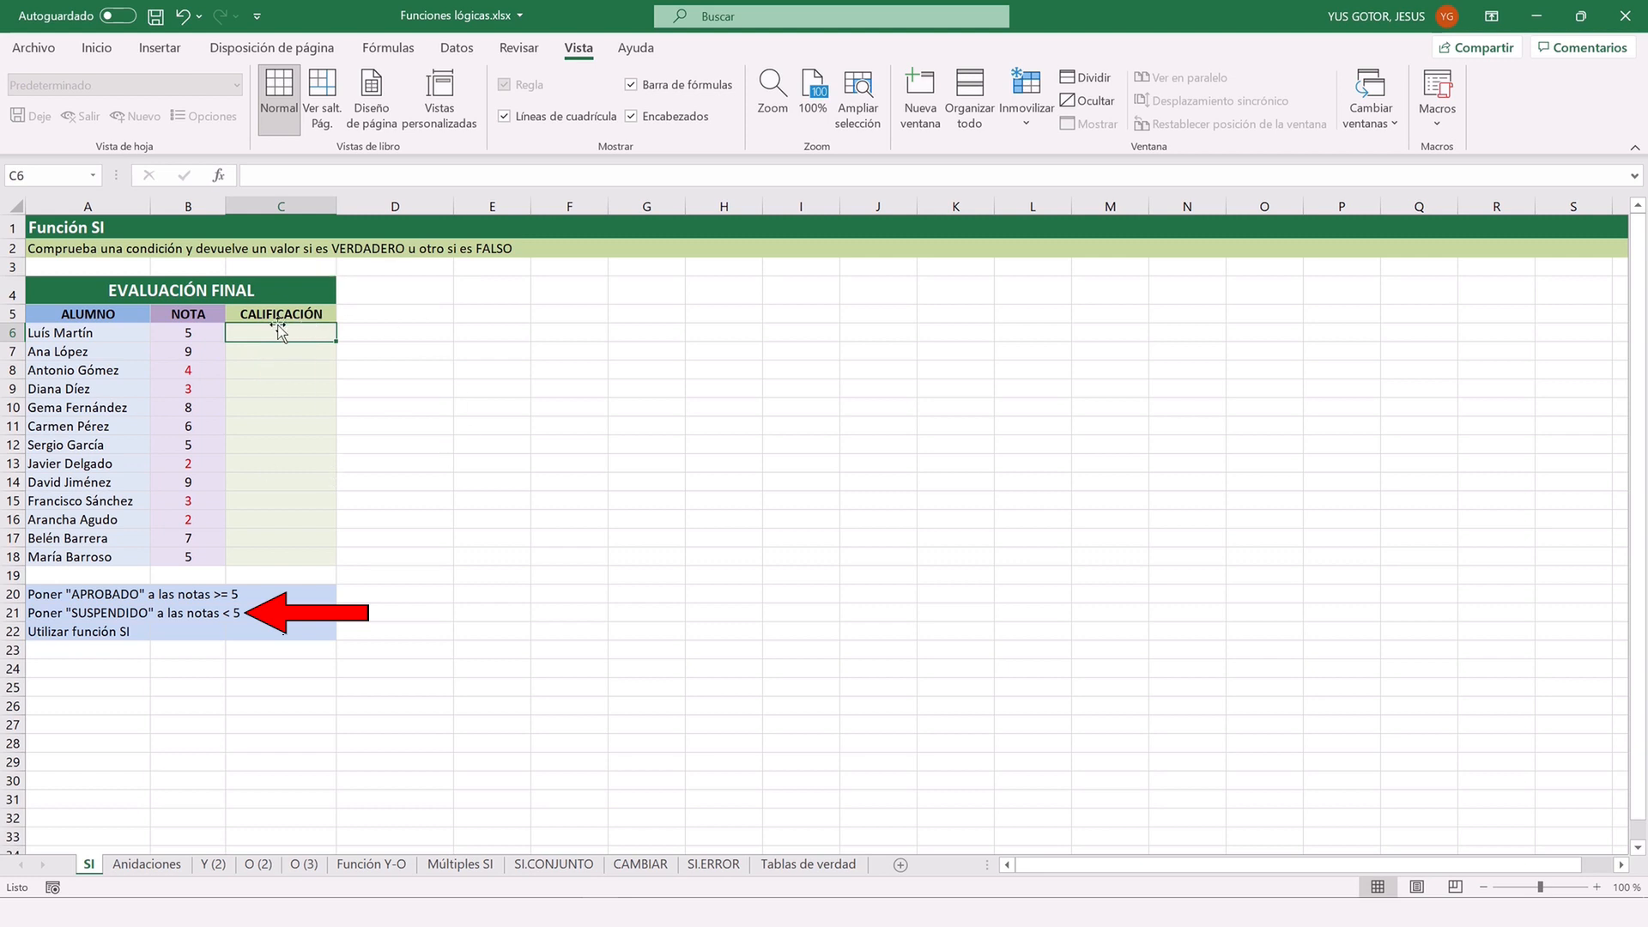
Start an SI function in C6 with its arguments dialog and set the logical test to B6>=5.
{"action": "type", "text": "=si("}
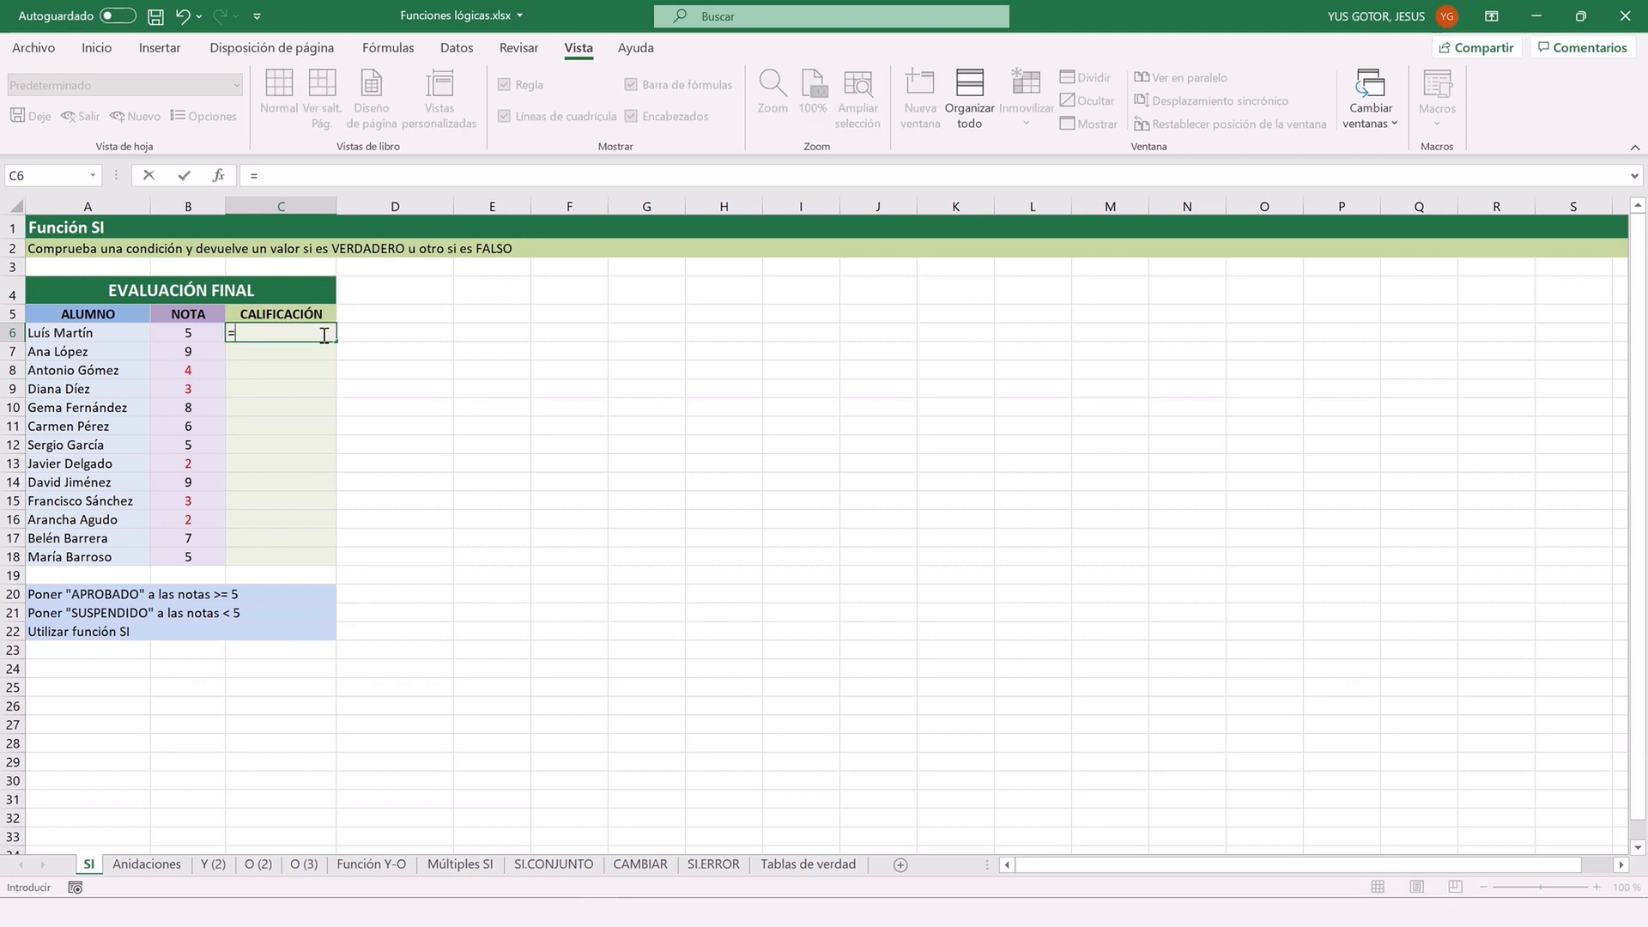
{"action": "left_click", "coordinate": [220, 176]}
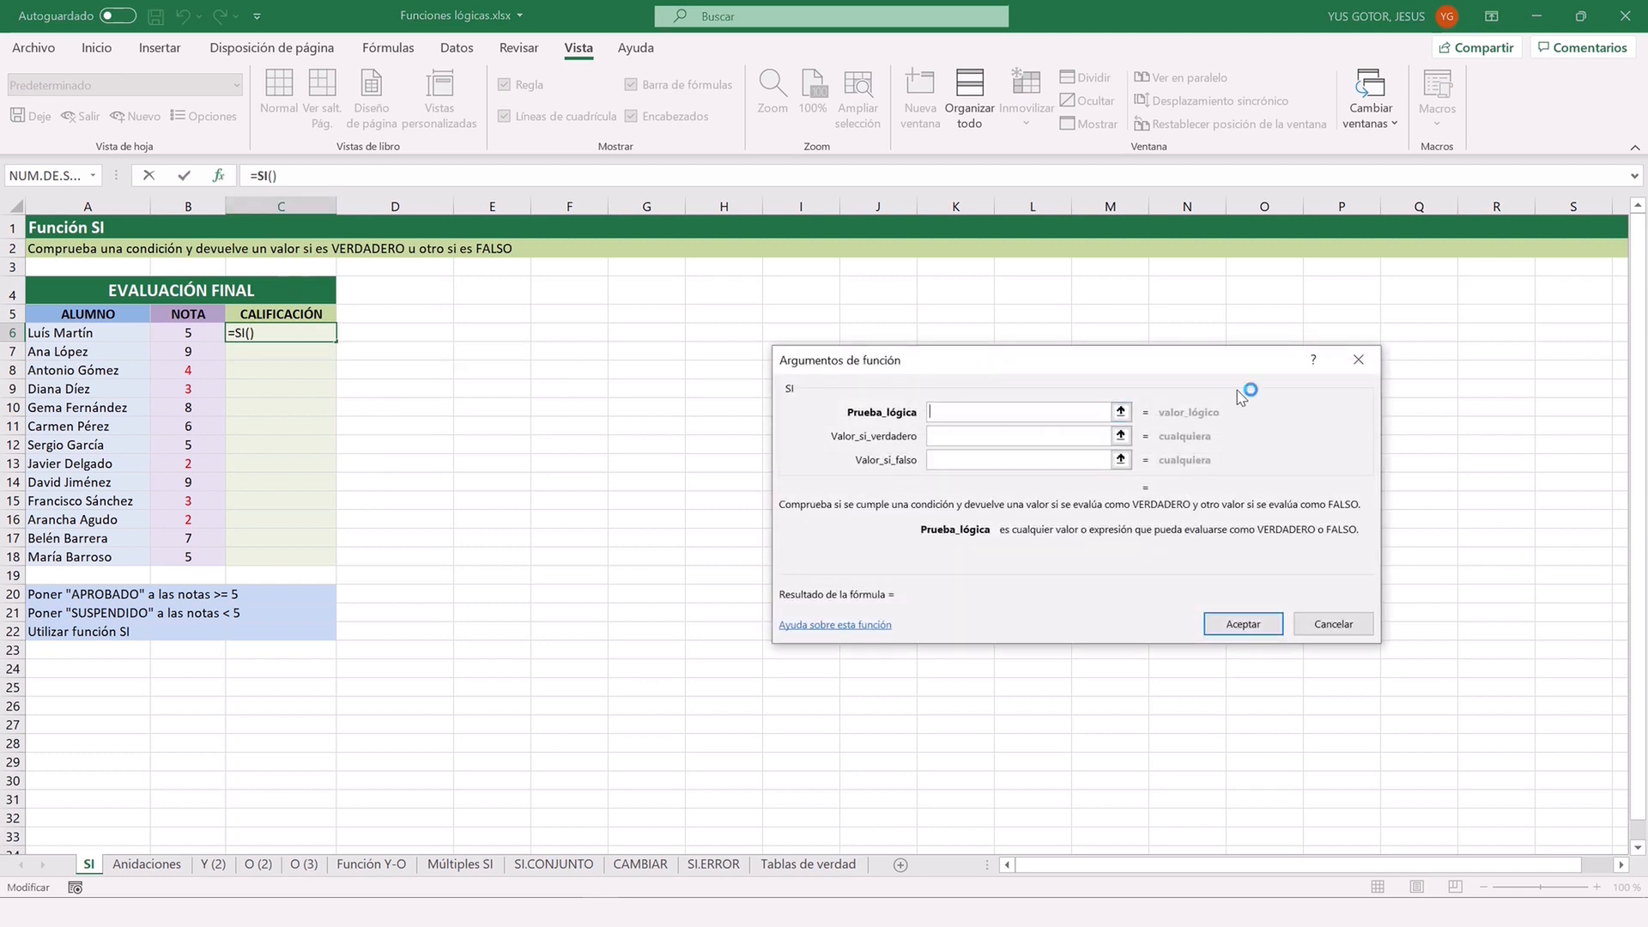
{"action": "left_click_drag", "start_coordinate": [1085, 364], "coordinate": [891, 372]}
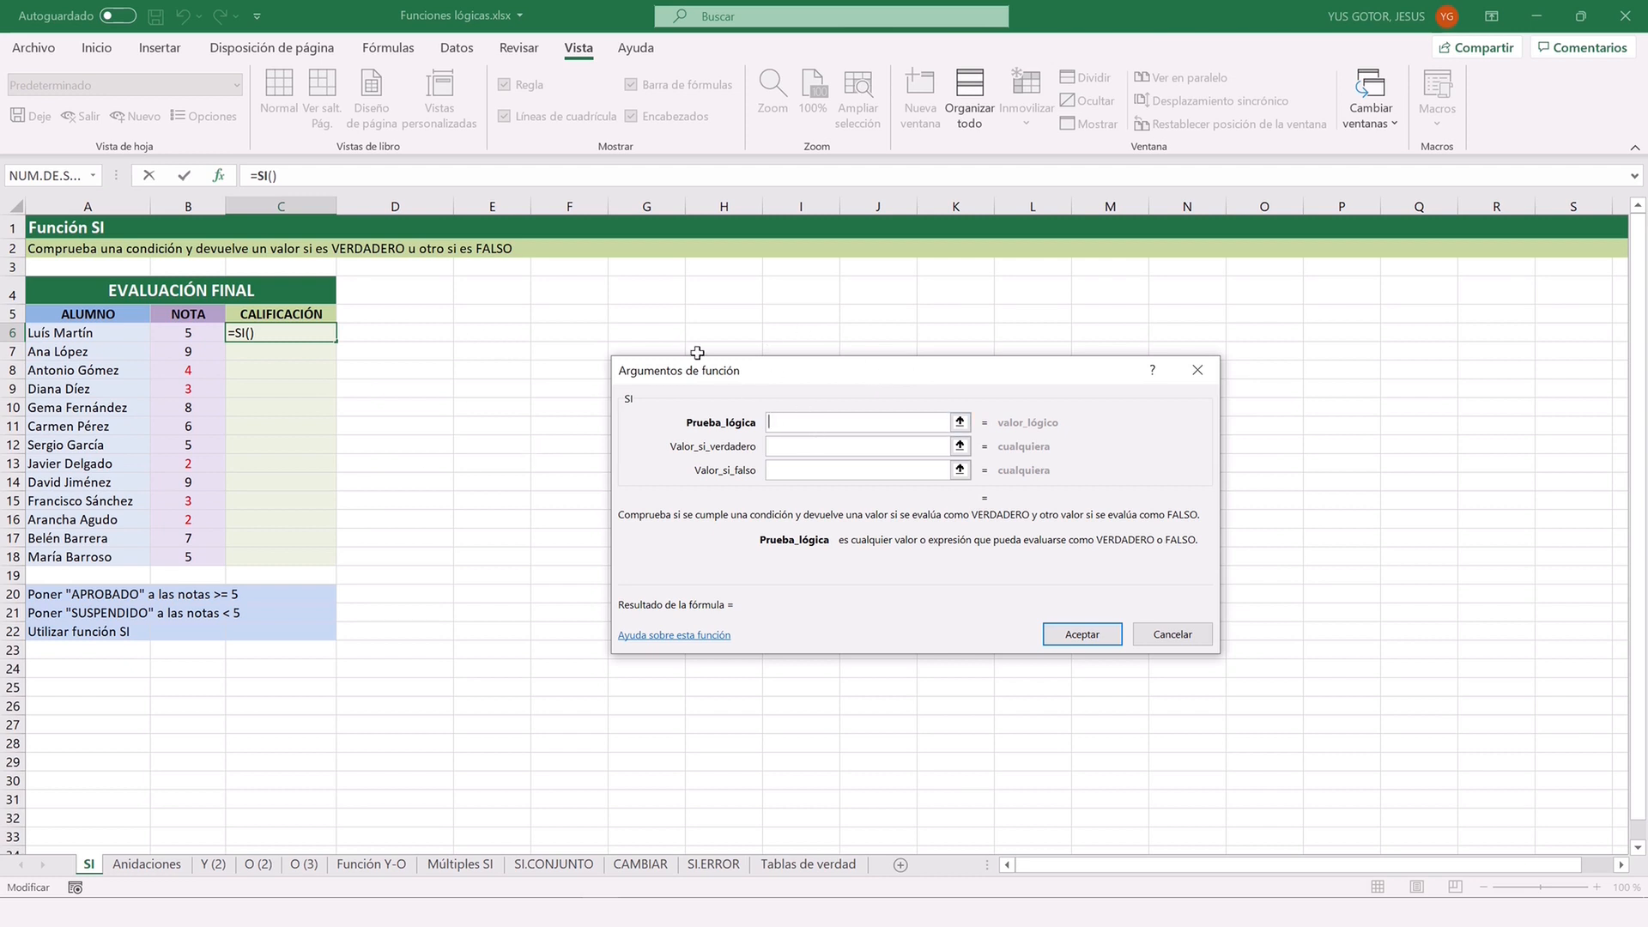
{"action": "left_click", "coordinate": [187, 336]}
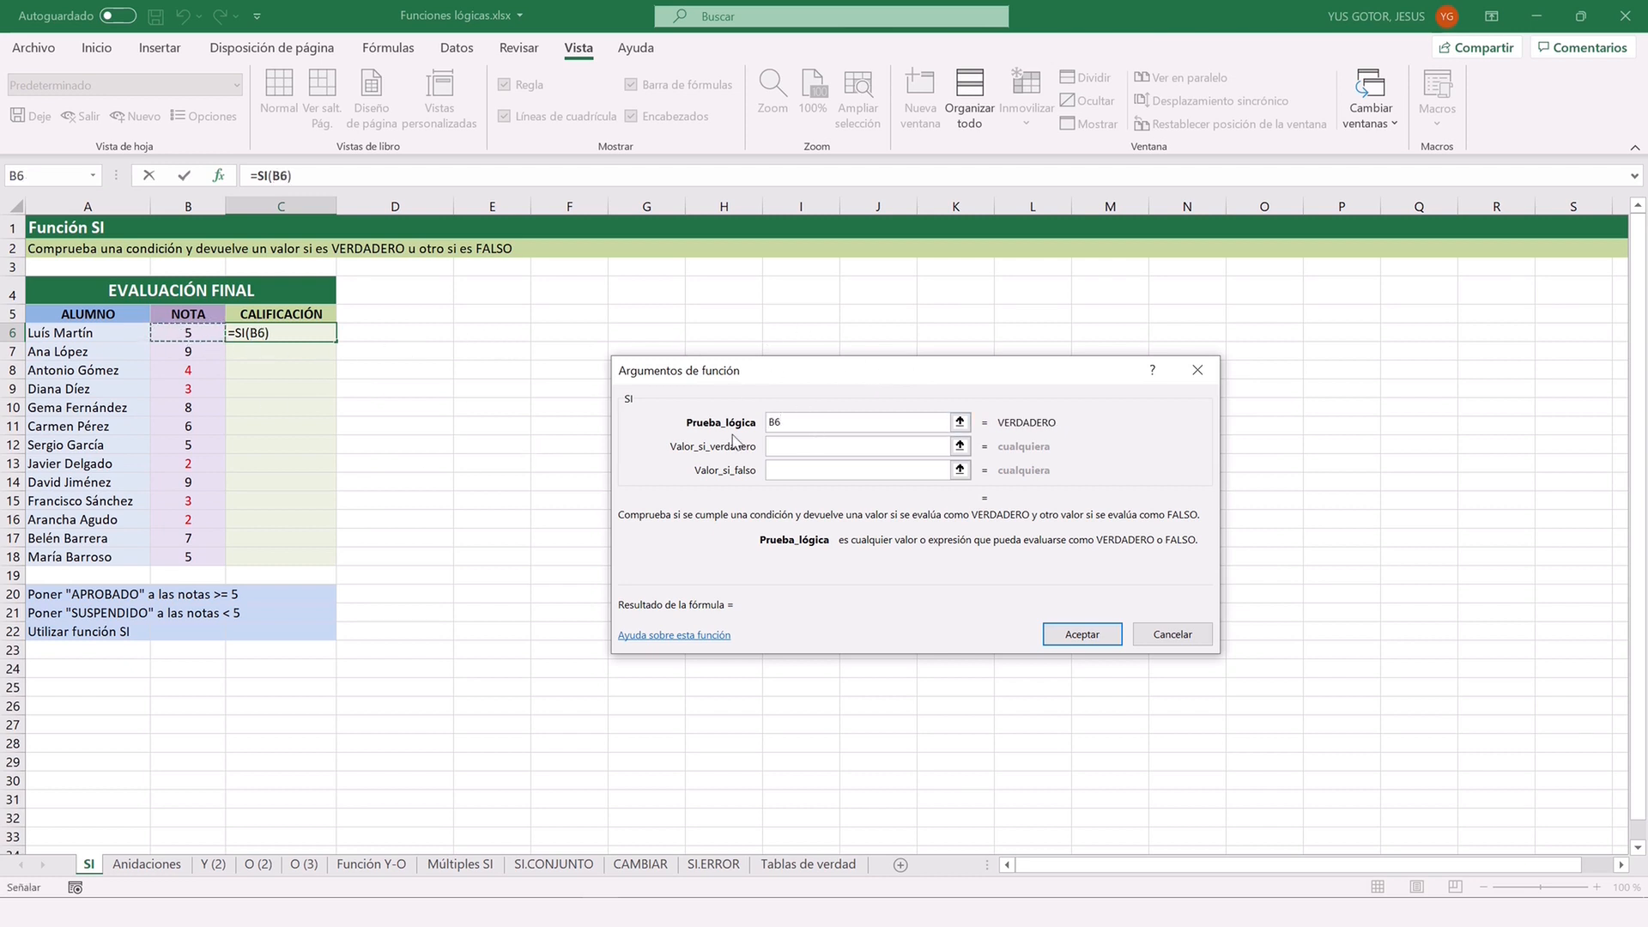
{"action": "type", "text": ">=5"}
{"action": "key", "text": "Tab"}
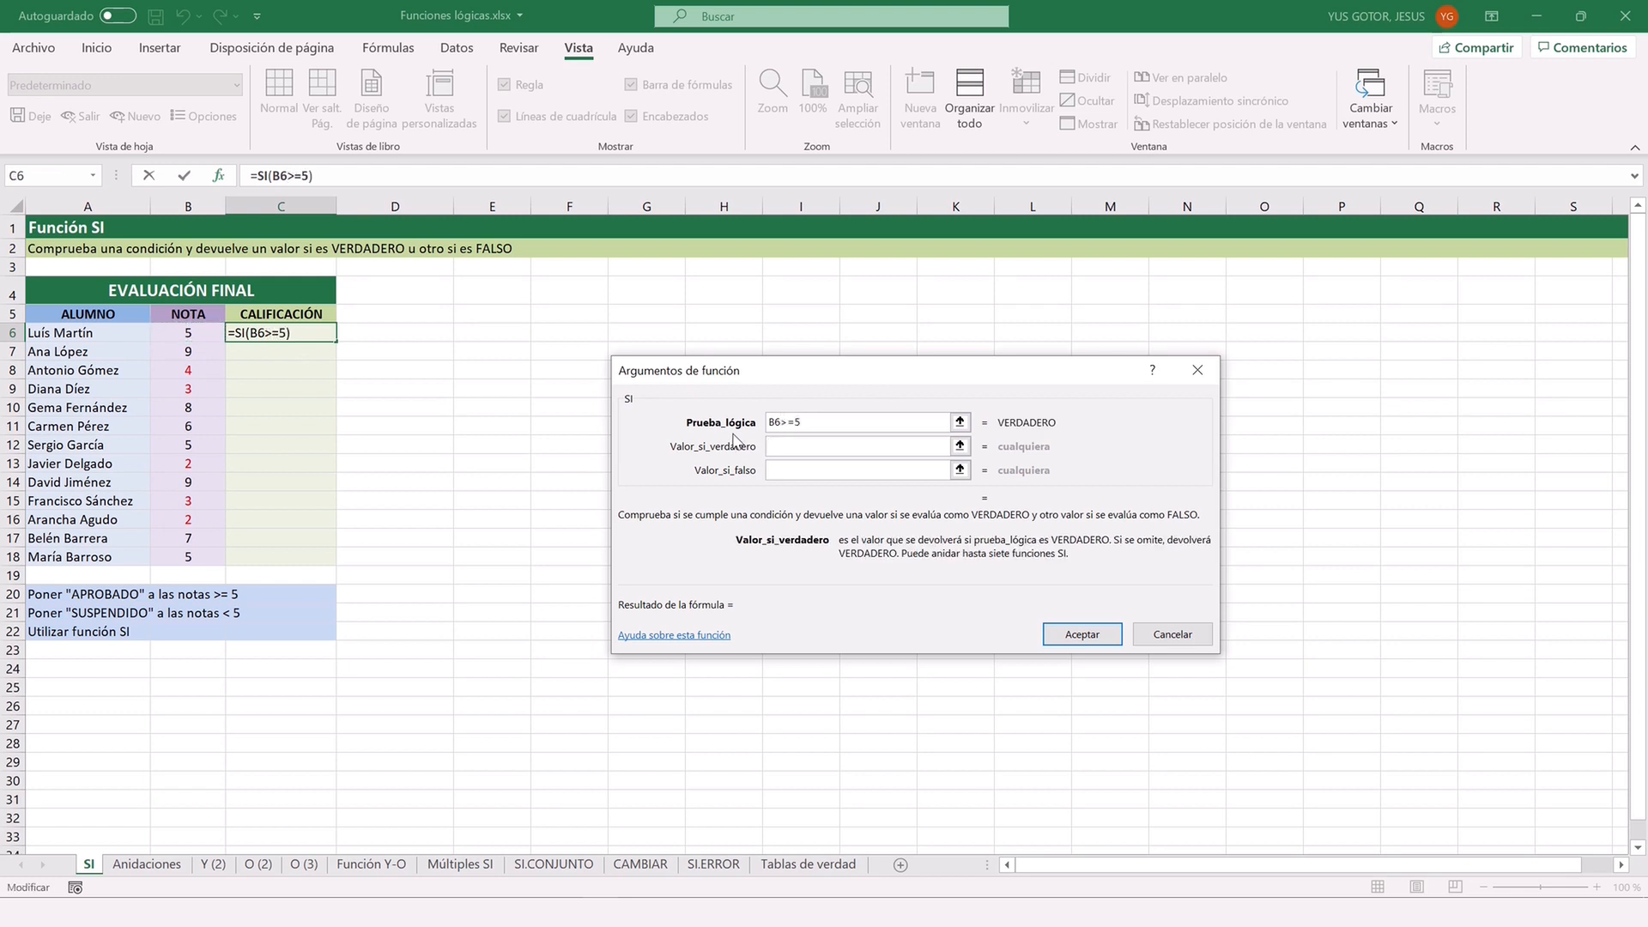
Set the SI function to return "APROBADO" if true and "SUSPENDIDO" if false, and accept the formula.
{"action": "type", "text": "\"APROBADO\""}
{"action": "key", "text": "Tab"}
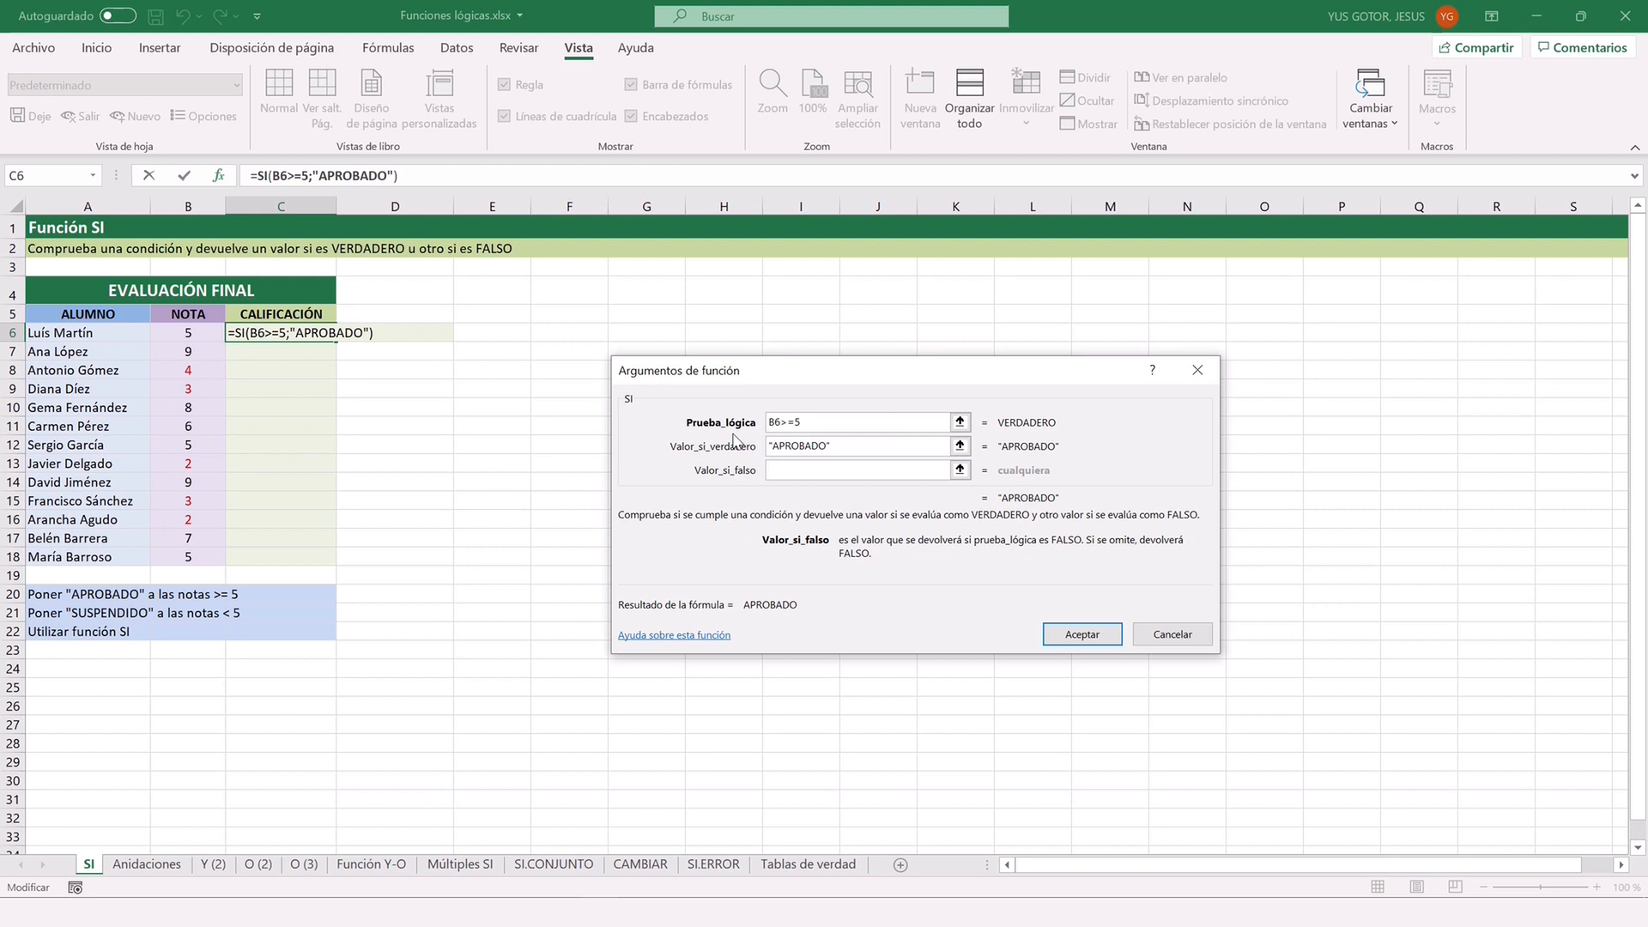
{"action": "type", "text": "\"SUSPENDIDO\""}
{"action": "key", "text": "Tab"}
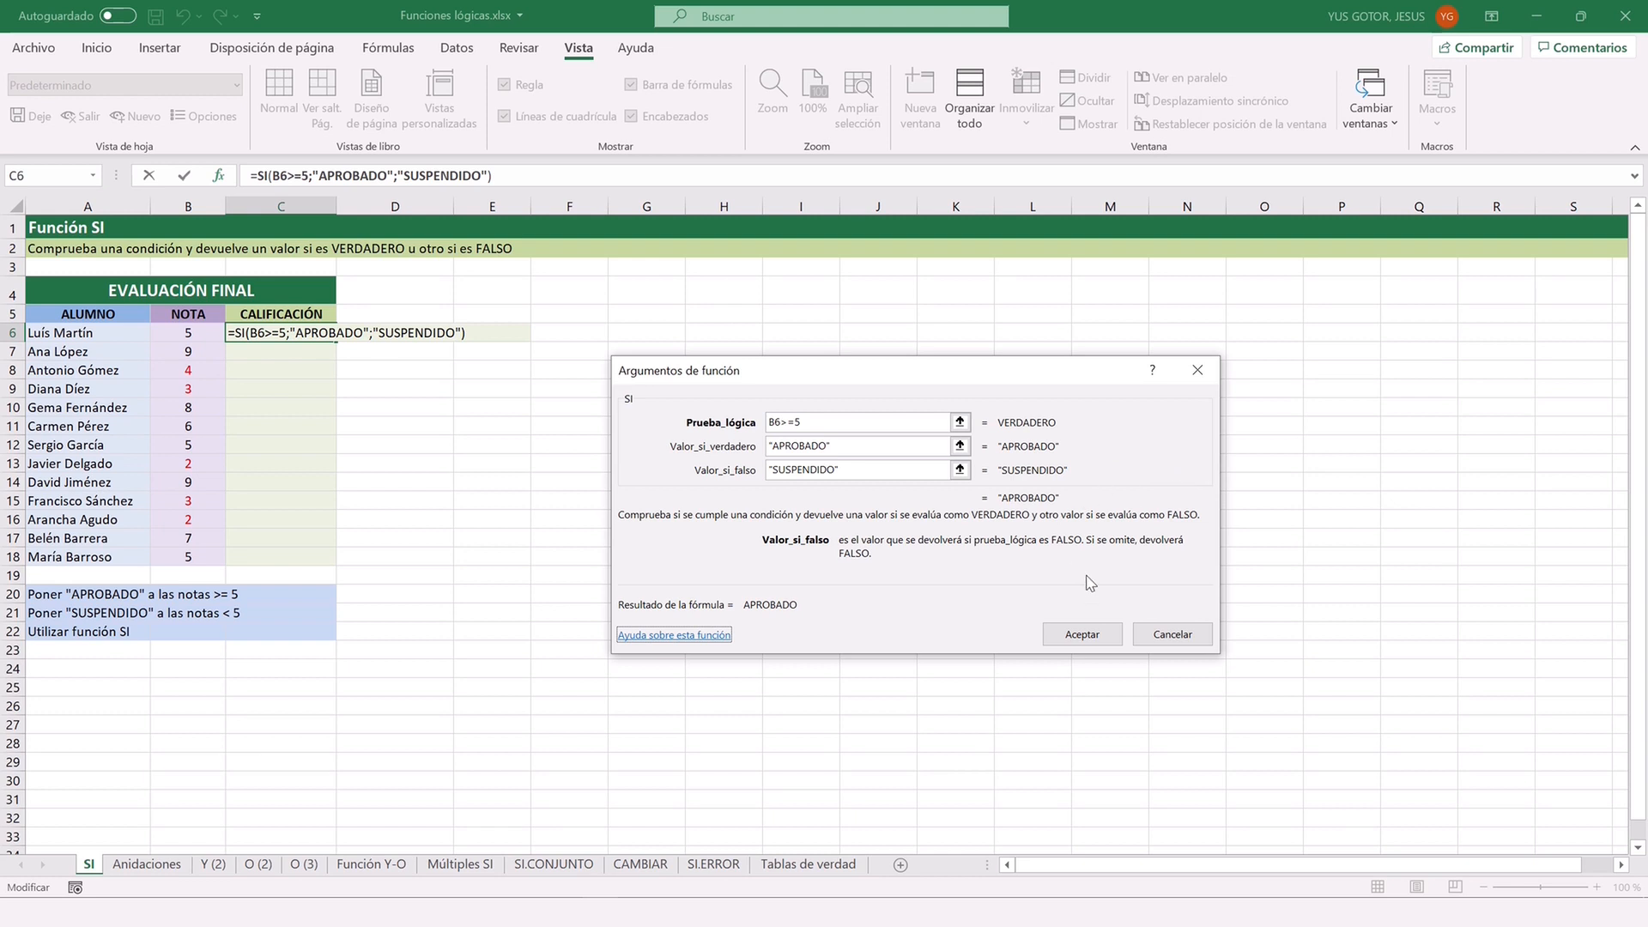
{"action": "left_click", "coordinate": [1096, 633]}
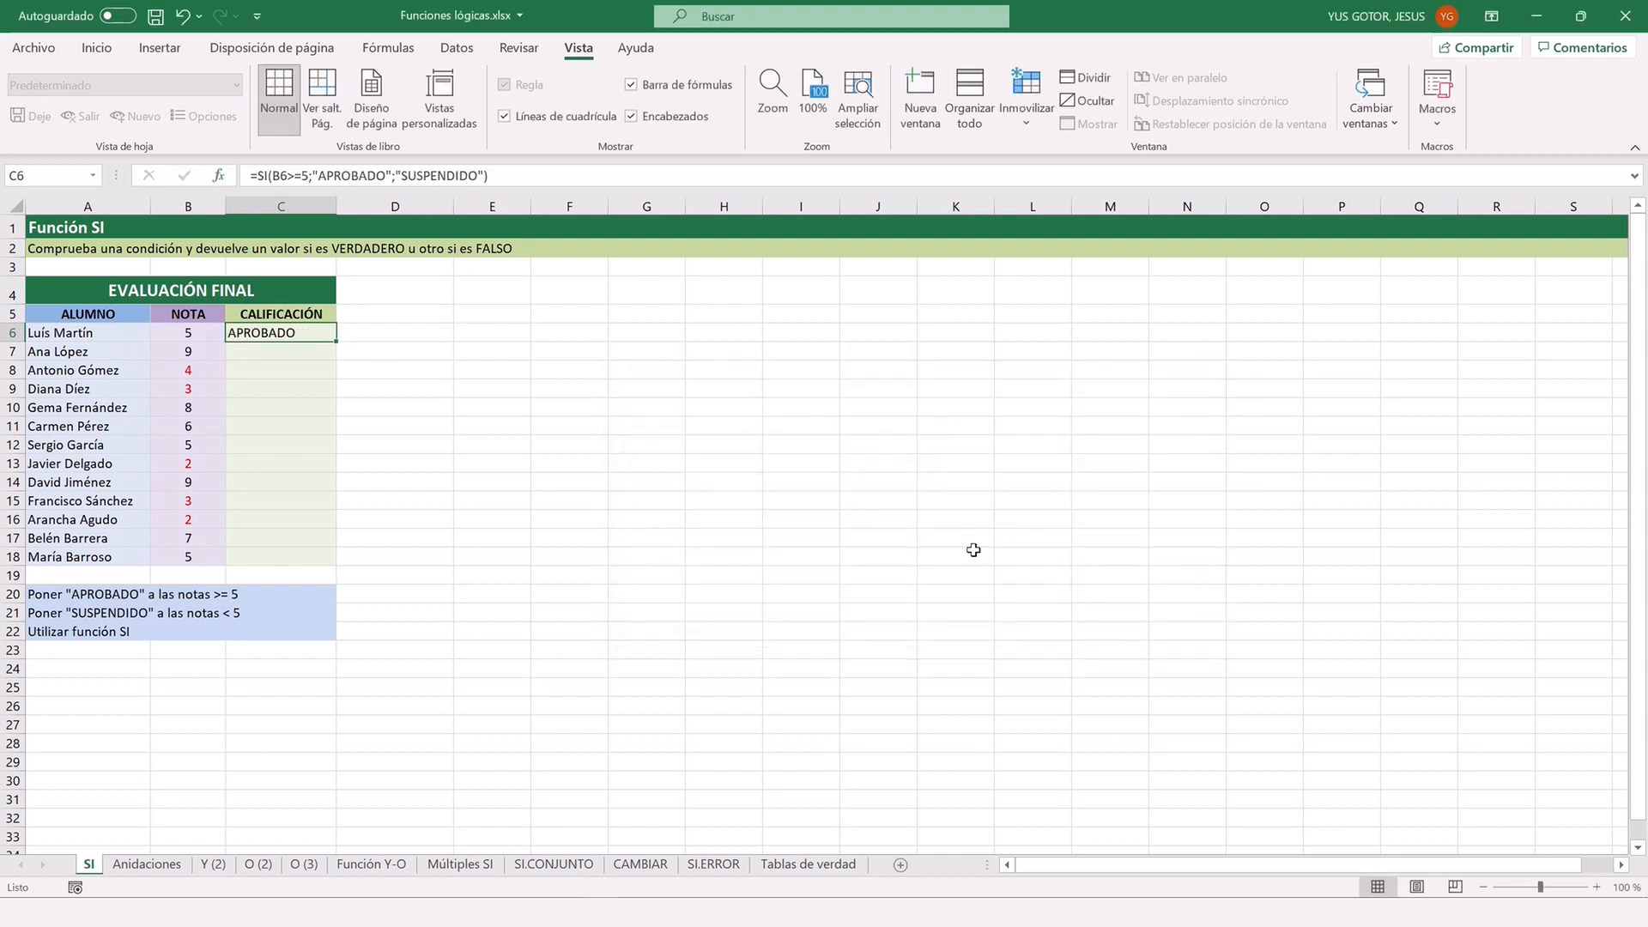
Fill the C6 formula down to C18 and inspect the copied formulas in C7, C8 and C9.
{"action": "double_click", "coordinate": [335, 343]}
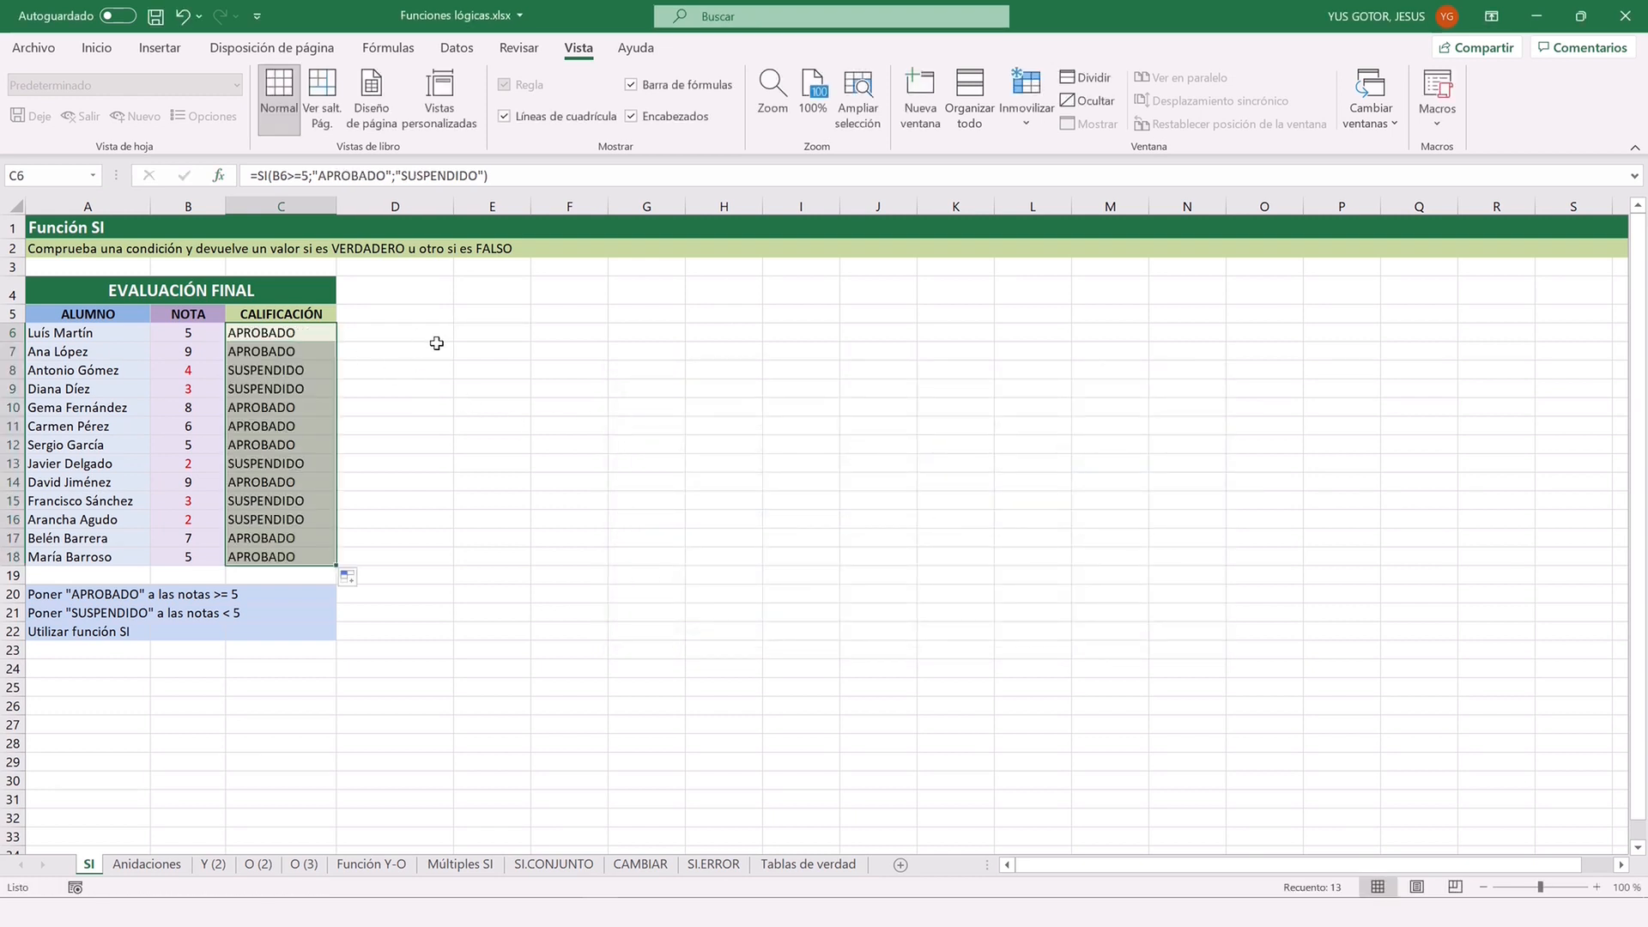
{"action": "left_click", "coordinate": [255, 355]}
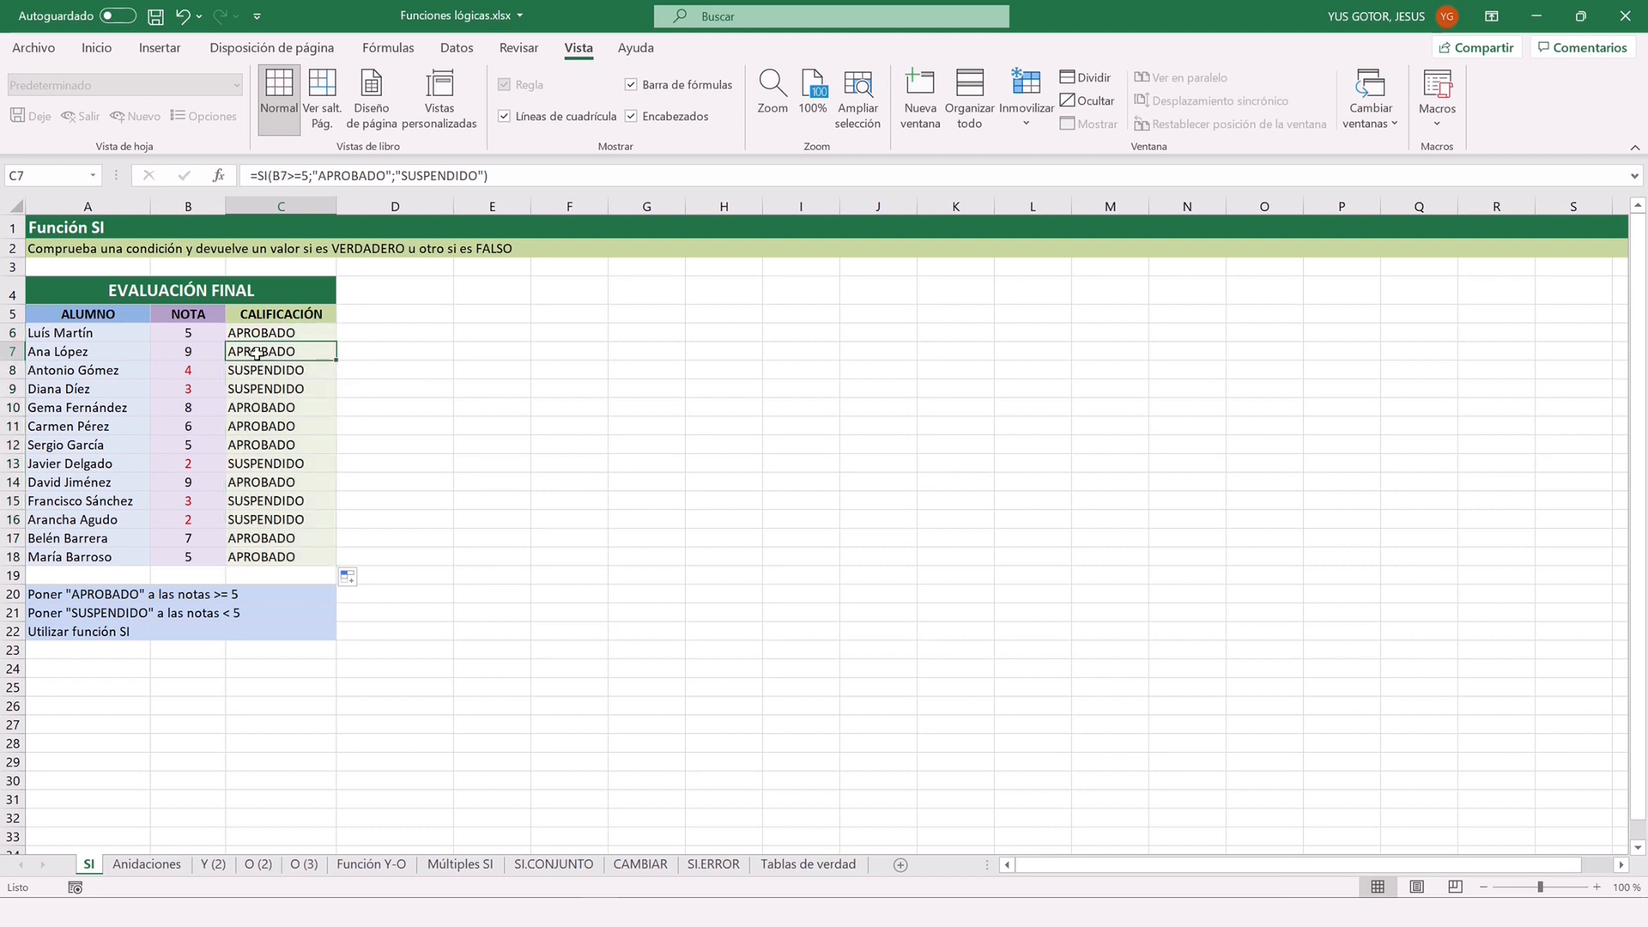
{"action": "left_click", "coordinate": [254, 371]}
{"action": "left_click", "coordinate": [258, 390]}
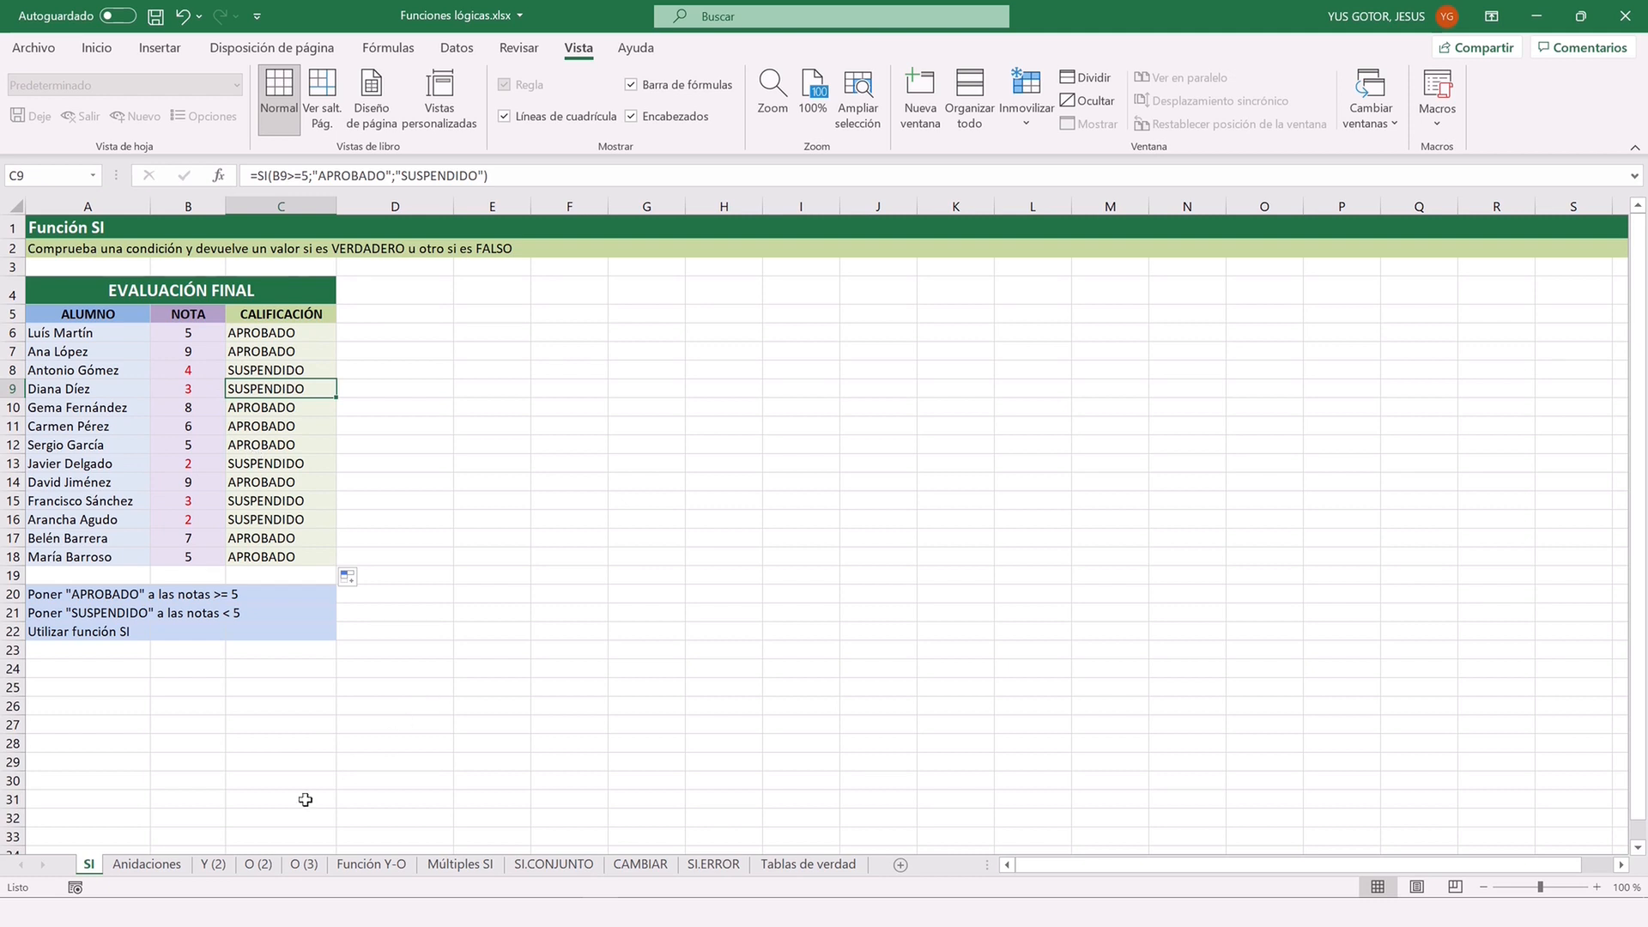
On the Anidaciones sheet, start an SI function in D6 with the logical test PROMEDIO(B6;C6)>=5.
{"action": "left_click", "coordinate": [147, 864]}
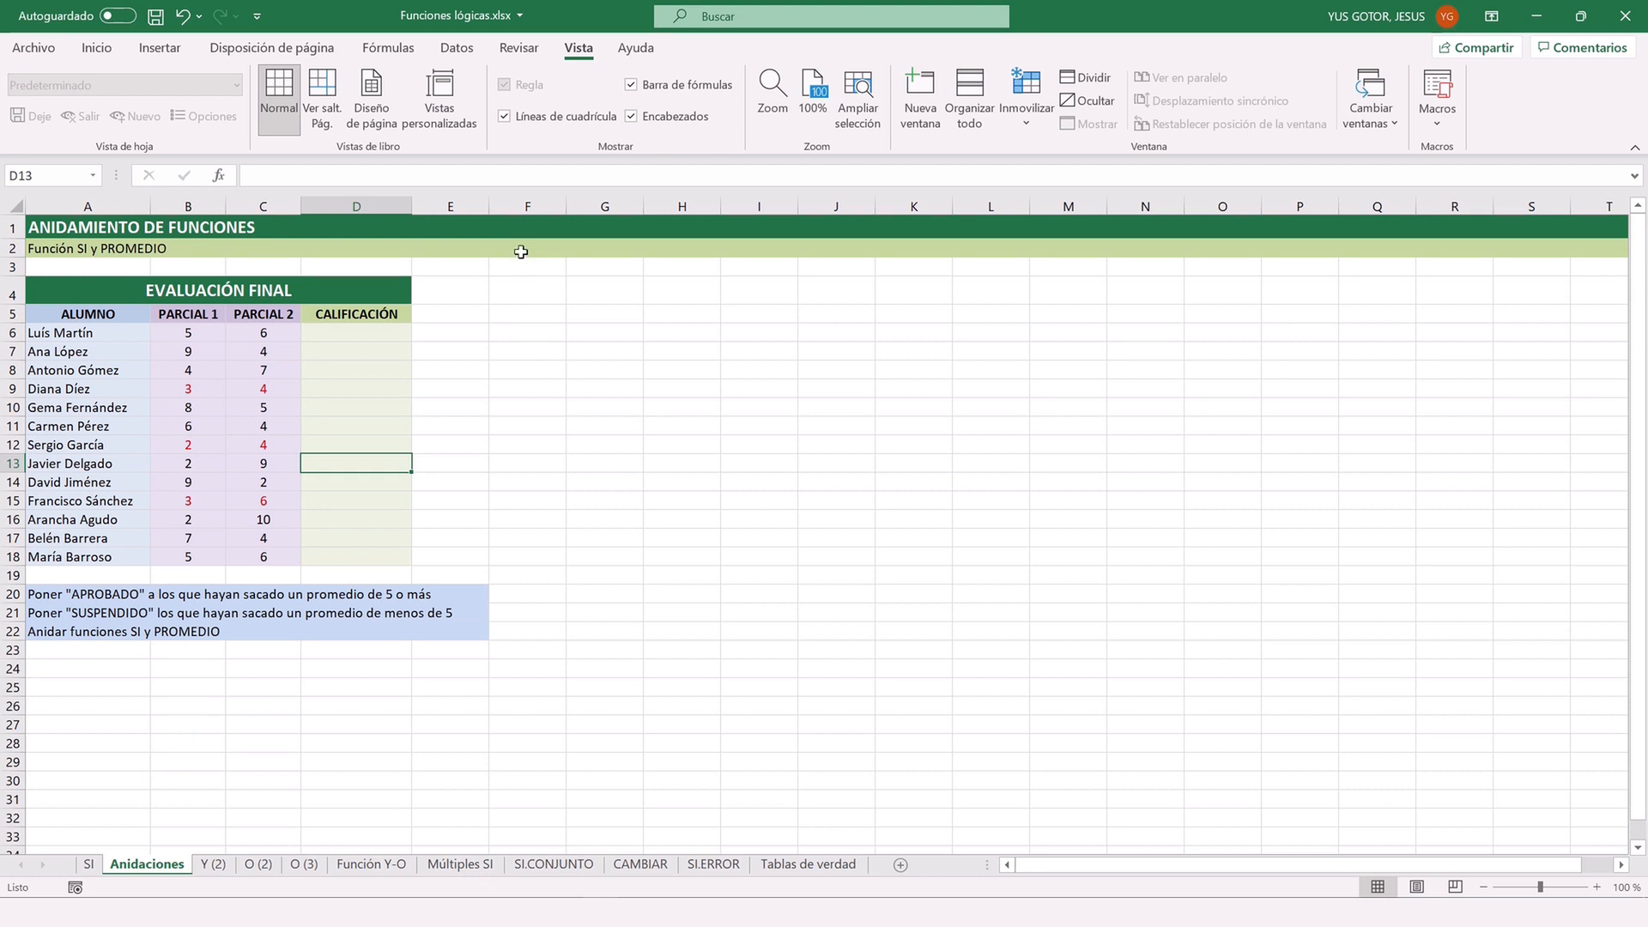
{"action": "left_click", "coordinate": [367, 332]}
{"action": "type", "text": "=SI("}
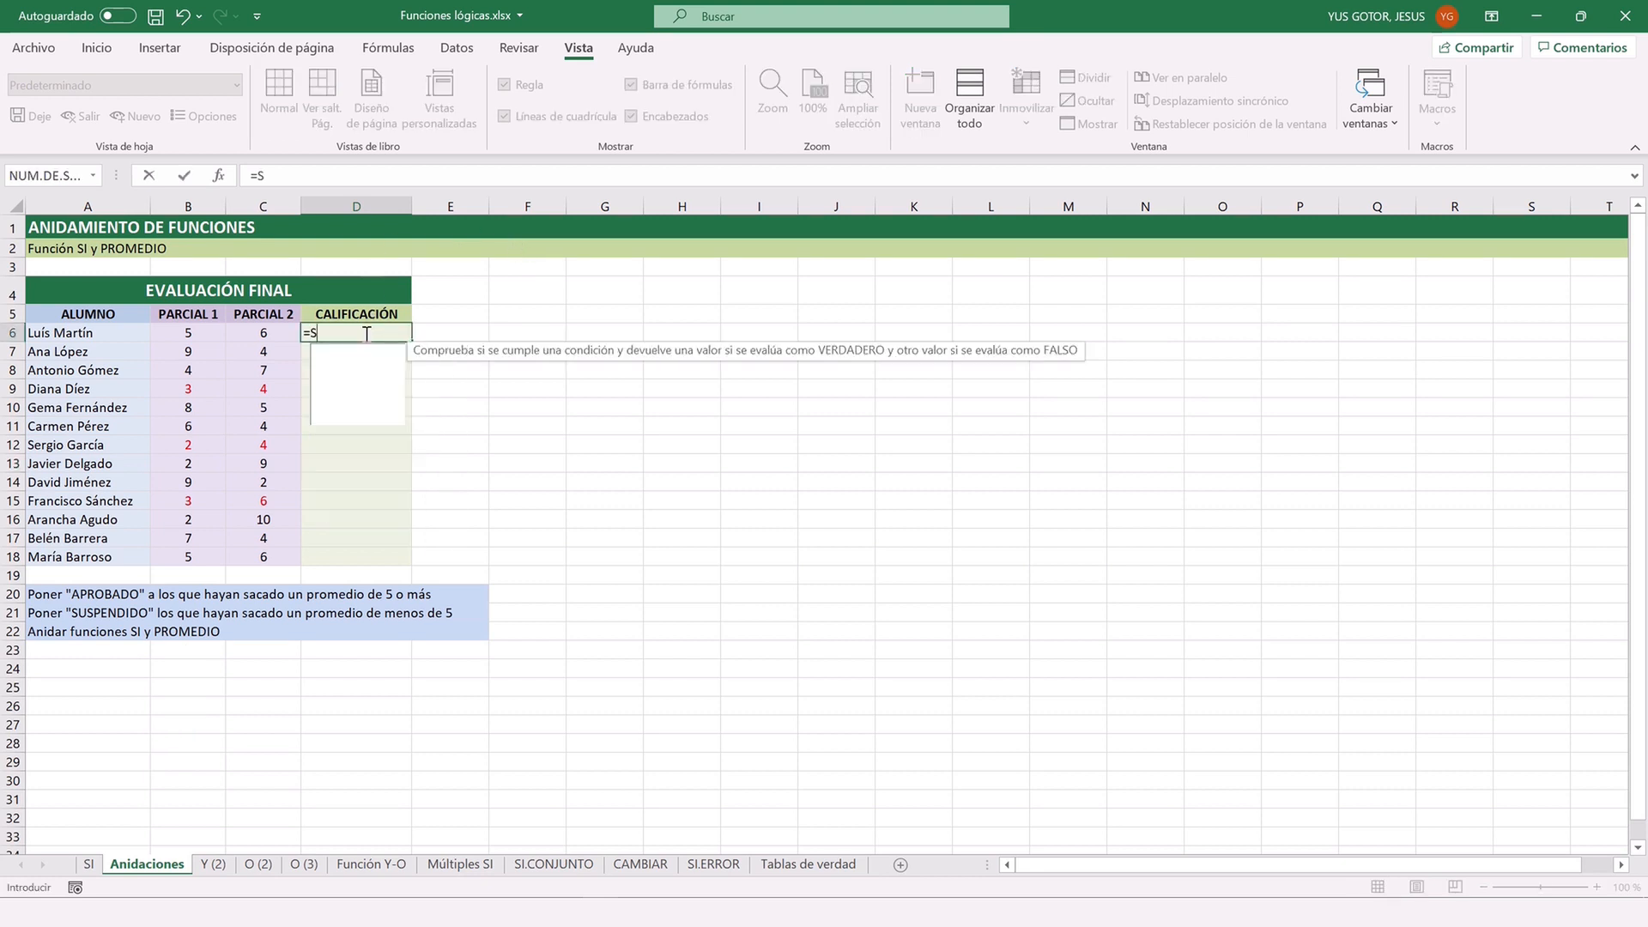
{"action": "left_click", "coordinate": [220, 176]}
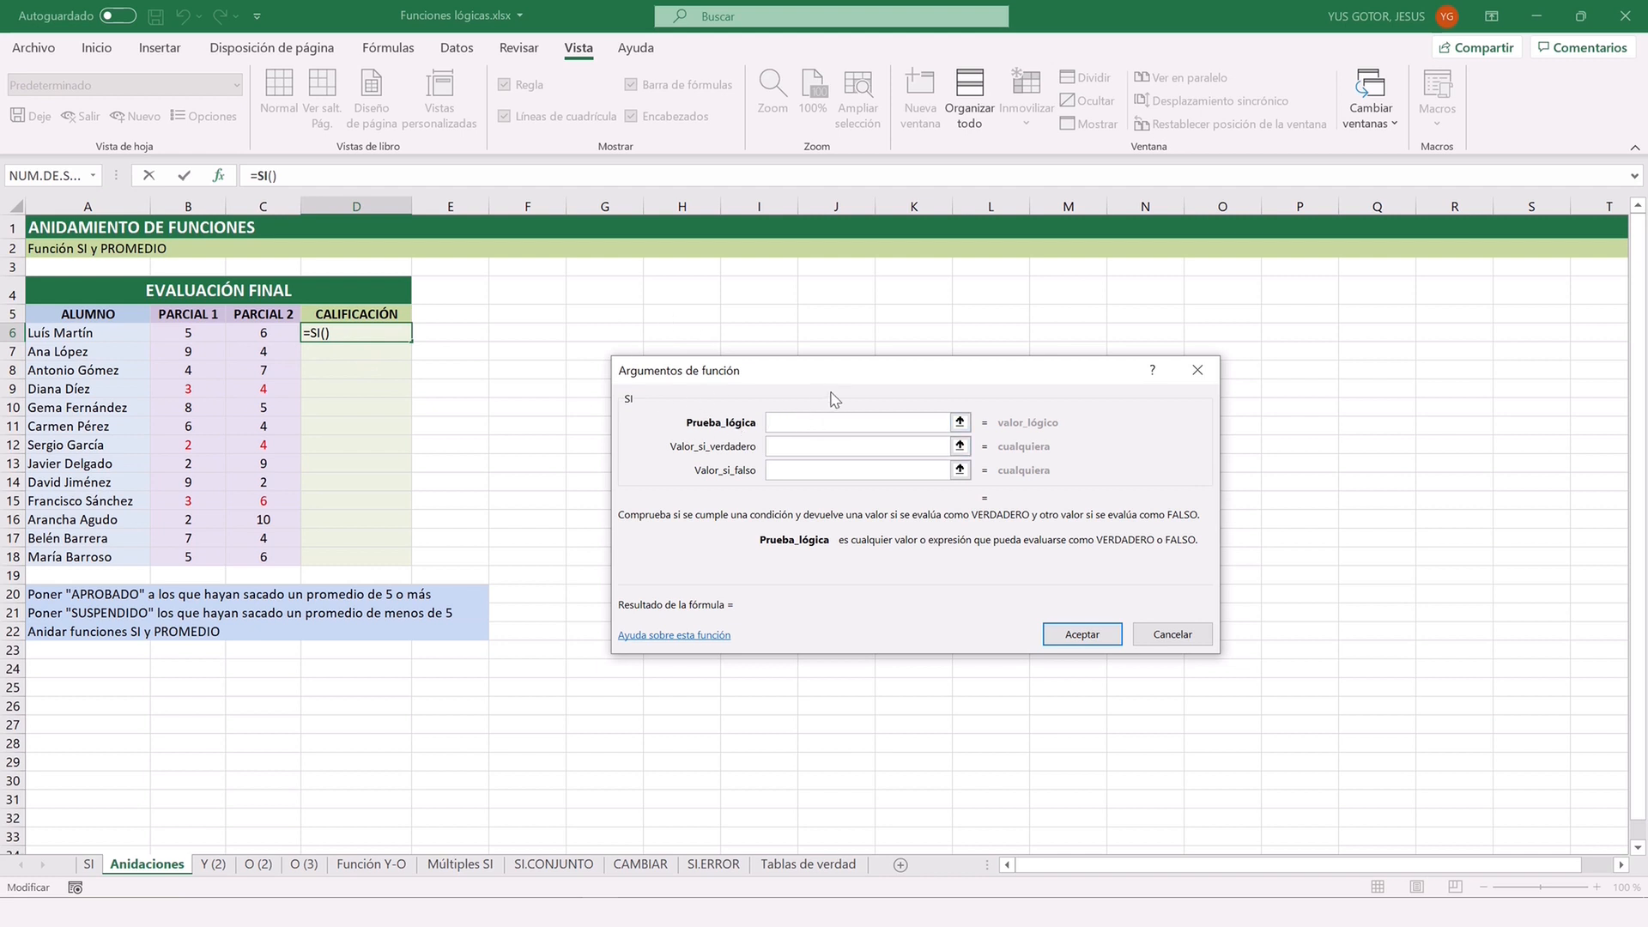
{"action": "type", "text": "PROMEDIO("}
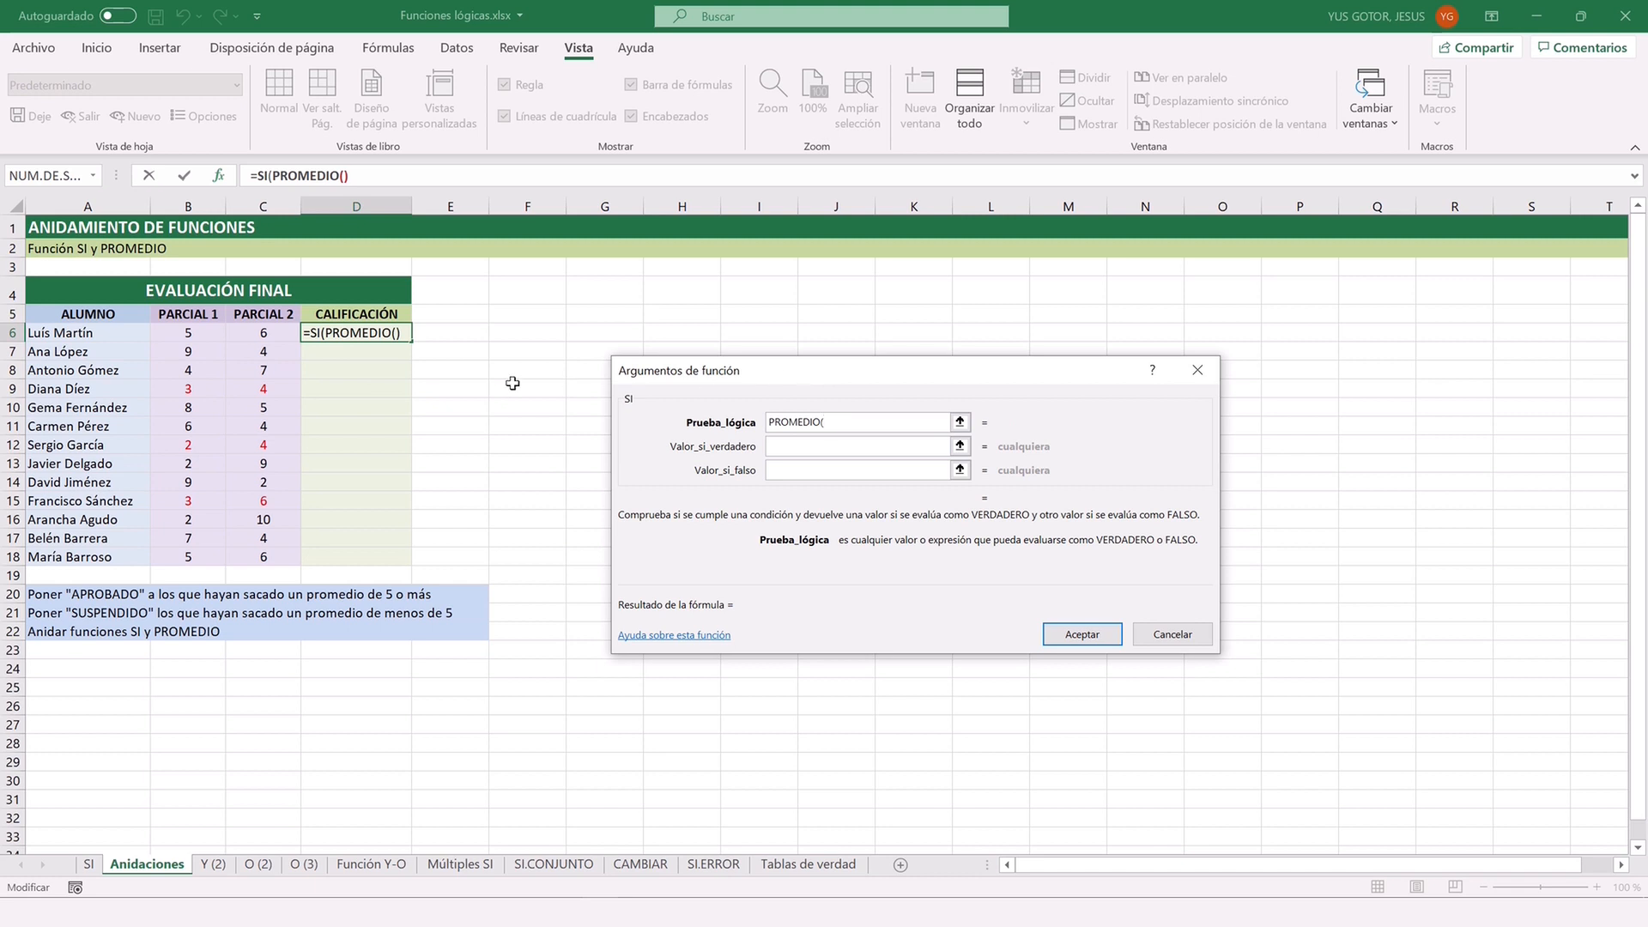
{"action": "left_click", "coordinate": [194, 330]}
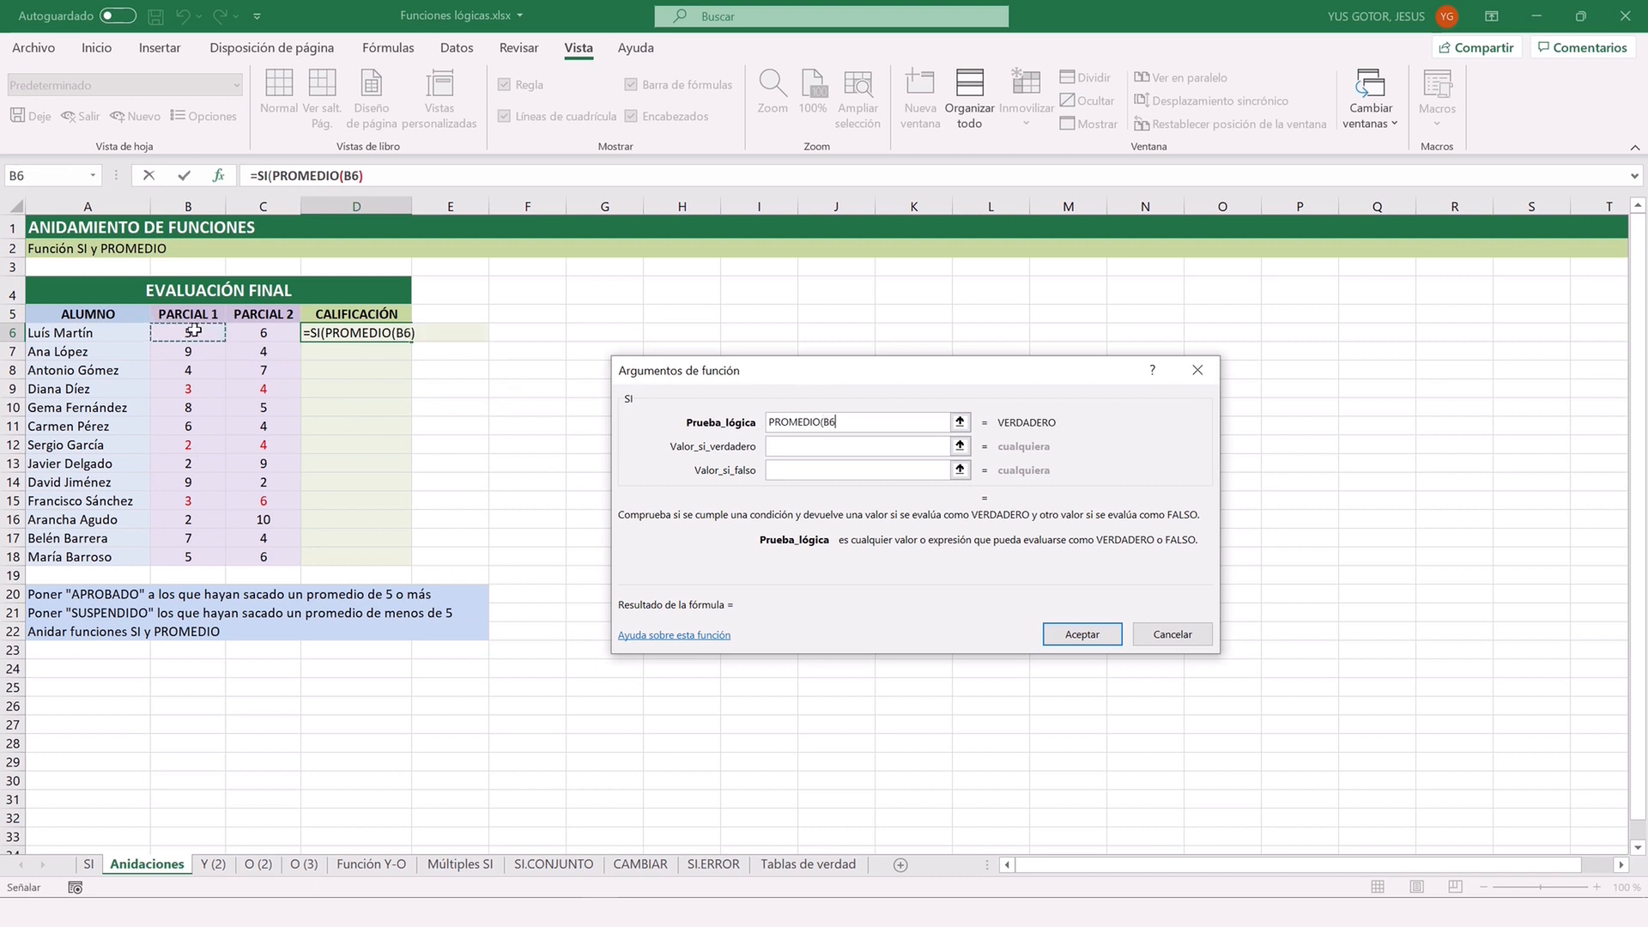
{"action": "type", "text": ";"}
{"action": "left_click", "coordinate": [267, 331]}
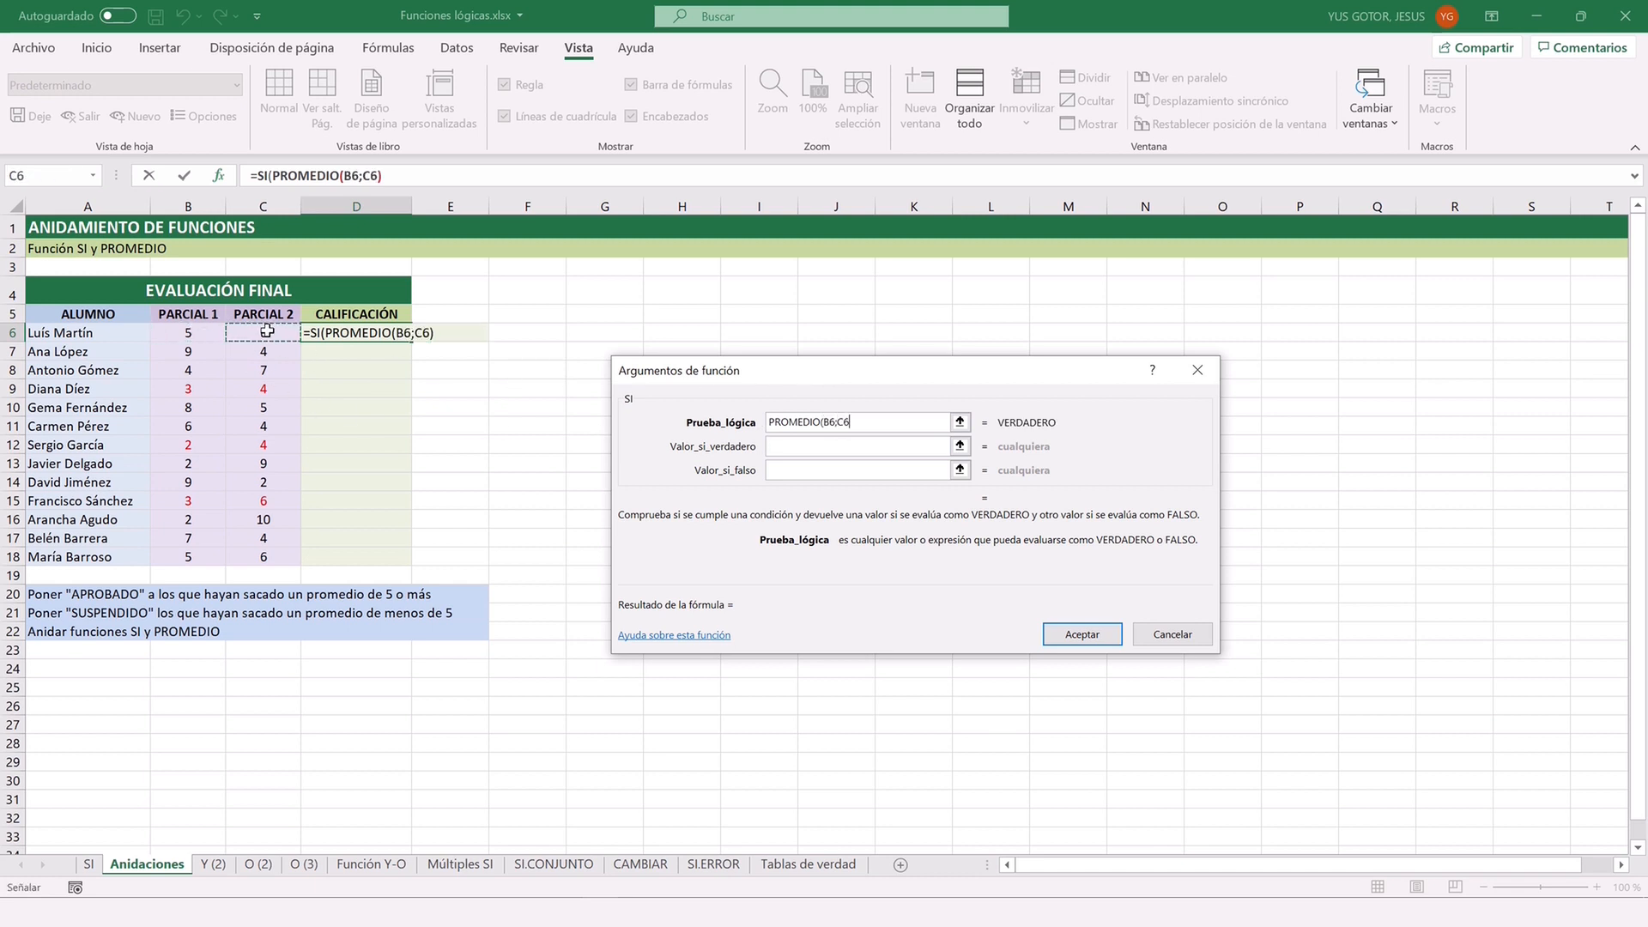
{"action": "type", "text": ")>=5"}
{"action": "key", "text": "Tab"}
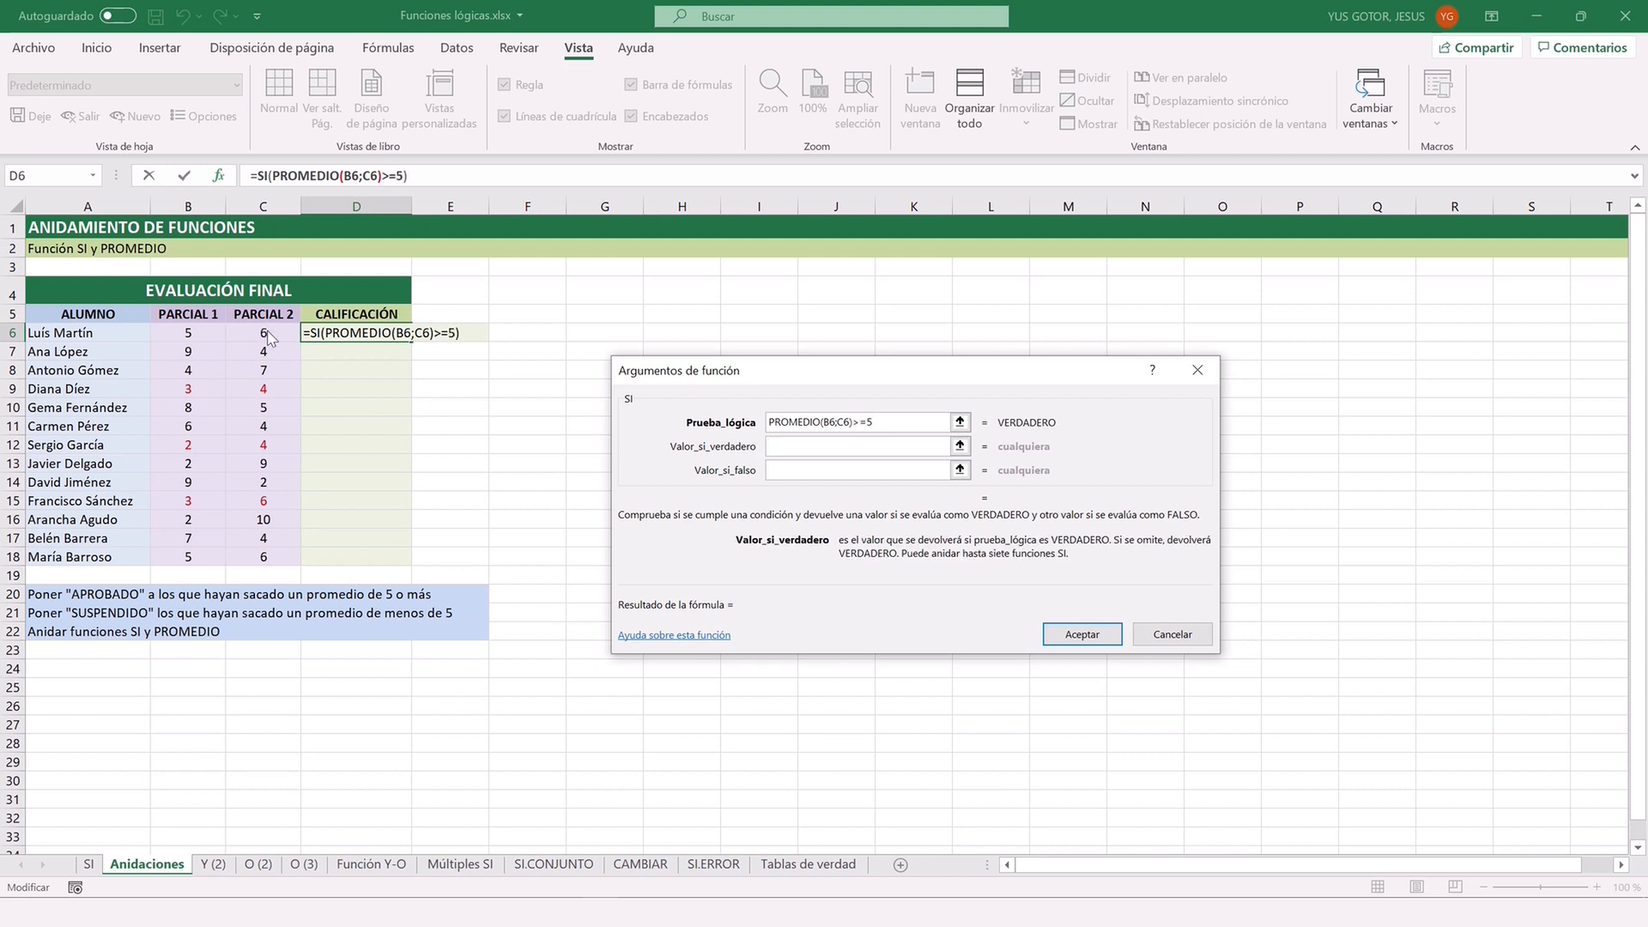
Complete the D6 formula with "APROBADO" if true and "SUSPENDIDO" if false, and fill it down to D18.
{"action": "type", "text": "APROBADO"}
{"action": "key", "text": "Tab"}
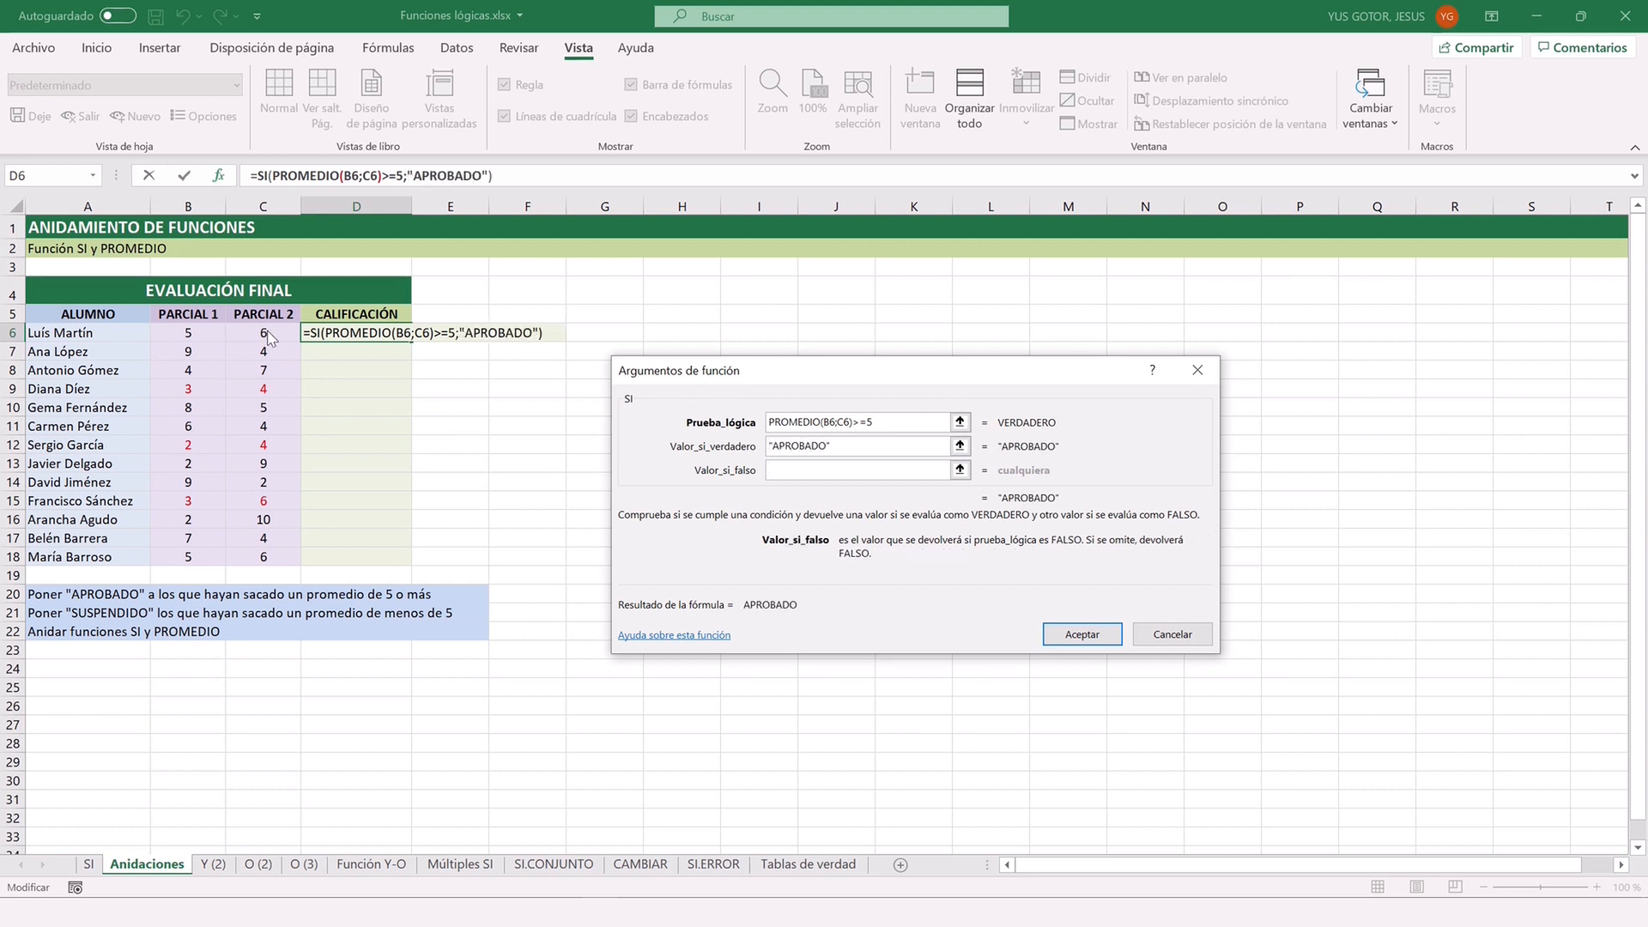
{"action": "type", "text": "SUSPENDIDO"}
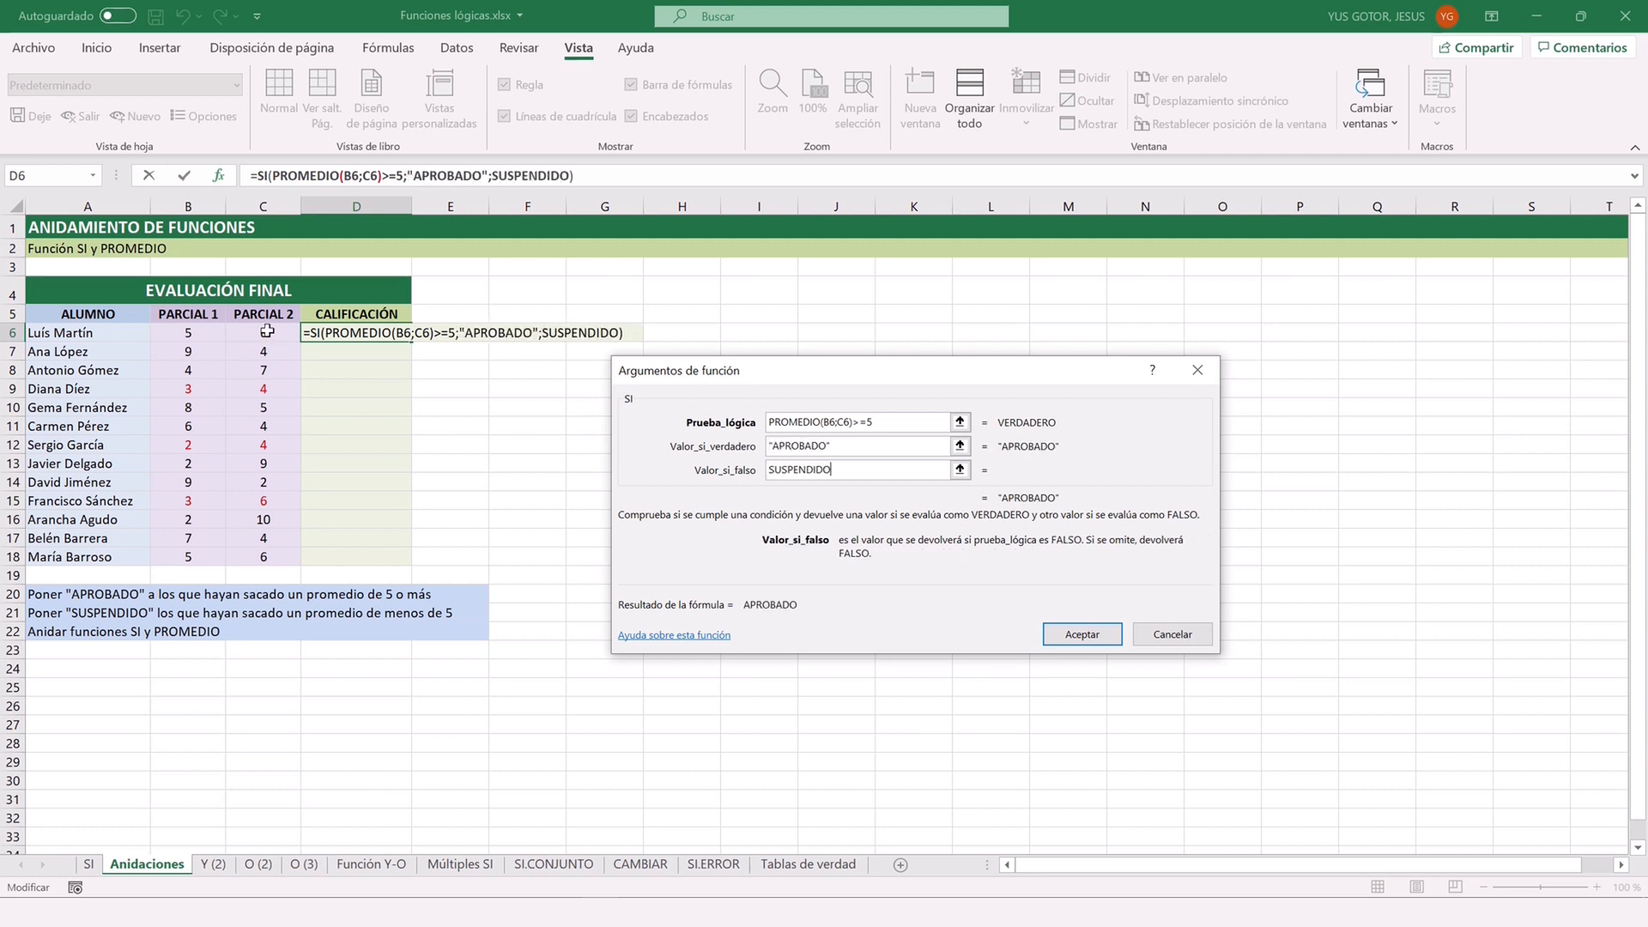
{"action": "key", "text": "Tab"}
{"action": "left_click", "coordinate": [1084, 636]}
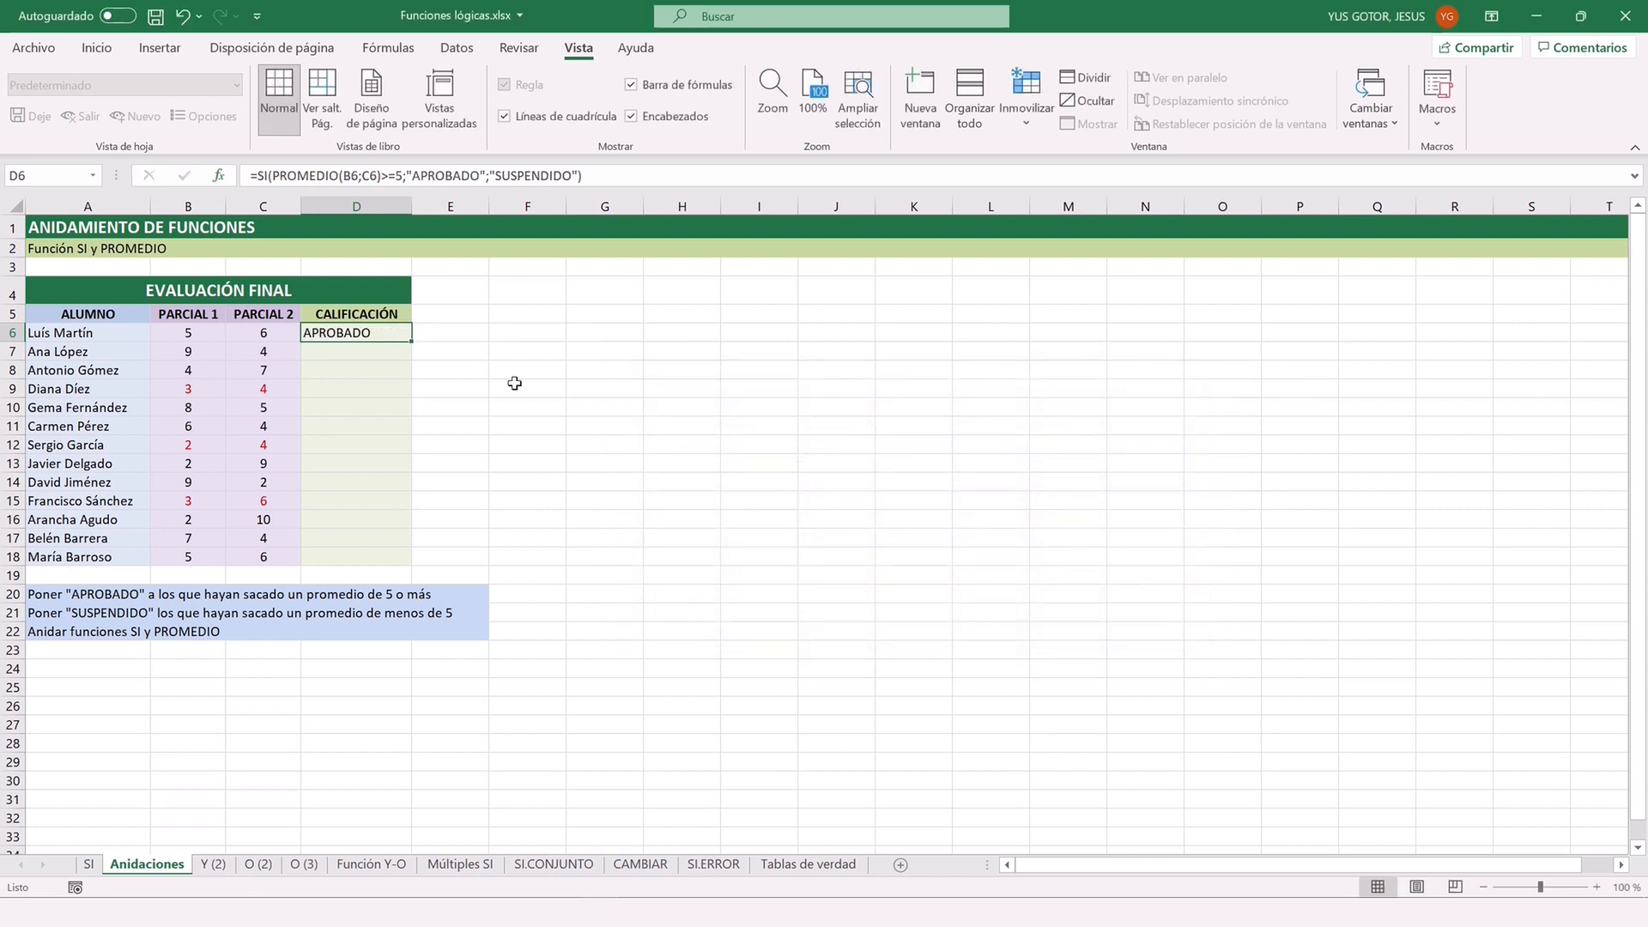
{"action": "double_click", "coordinate": [413, 341]}
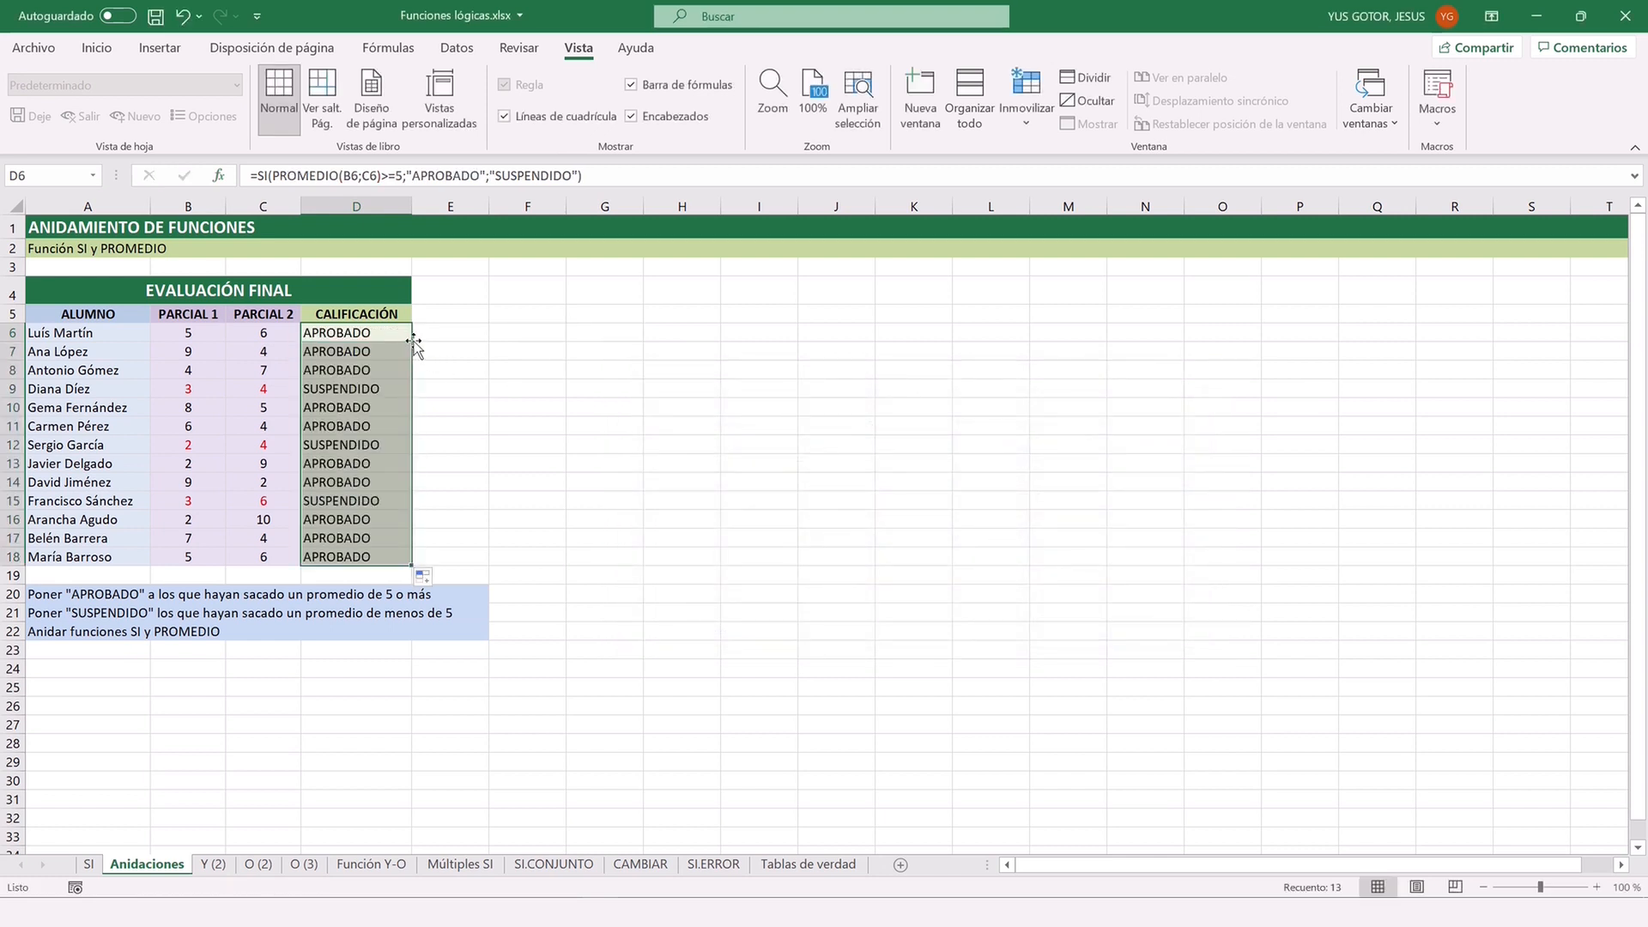
Check the partial grades in rows 7, 9 and 15 against their CALIFICACIÓN results, including the average of B7:C7.
{"action": "left_click", "coordinate": [169, 352]}
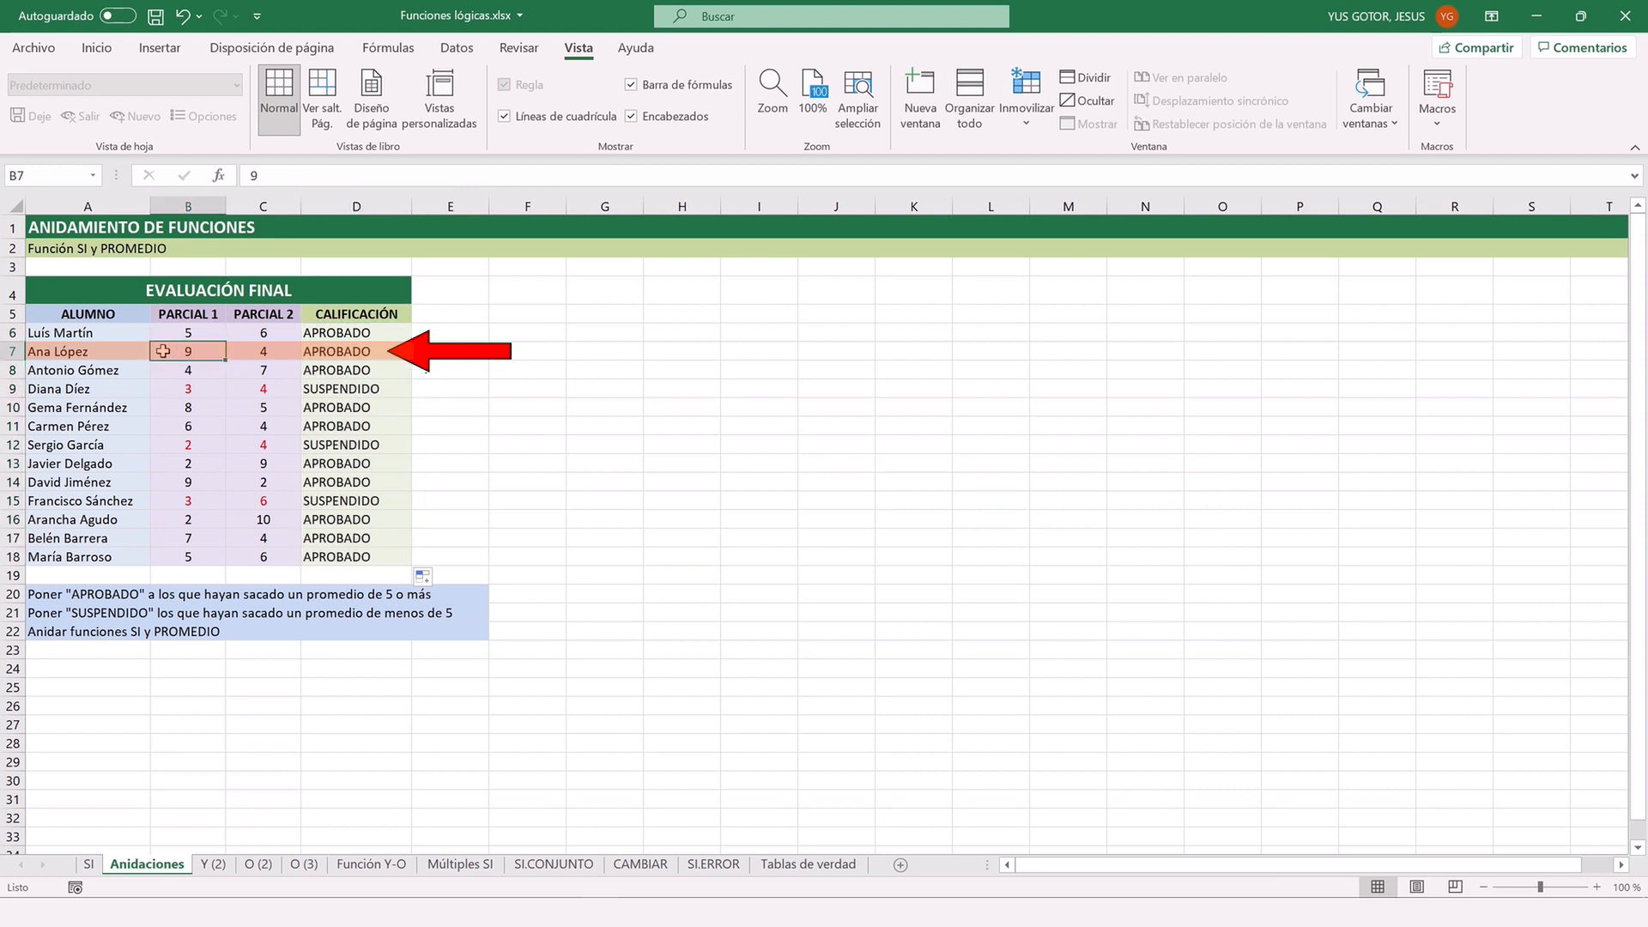
{"action": "left_click", "coordinate": [283, 353]}
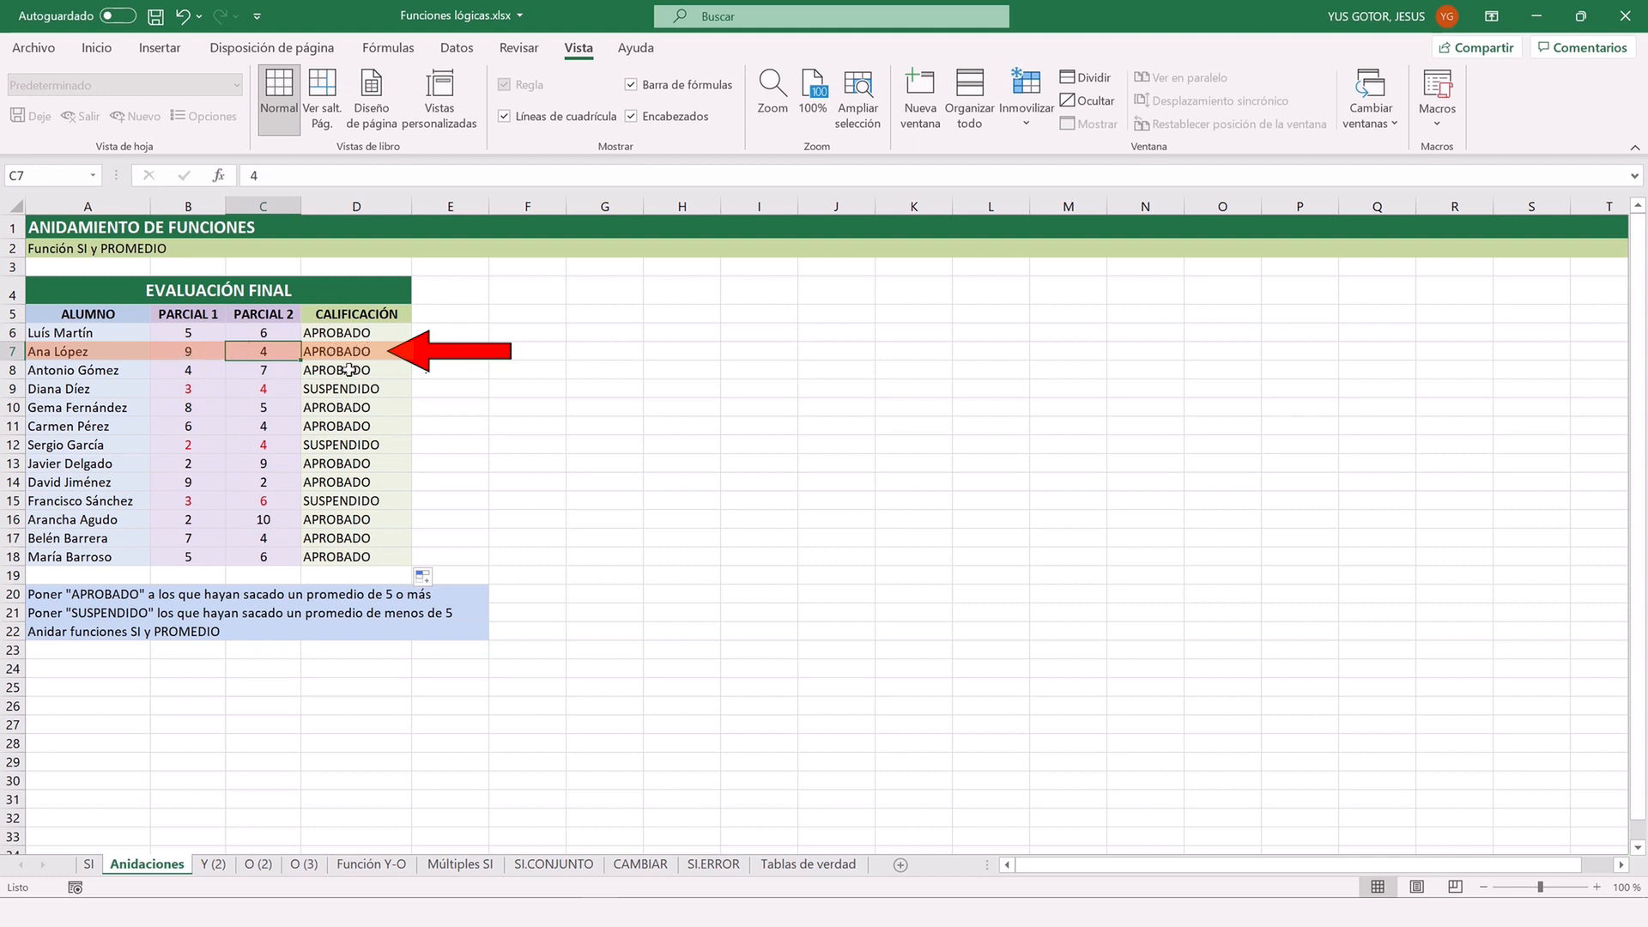
{"action": "left_click_drag", "start_coordinate": [180, 353], "coordinate": [231, 348]}
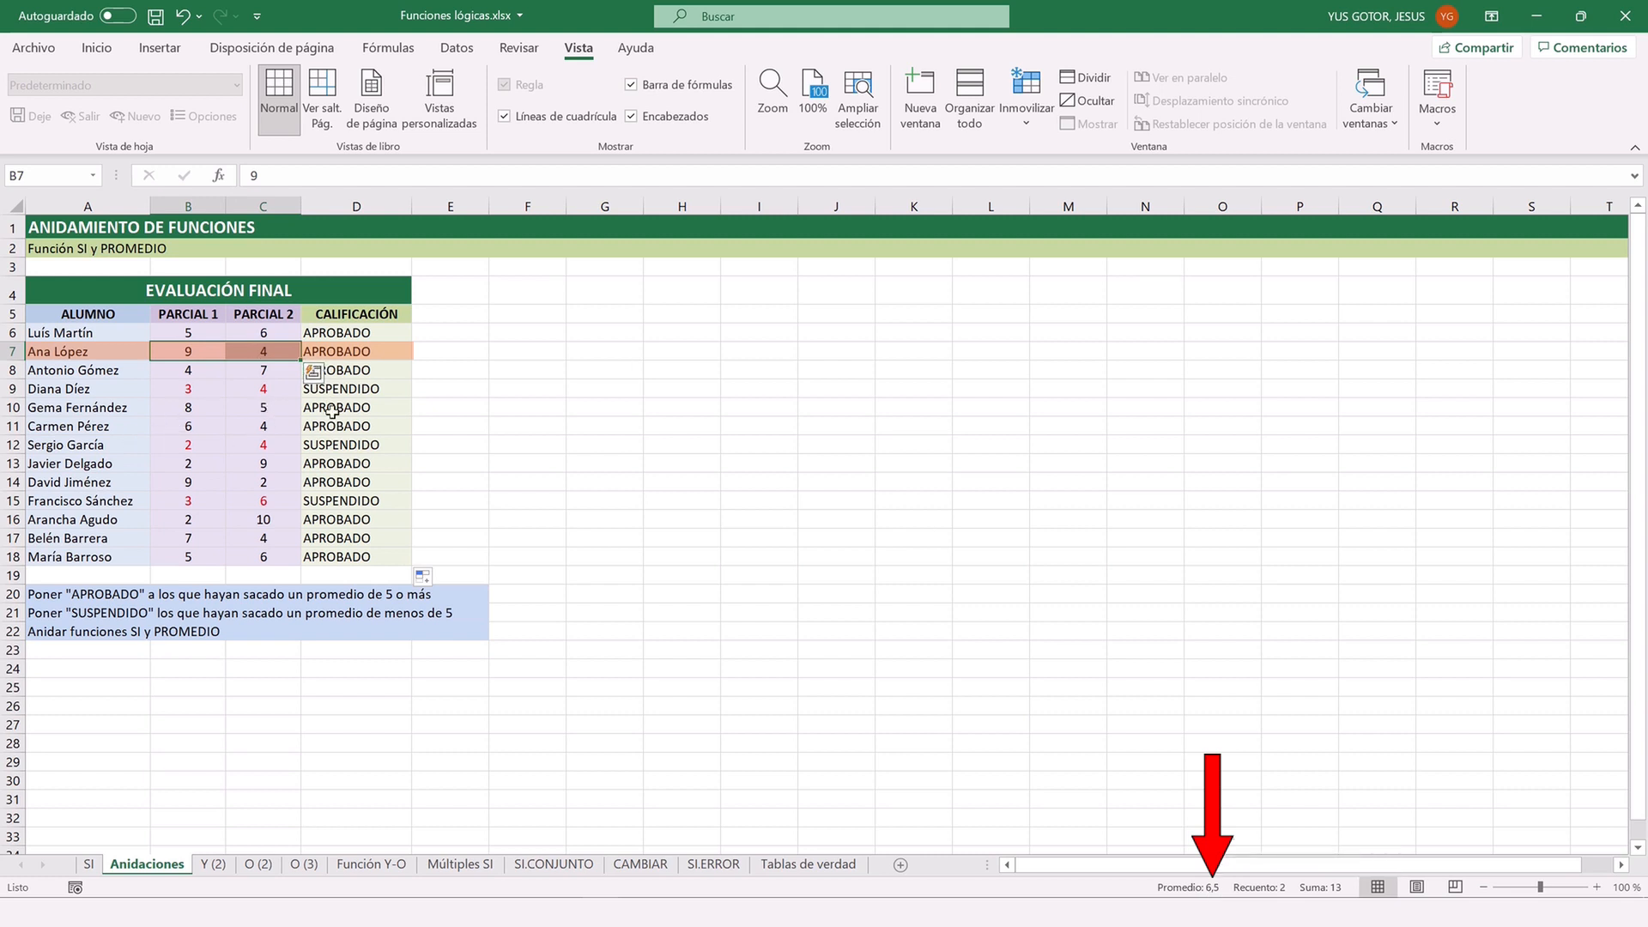
{"action": "left_click", "coordinate": [195, 391]}
{"action": "left_click", "coordinate": [271, 388]}
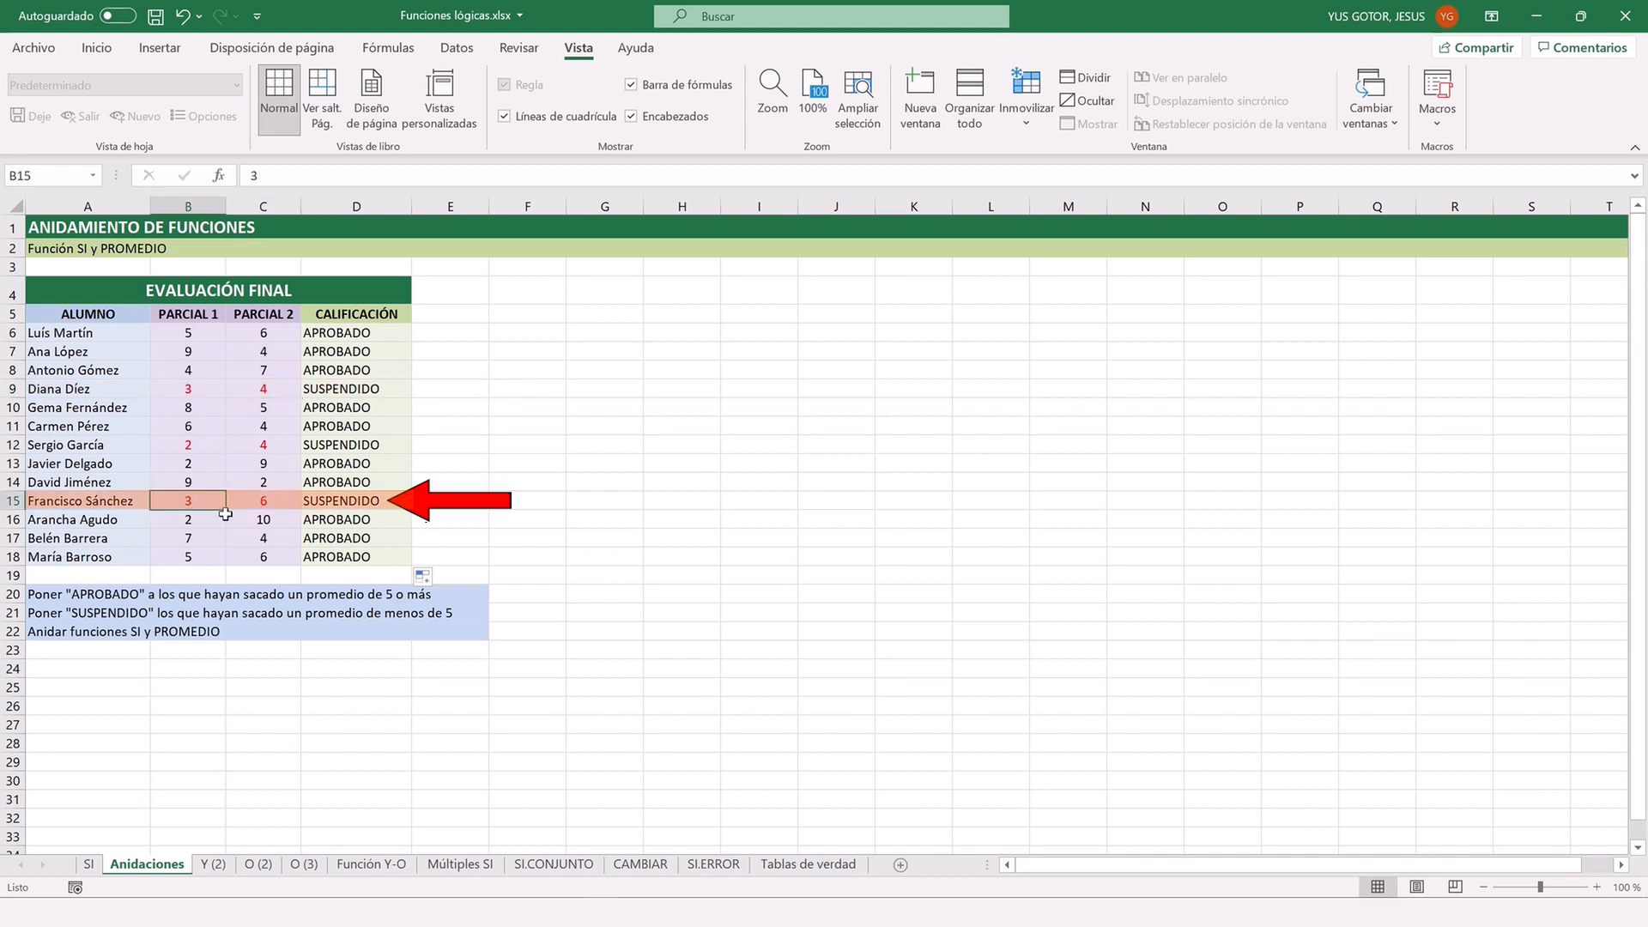
{"action": "left_click", "coordinate": [266, 503]}
{"action": "left_click", "coordinate": [199, 500]}
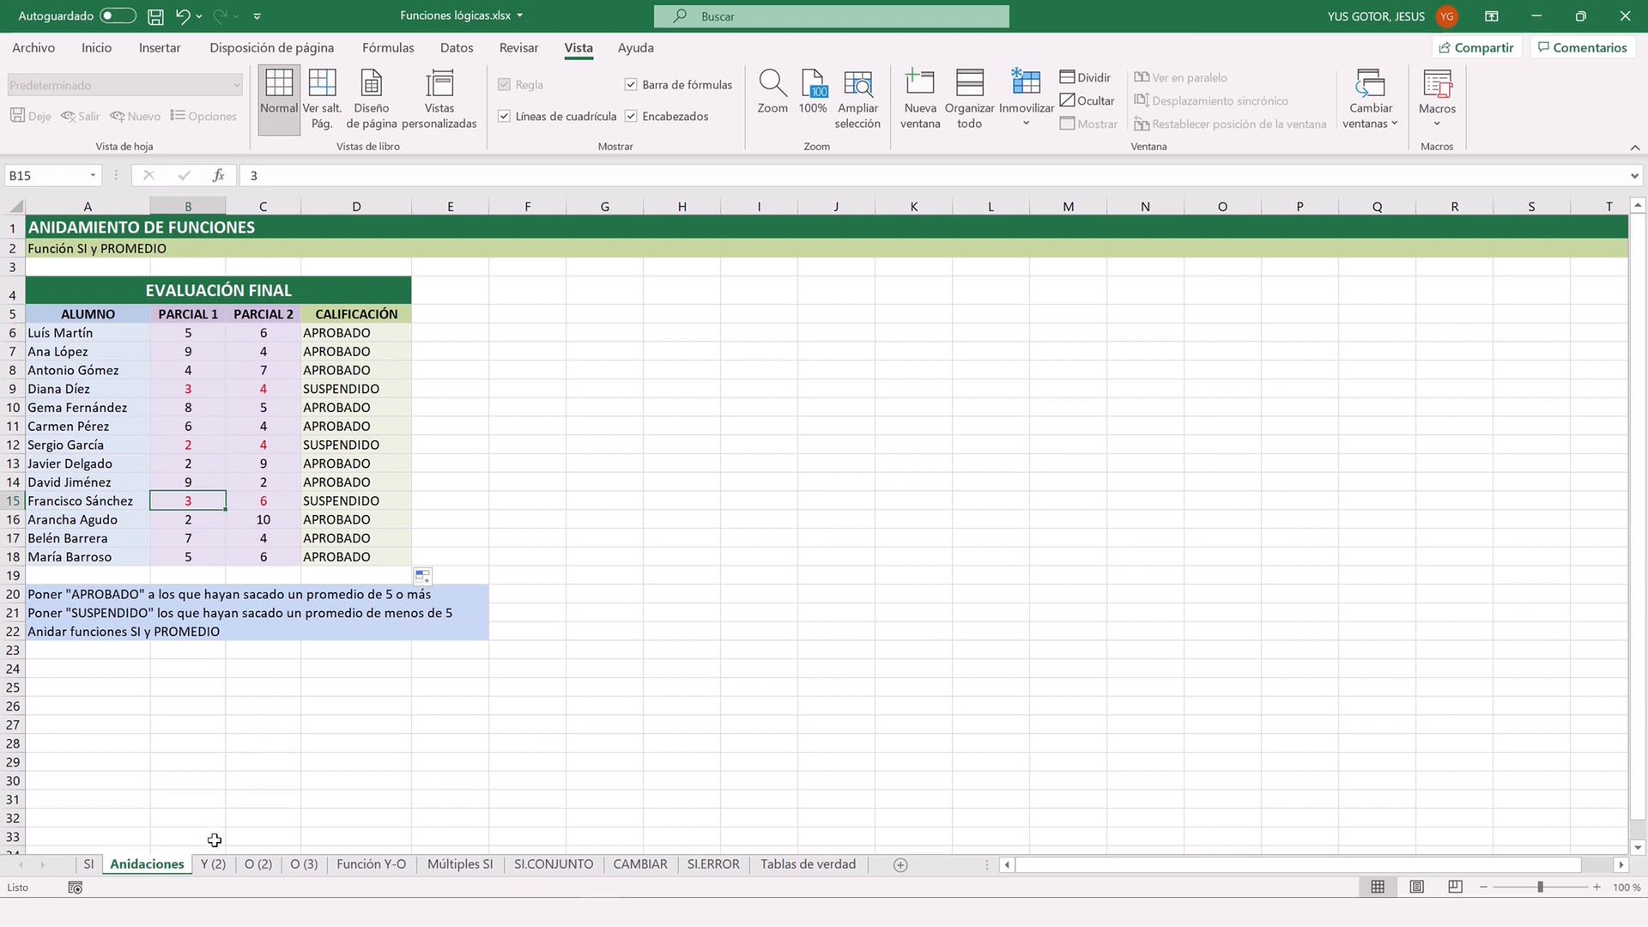
On the Y (2) sheet, start an SI function in D7 with the logical test Y(B7>=5;C7>=5).
{"action": "left_click", "coordinate": [218, 865]}
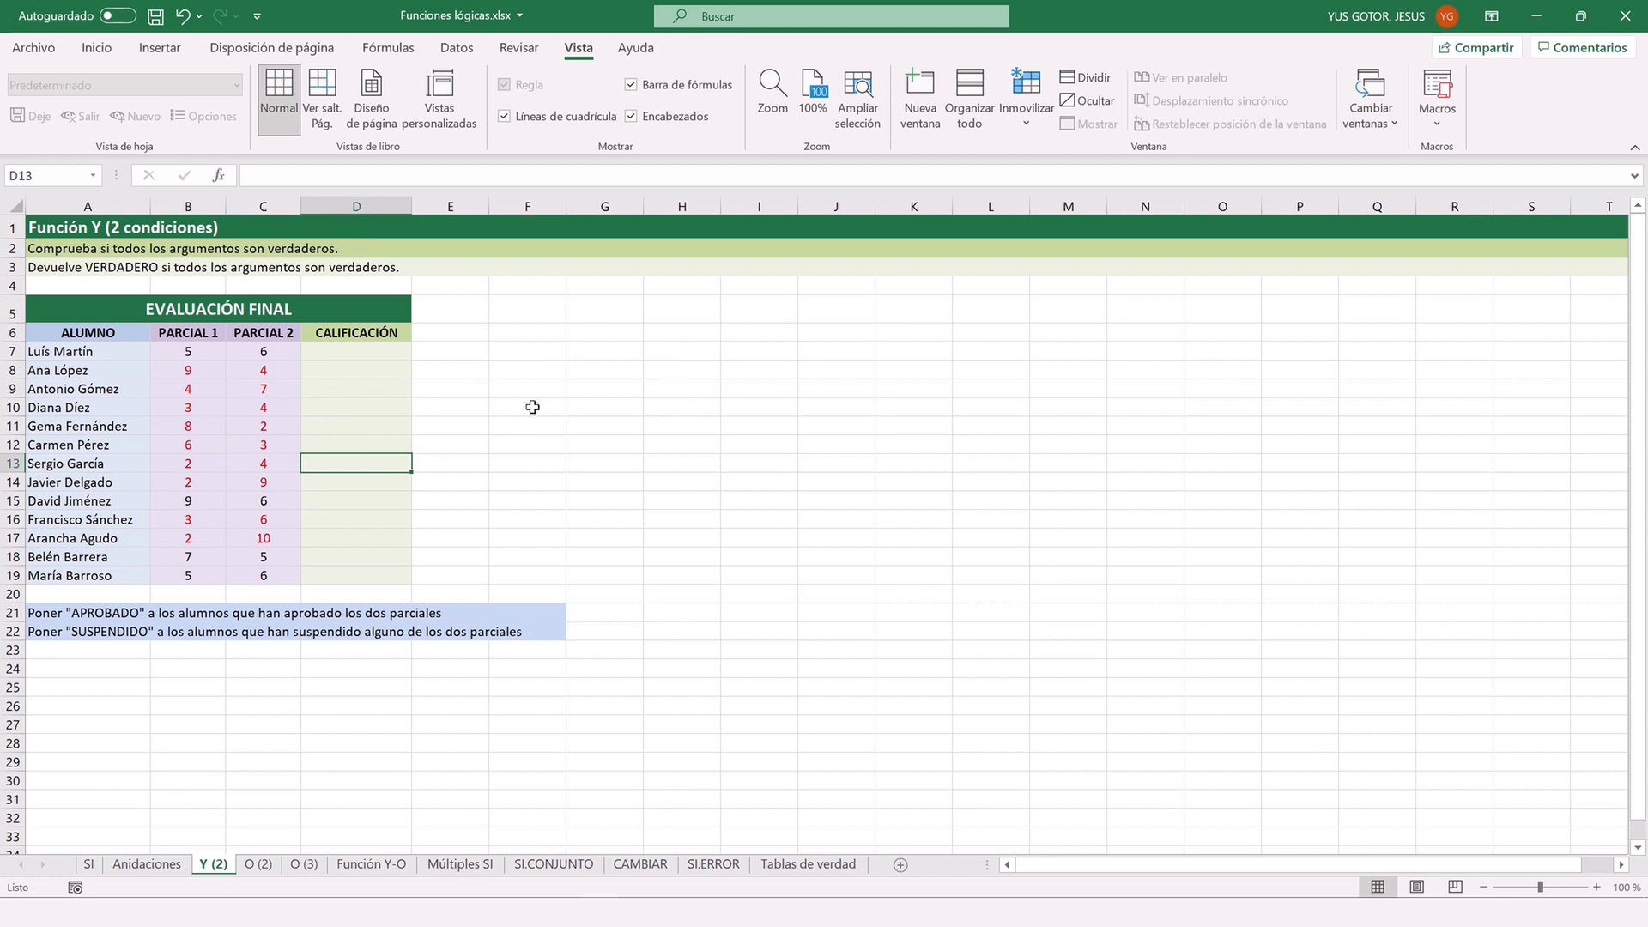
{"action": "left_click", "coordinate": [352, 351]}
{"action": "type", "text": "="}
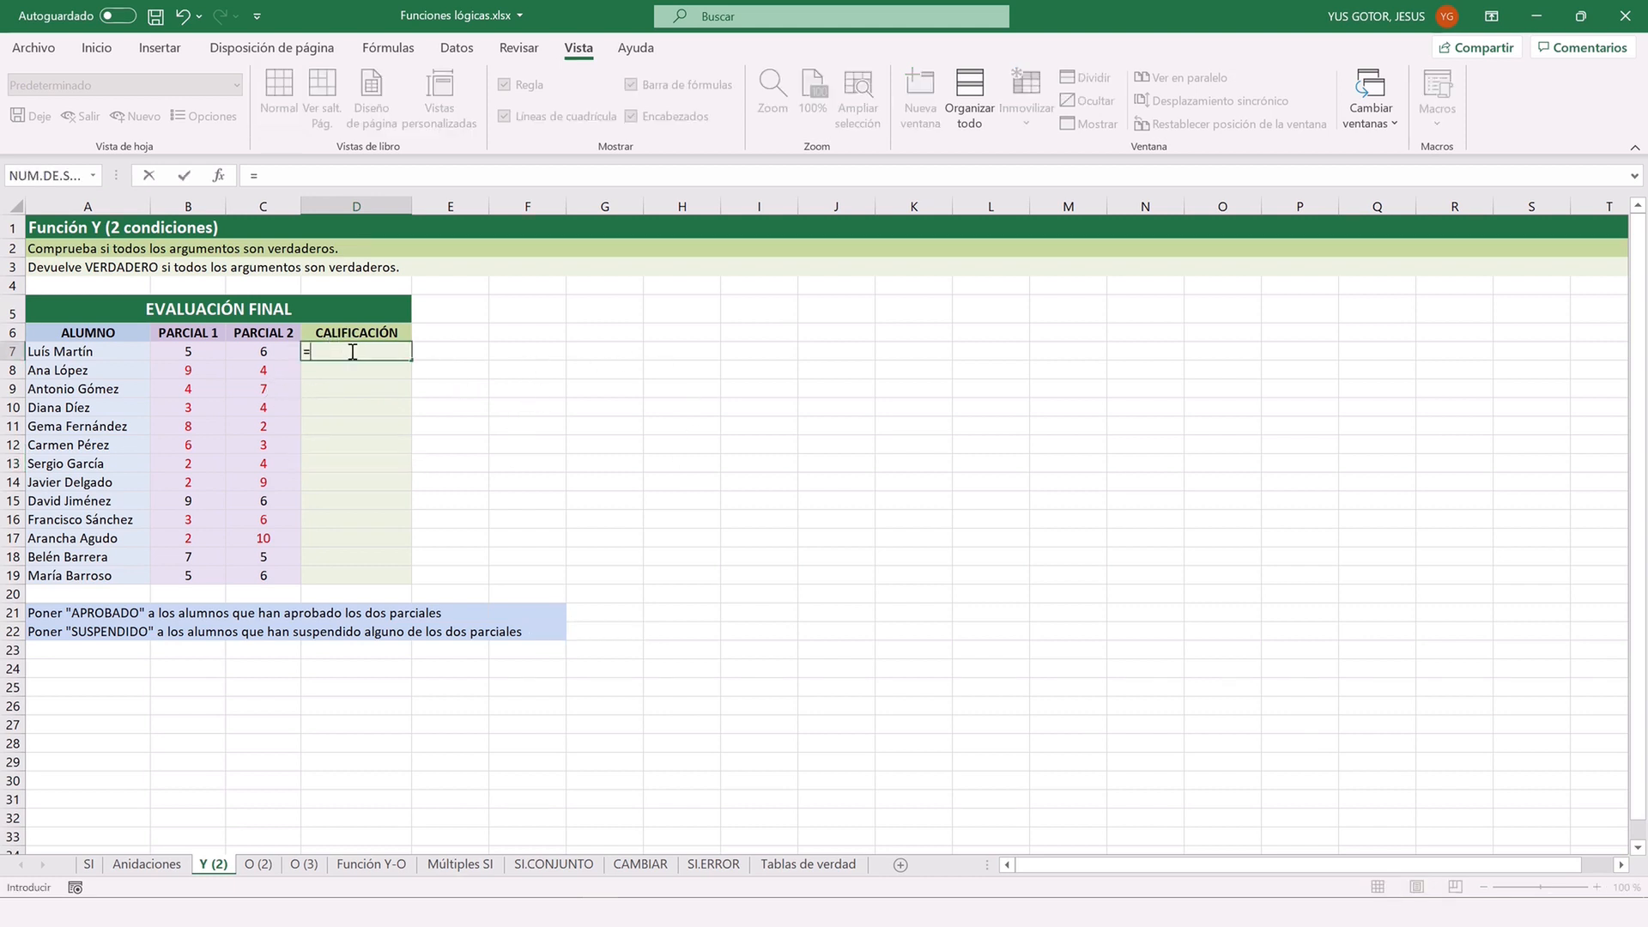
{"action": "type", "text": "SI("}
{"action": "left_click", "coordinate": [220, 176]}
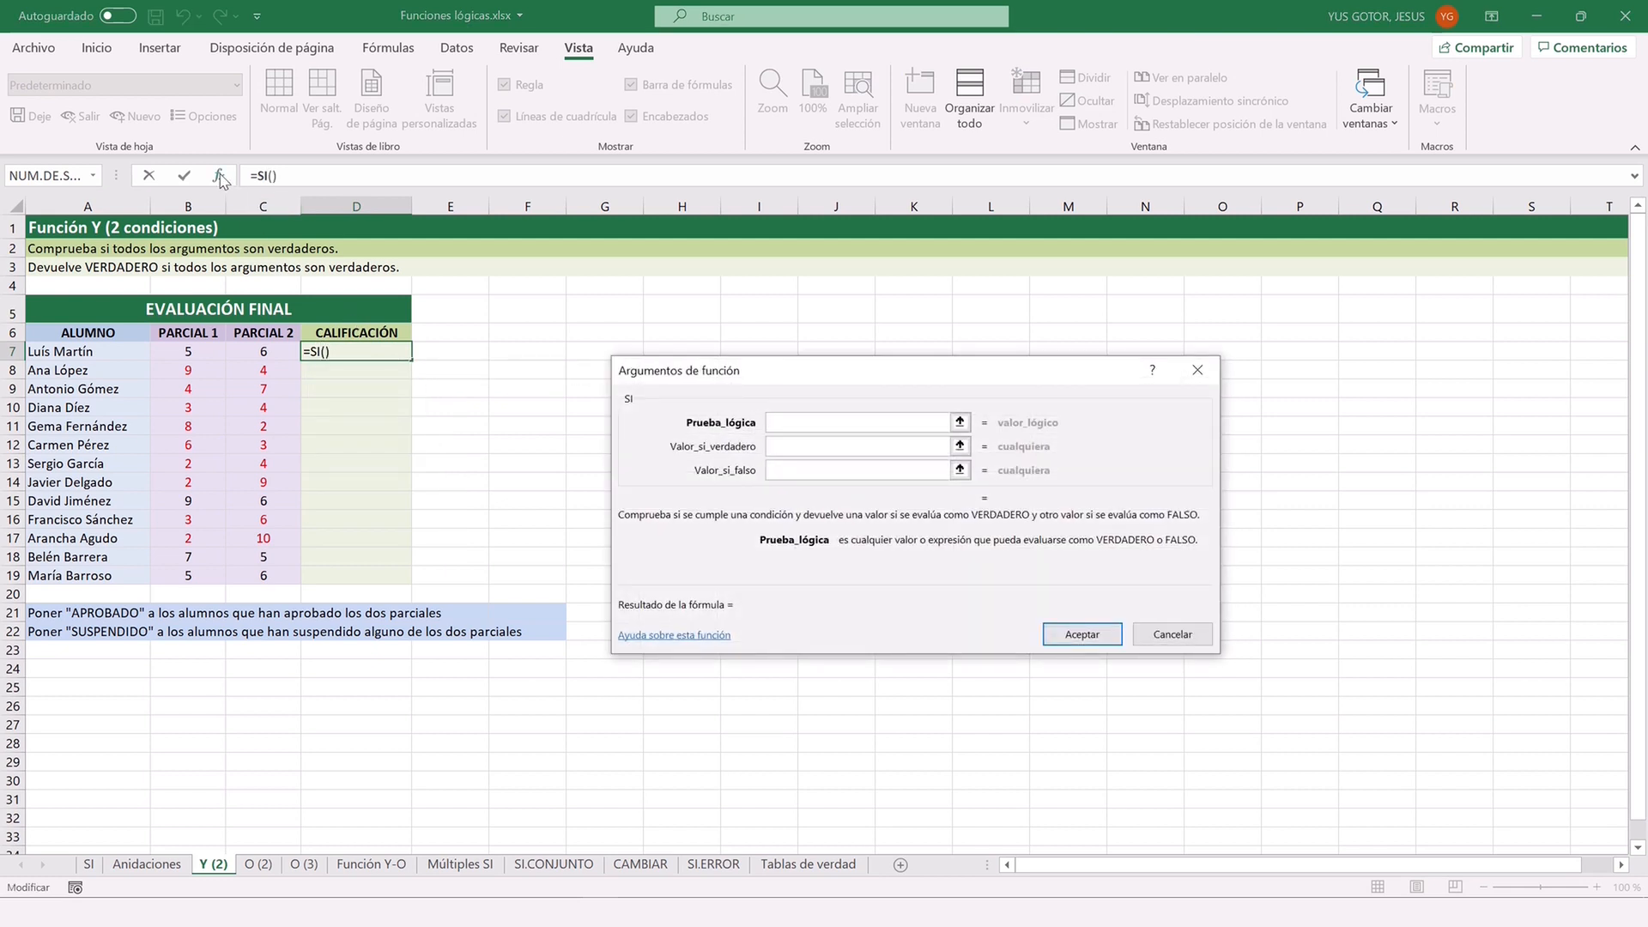
{"action": "type", "text": "Y("}
{"action": "left_click", "coordinate": [187, 351]}
{"action": "type", "text": ">"}
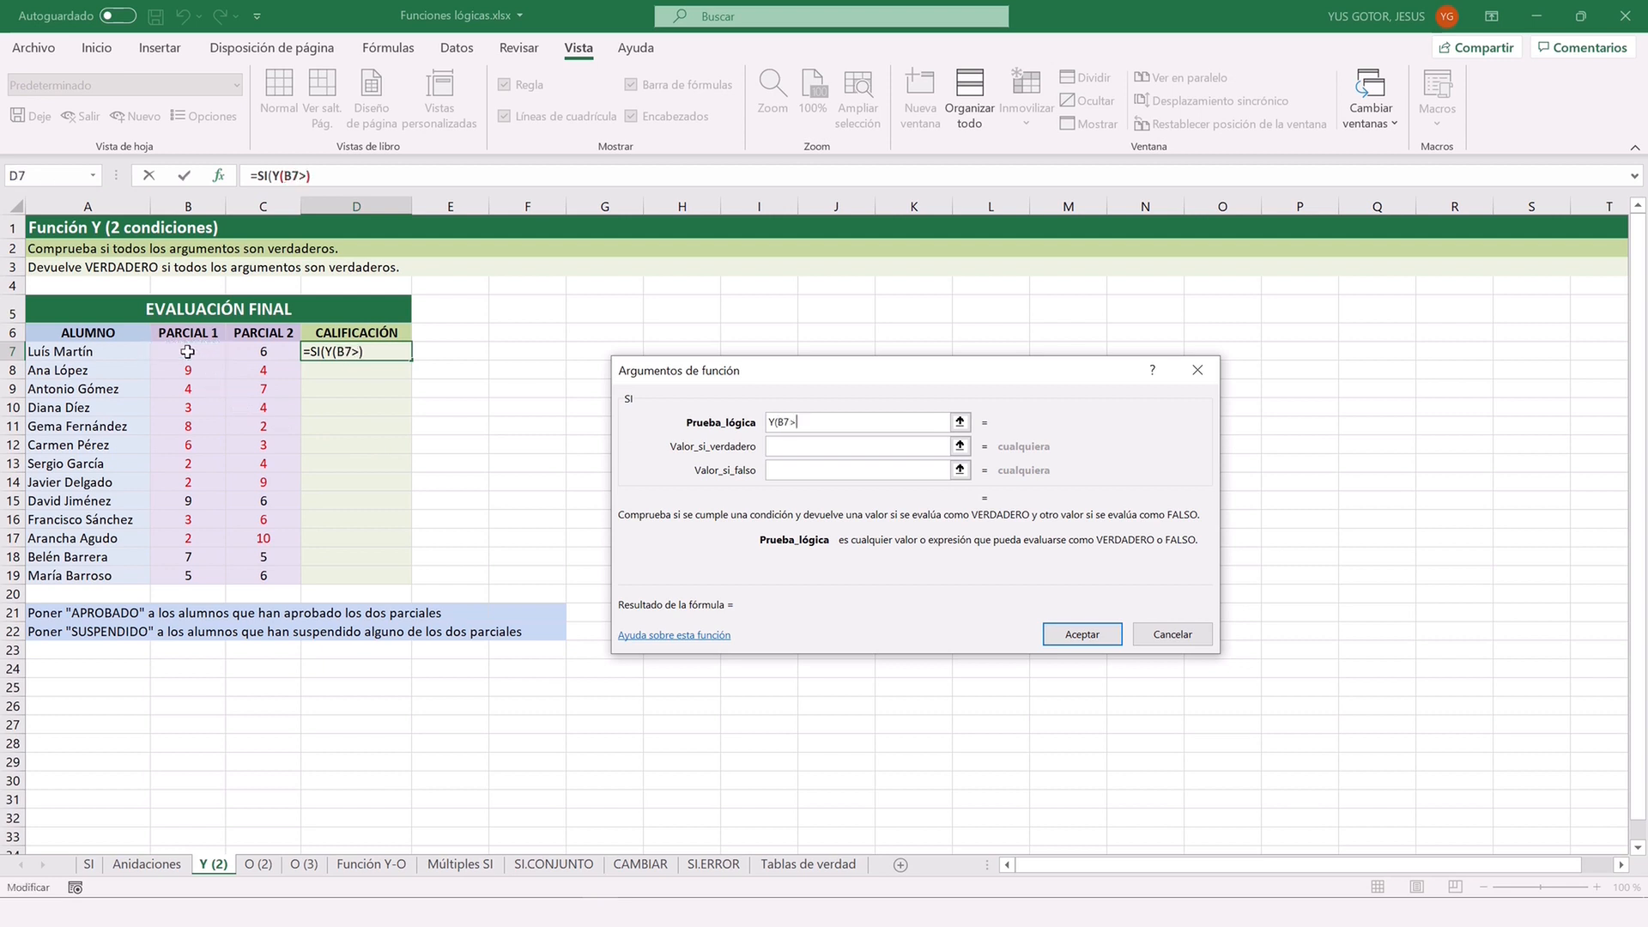
{"action": "type", "text": "=5;"}
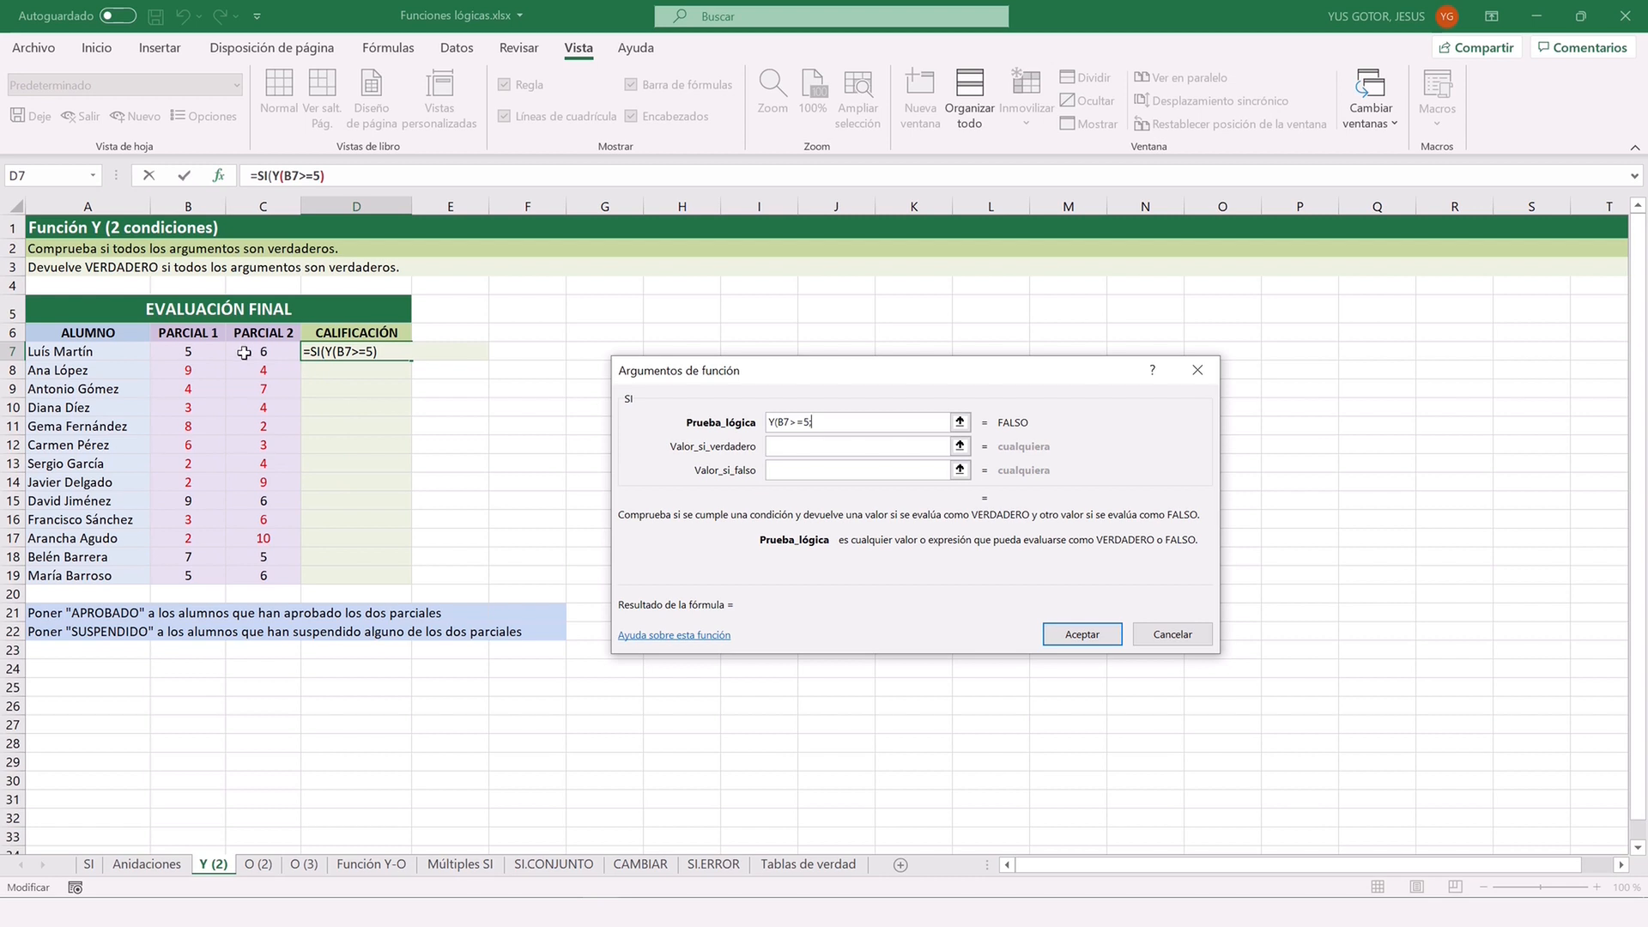
{"action": "left_click", "coordinate": [252, 354]}
{"action": "type", "text": ">=5"}
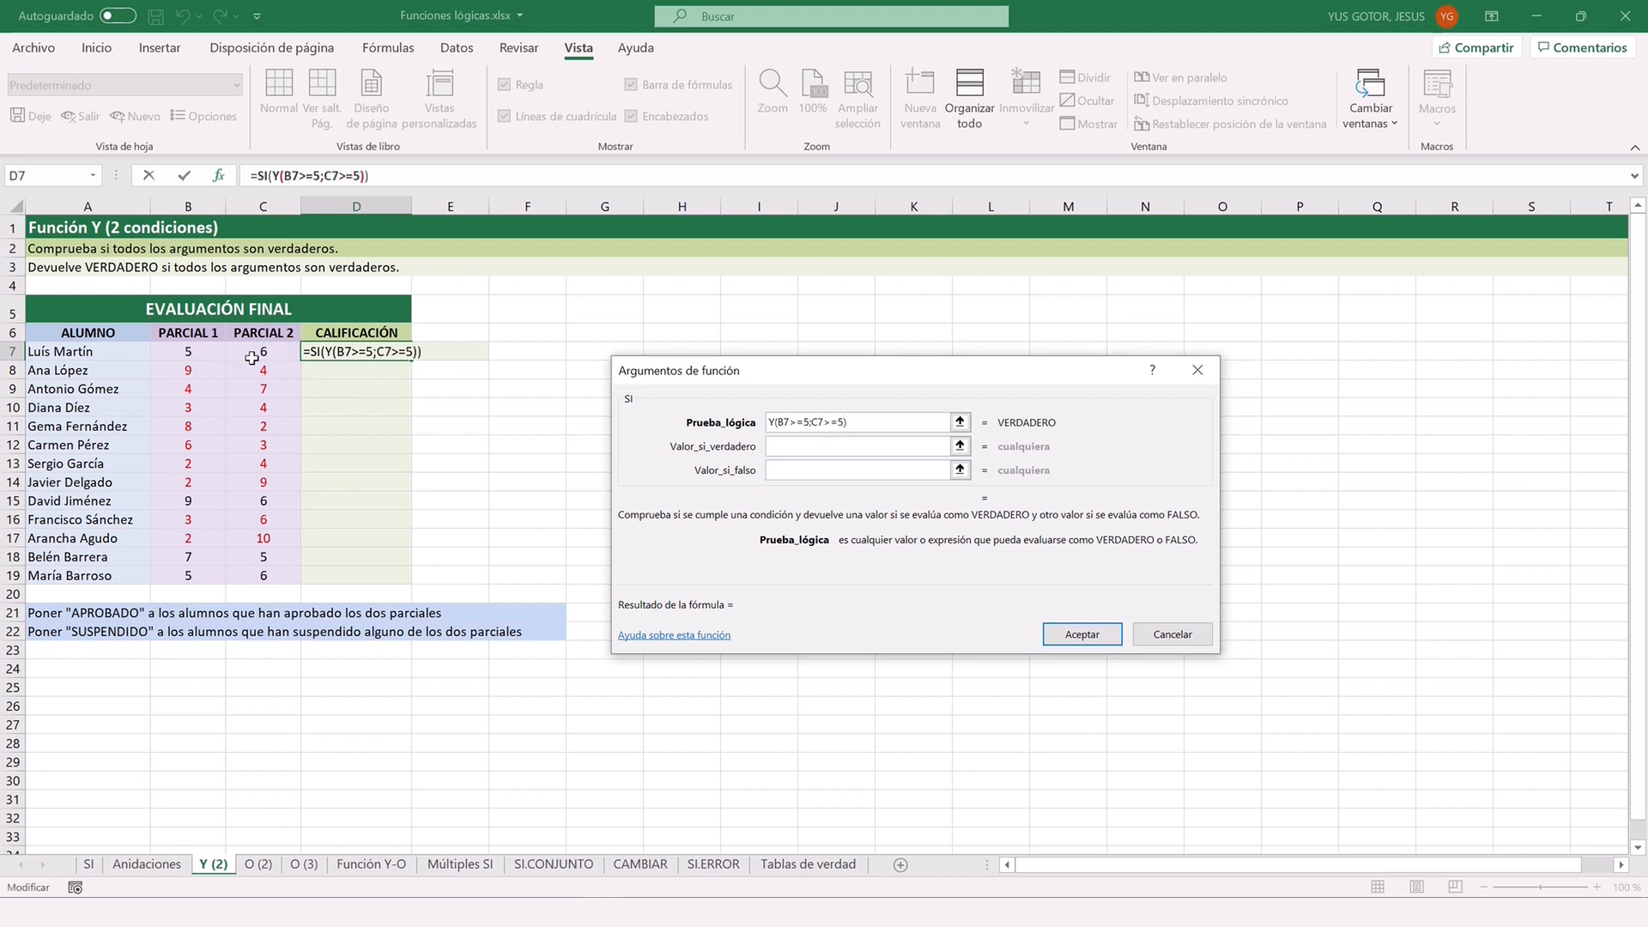
{"action": "key", "text": "Tab"}
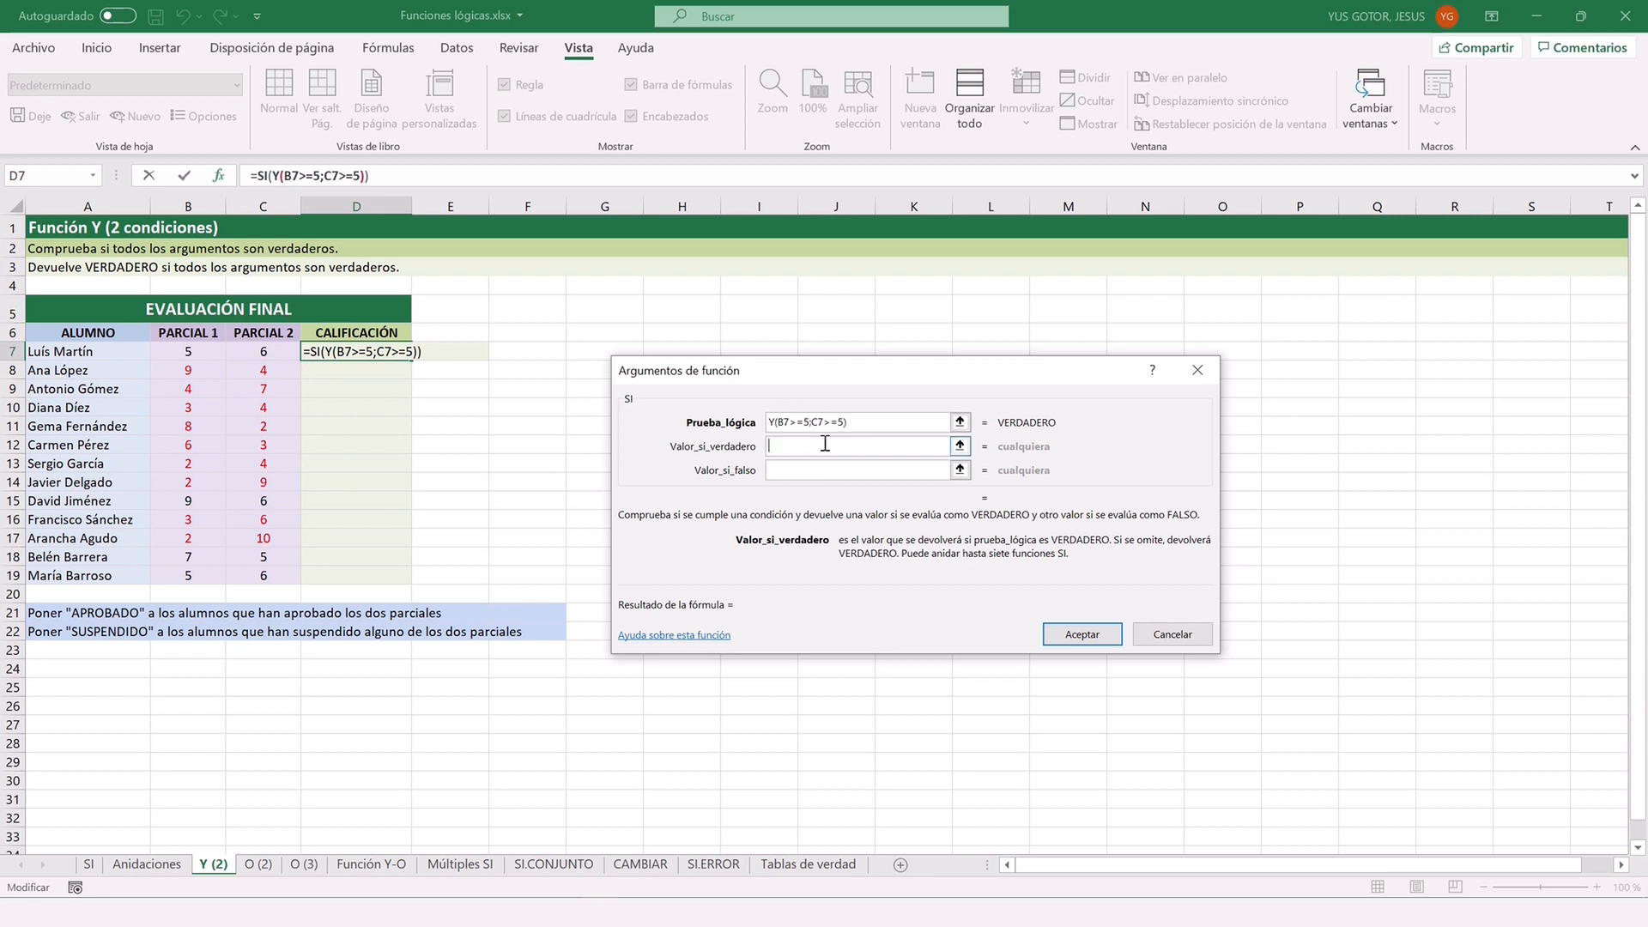
Complete the D7 formula with "APROBADO" if true and "SUSPENDIDO" if false, and fill it down to D19.
{"action": "type", "text": "APROBADO"}
{"action": "key", "text": "Tab"}
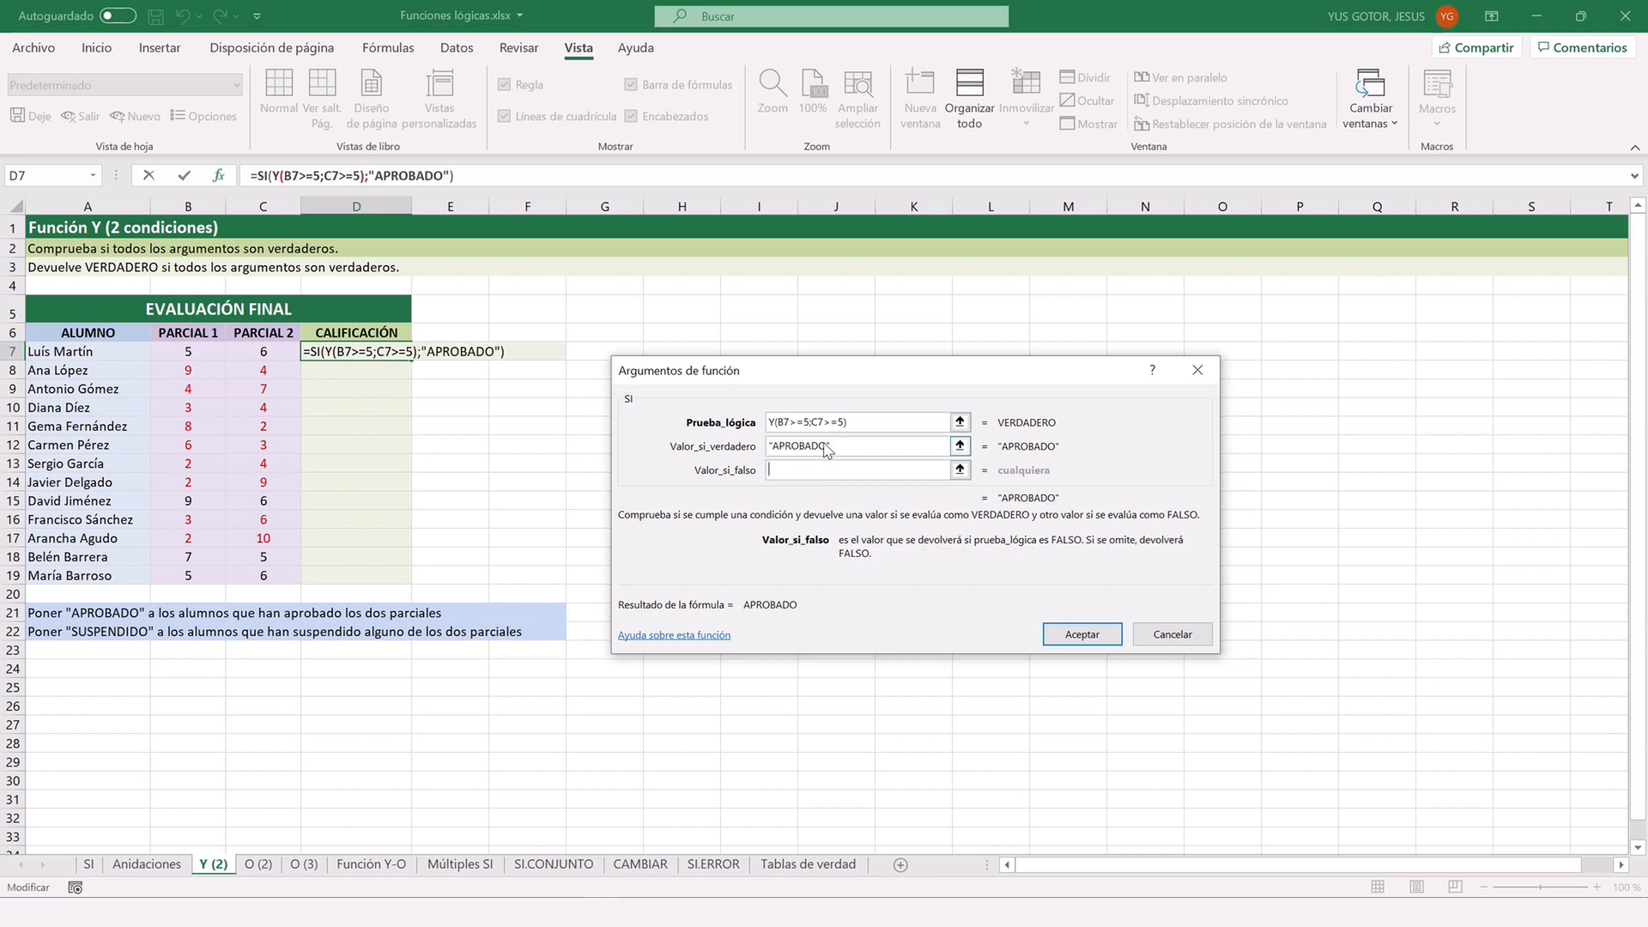
{"action": "type", "text": "SUSPENDIDO"}
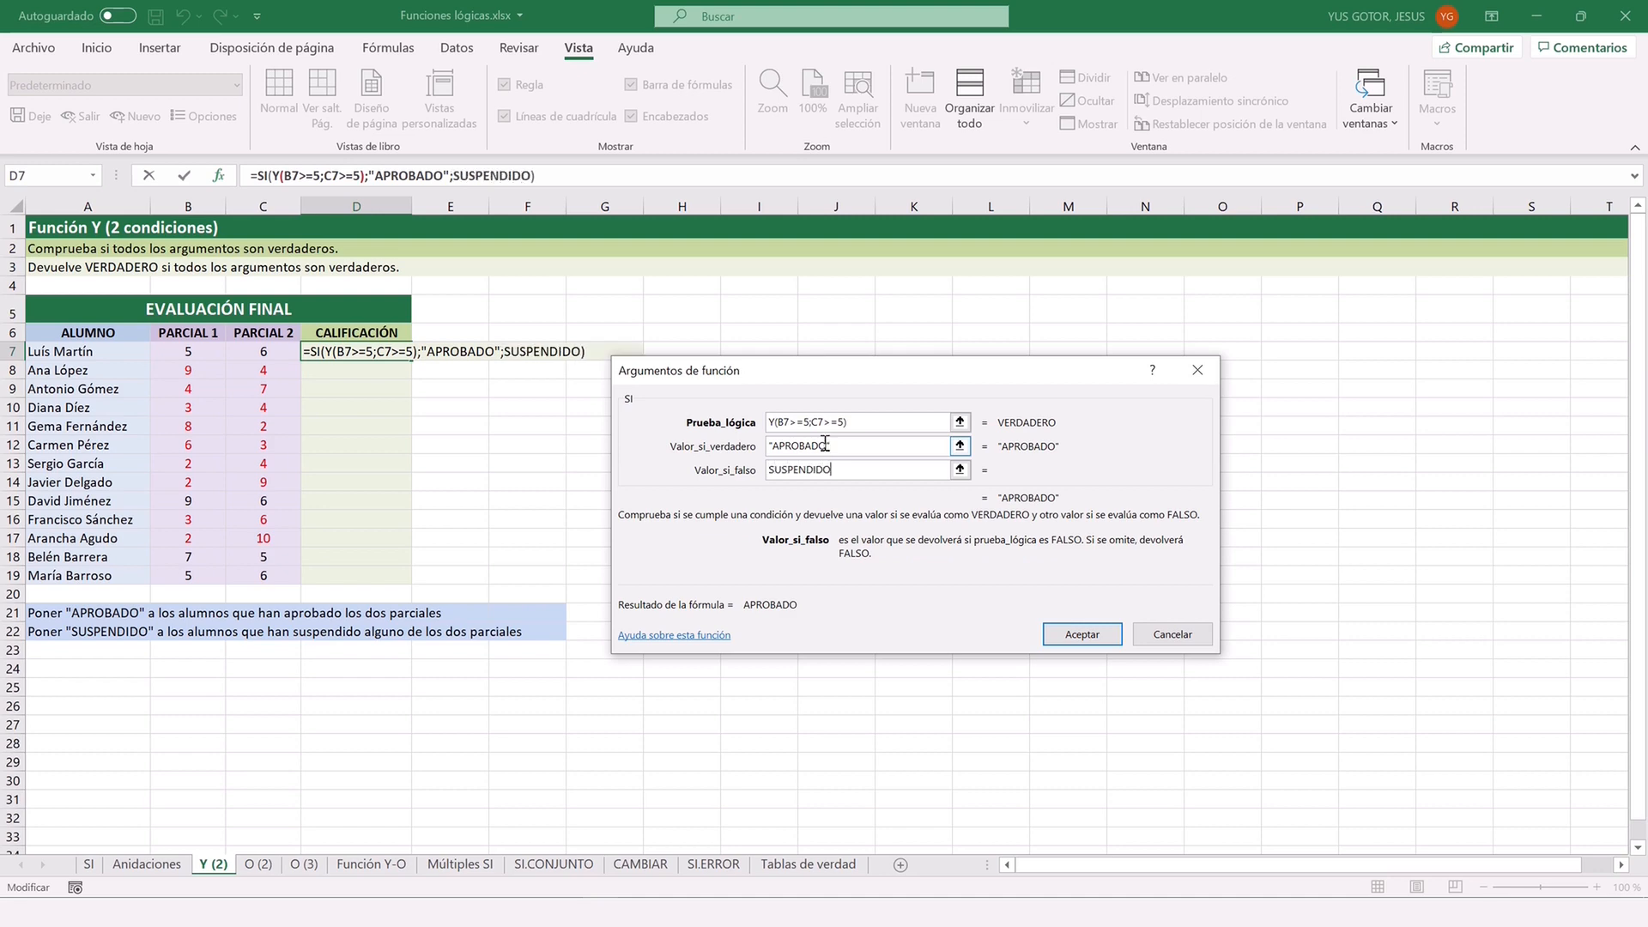
{"action": "key", "text": "Tab"}
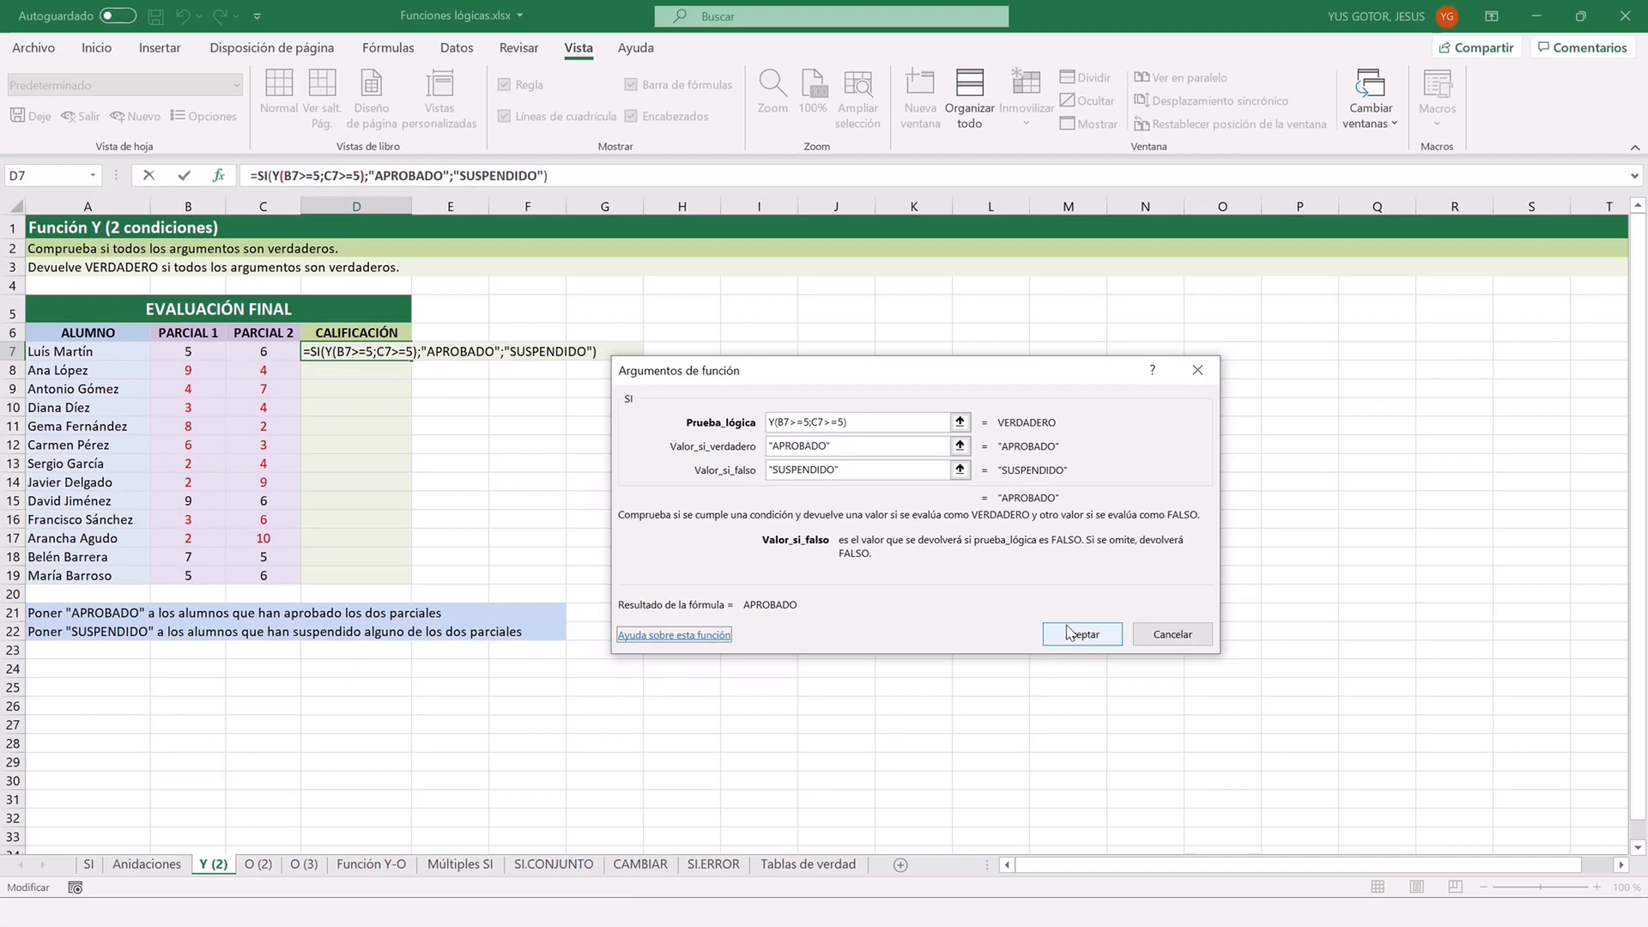
{"action": "left_click", "coordinate": [1388, 854]}
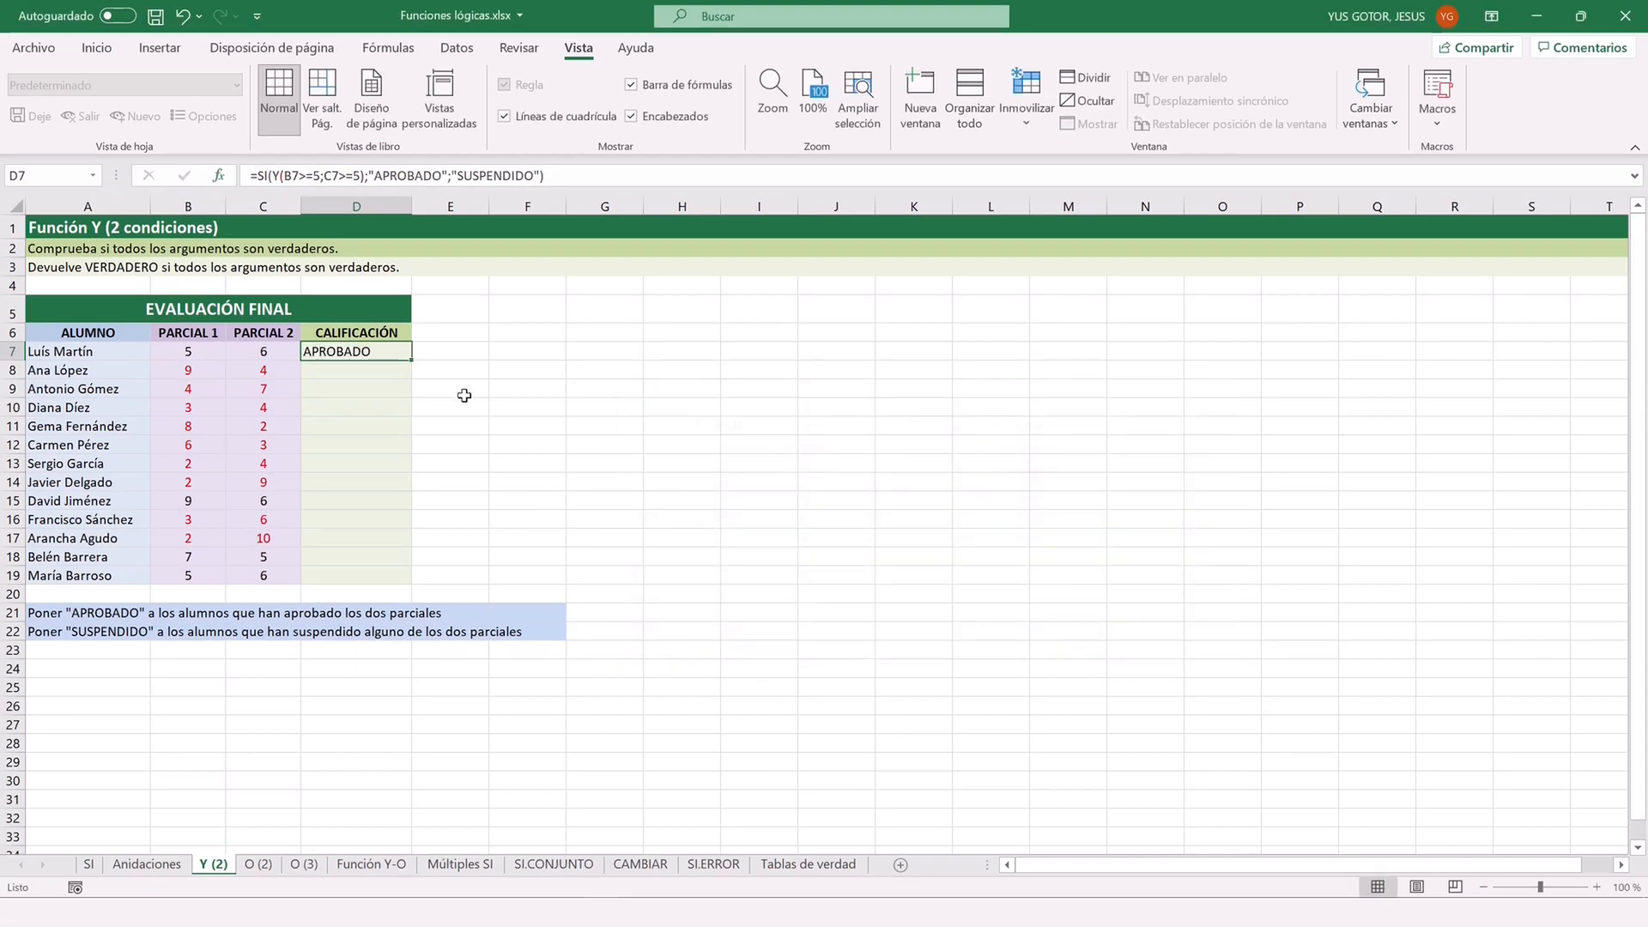
{"action": "double_click", "coordinate": [413, 360]}
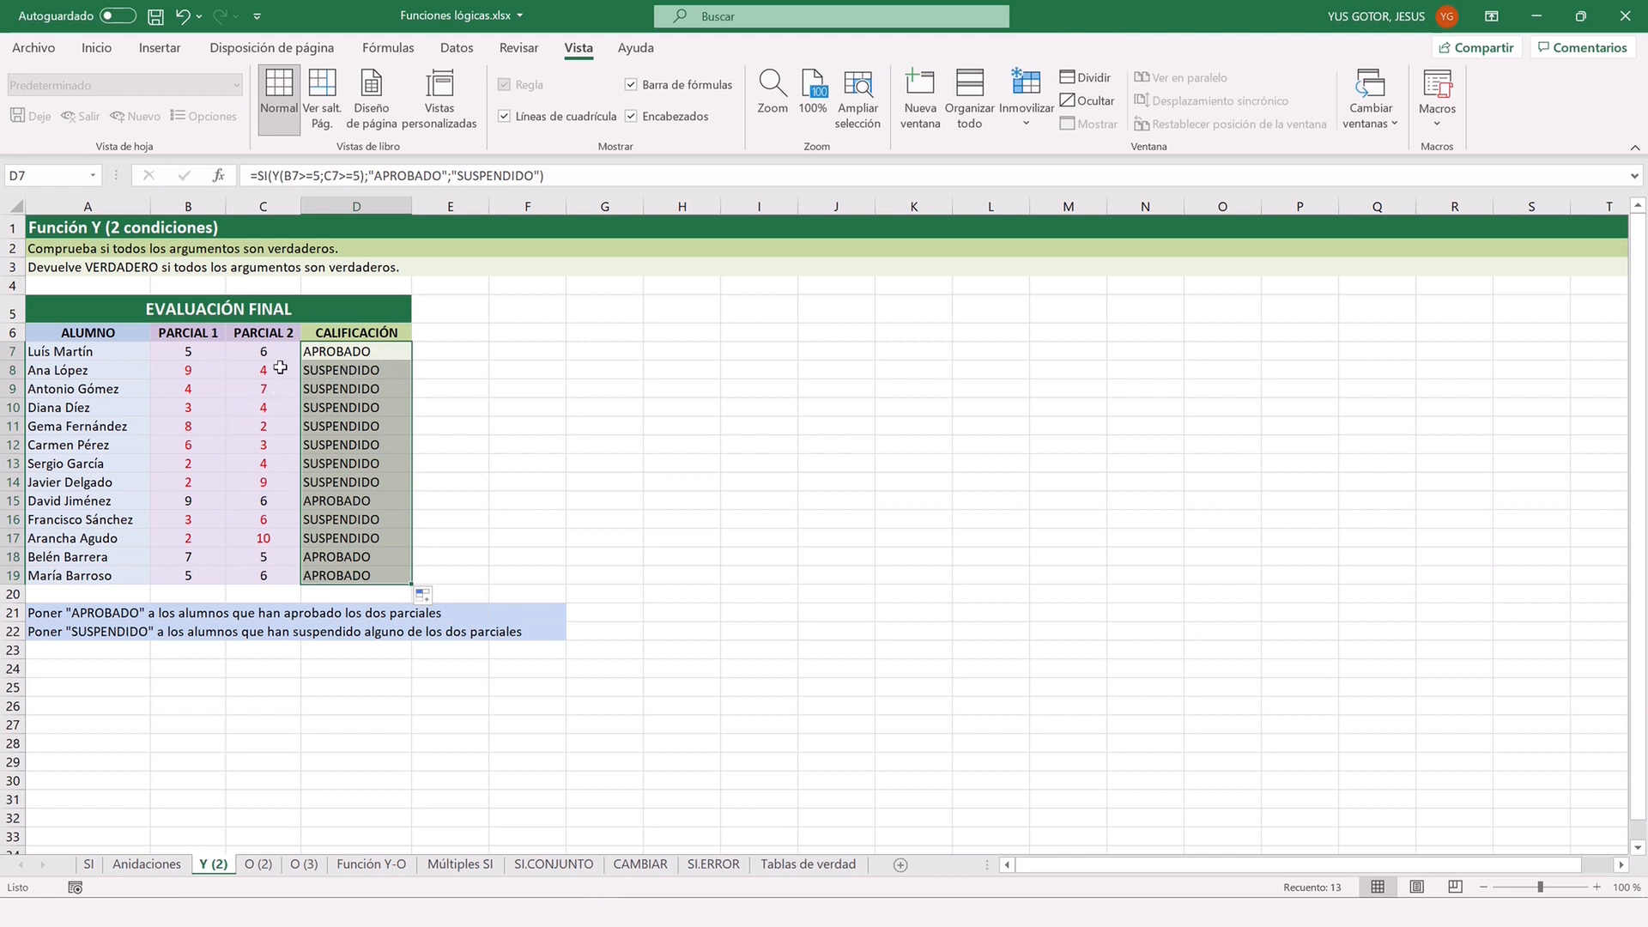
Check the partial grades in rows 15, 19 and 17 against their CALIFICACIÓN results on the Y (2) sheet.
{"action": "left_click", "coordinate": [189, 501]}
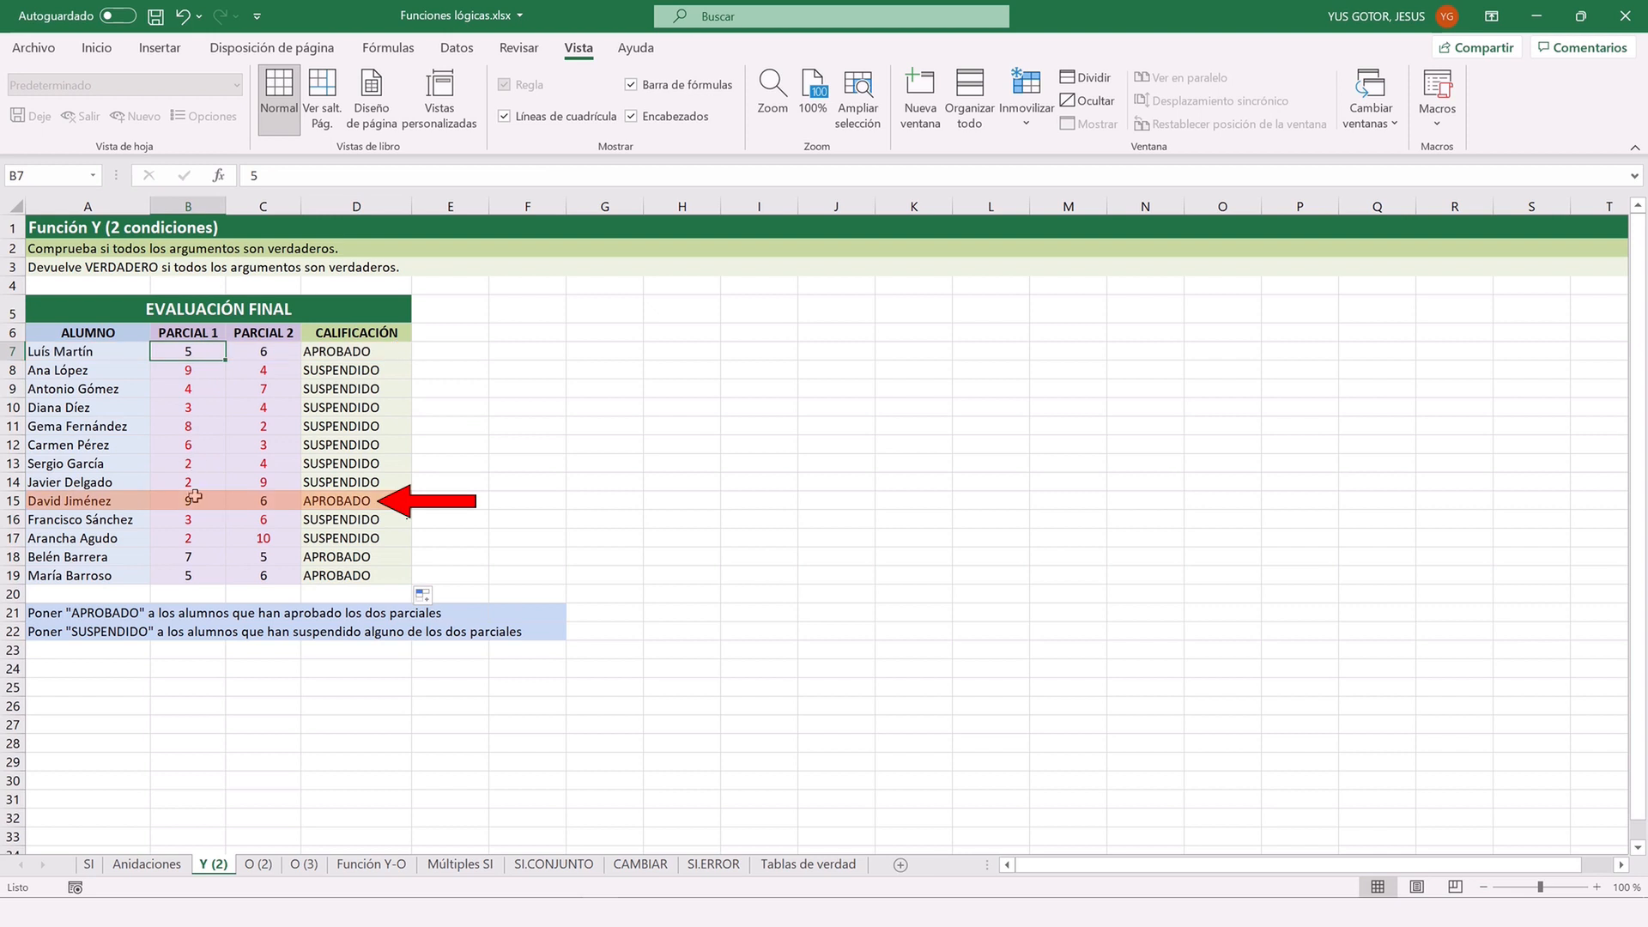
{"action": "left_click", "coordinate": [190, 580]}
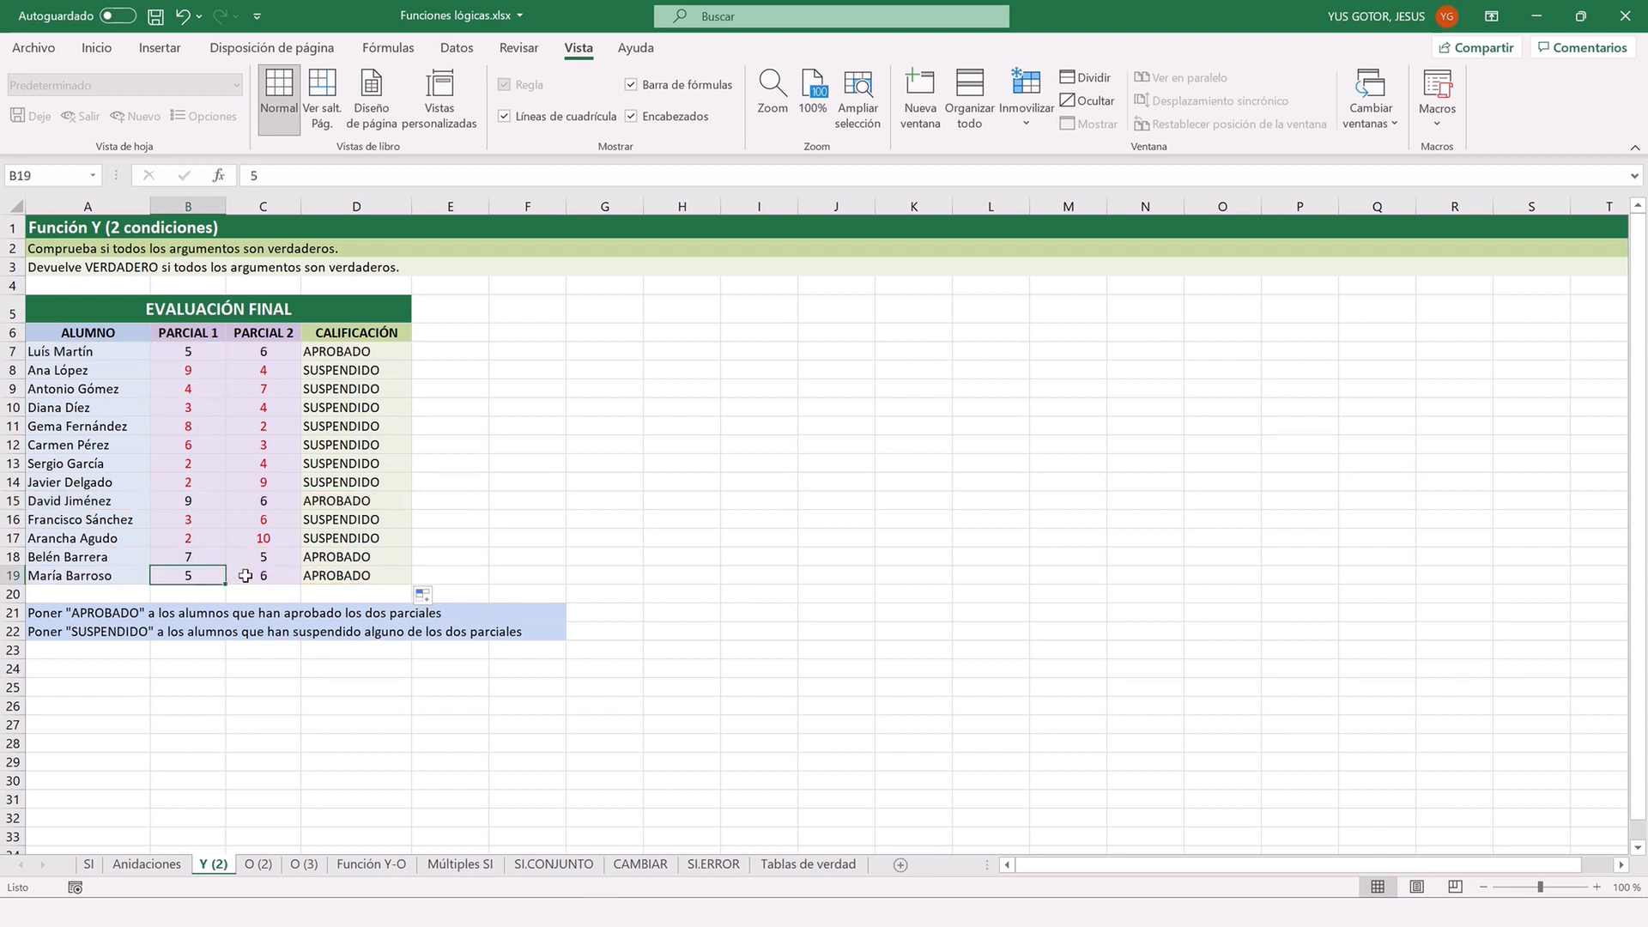
{"action": "left_click", "coordinate": [274, 538]}
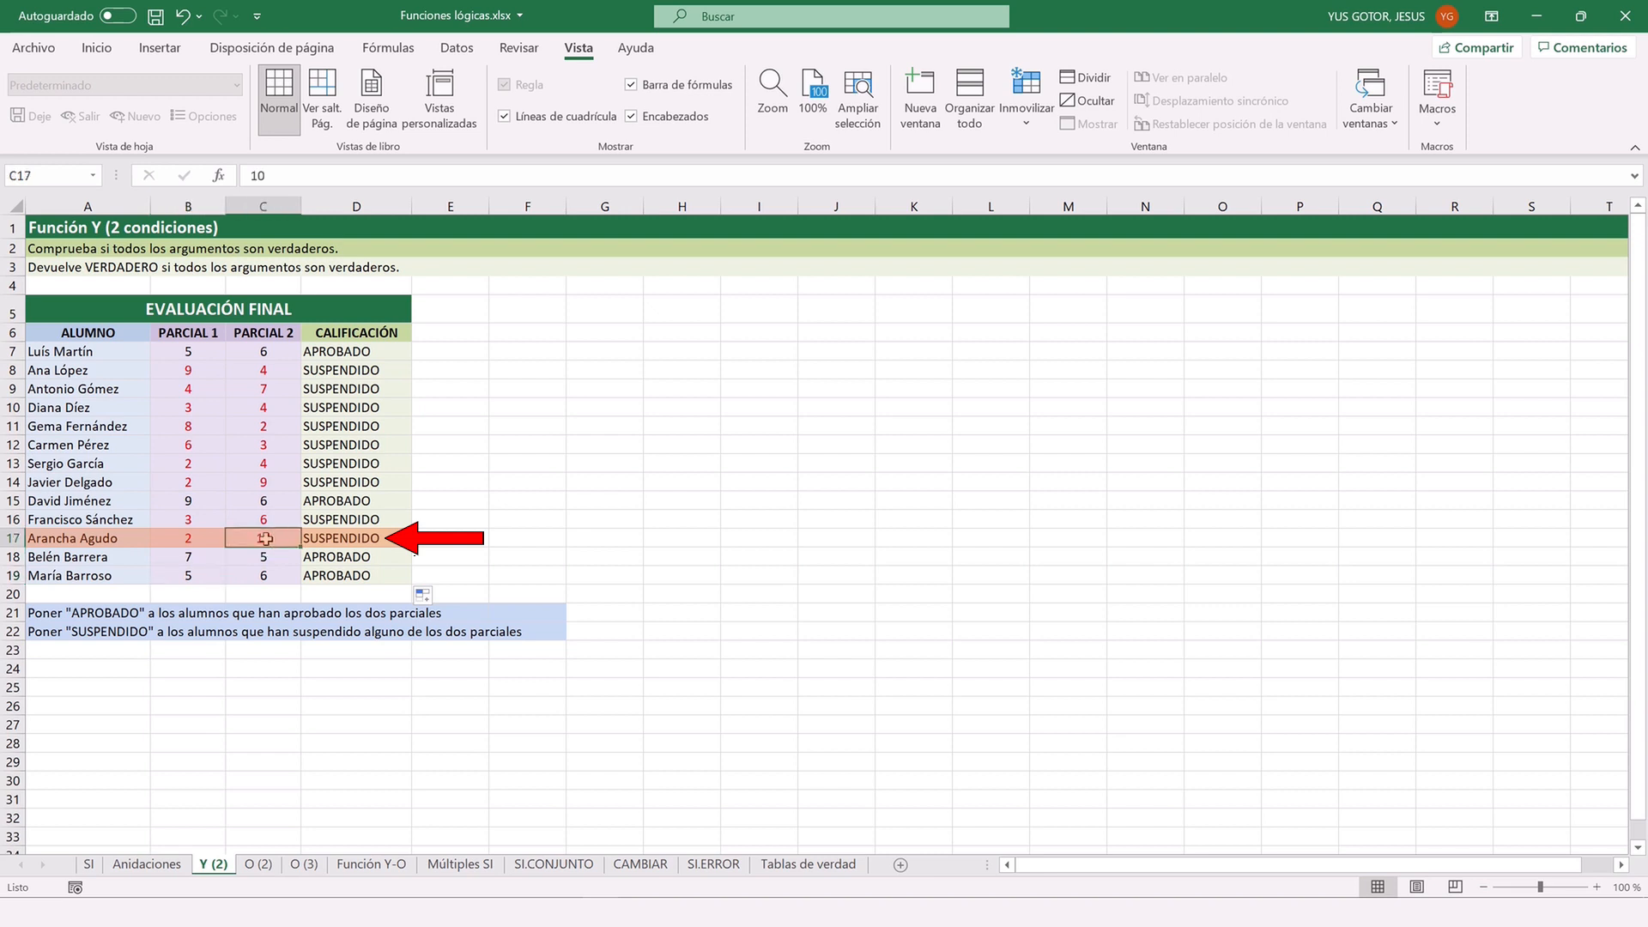
{"action": "left_click", "coordinate": [180, 538]}
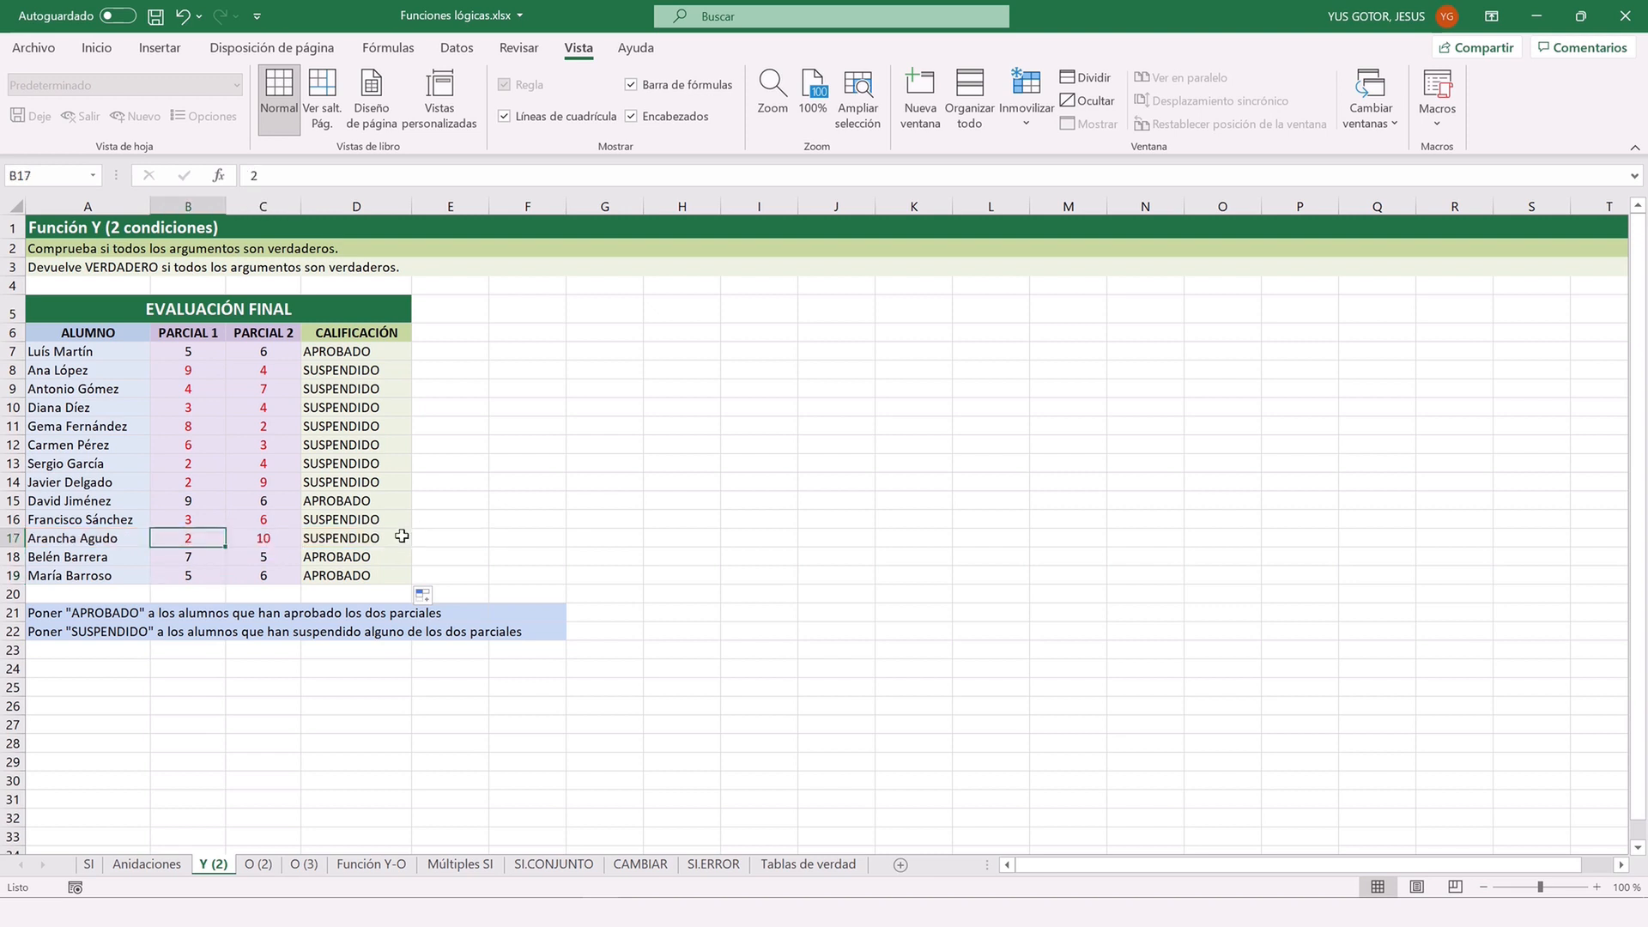
On the O (2) sheet, start an SI function in D7 with the logical test O(B7>=5;C7>=5).
{"action": "left_click", "coordinate": [258, 865]}
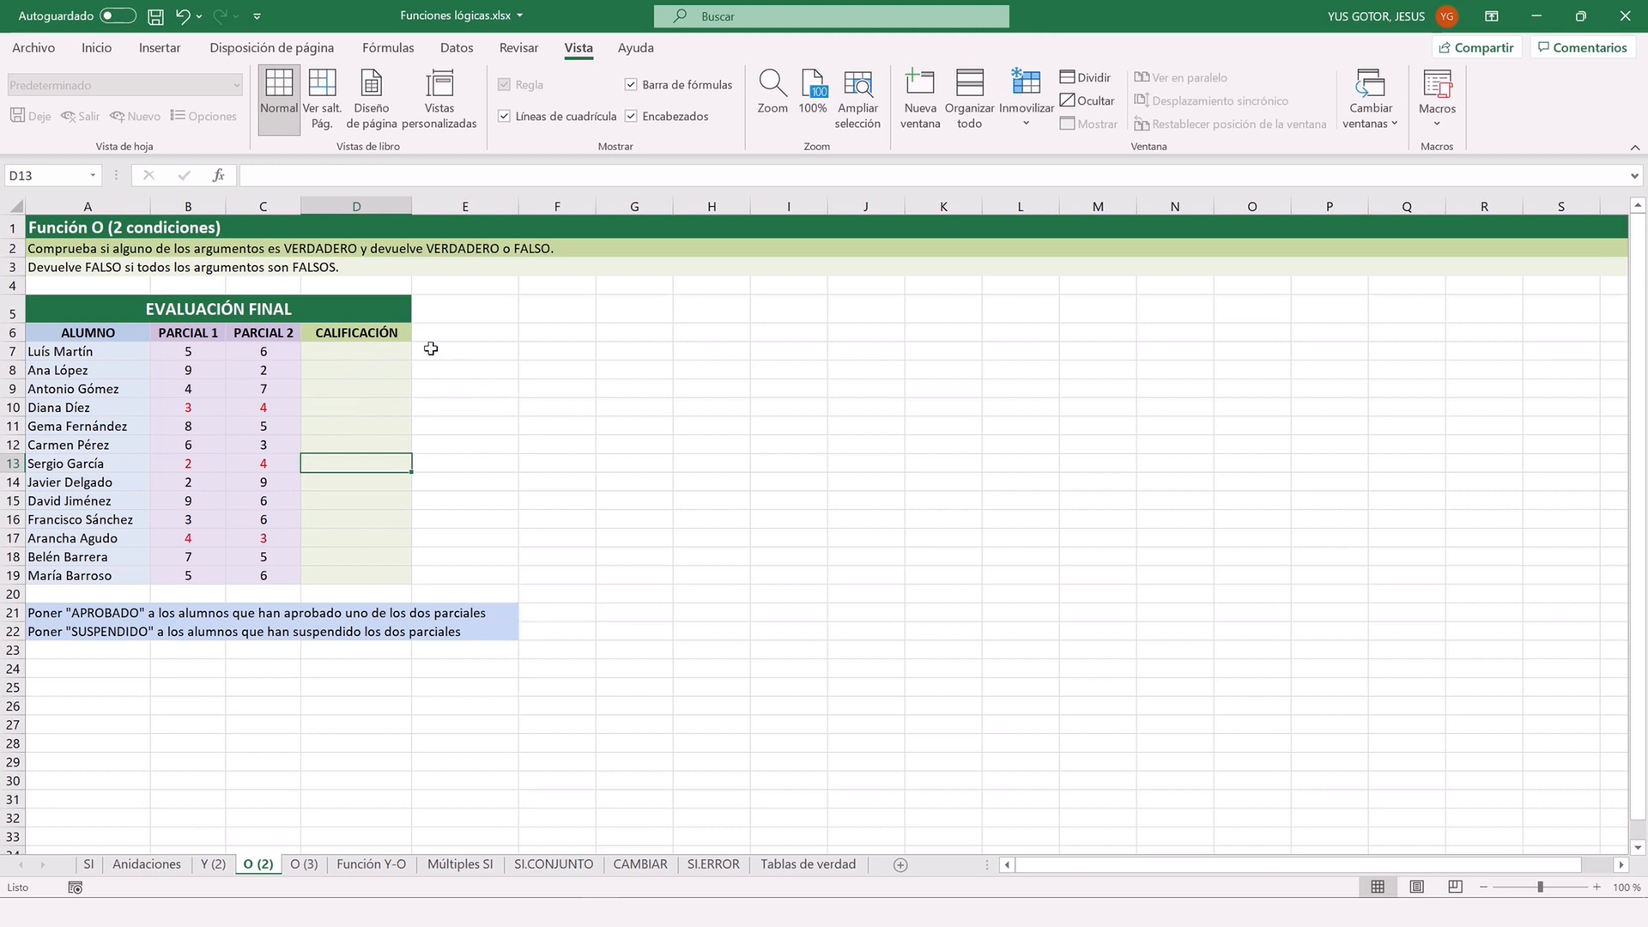
{"action": "left_click", "coordinate": [359, 352]}
{"action": "type", "text": "=S"}
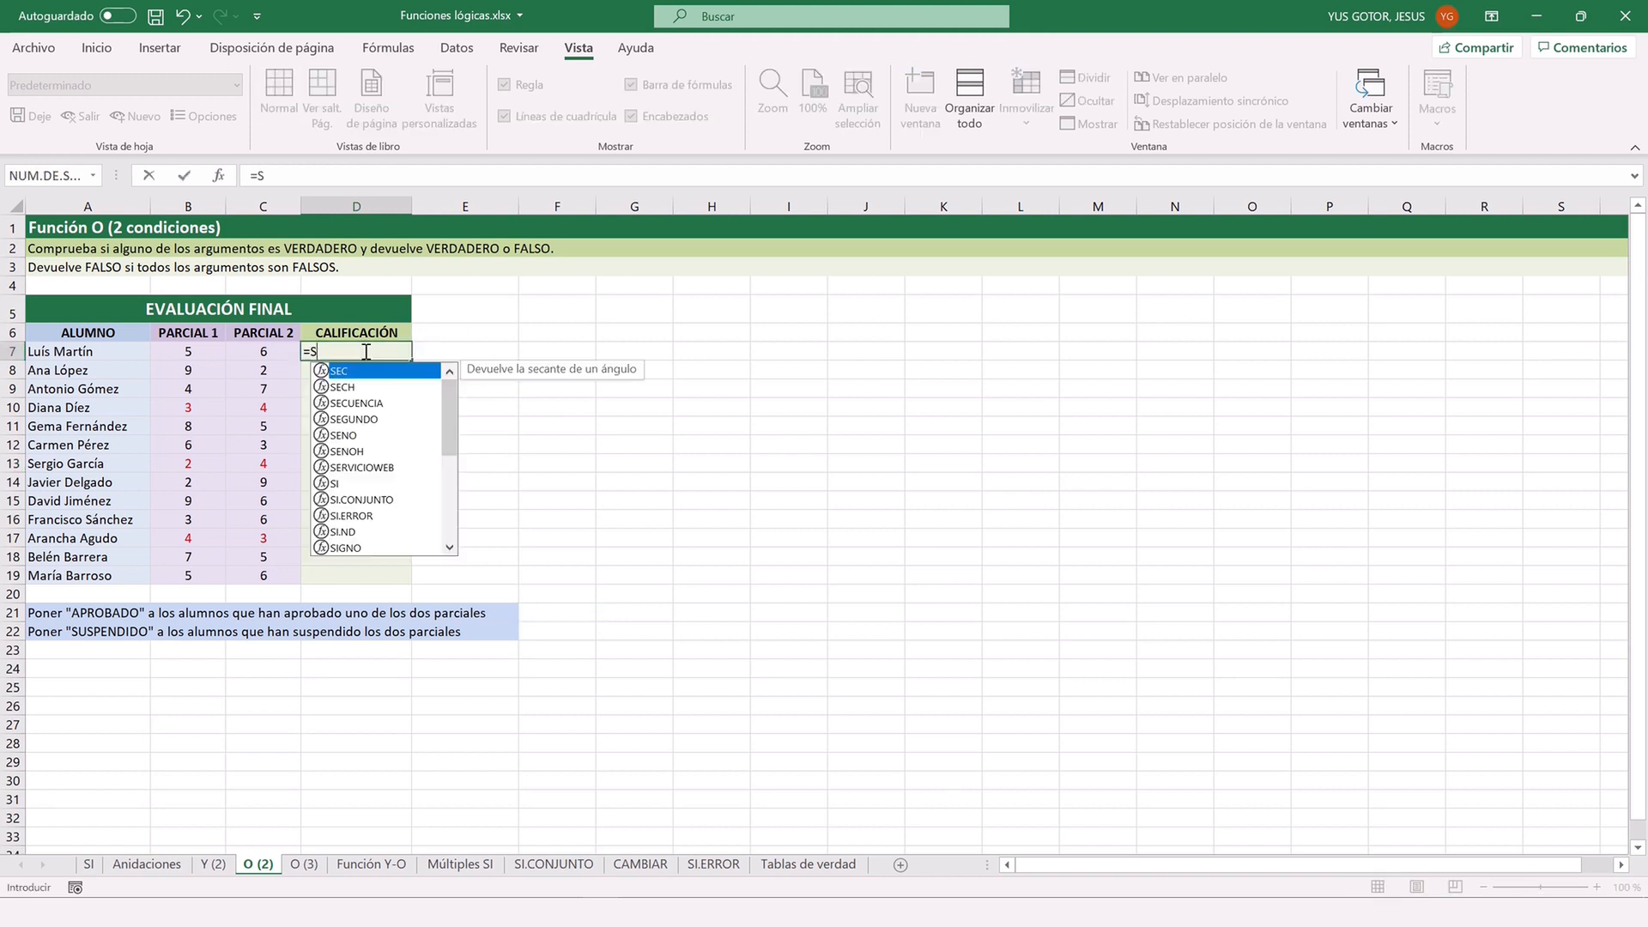
{"action": "type", "text": "I("}
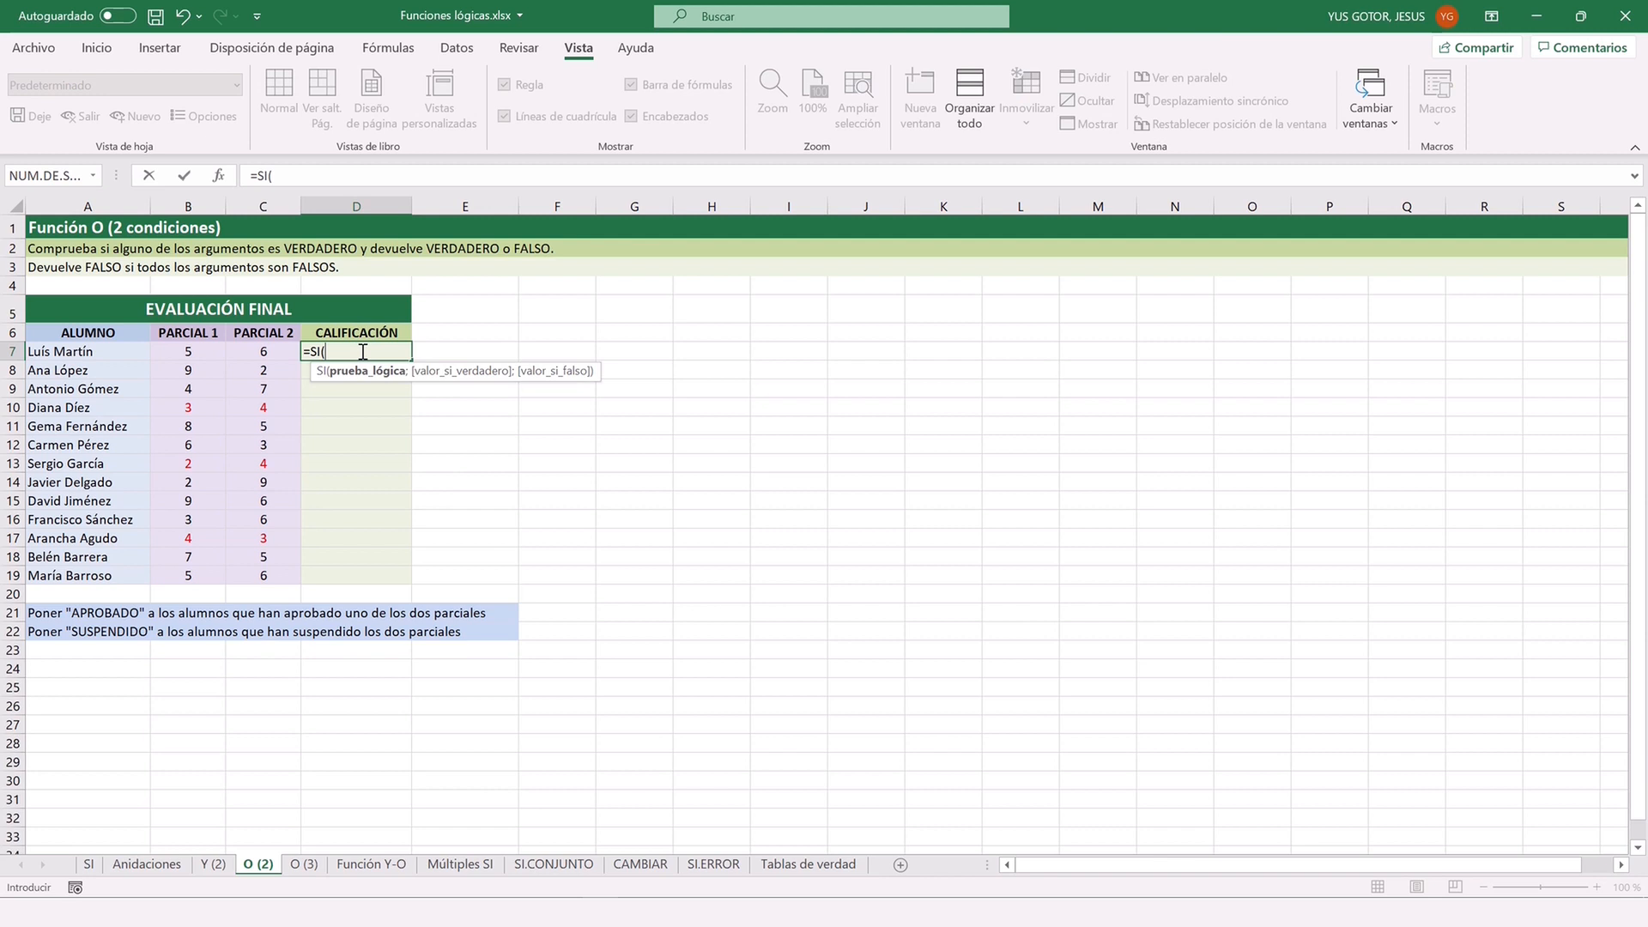
{"action": "left_click", "coordinate": [218, 176]}
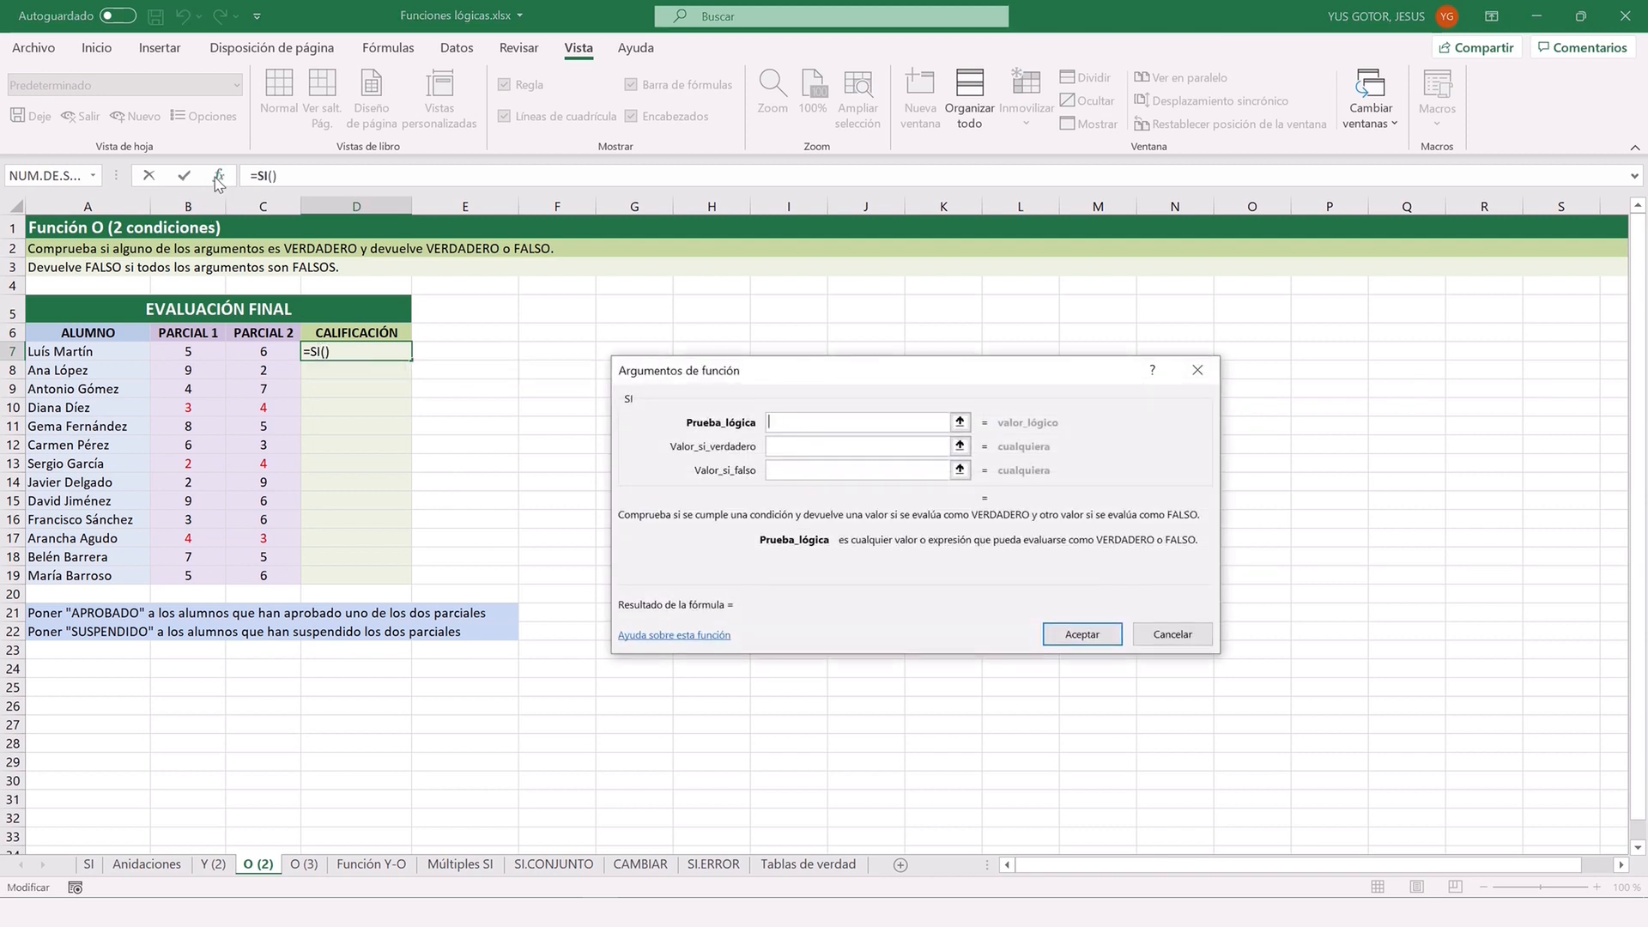
{"action": "type", "text": "O("}
{"action": "left_click", "coordinate": [182, 351]}
{"action": "type", "text": ">=5"}
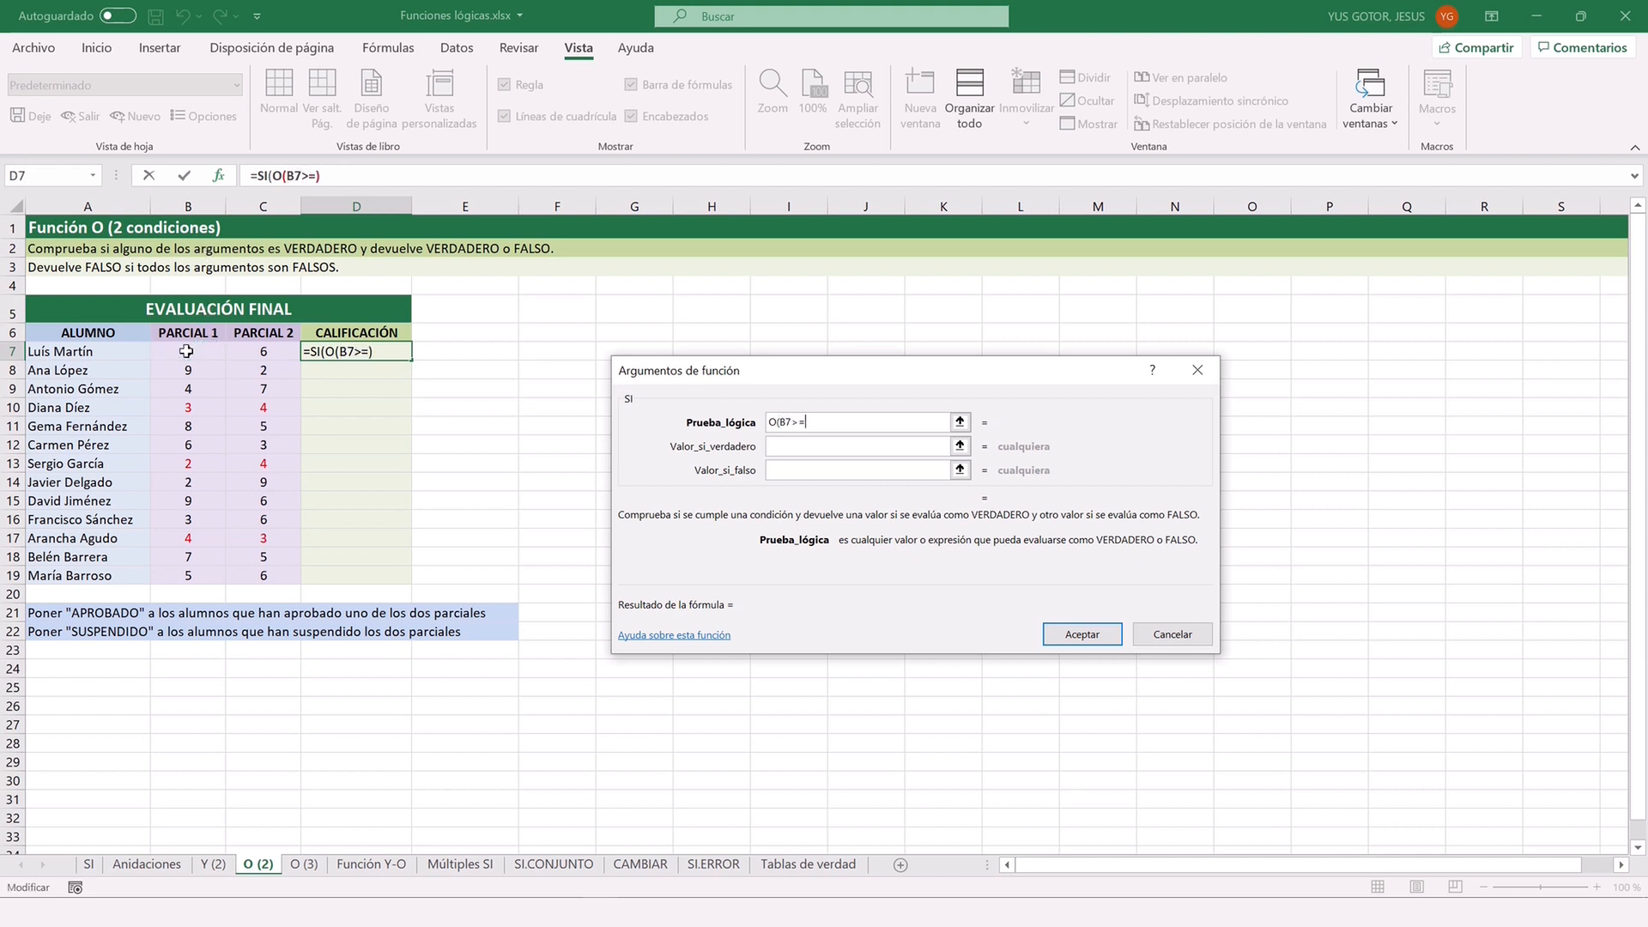
{"action": "type", "text": ";"}
{"action": "left_click", "coordinate": [260, 352]}
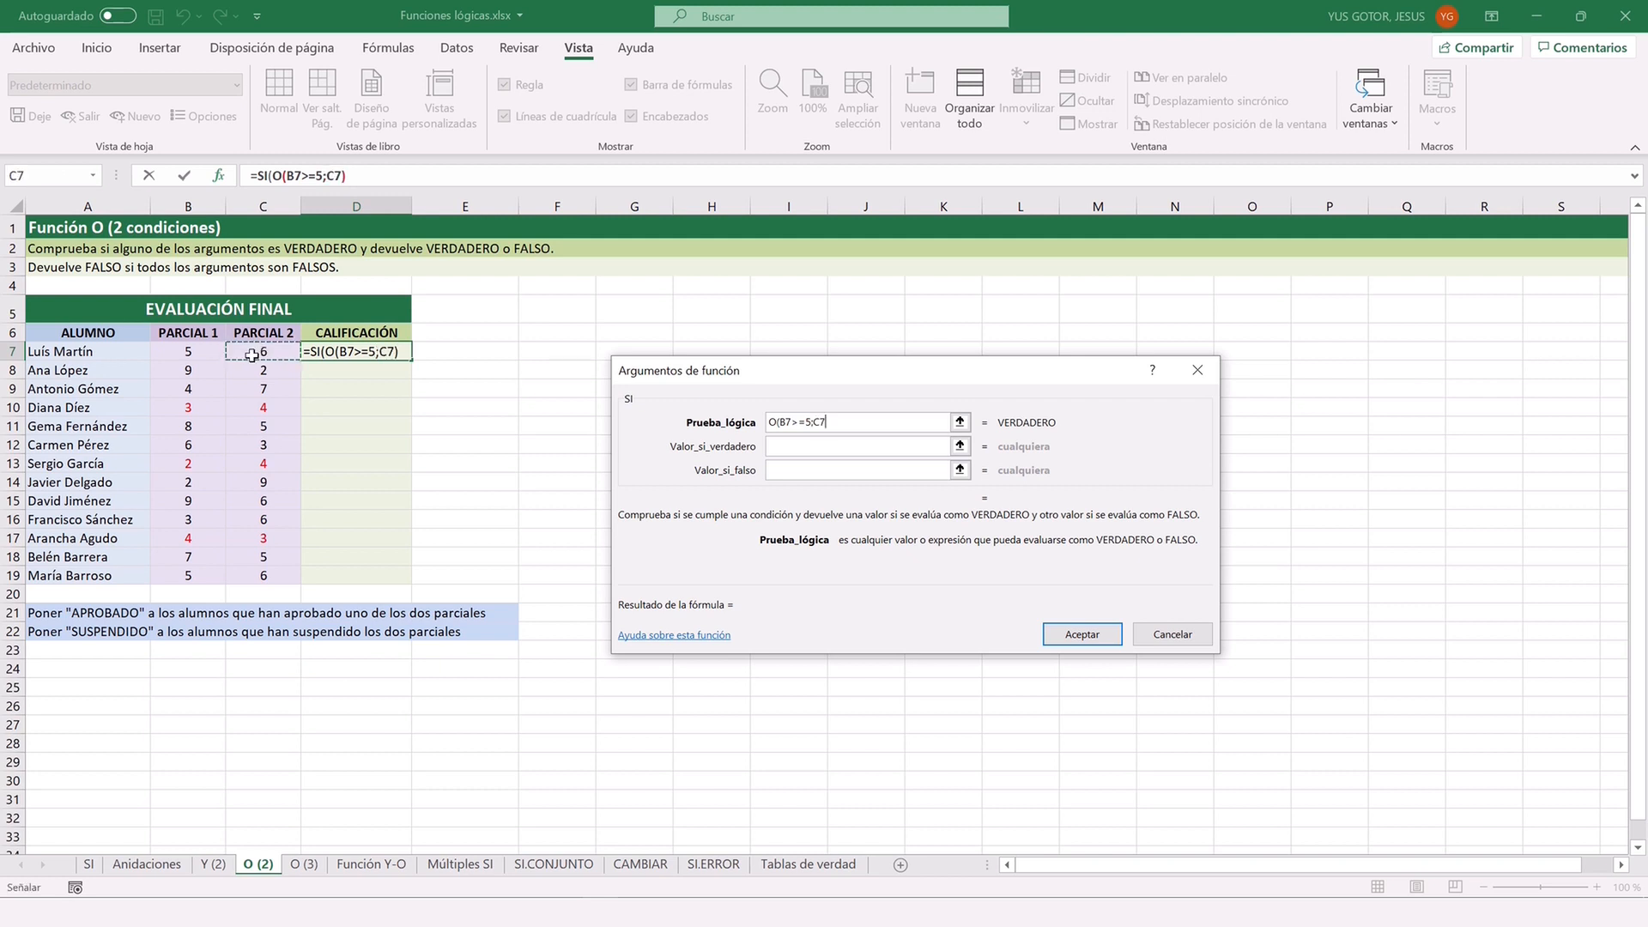
{"action": "type", "text": ">=5)"}
{"action": "key", "text": "Tab"}
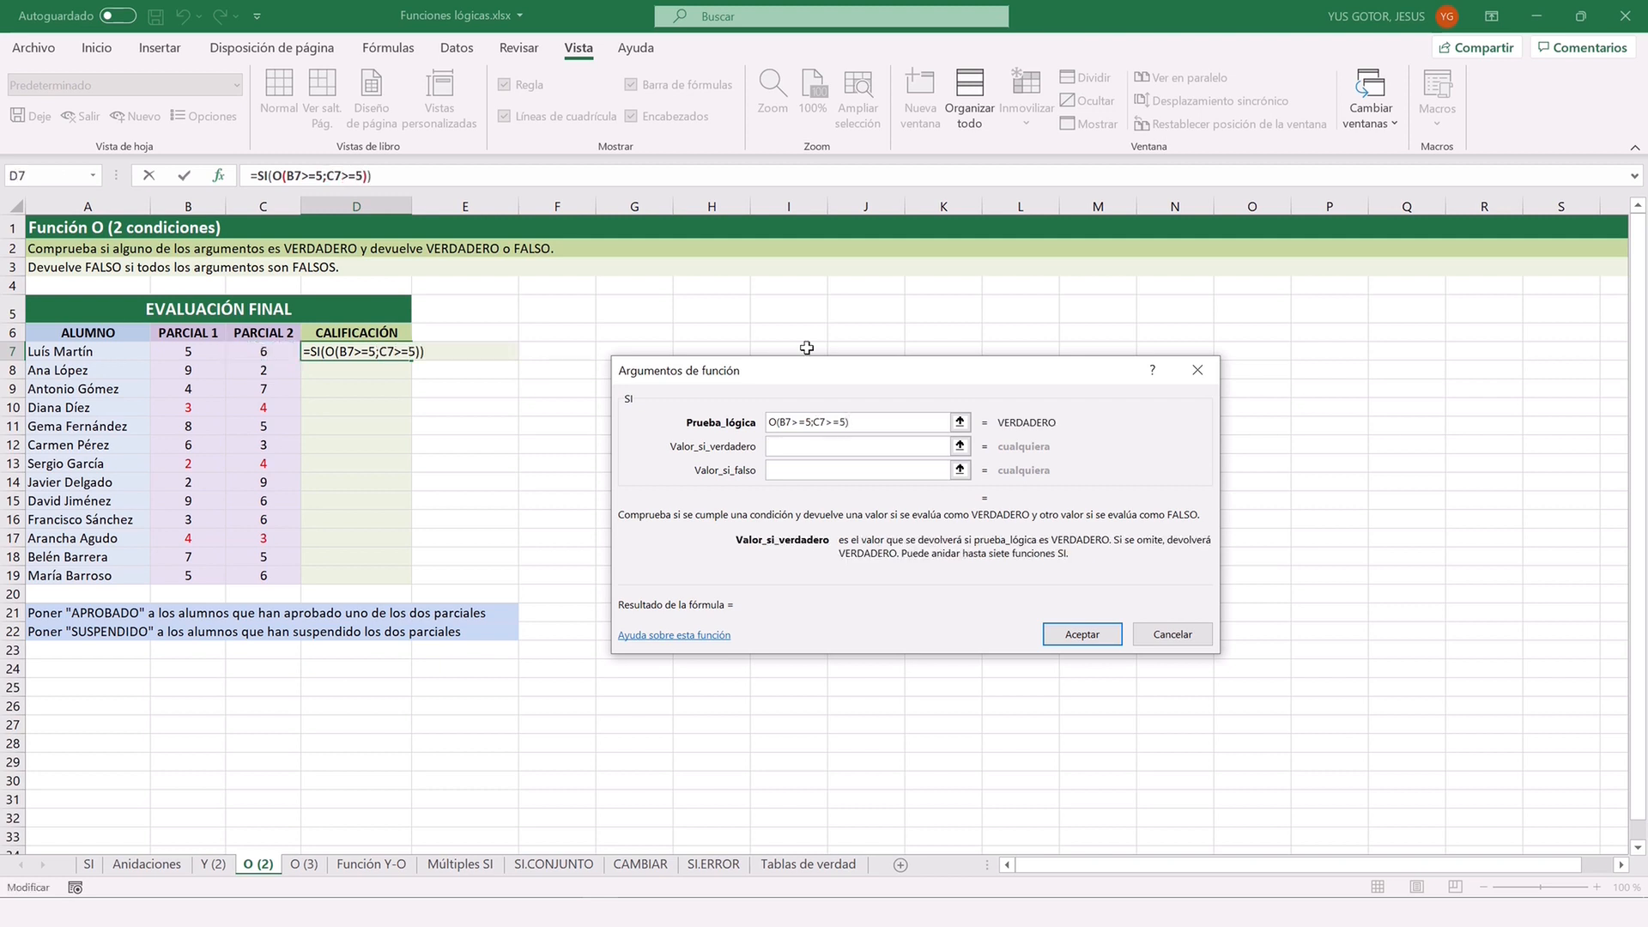
Finish the O (2) formula in D7 with "APROBADO" if true and "SUSPENDIDO" if false, and fill it down to D19.
{"action": "type", "text": "APROBADO"}
{"action": "key", "text": "Tab"}
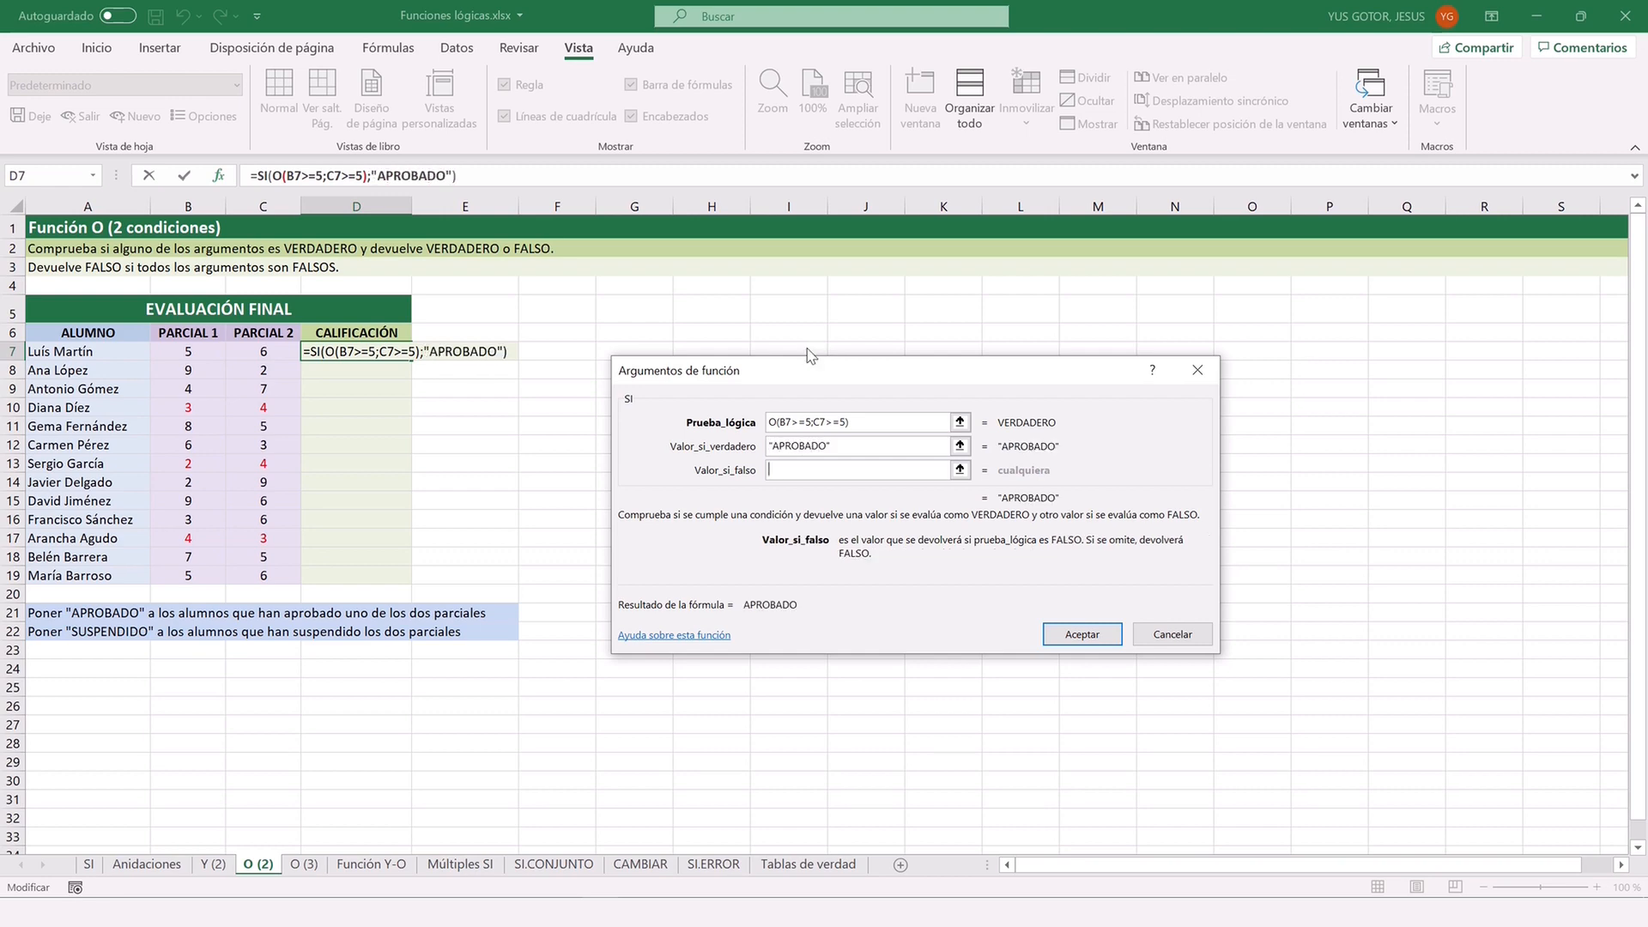
{"action": "type", "text": "SUSPENDIDO"}
{"action": "key", "text": "Tab"}
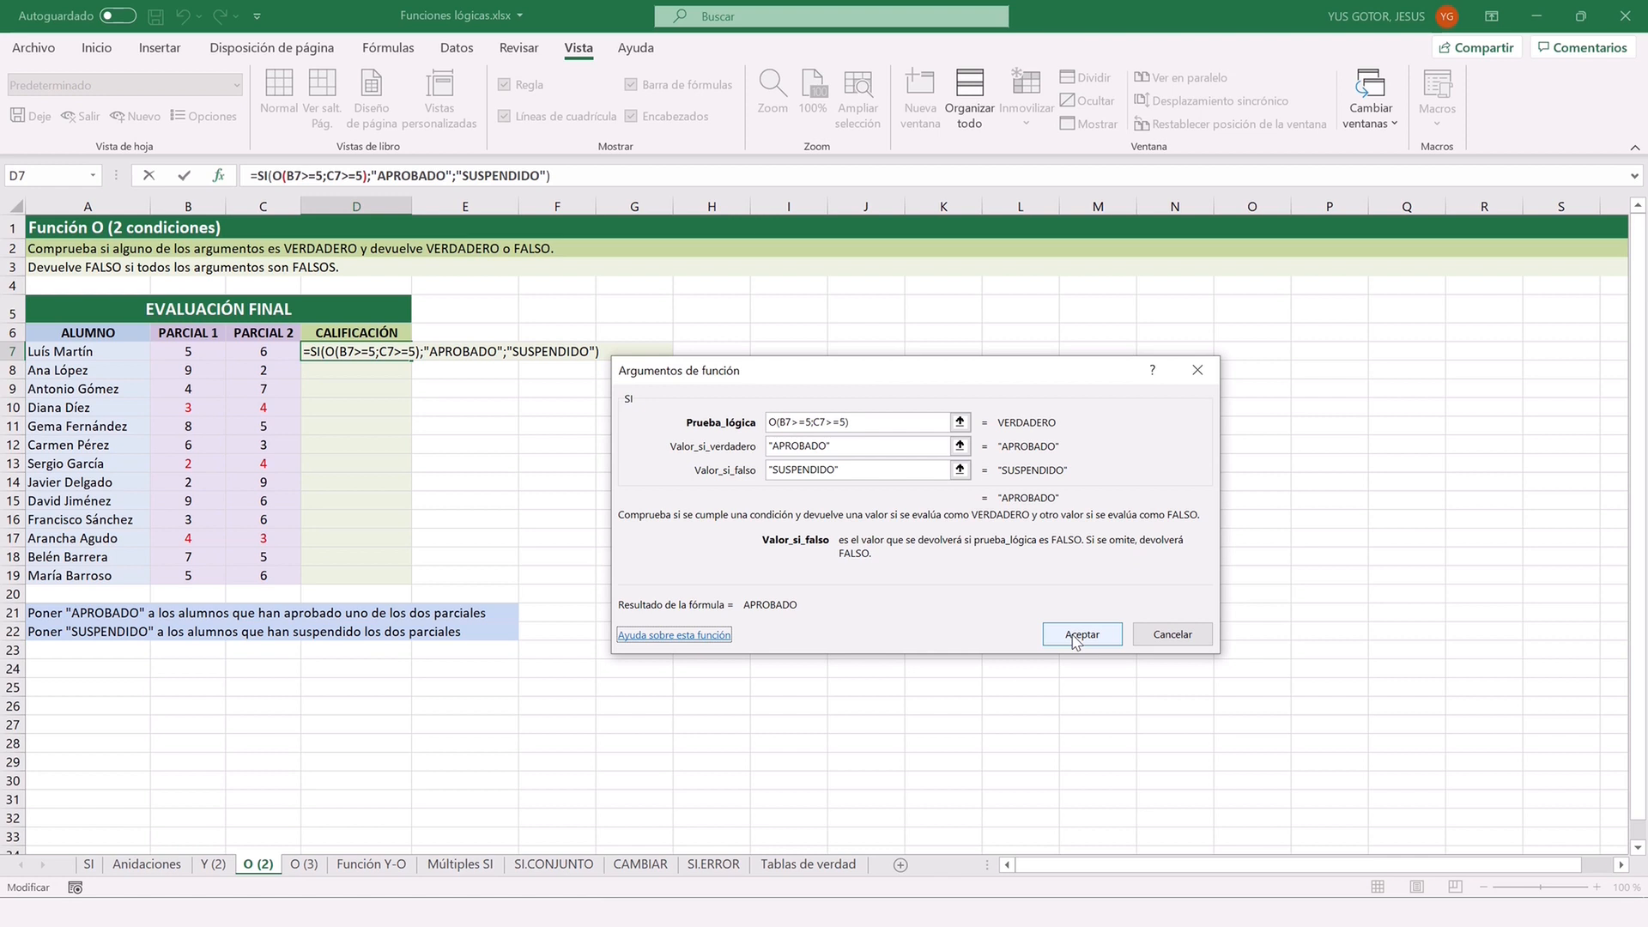
{"action": "left_click", "coordinate": [1429, 865]}
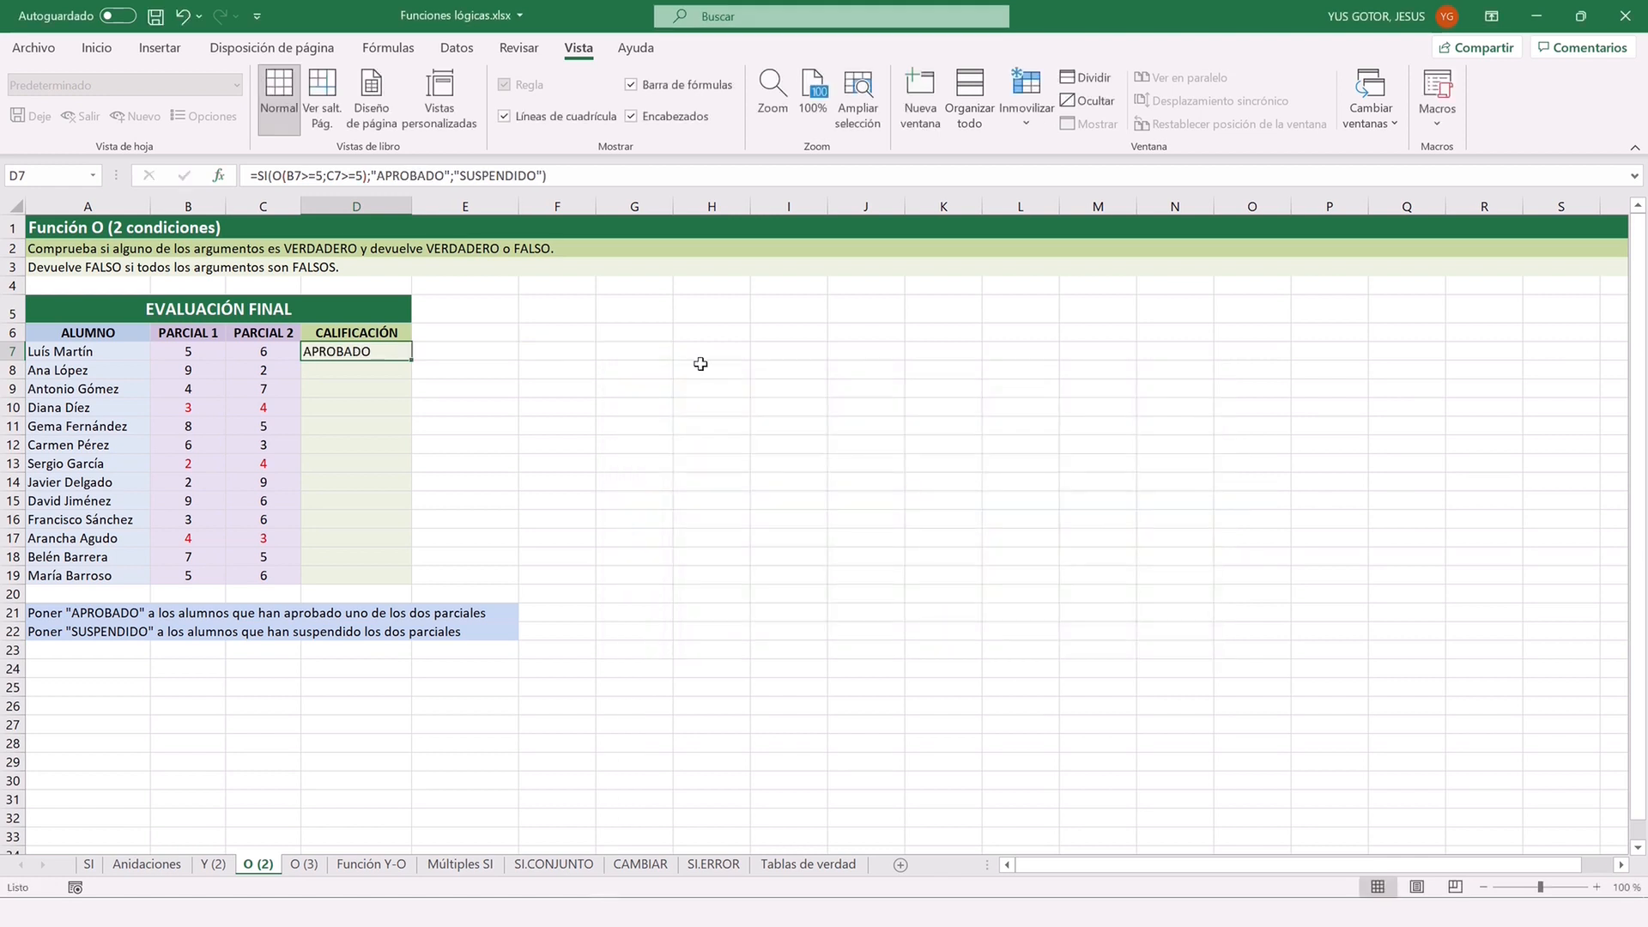
{"action": "double_click", "coordinate": [411, 360]}
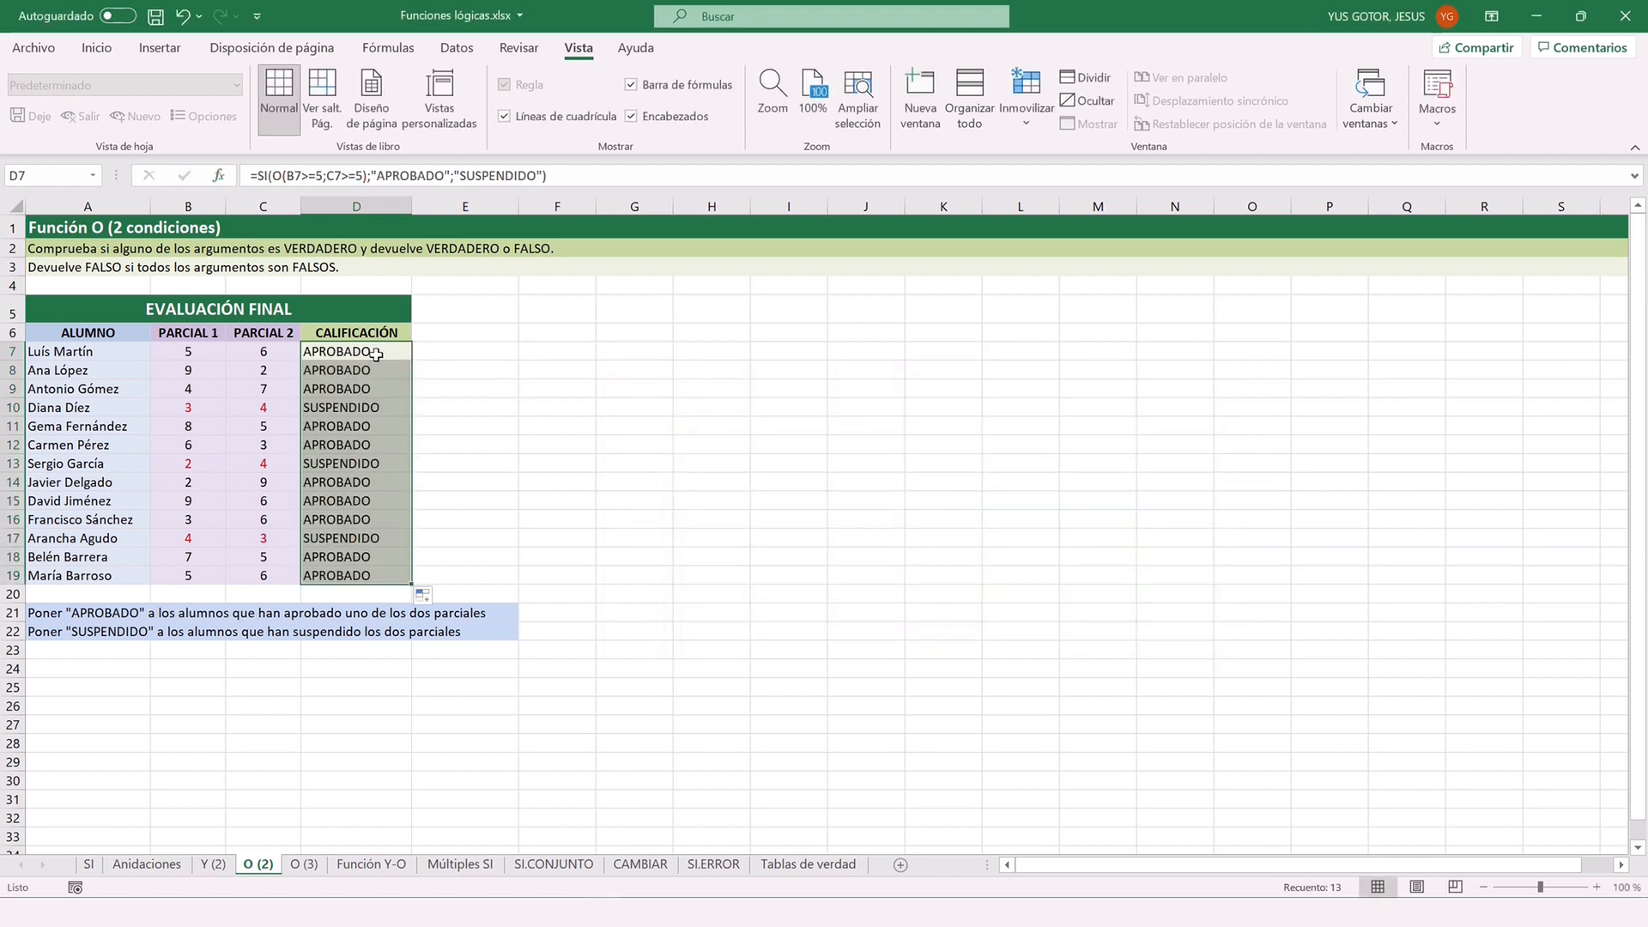
Check the two partial grades and the CALIFICACIÓN formula in rows 8 and 10 of the O (2) sheet.
{"action": "left_click", "coordinate": [201, 370]}
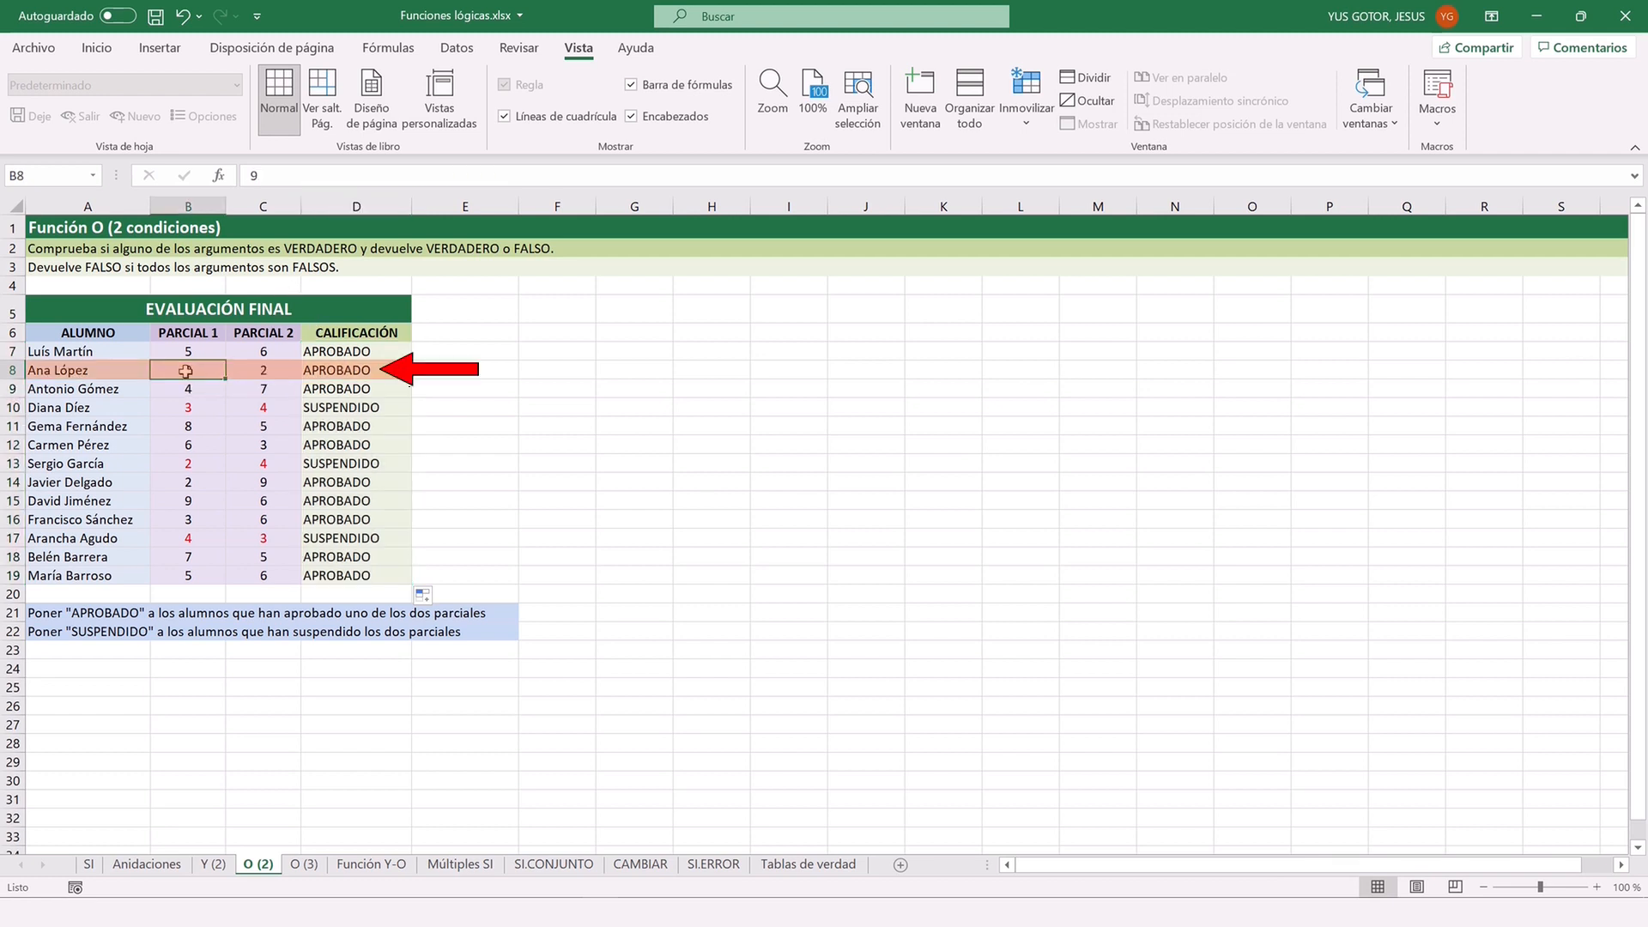
{"action": "left_click", "coordinate": [253, 371]}
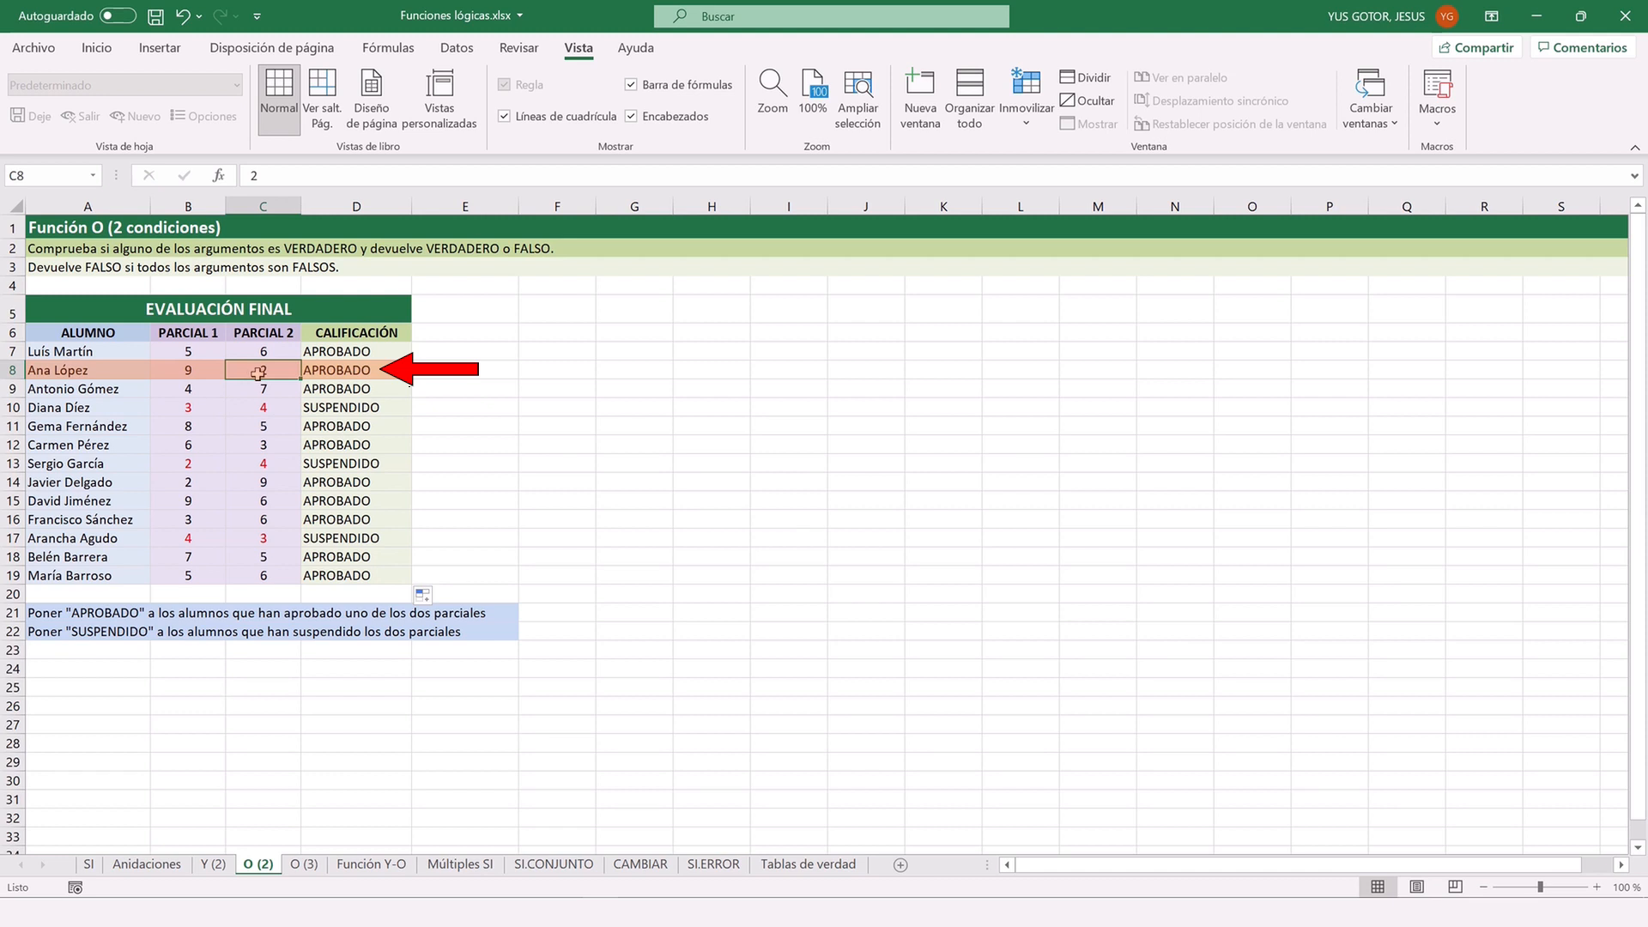
{"action": "left_click", "coordinate": [358, 370]}
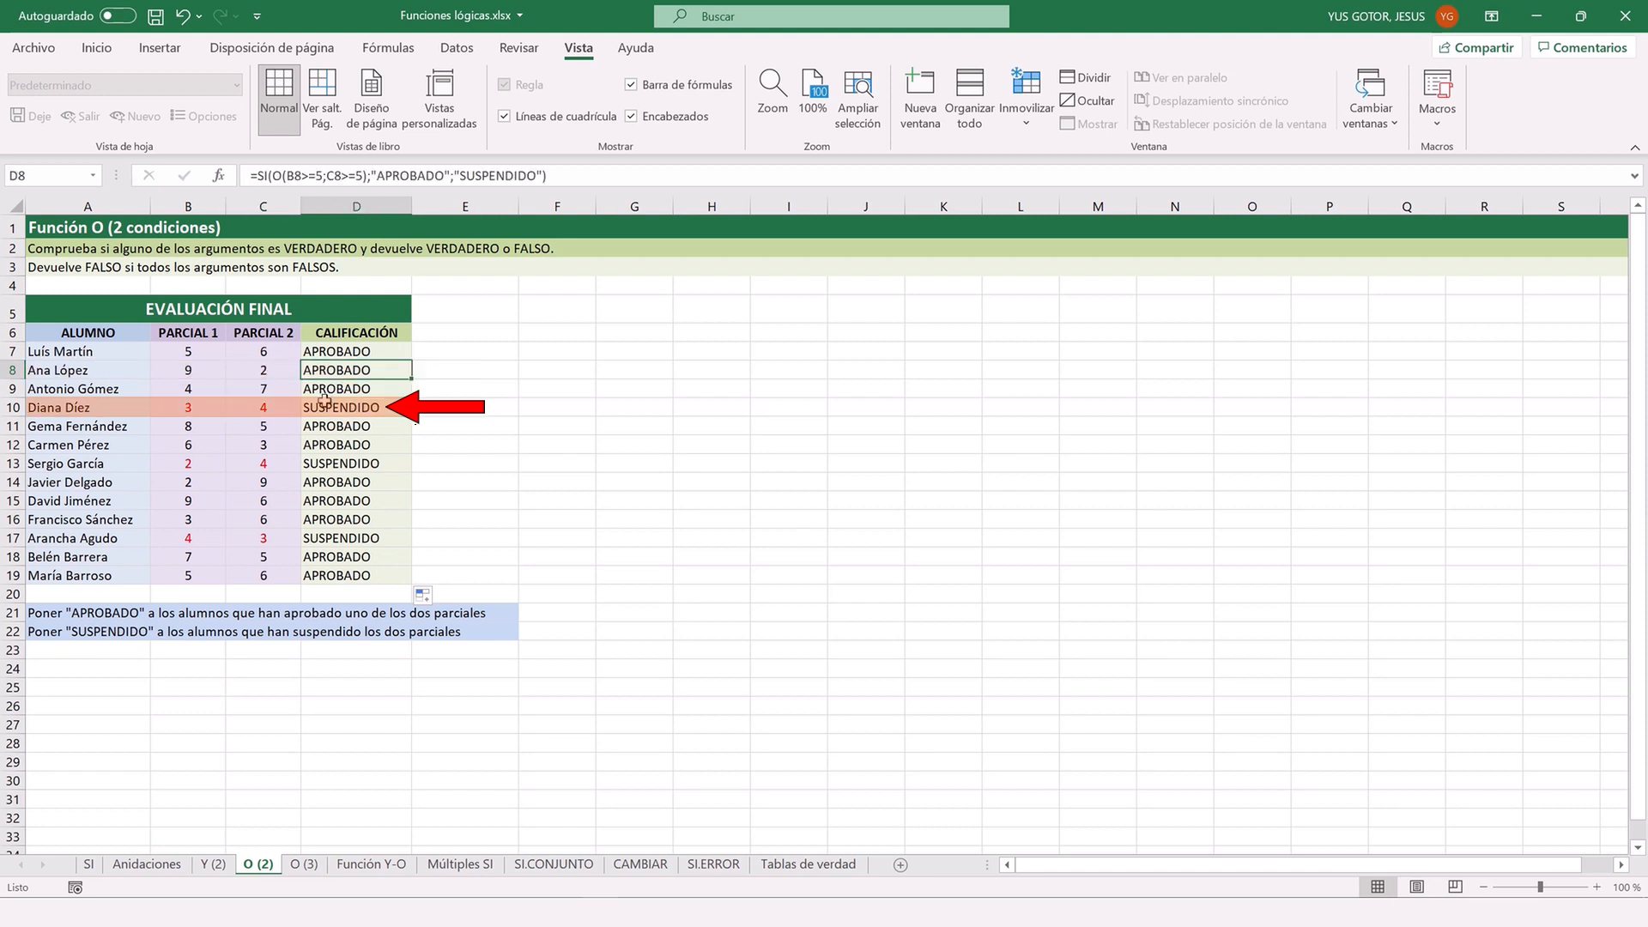
{"action": "left_click", "coordinate": [187, 405]}
{"action": "left_click", "coordinate": [260, 405]}
{"action": "left_click", "coordinate": [318, 405]}
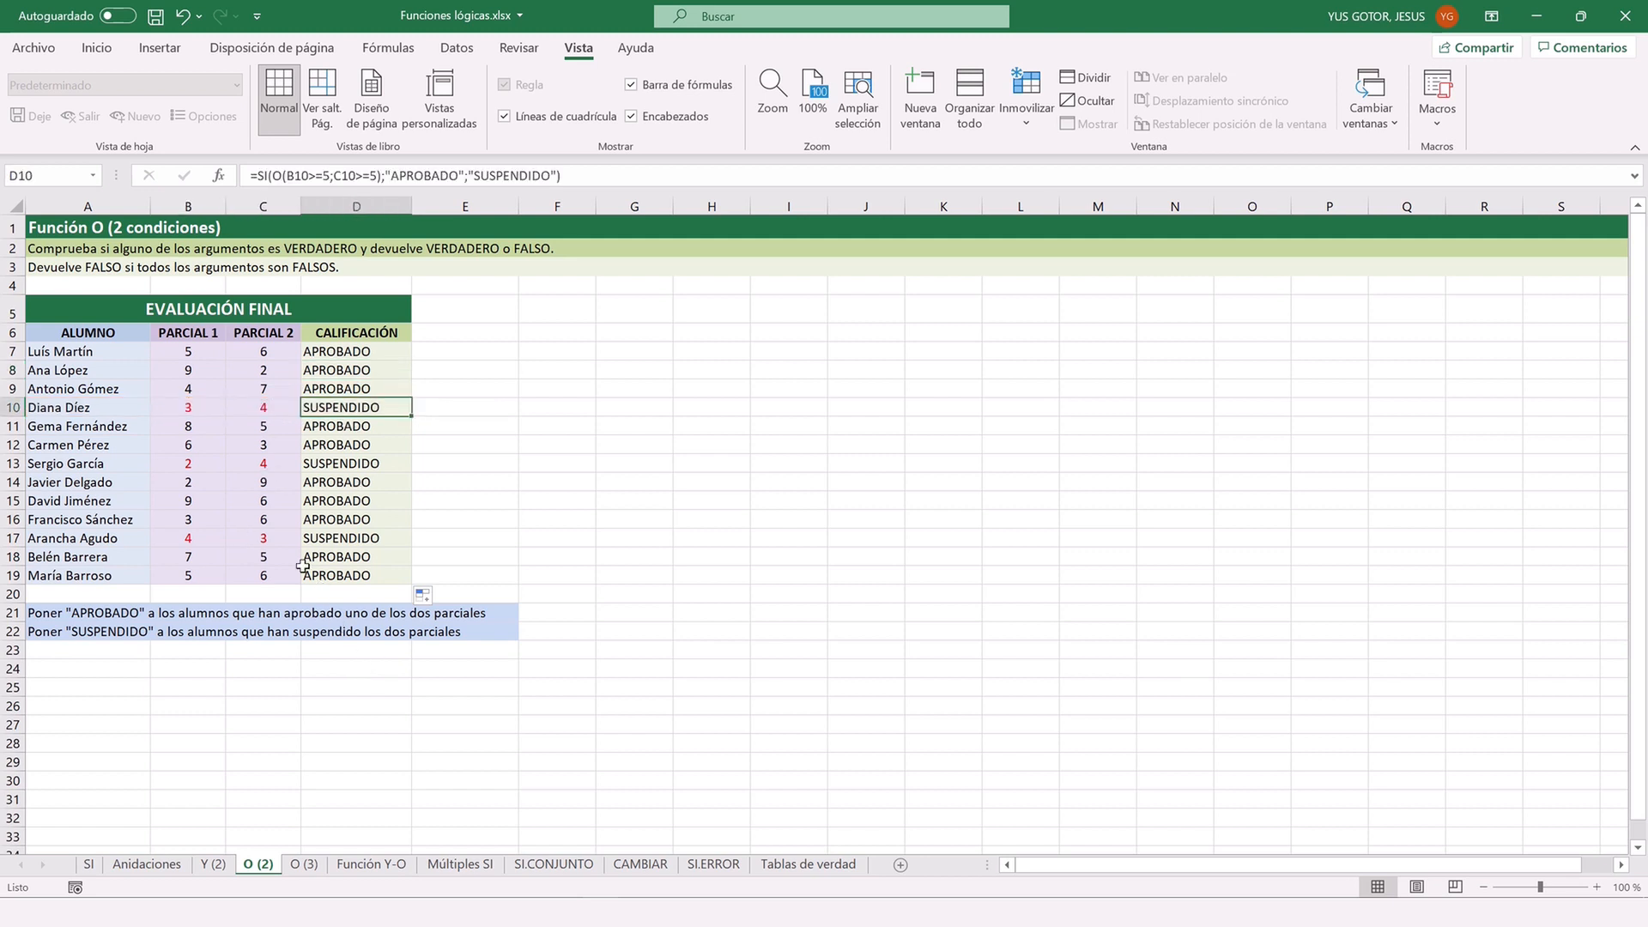
On the O (3) sheet, start an SI function in E7 with the logical test O(B7>=5;C7>=5;D7>=2).
{"action": "left_click", "coordinate": [313, 863]}
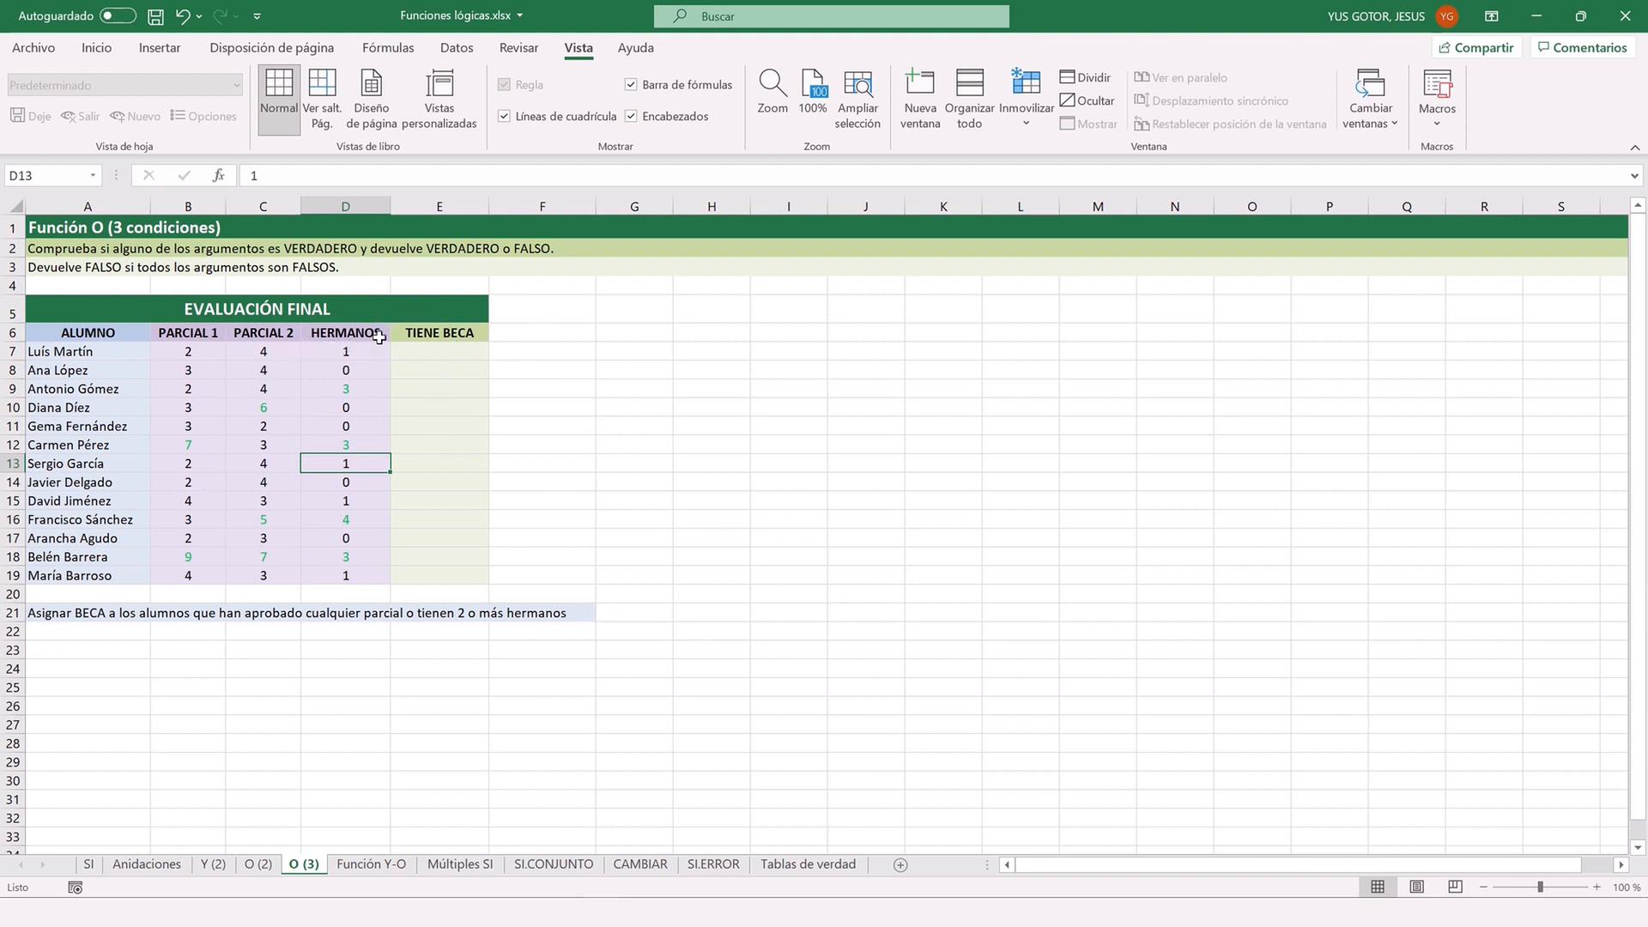
{"action": "left_click", "coordinate": [439, 350]}
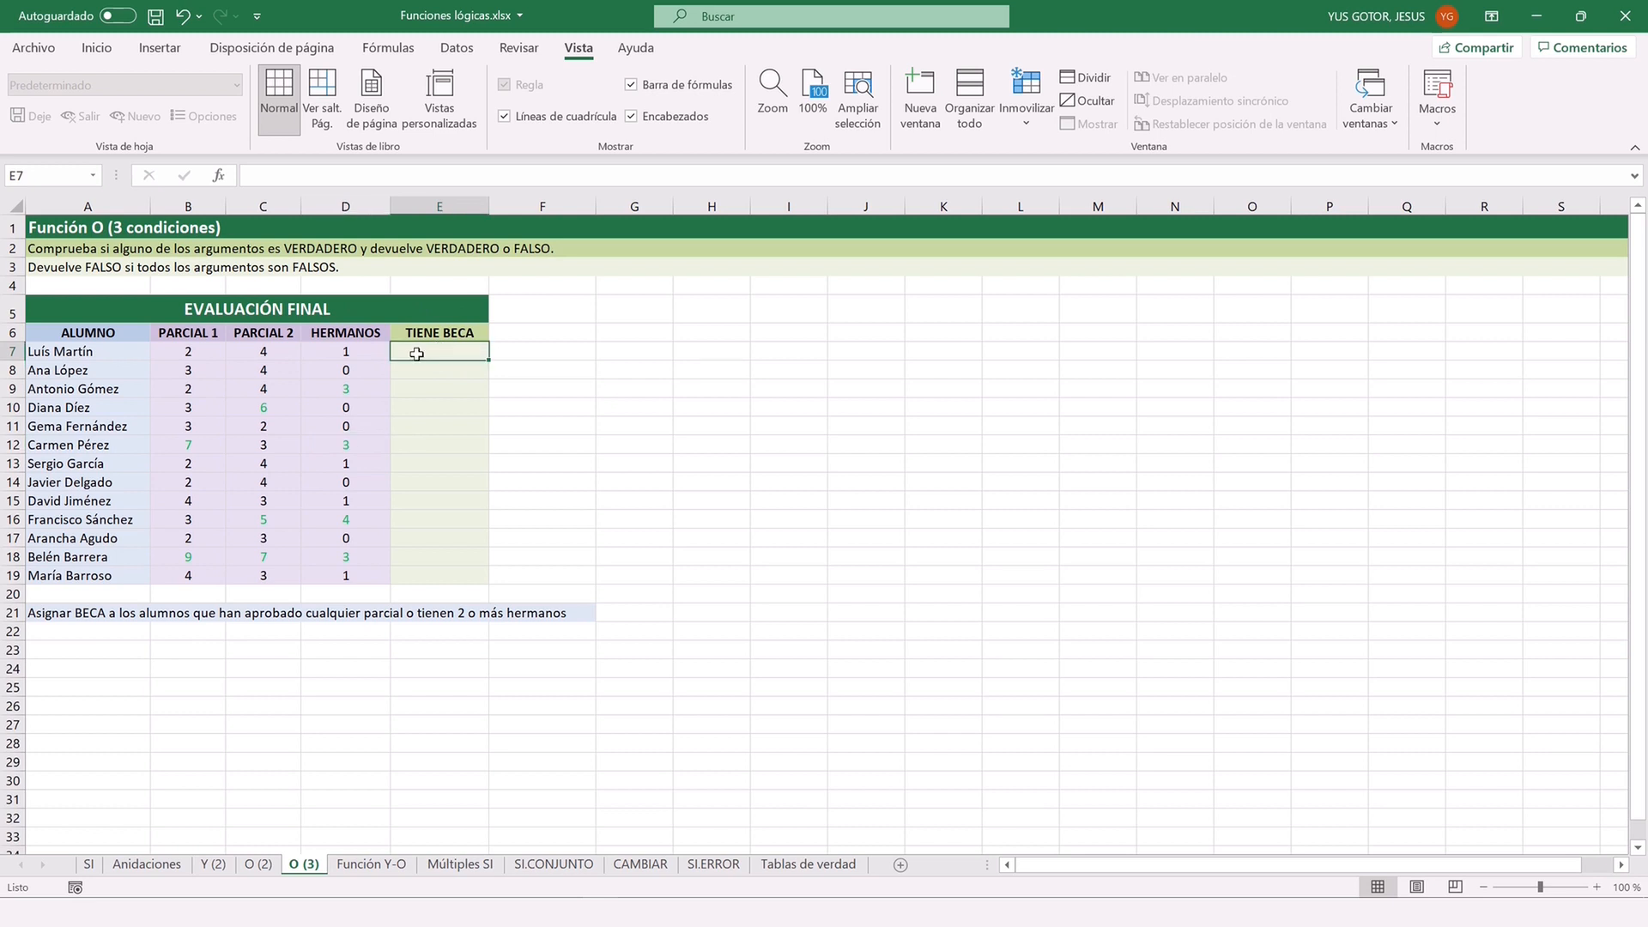
{"action": "type", "text": "=SI("}
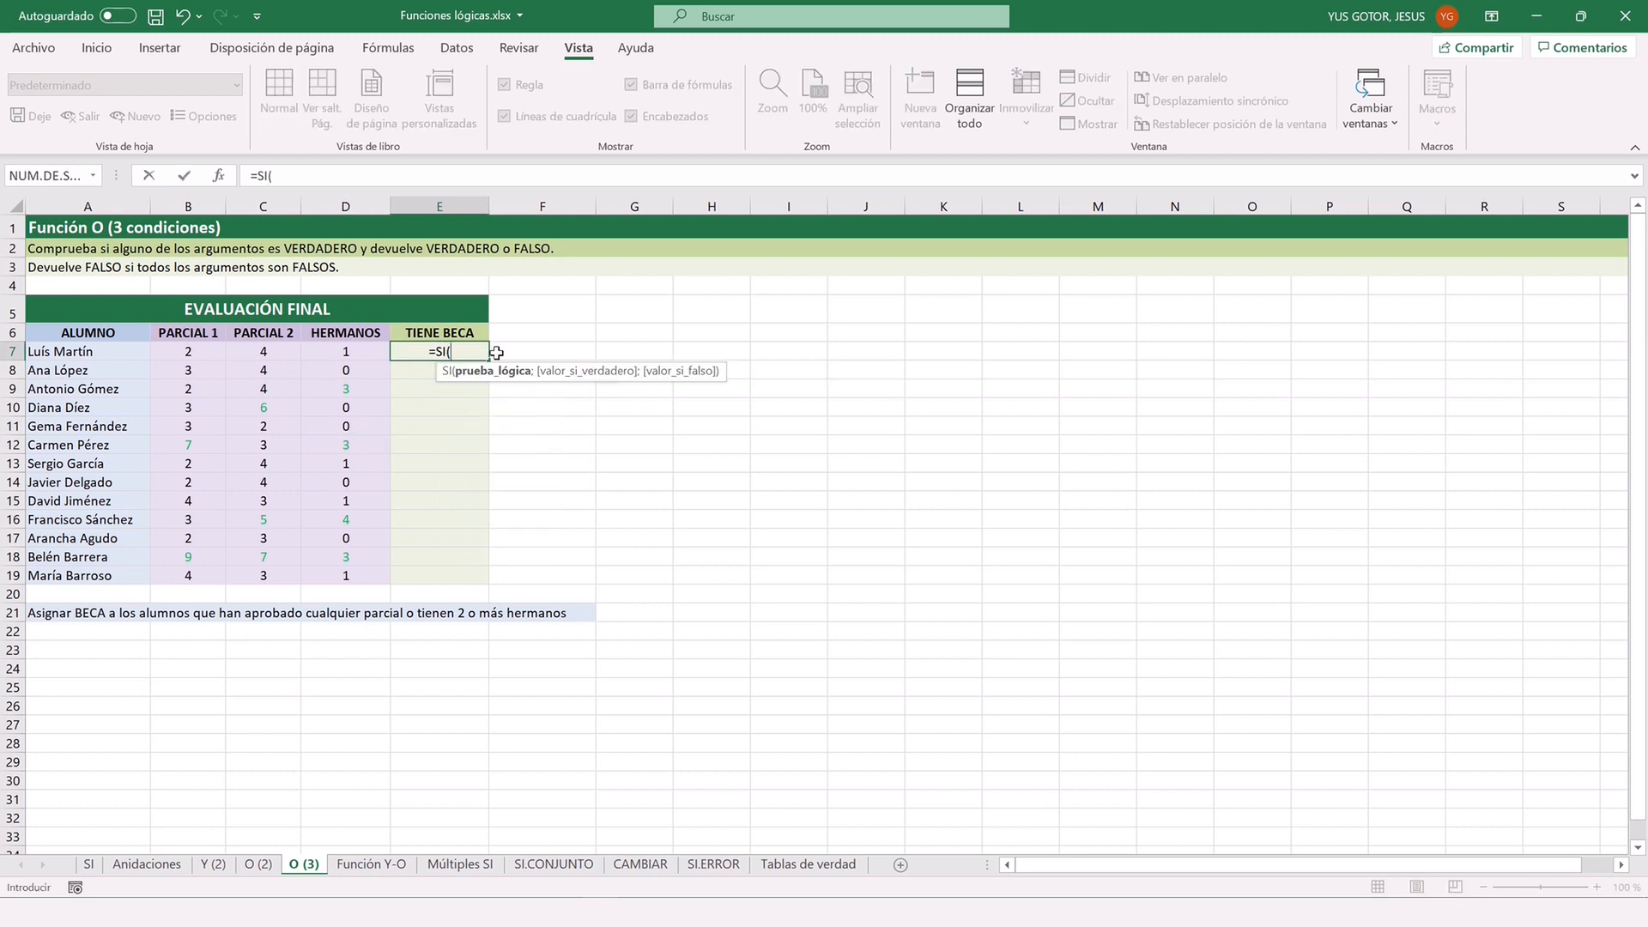
{"action": "left_click", "coordinate": [220, 176]}
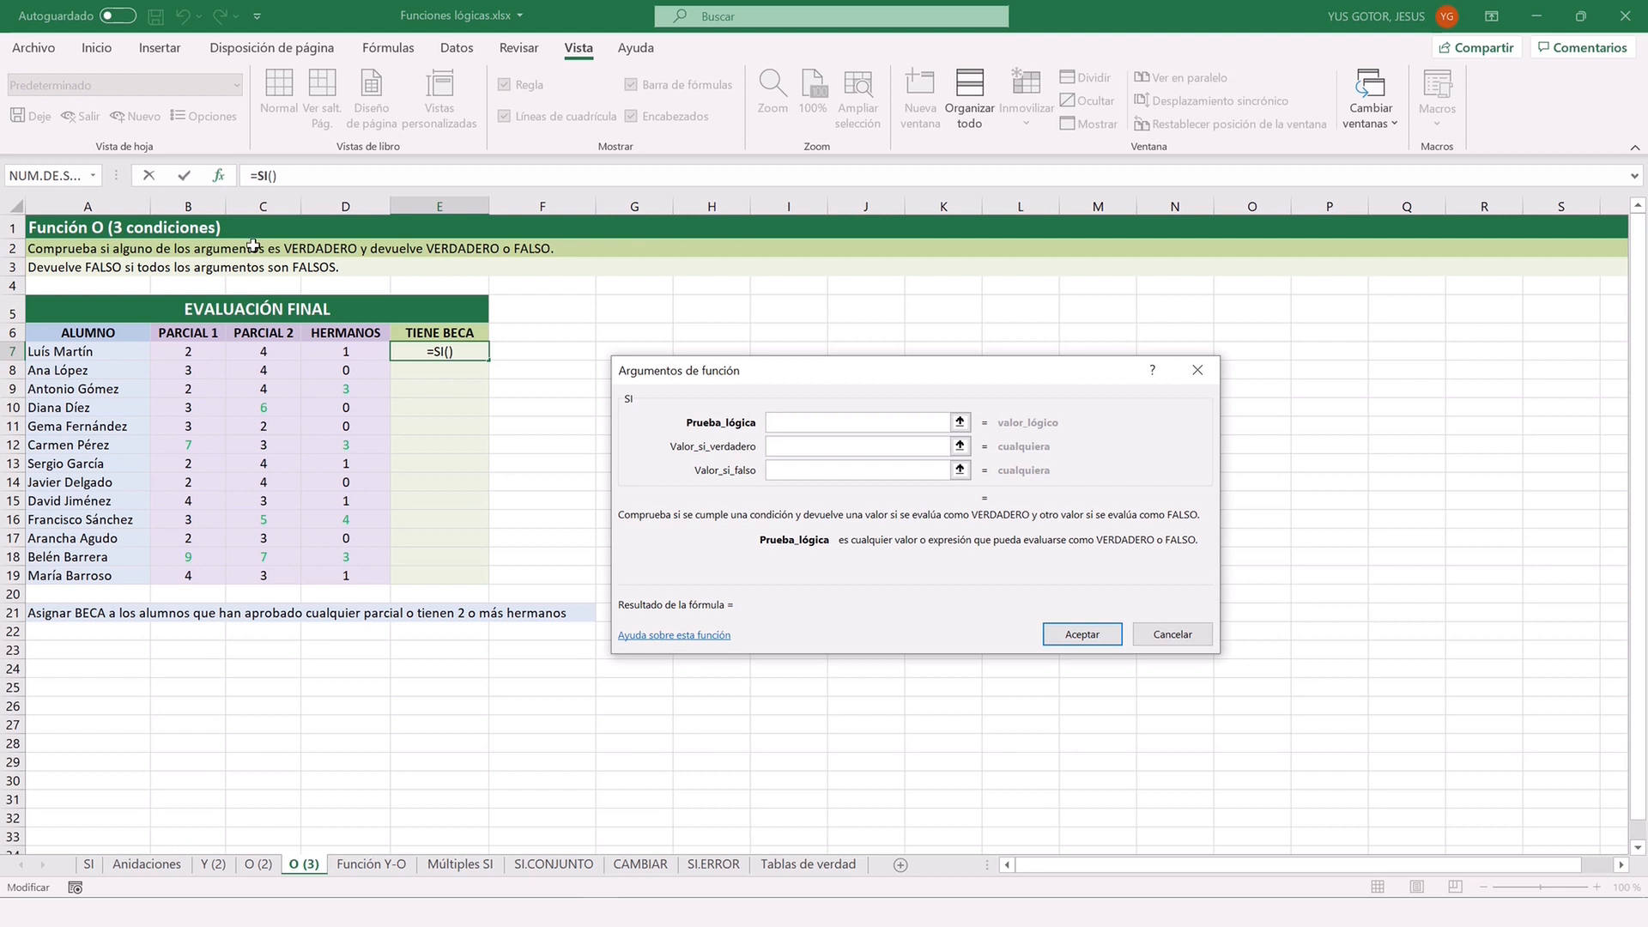
{"action": "type", "text": "O("}
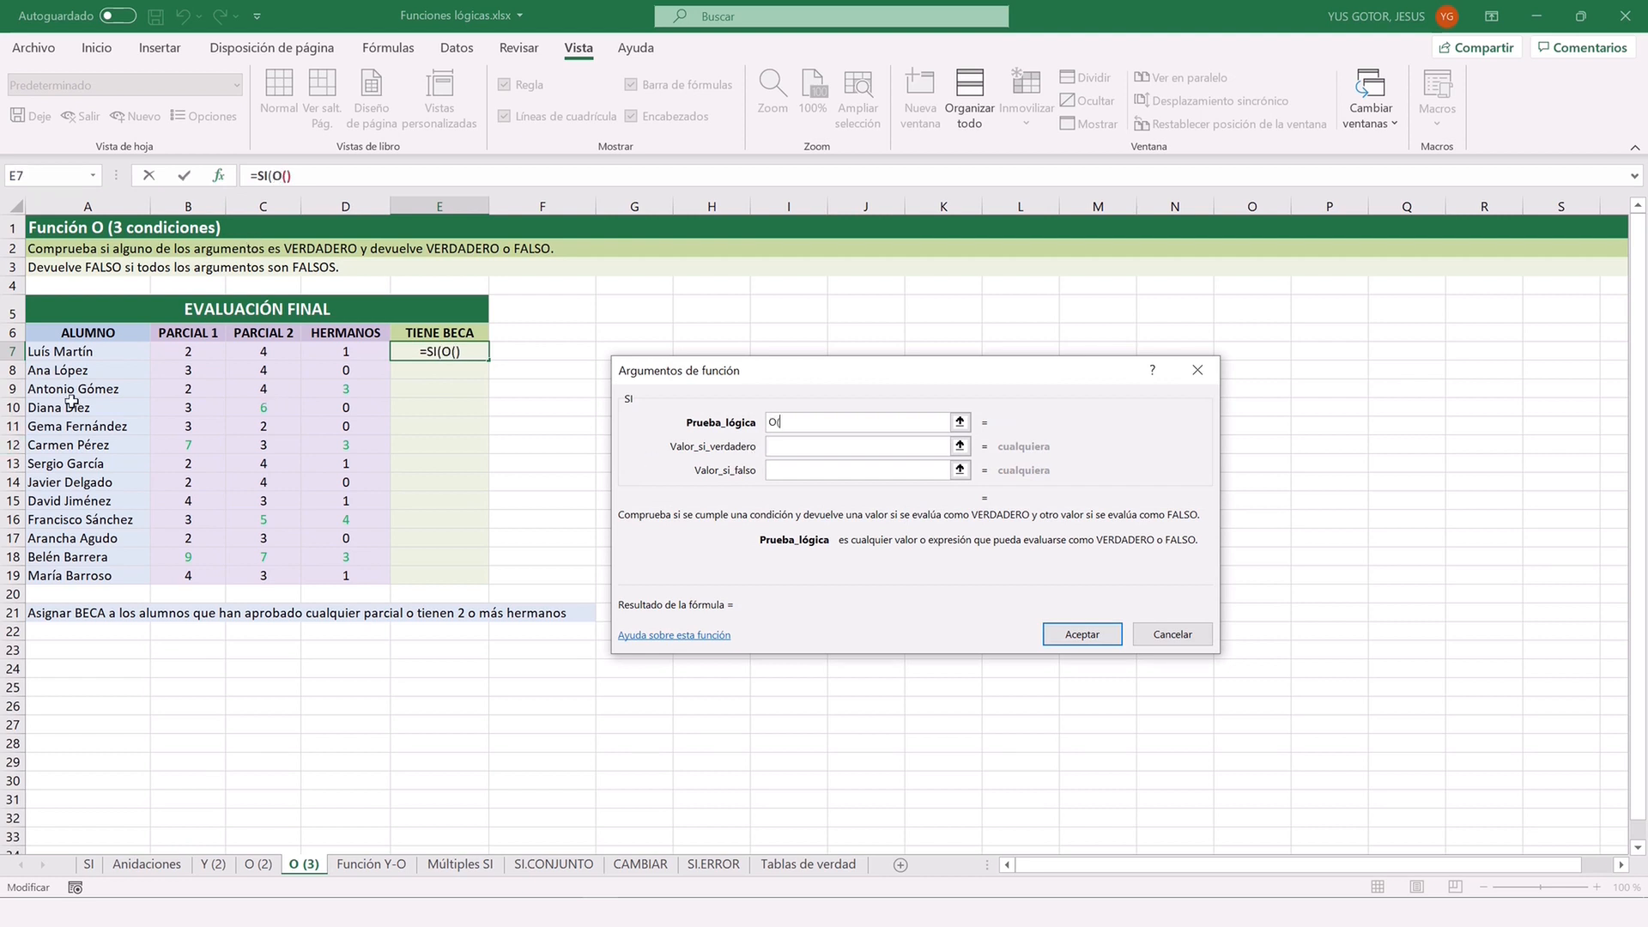
{"action": "left_click", "coordinate": [189, 353]}
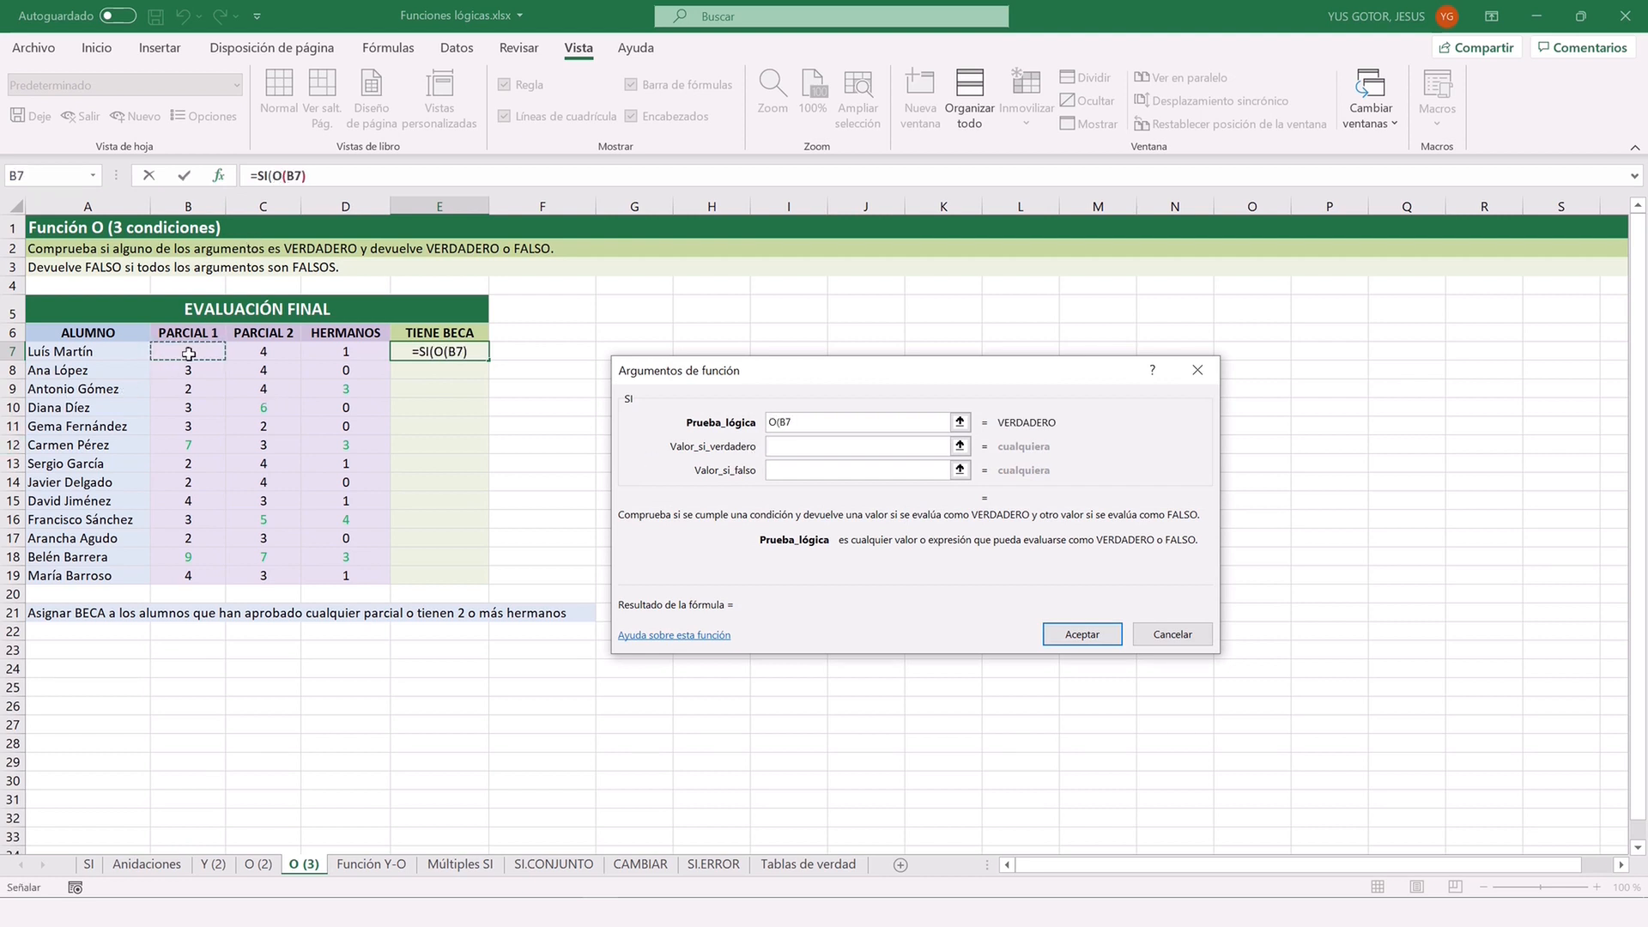
{"action": "type", "text": ">=5"}
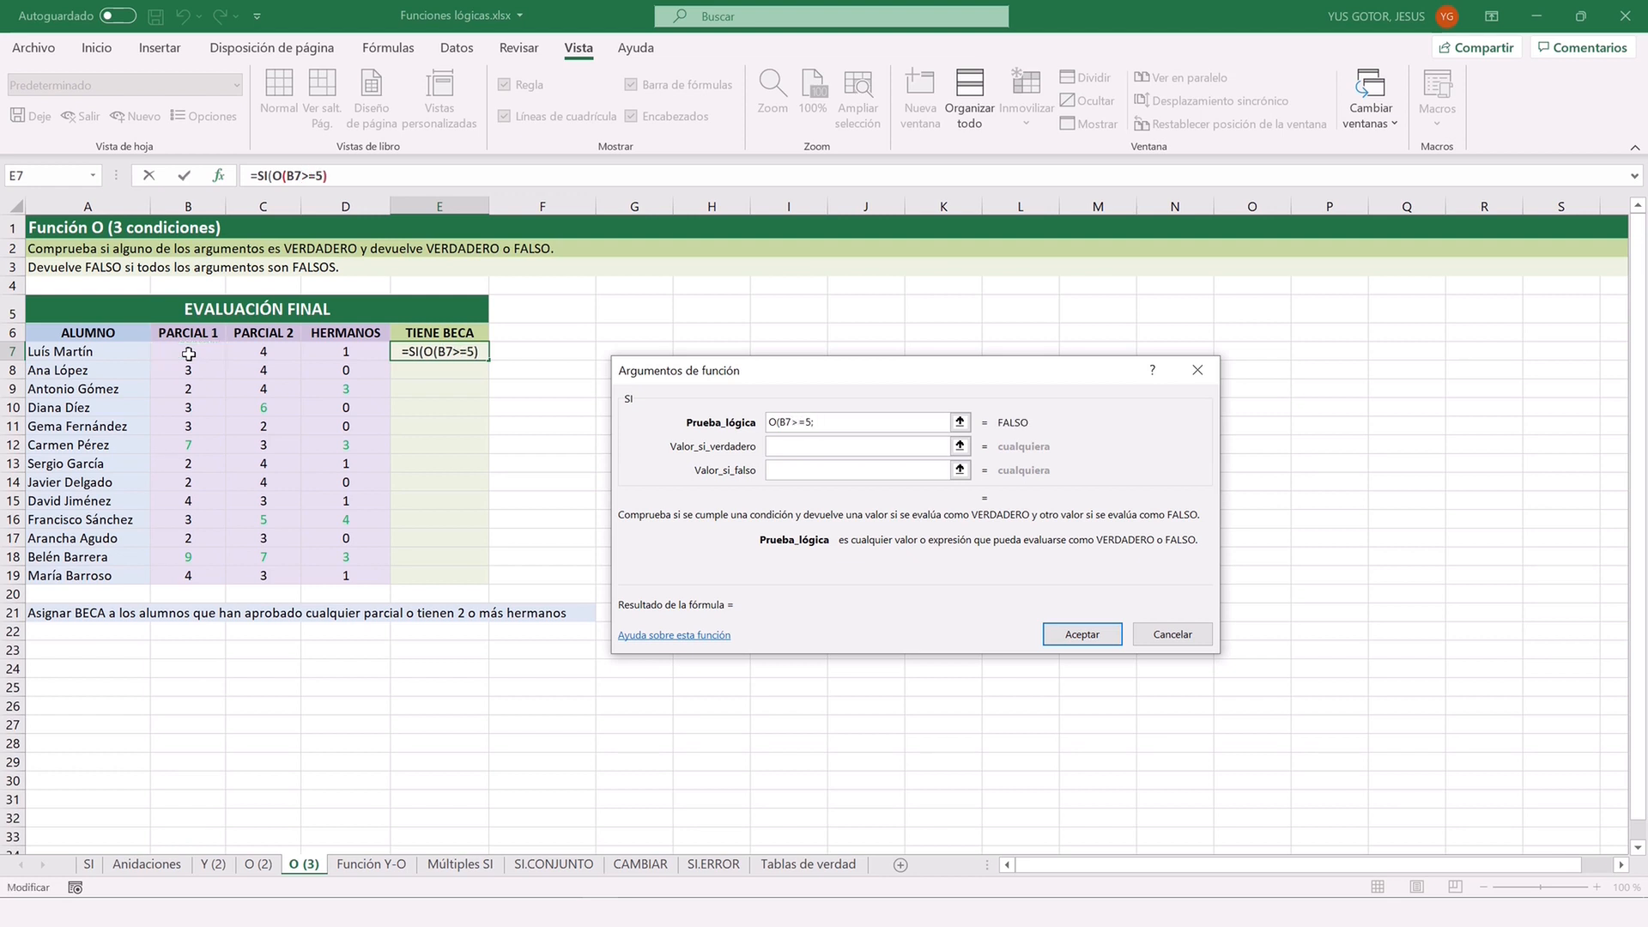
{"action": "type", "text": ";"}
{"action": "left_click", "coordinate": [257, 353]}
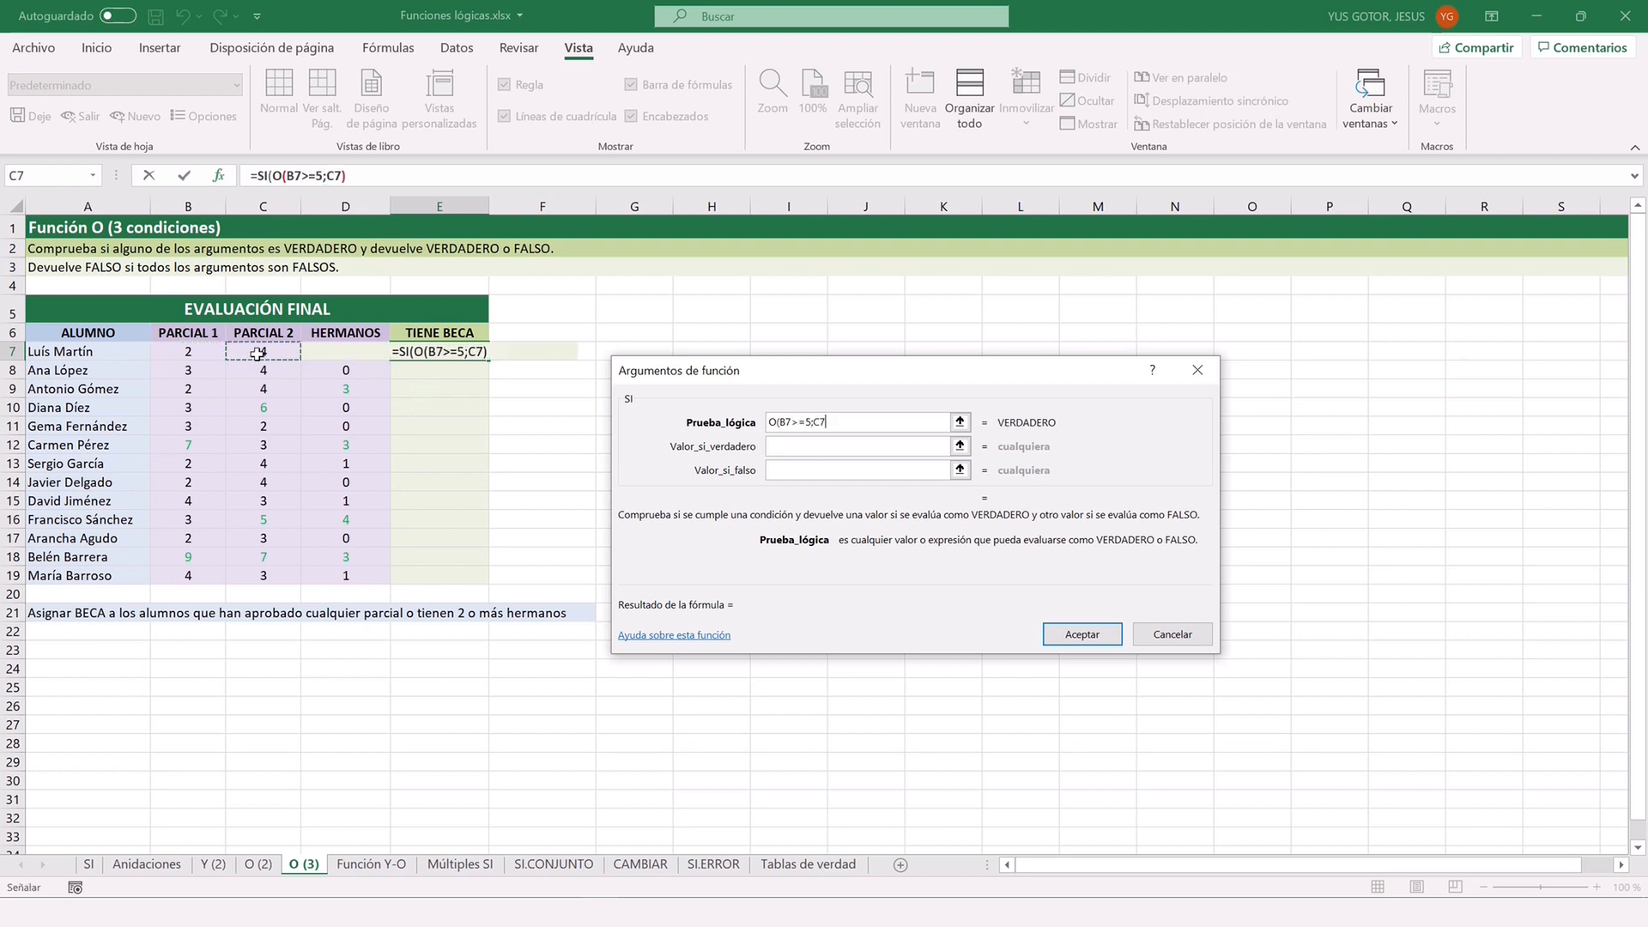
{"action": "type", "text": ">=5"}
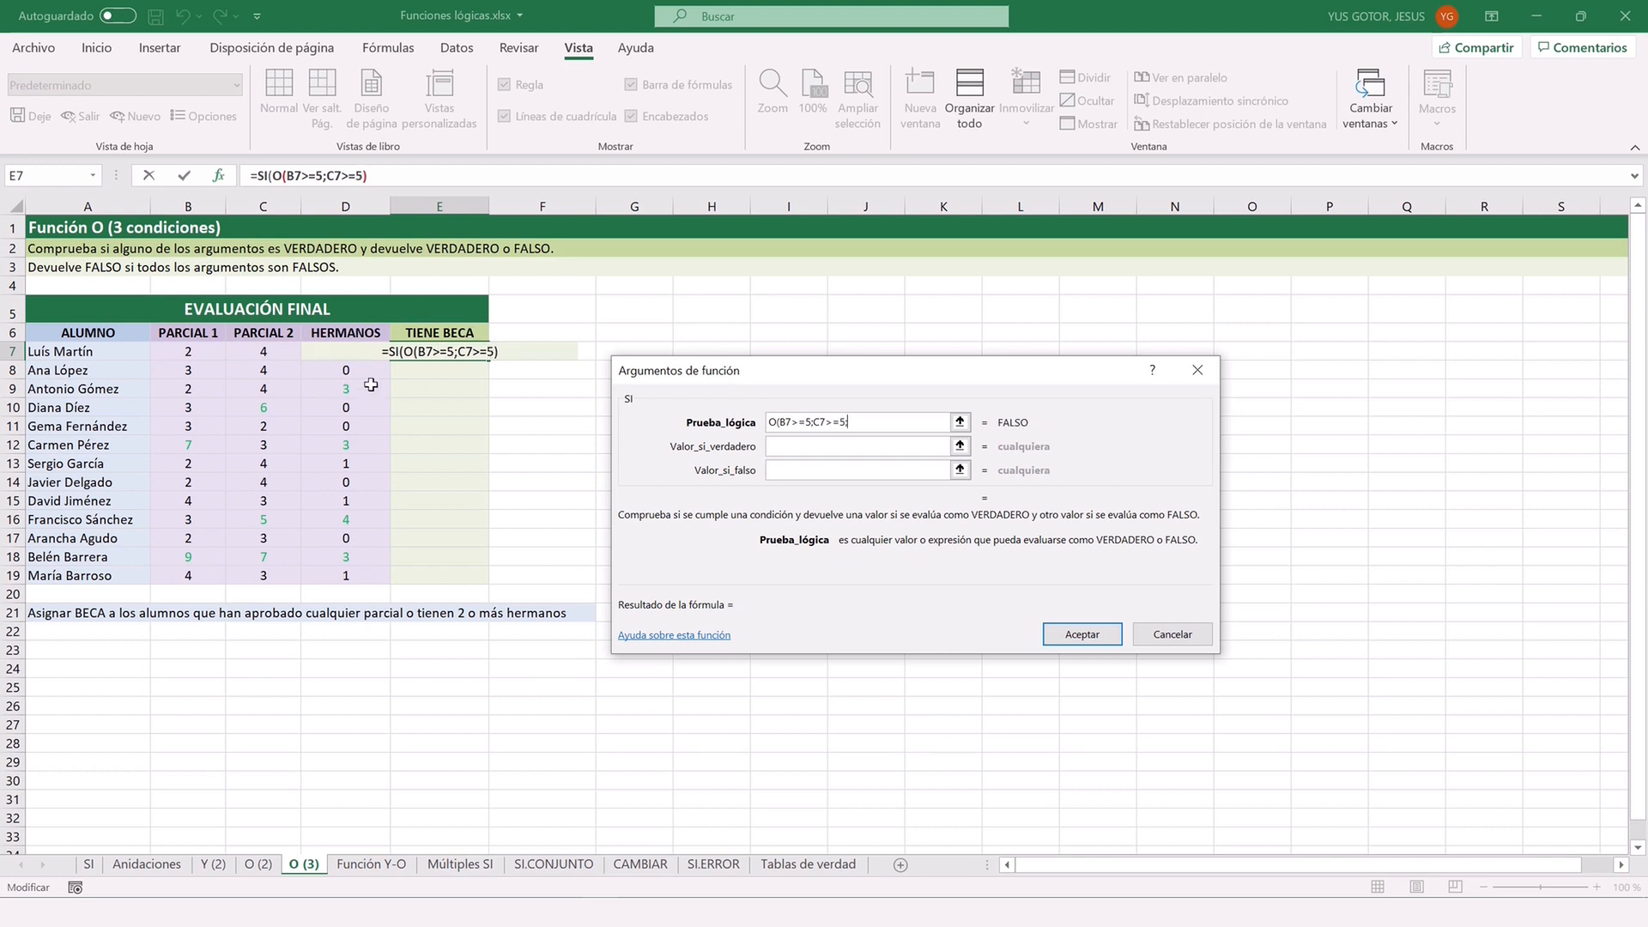
{"action": "type", "text": ";"}
{"action": "left_click", "coordinate": [327, 348]}
{"action": "type", "text": ">=2"}
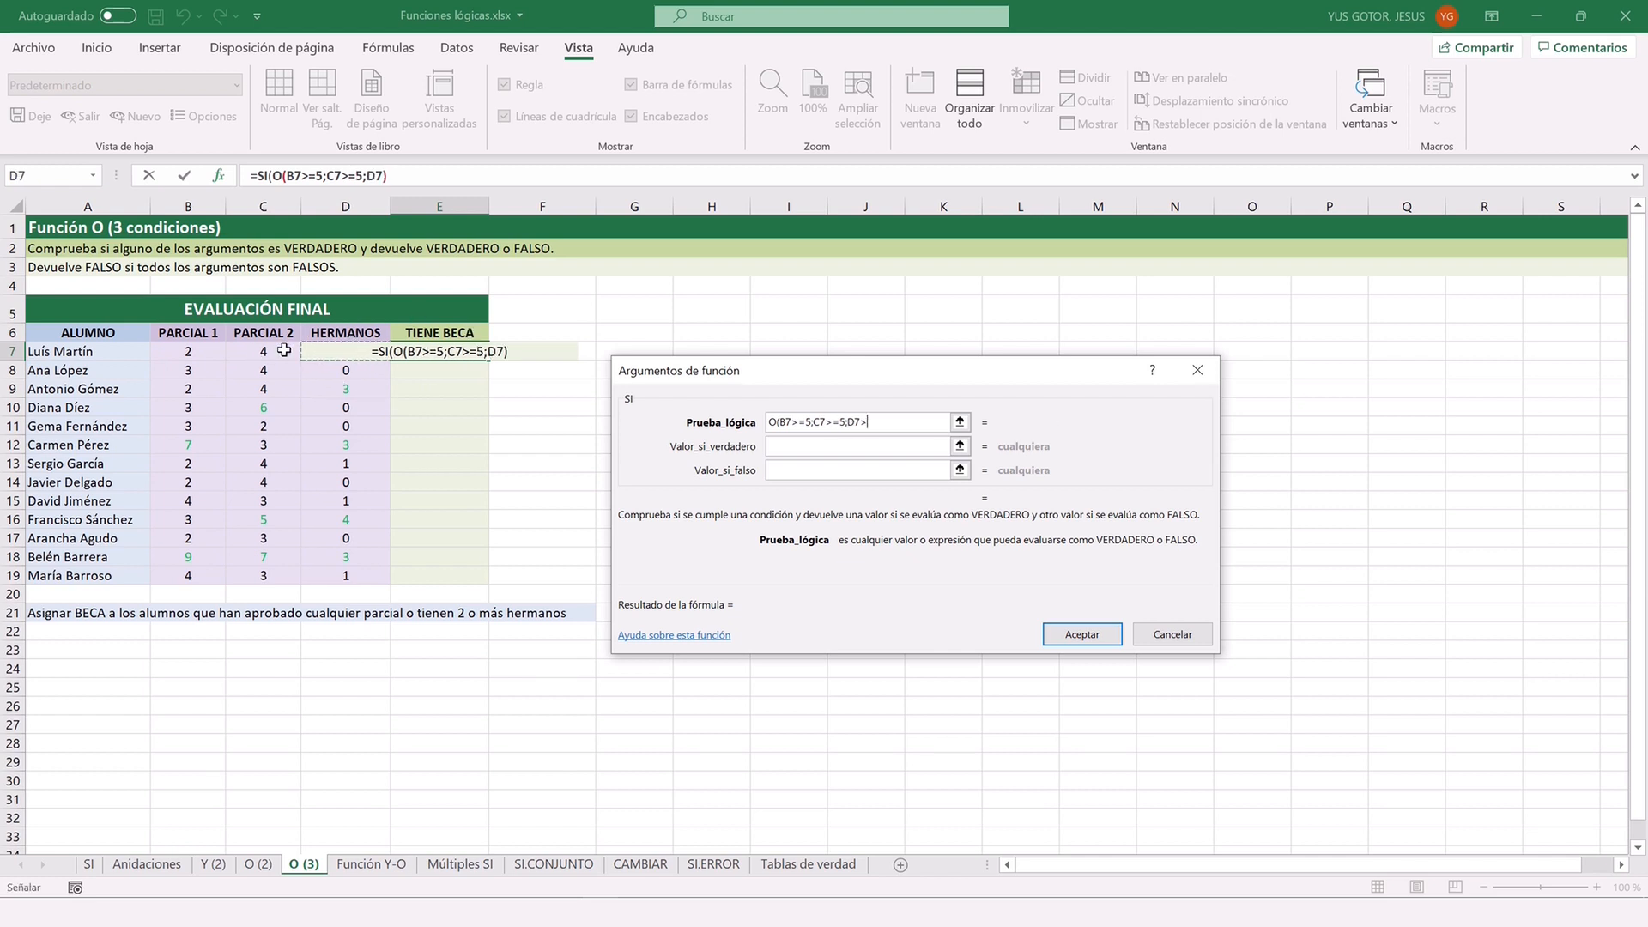
{"action": "type", "text": ")"}
{"action": "key", "text": "Tab"}
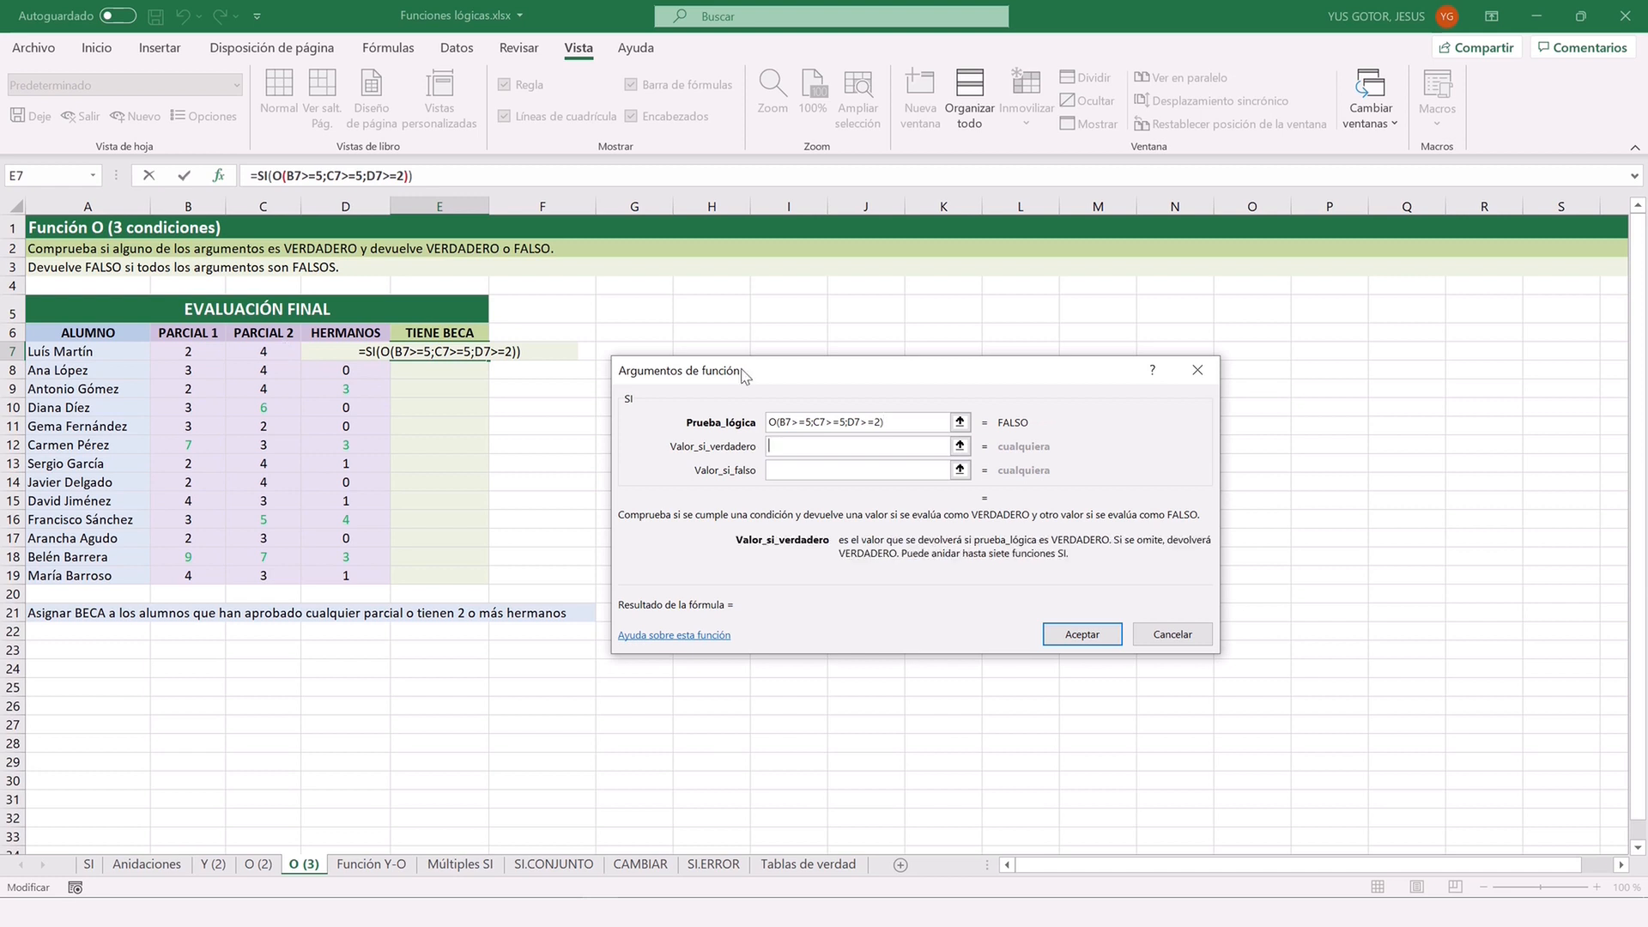
Finish the O (3) formula in E7 with "SI" if true and "NO" if false, and fill it down to E19.
{"action": "type", "text": "SI"}
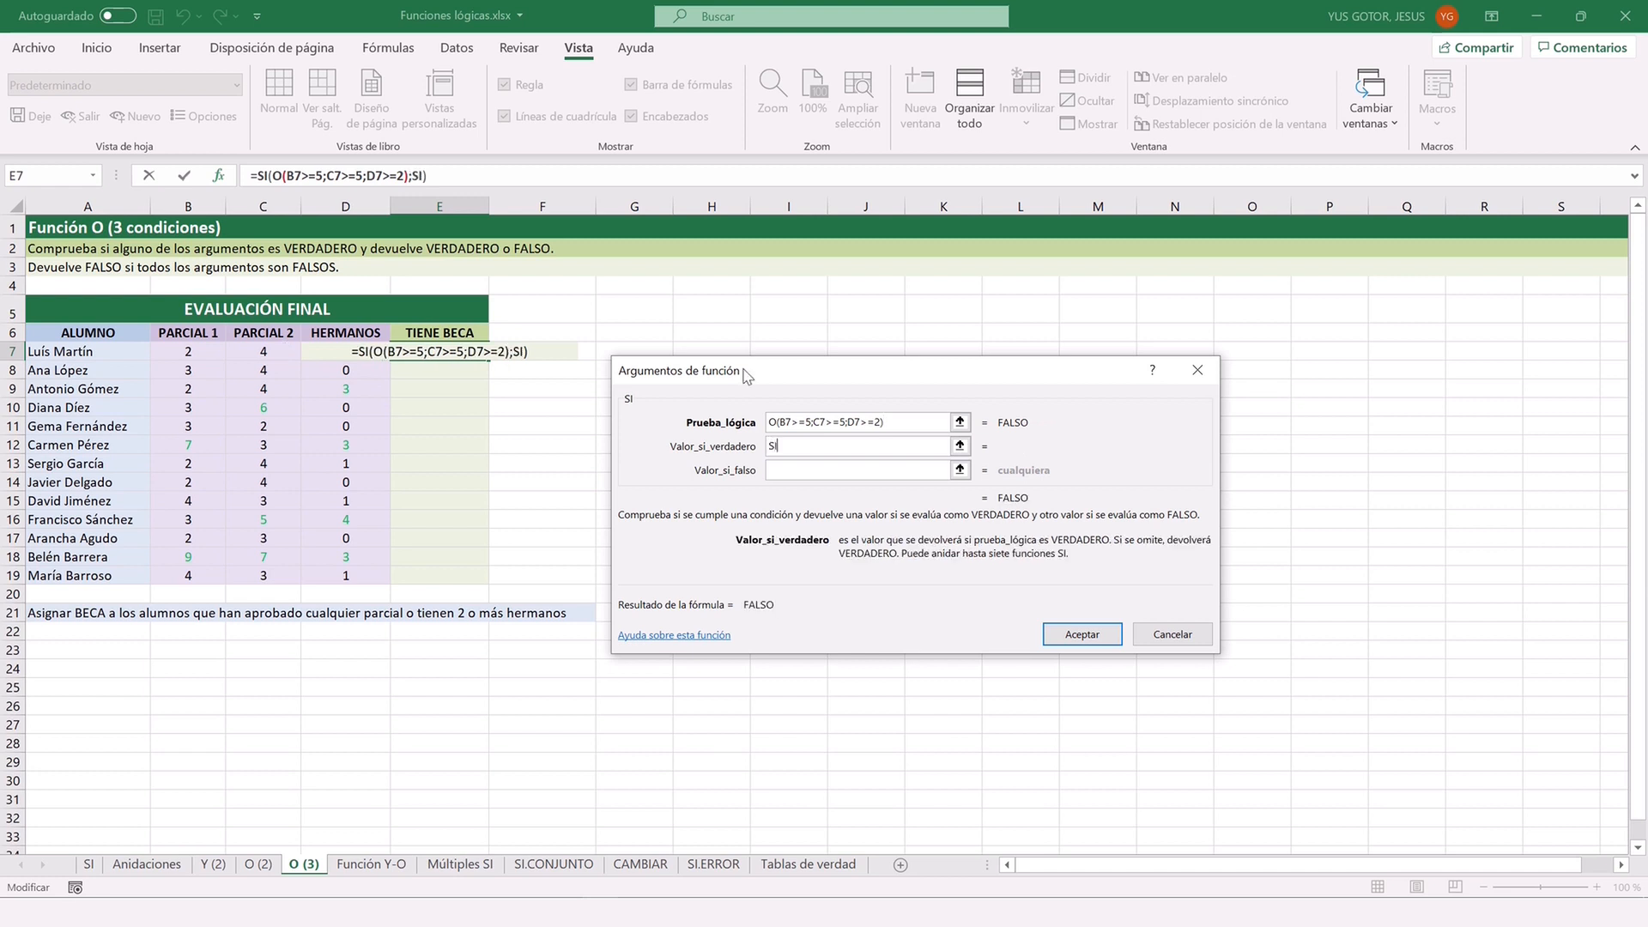
{"action": "key", "text": "Tab"}
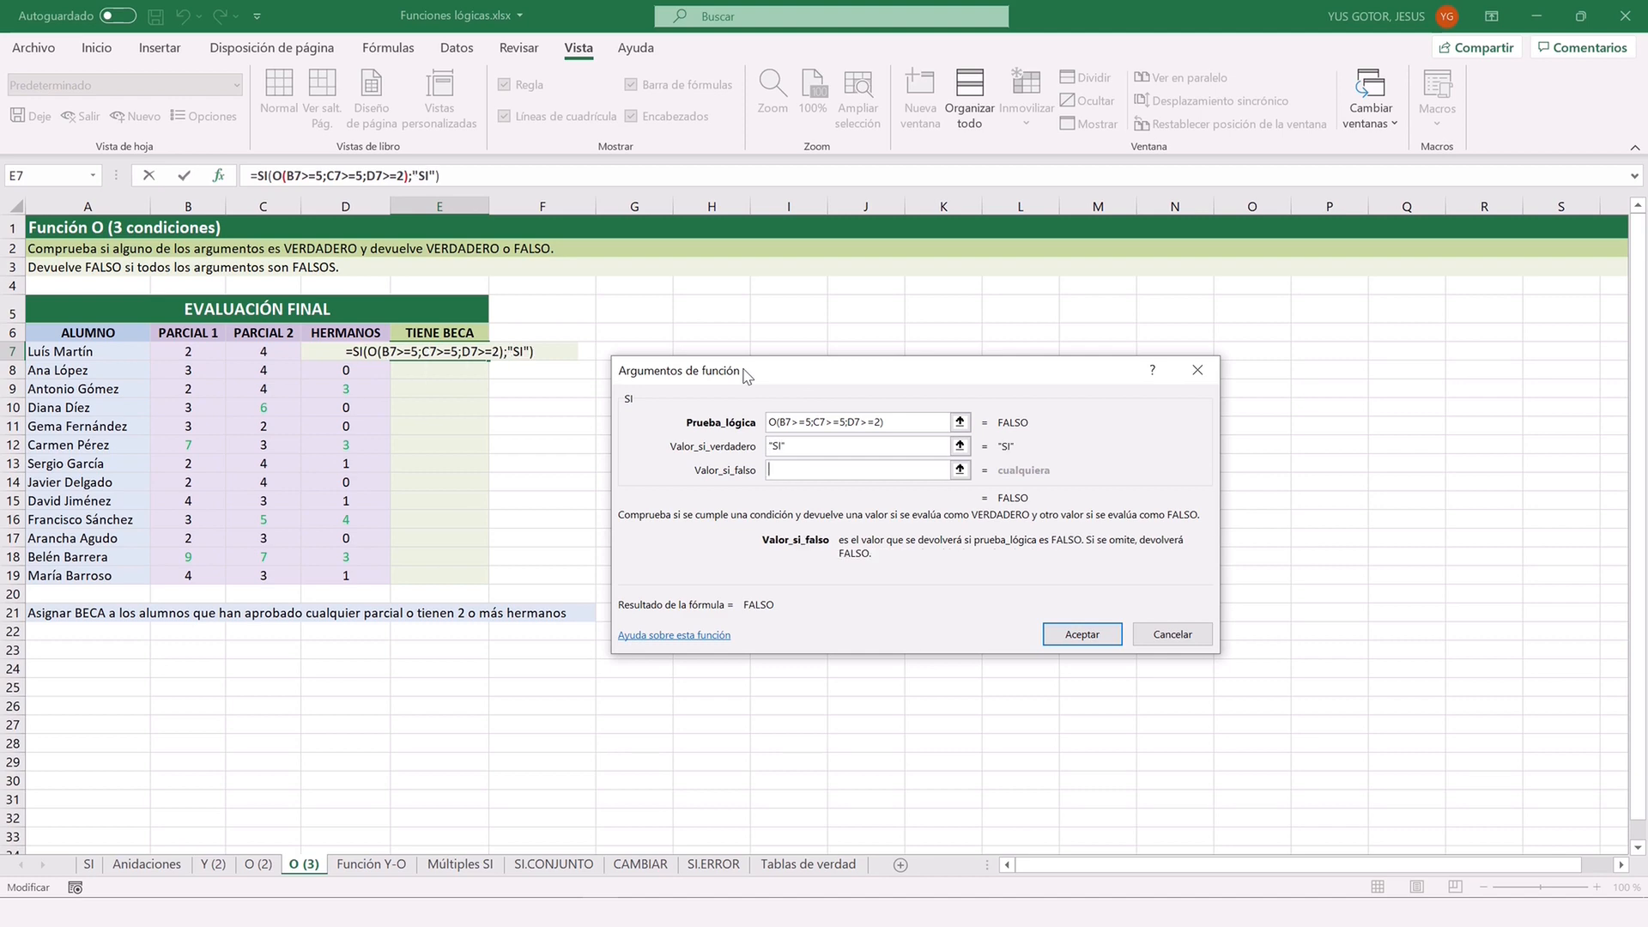
{"action": "type", "text": "NO"}
{"action": "key", "text": "Tab"}
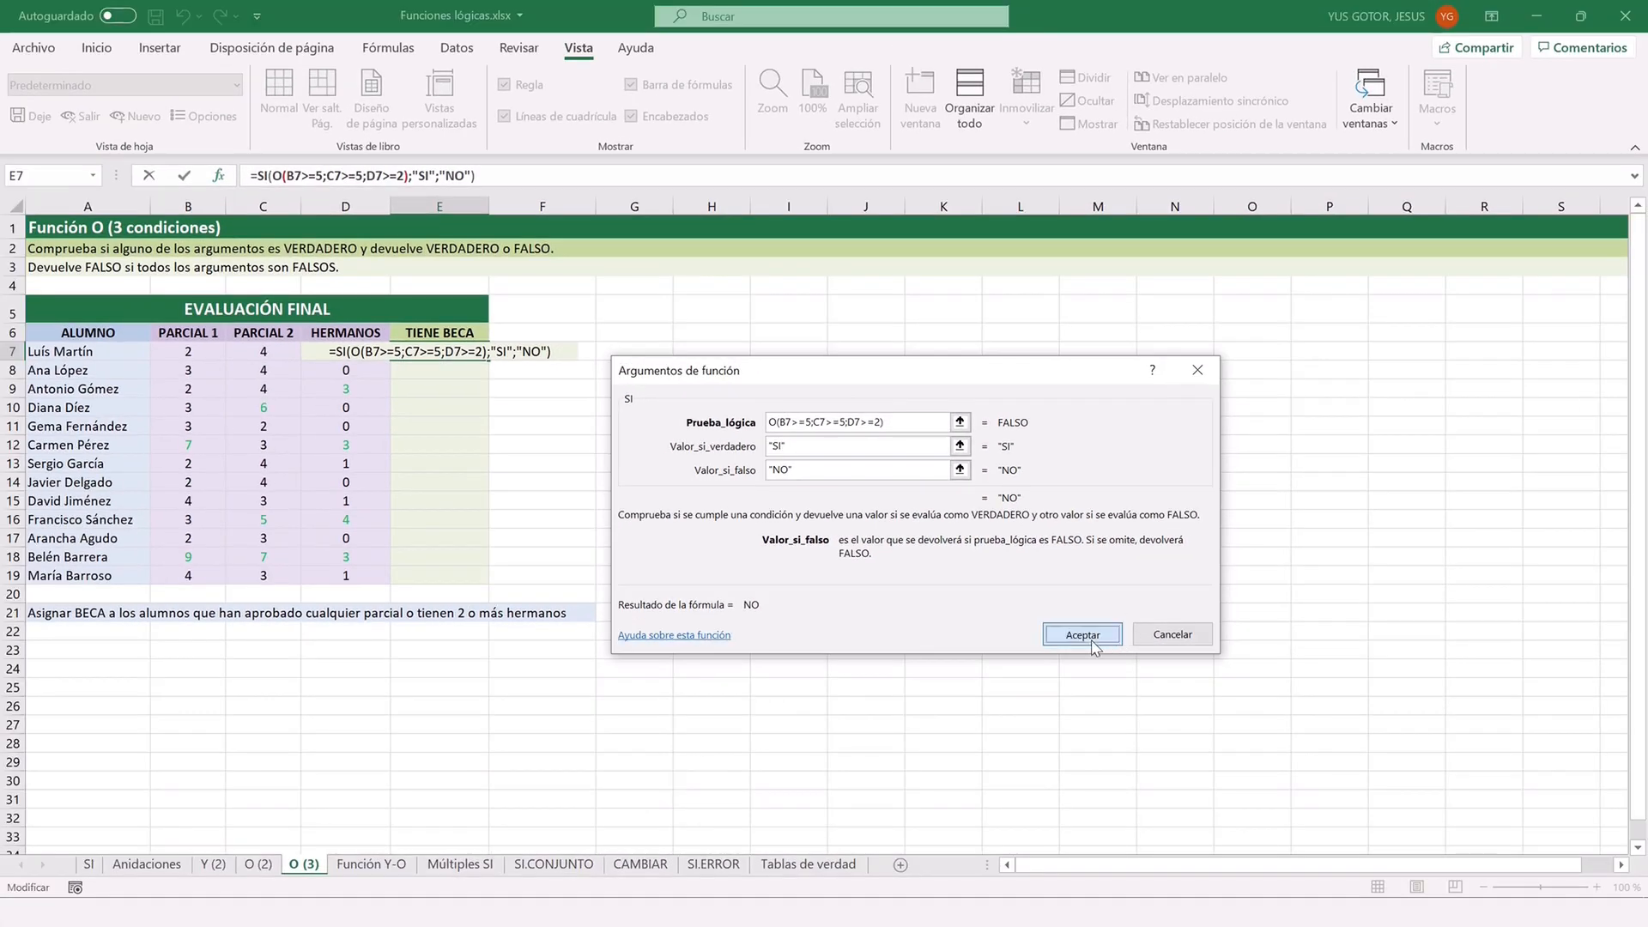
{"action": "left_click", "coordinate": [1084, 635]}
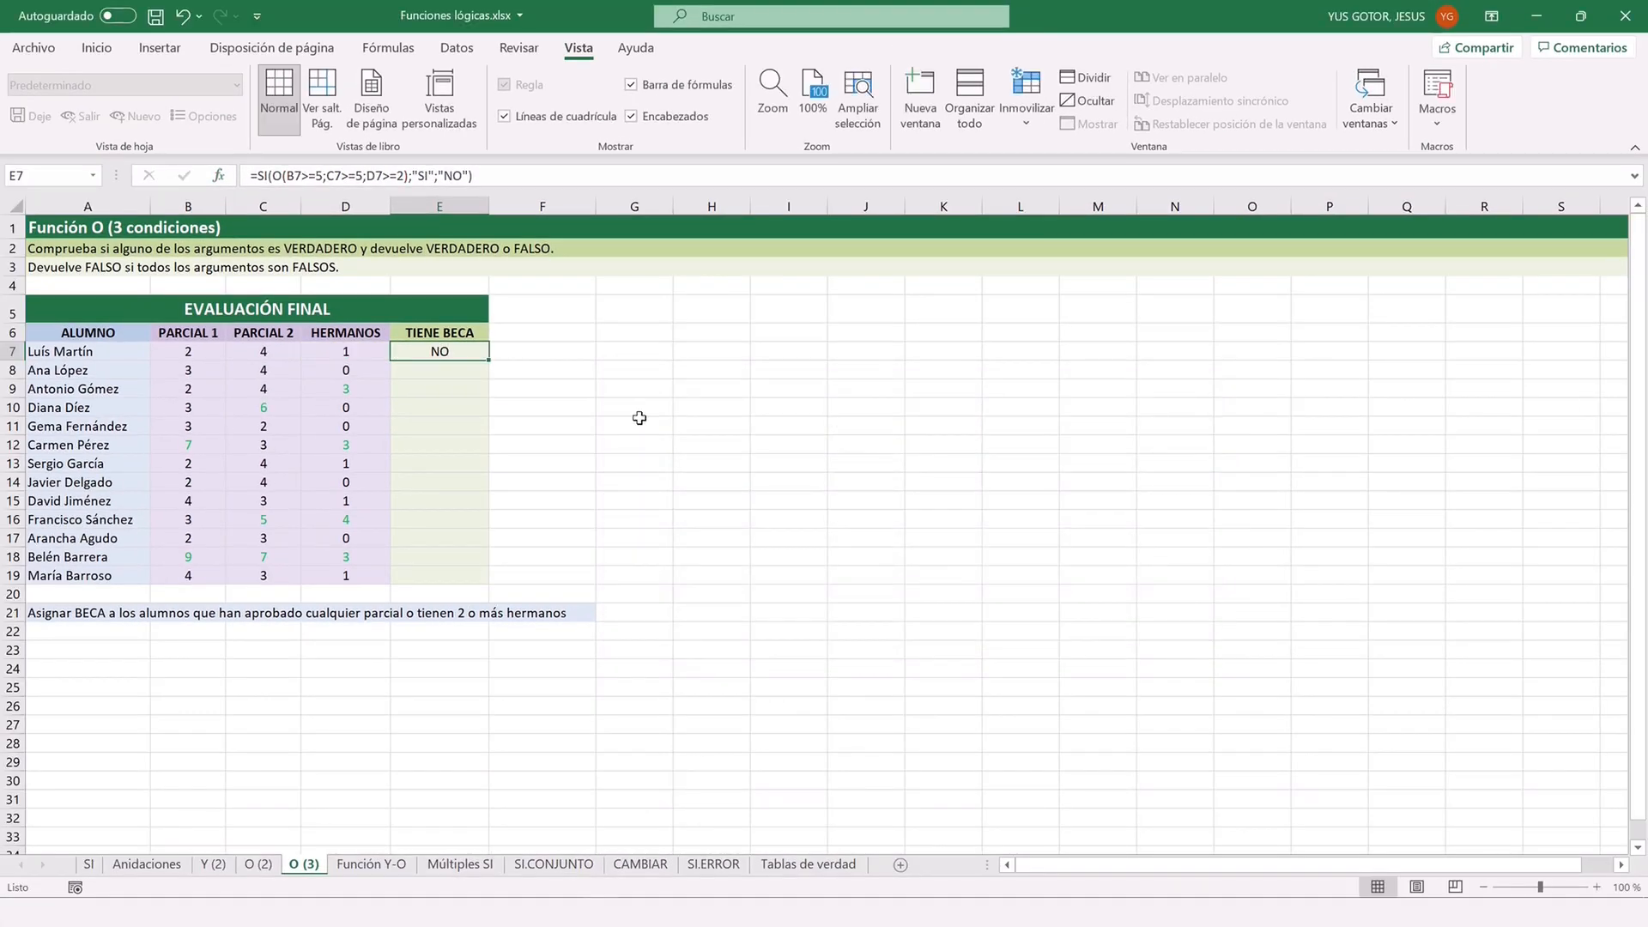
{"action": "double_click", "coordinate": [487, 358]}
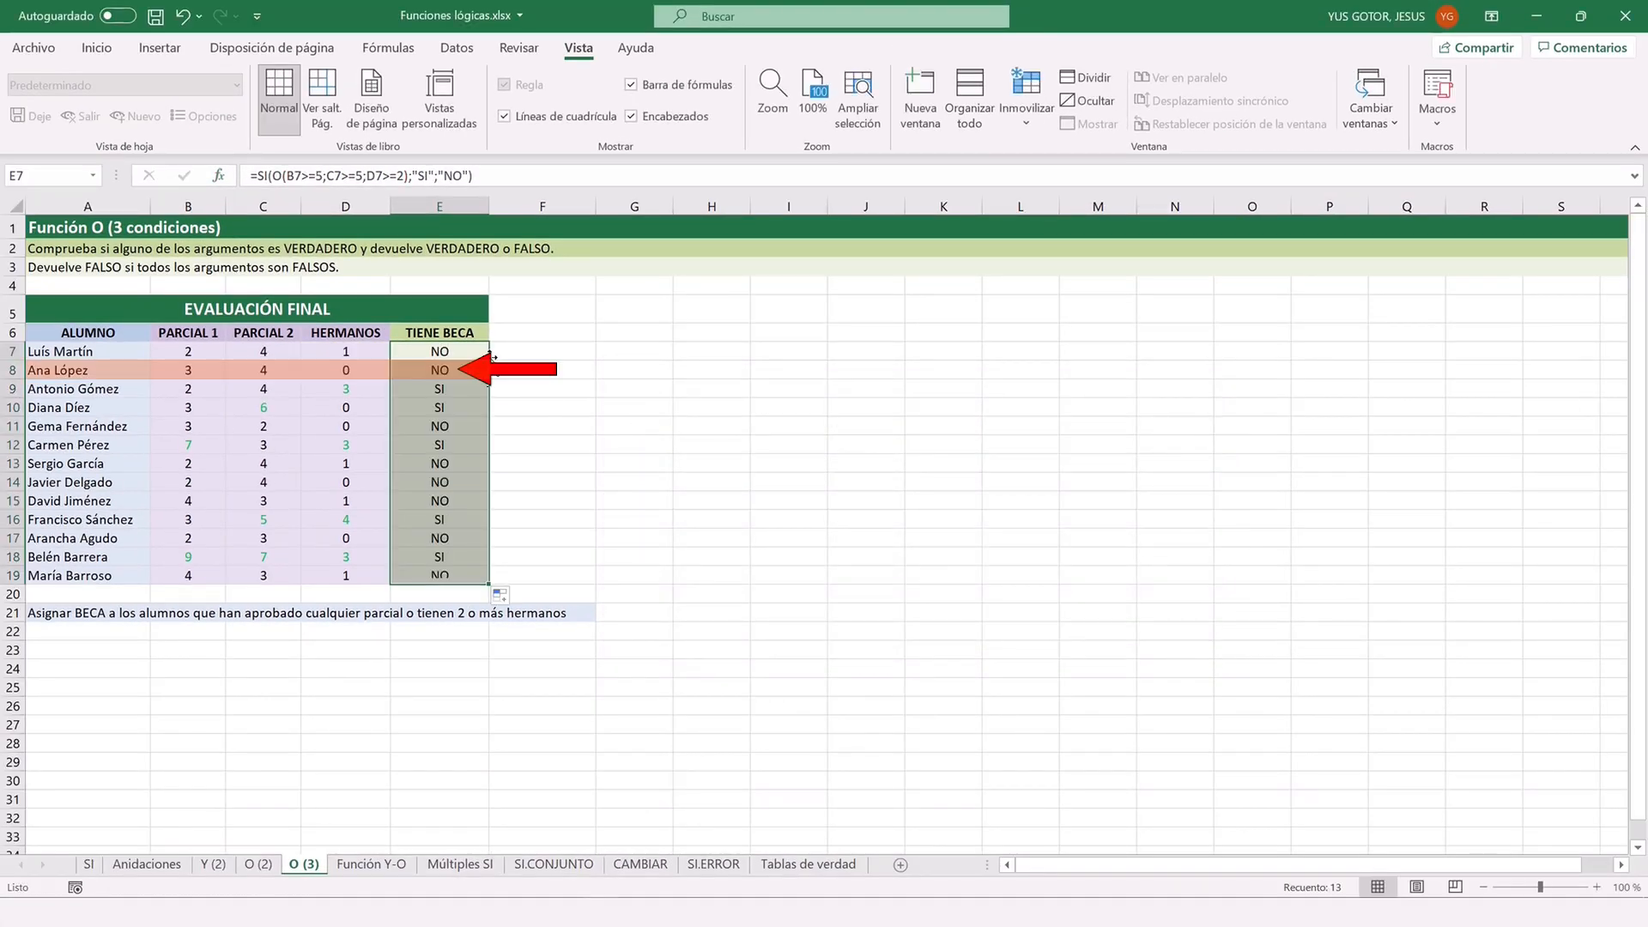
Check the partial grades, HERMANOS values and TIENE BECA formulas in rows 8, 9, 10 and 18 of the O (3) sheet.
{"action": "left_click", "coordinate": [206, 375]}
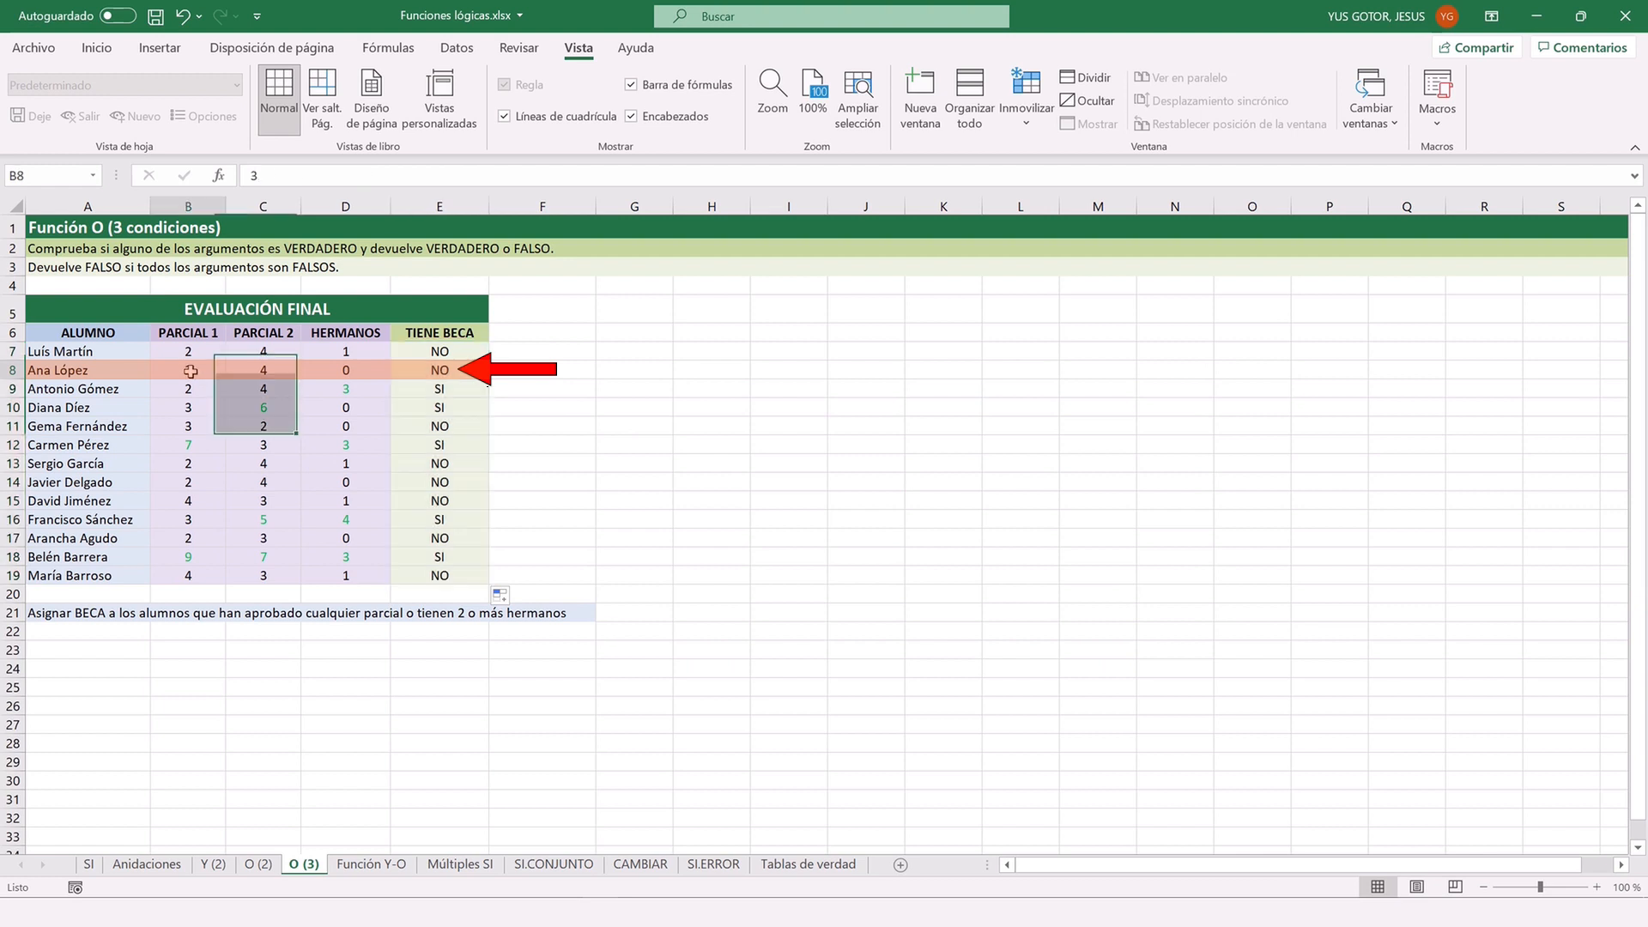
{"action": "left_click", "coordinate": [257, 371]}
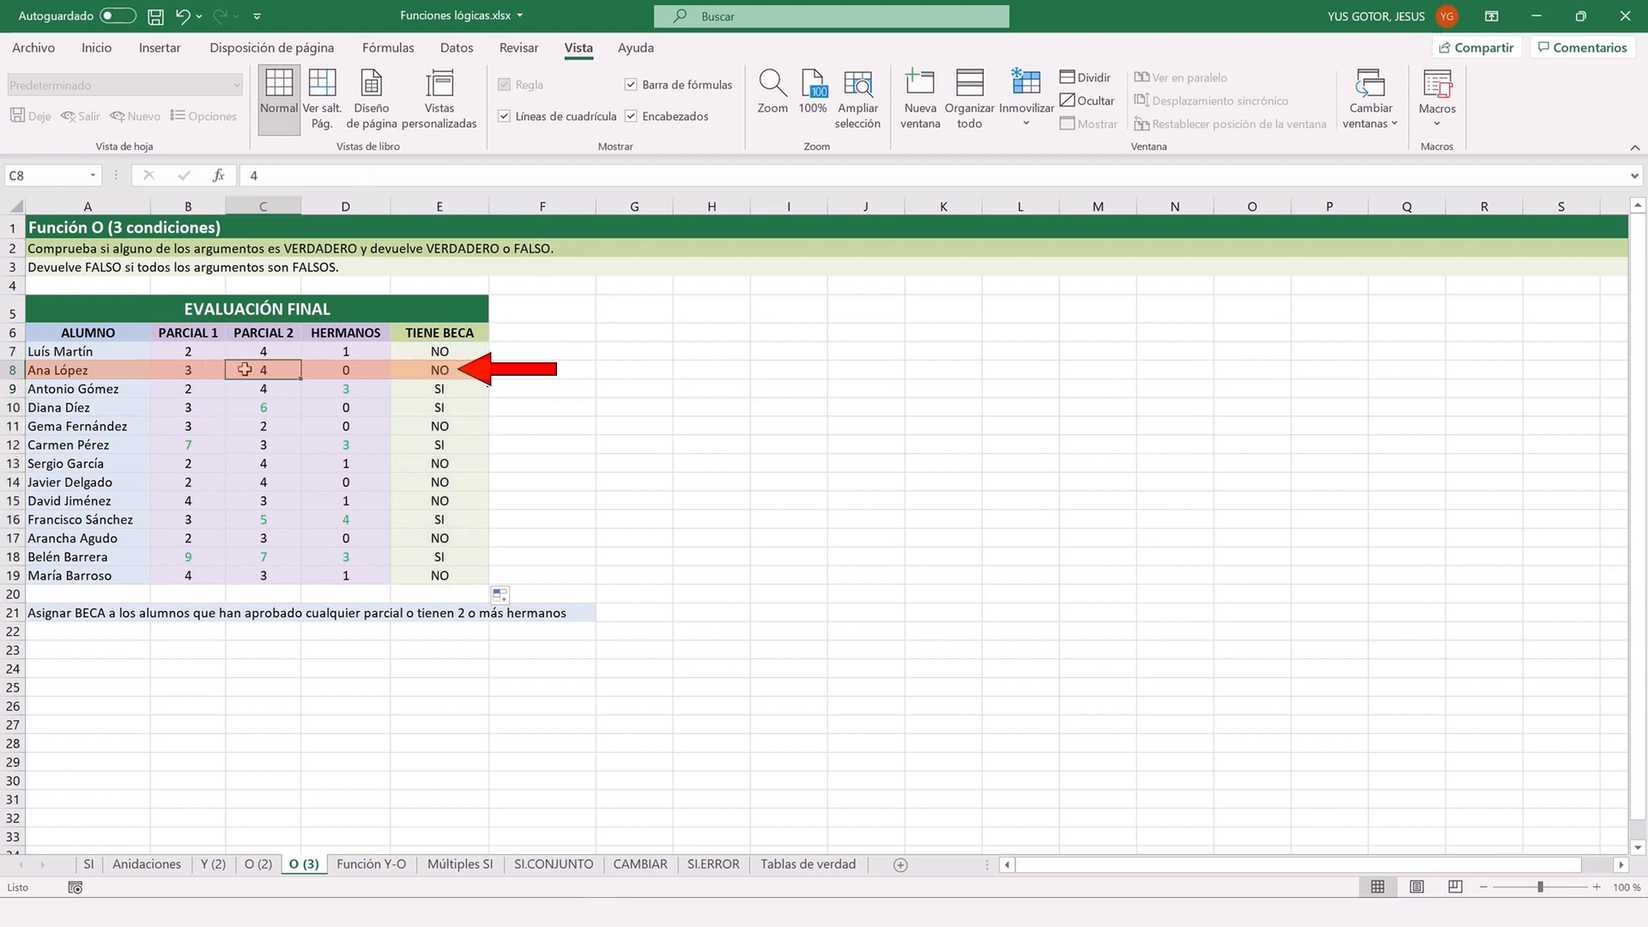
{"action": "left_click", "coordinate": [326, 370]}
{"action": "left_click", "coordinate": [440, 370]}
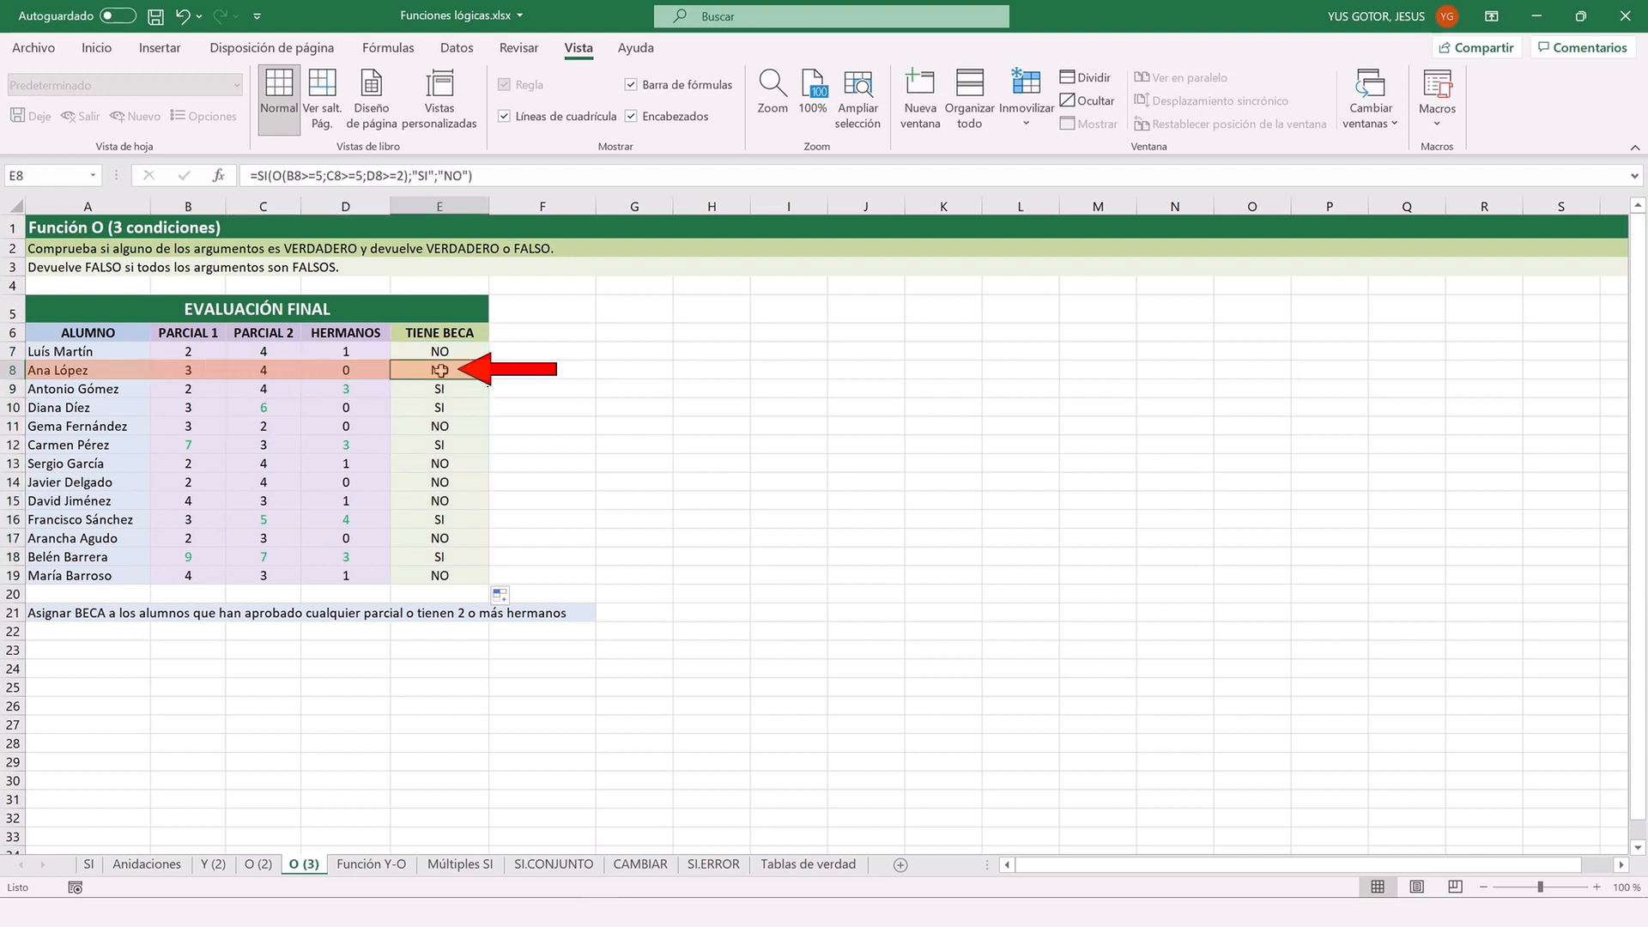
{"action": "left_click", "coordinate": [183, 391]}
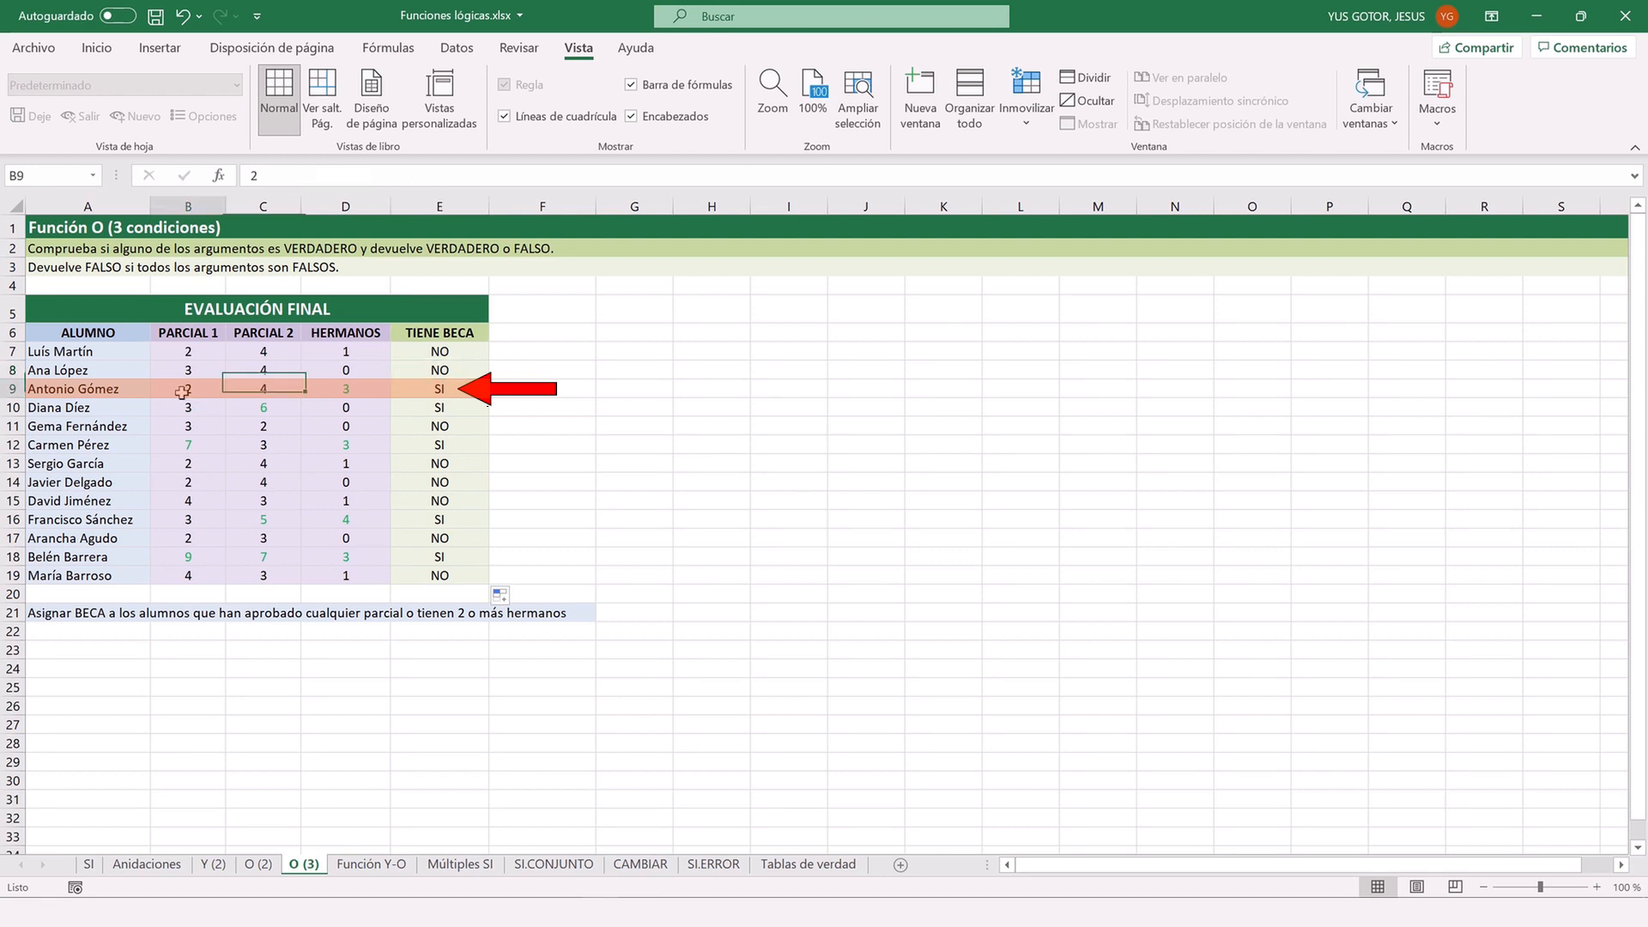
{"action": "left_click", "coordinate": [253, 391]}
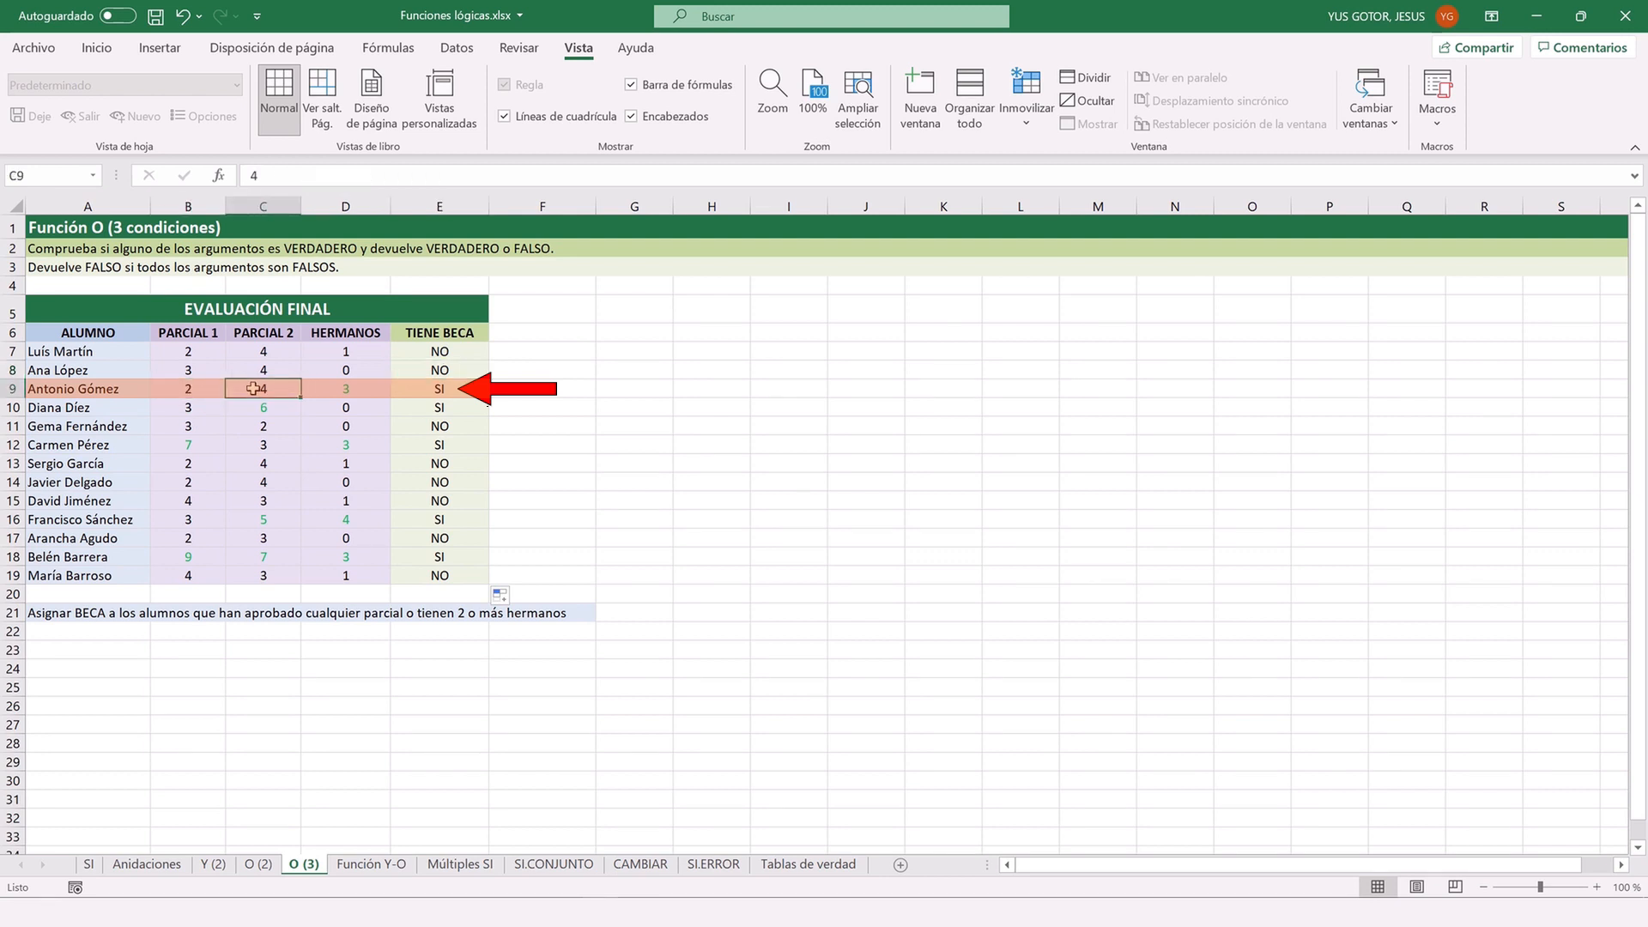
{"action": "left_click", "coordinate": [350, 390]}
{"action": "left_click", "coordinate": [421, 386]}
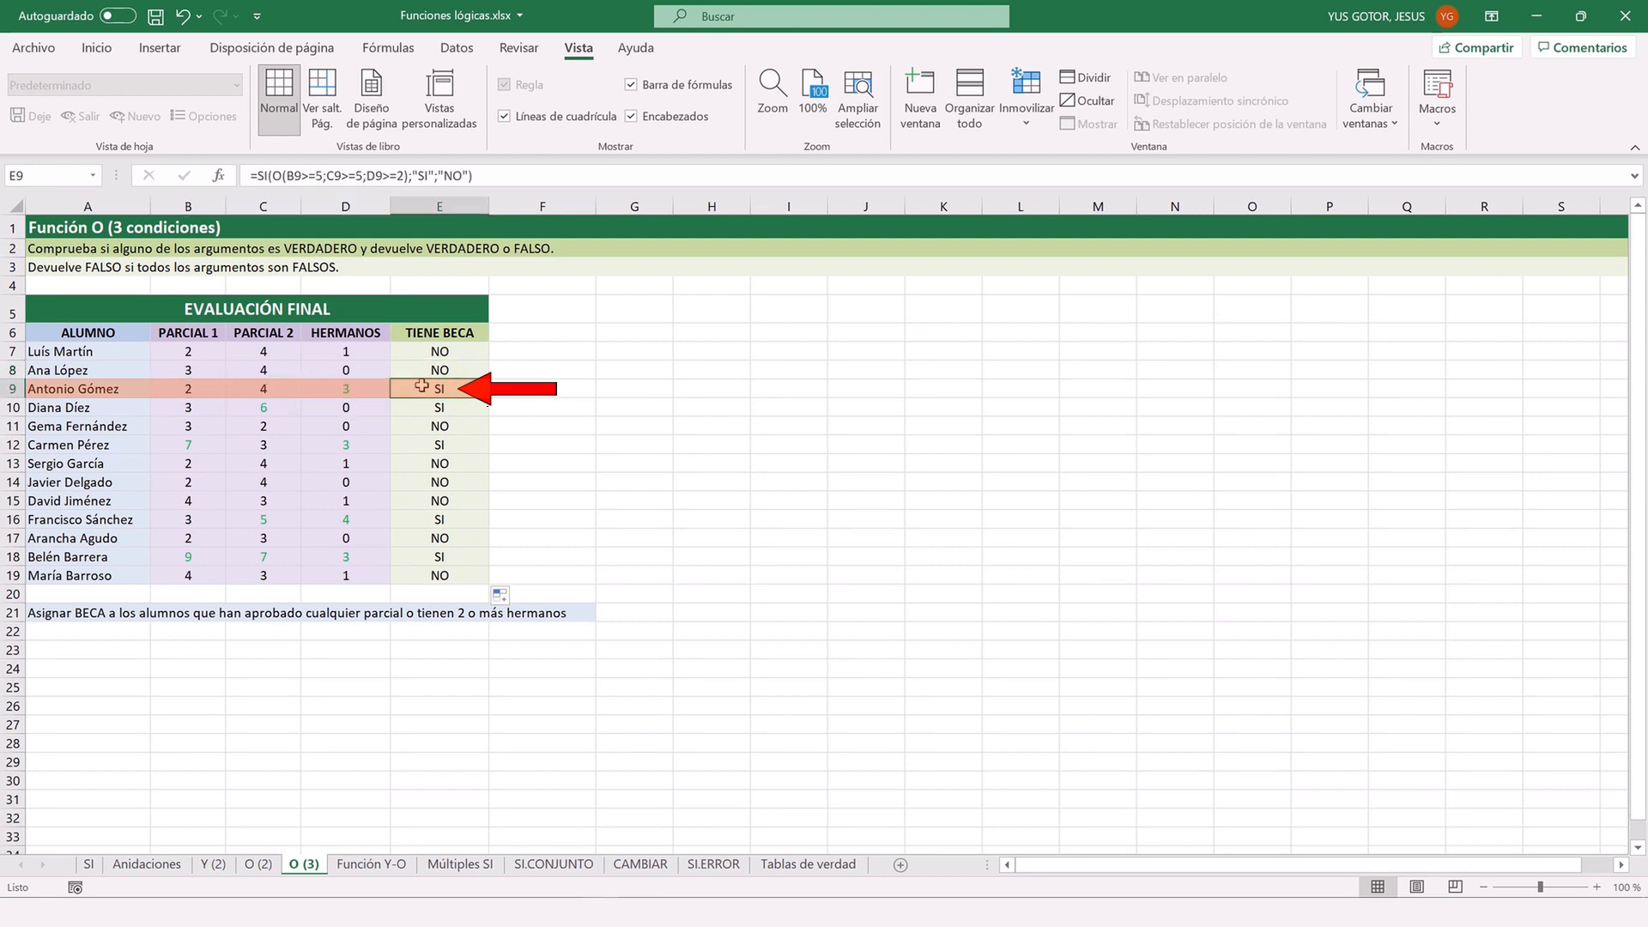
{"action": "left_click", "coordinate": [283, 410]}
{"action": "left_click", "coordinate": [318, 404]}
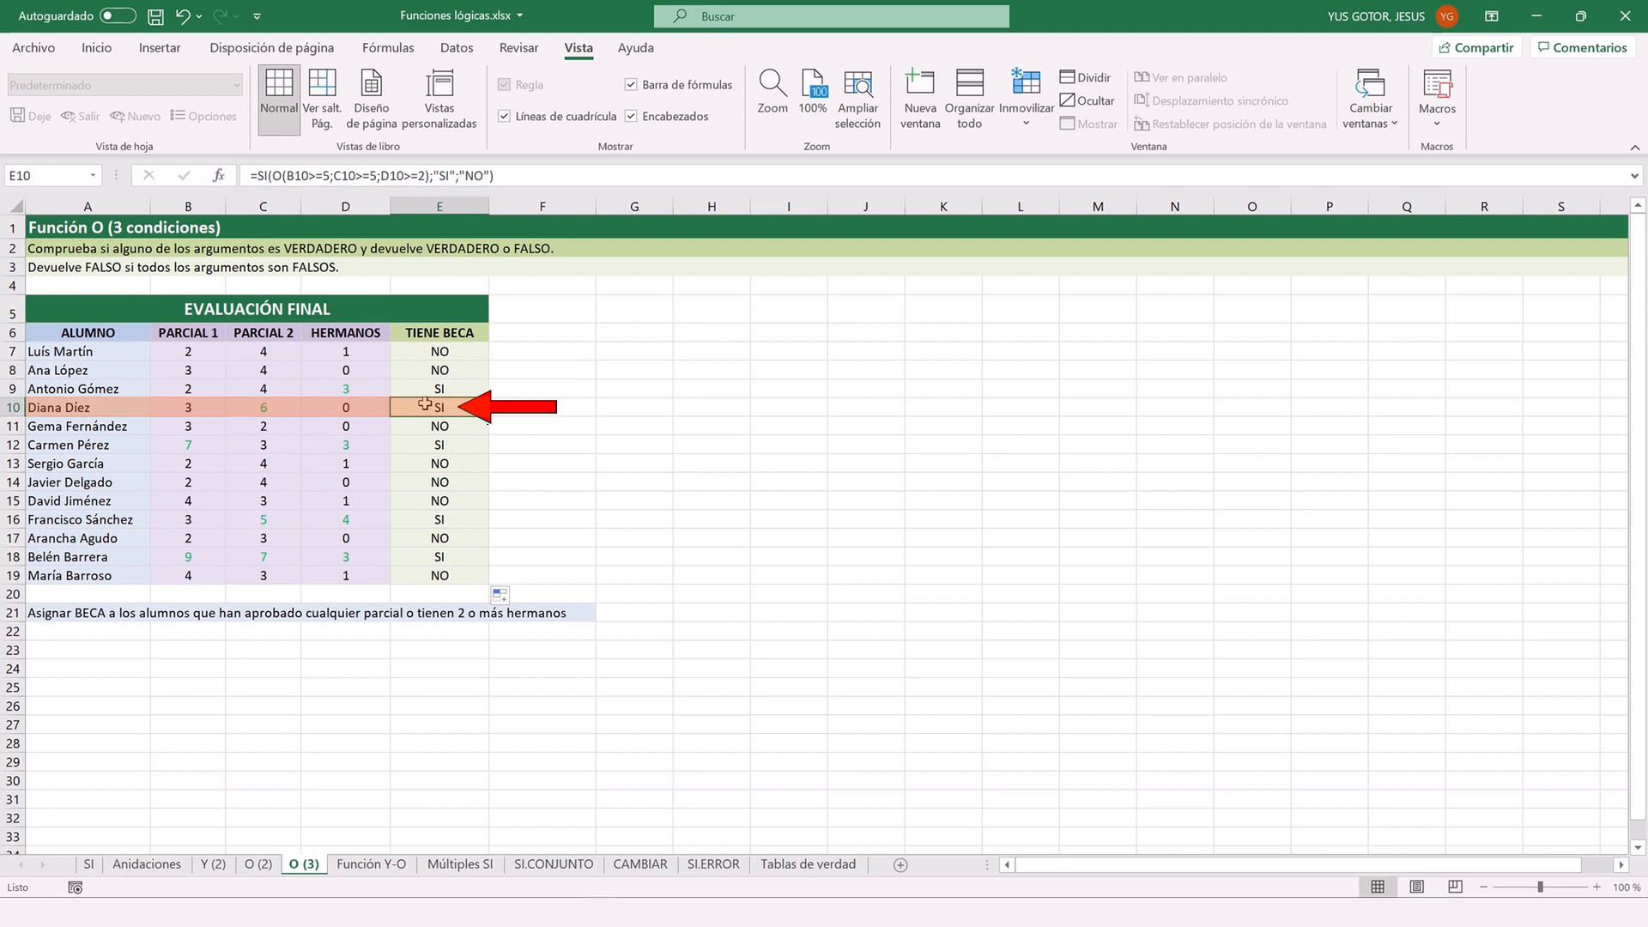
{"action": "left_click", "coordinate": [275, 555]}
{"action": "left_click", "coordinate": [337, 557]}
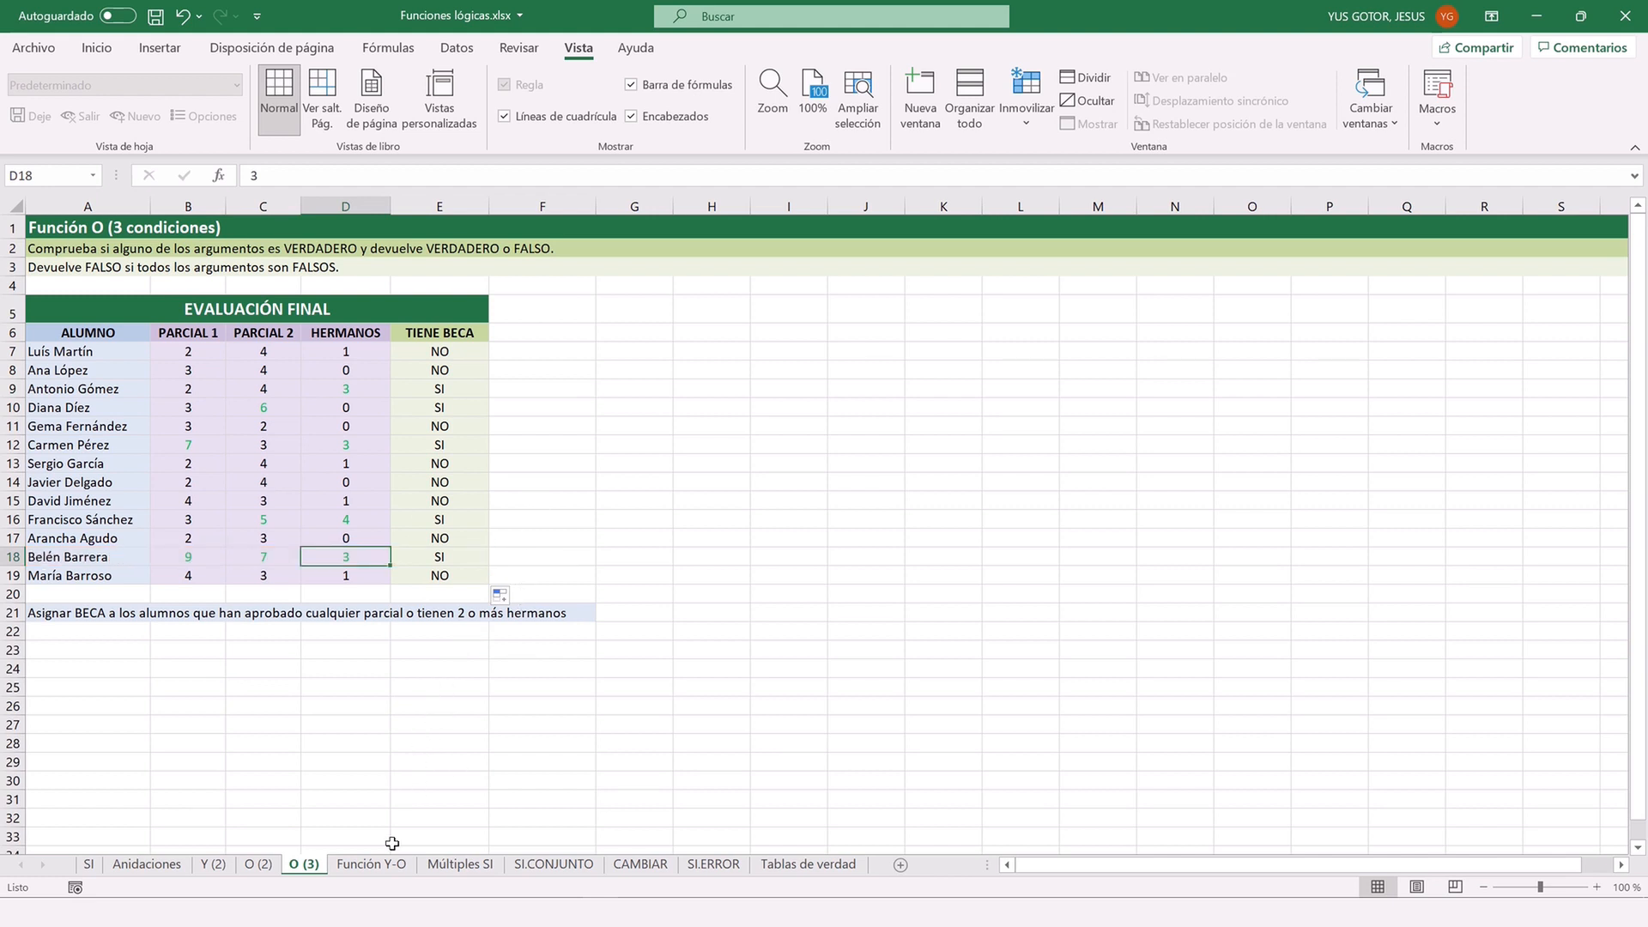
On the Función Y-O sheet, start an SI function in E5 and open its function arguments.
{"action": "left_click", "coordinate": [371, 864]}
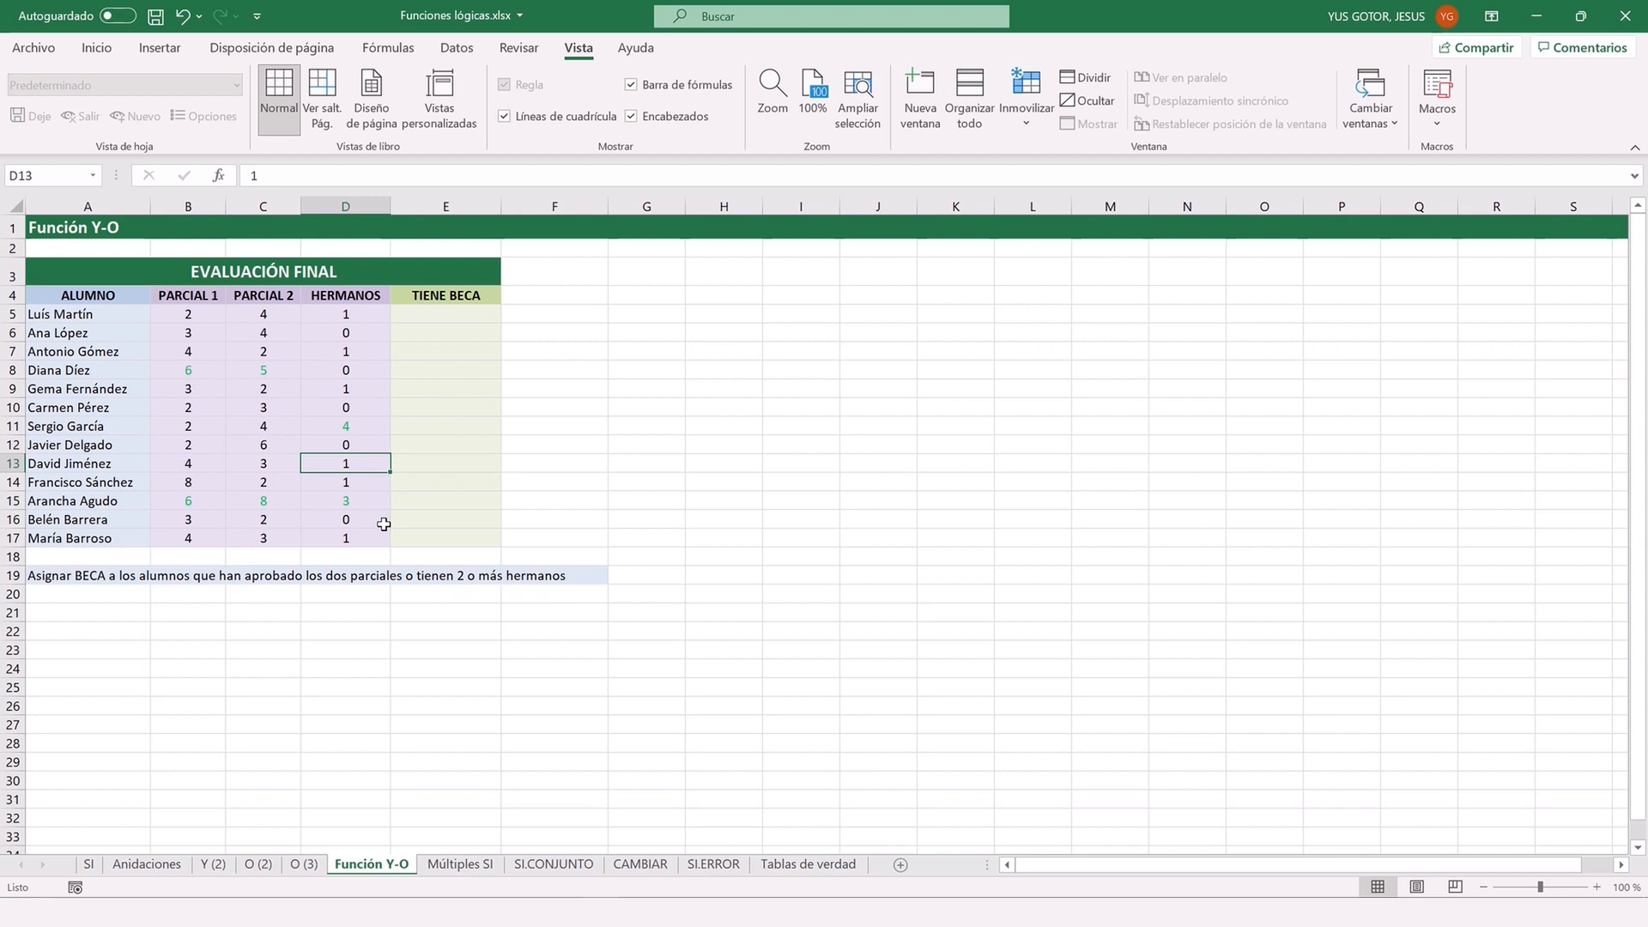
{"action": "left_click", "coordinate": [448, 315]}
{"action": "type", "text": "=SI"}
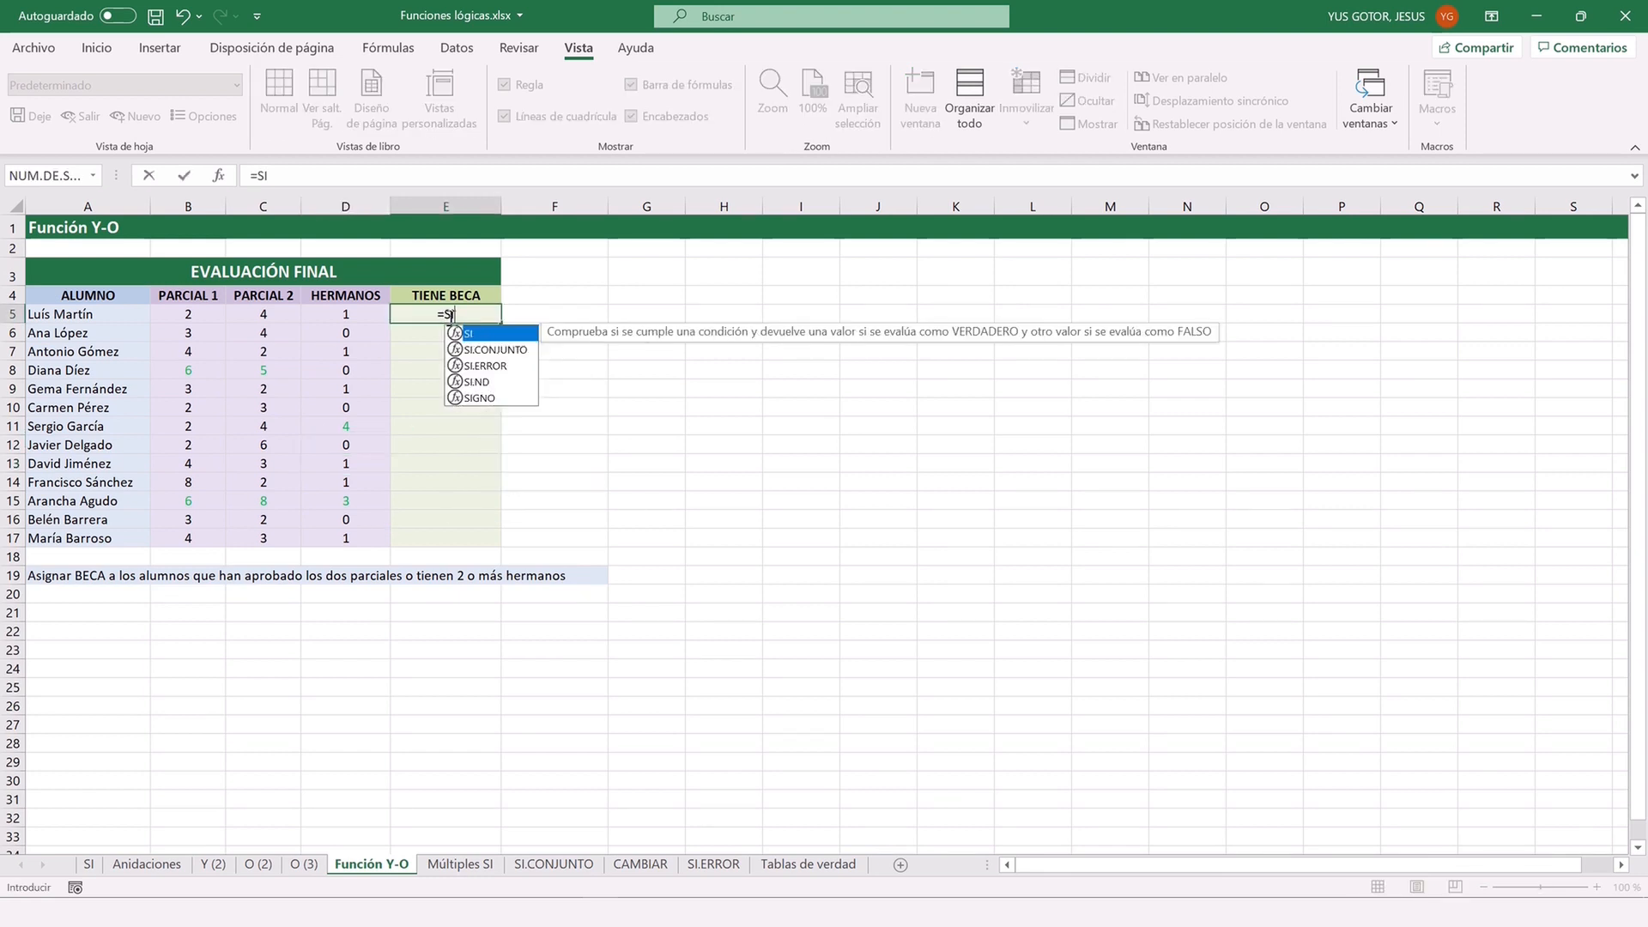
{"action": "type", "text": "("}
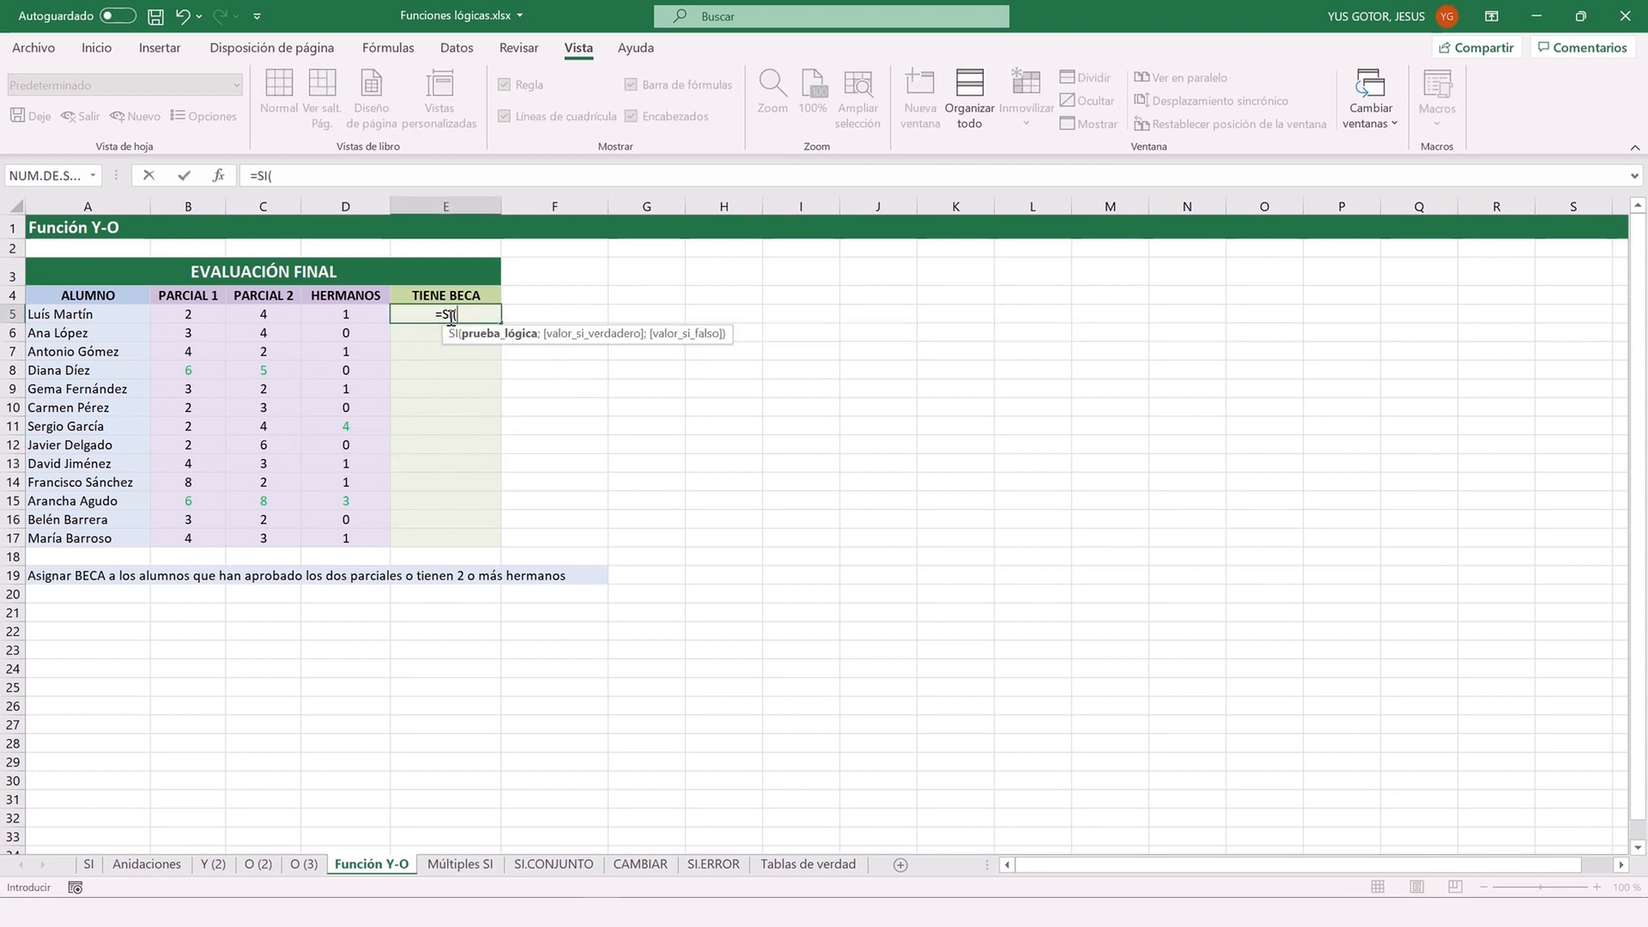
{"action": "left_click", "coordinate": [219, 176]}
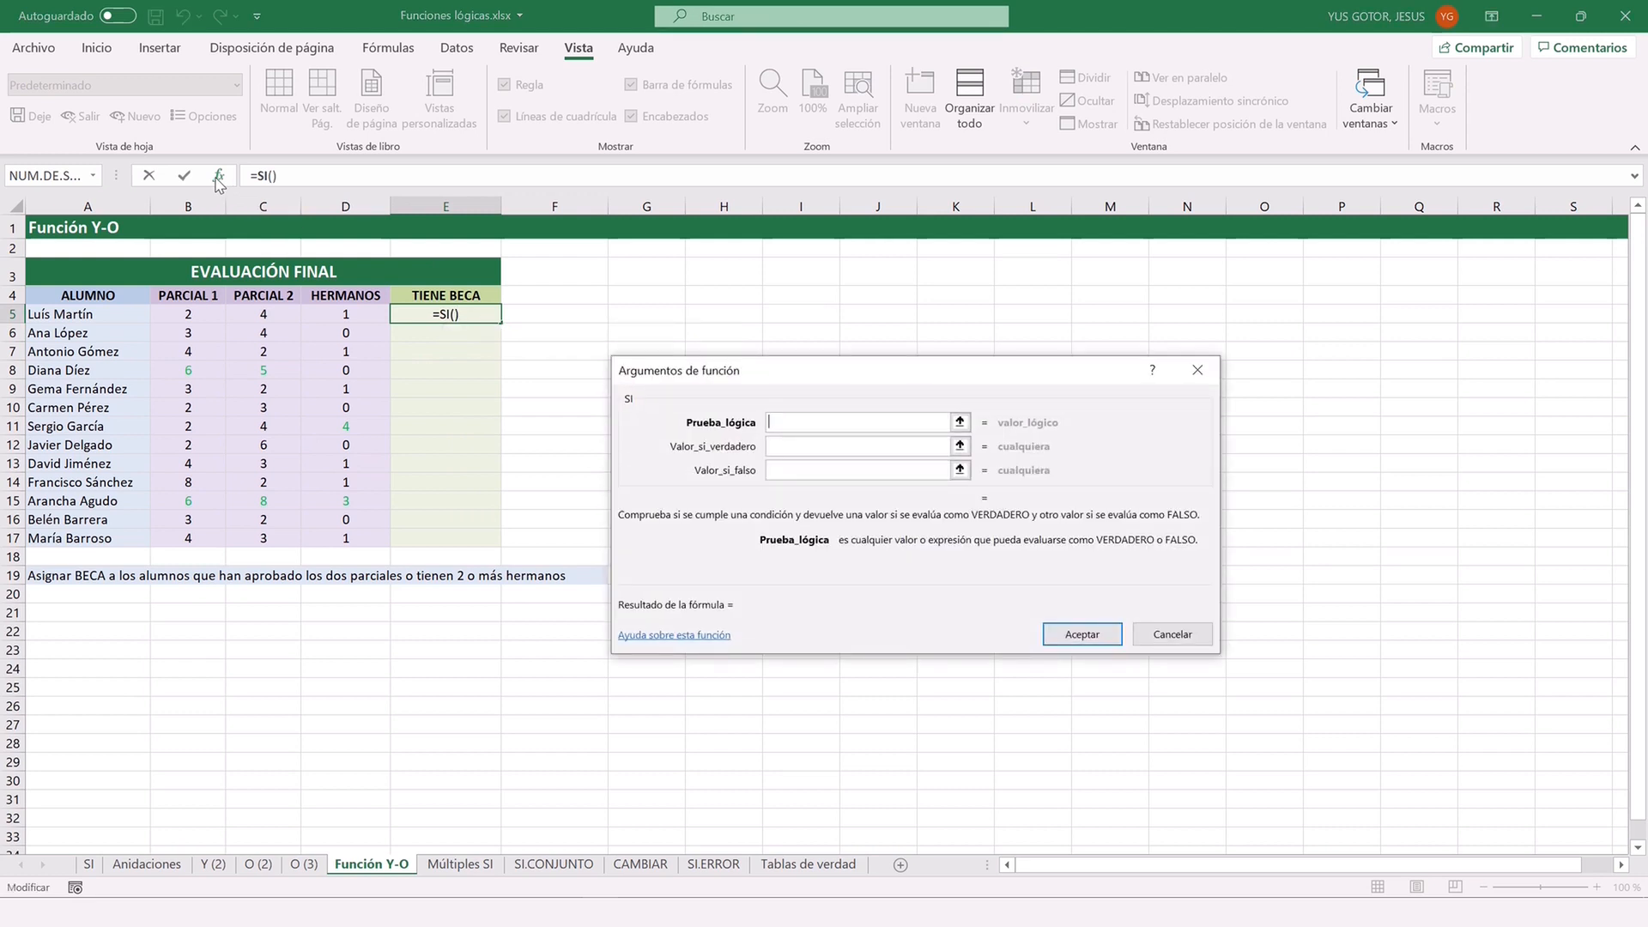
Set the logical test of the SI function in E5 to O(Y(B5>=5;C5>=5);D5>=2).
{"action": "type", "text": "O(Y("}
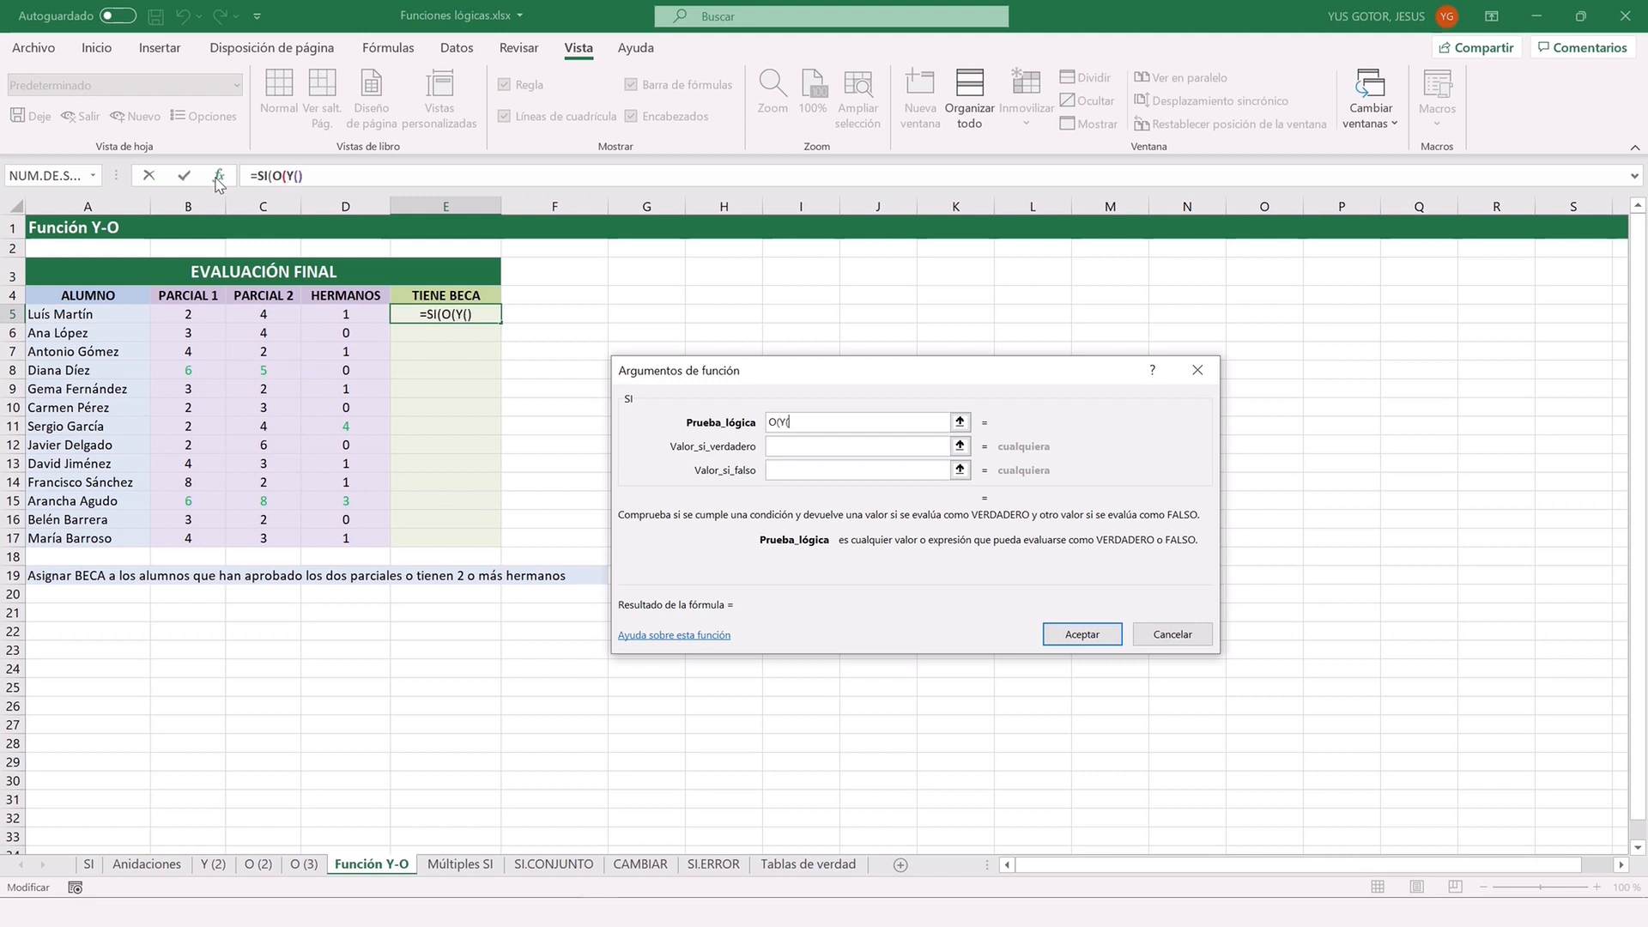
{"action": "left_click", "coordinate": [191, 314]}
{"action": "type", "text": ">=5"}
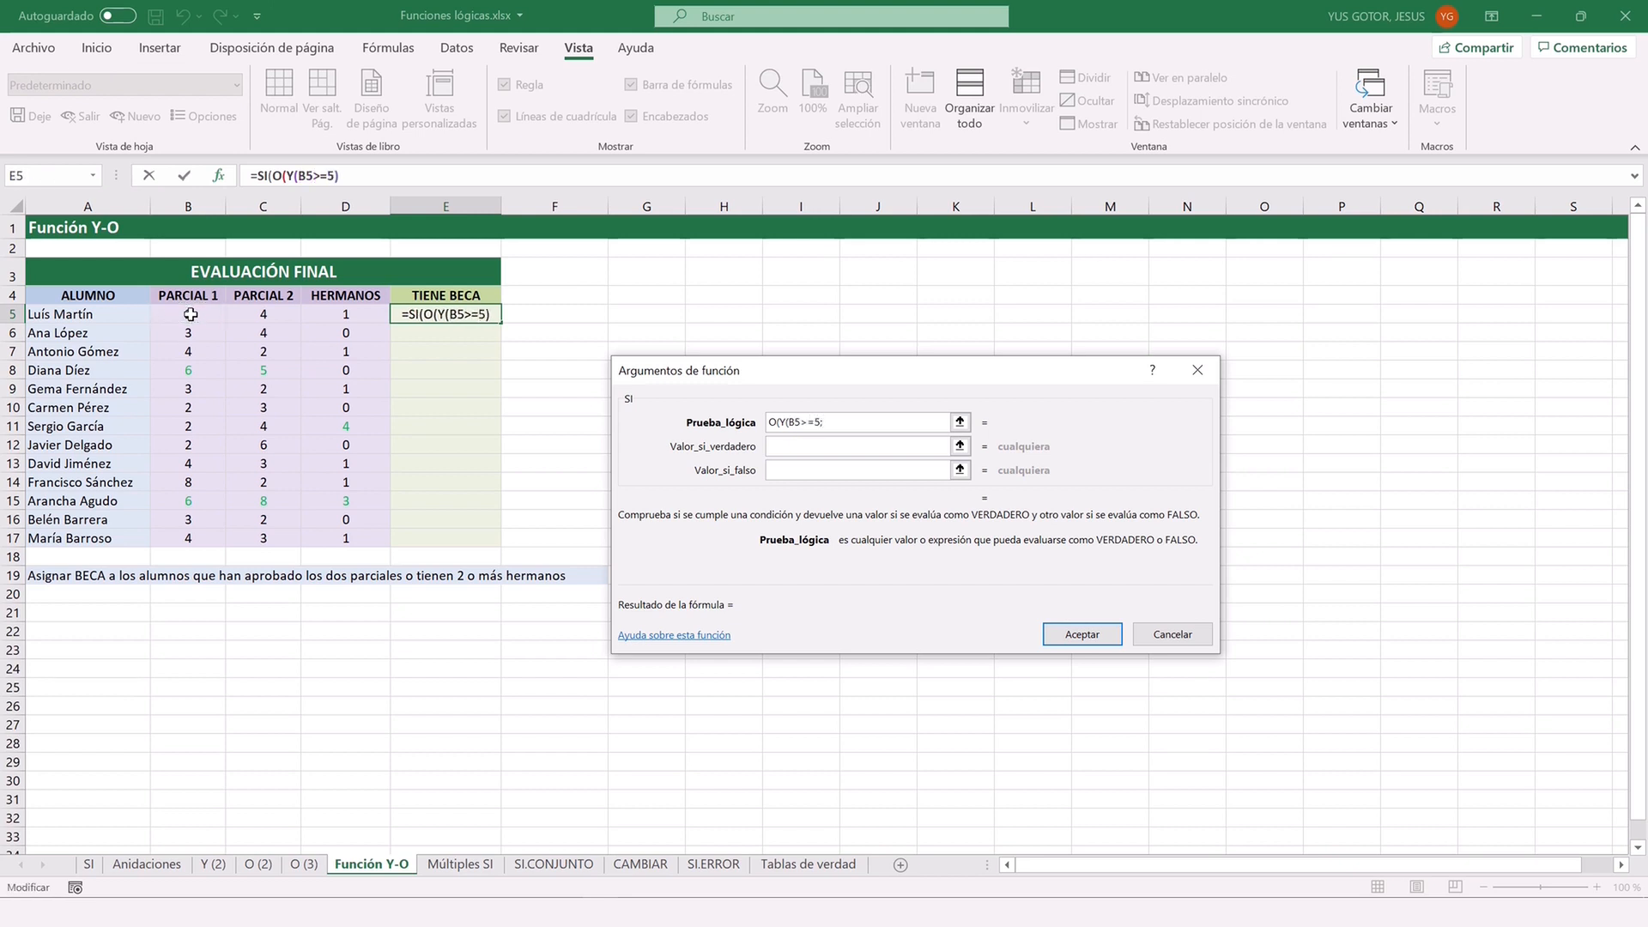
{"action": "type", "text": ";"}
{"action": "left_click", "coordinate": [257, 311]}
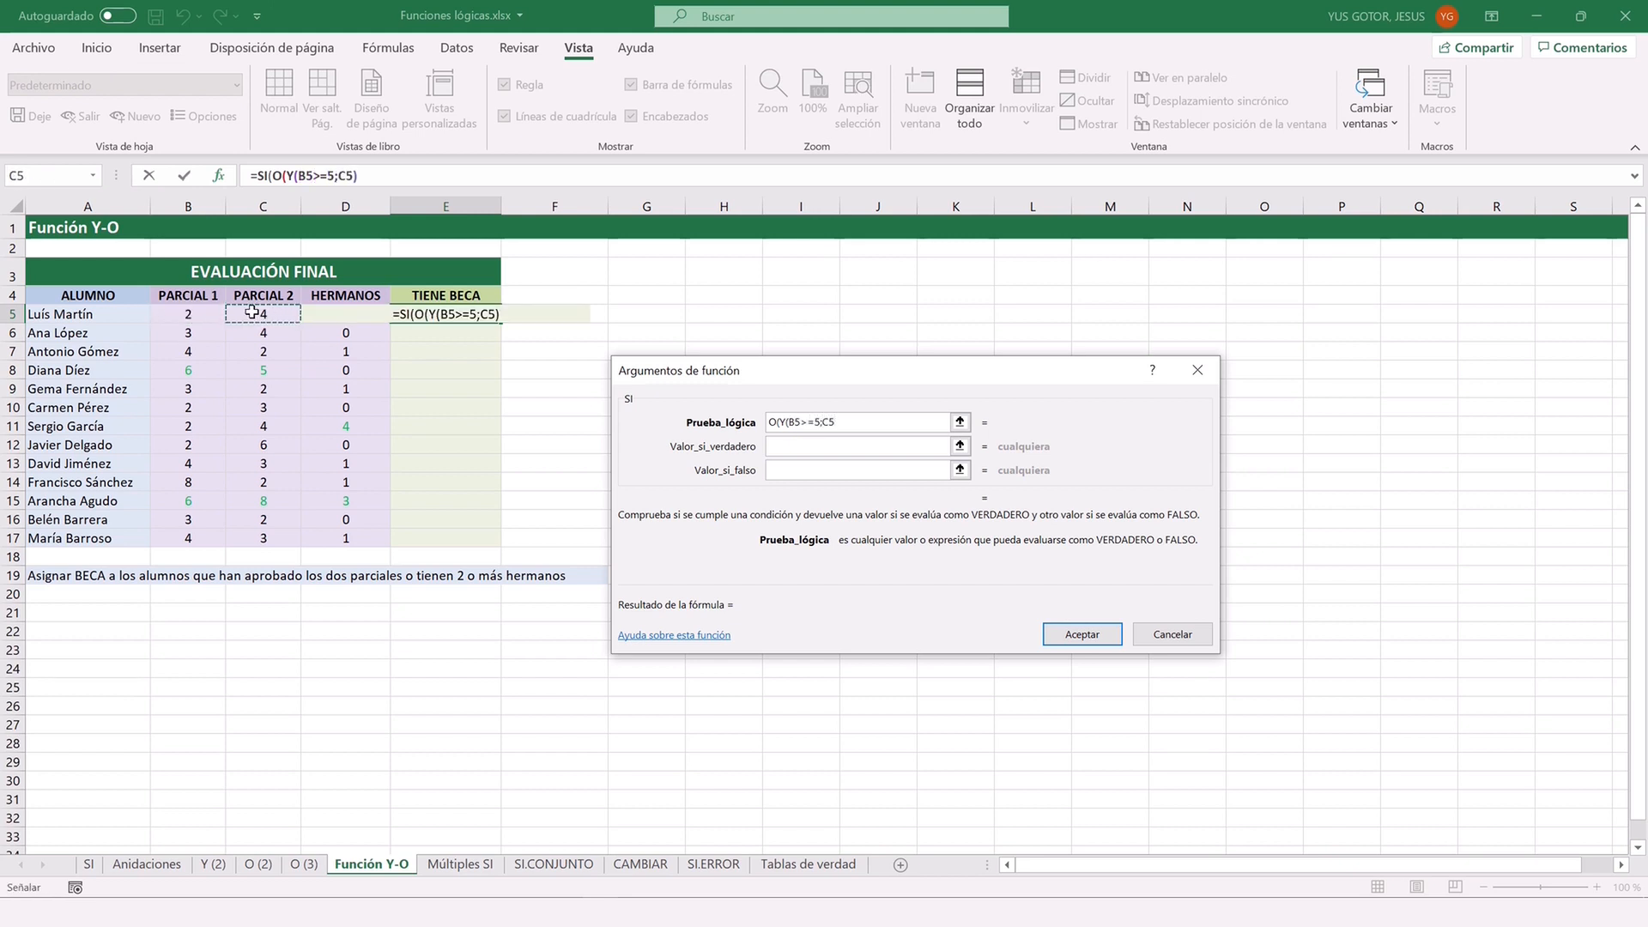
{"action": "type", "text": ">=5)"}
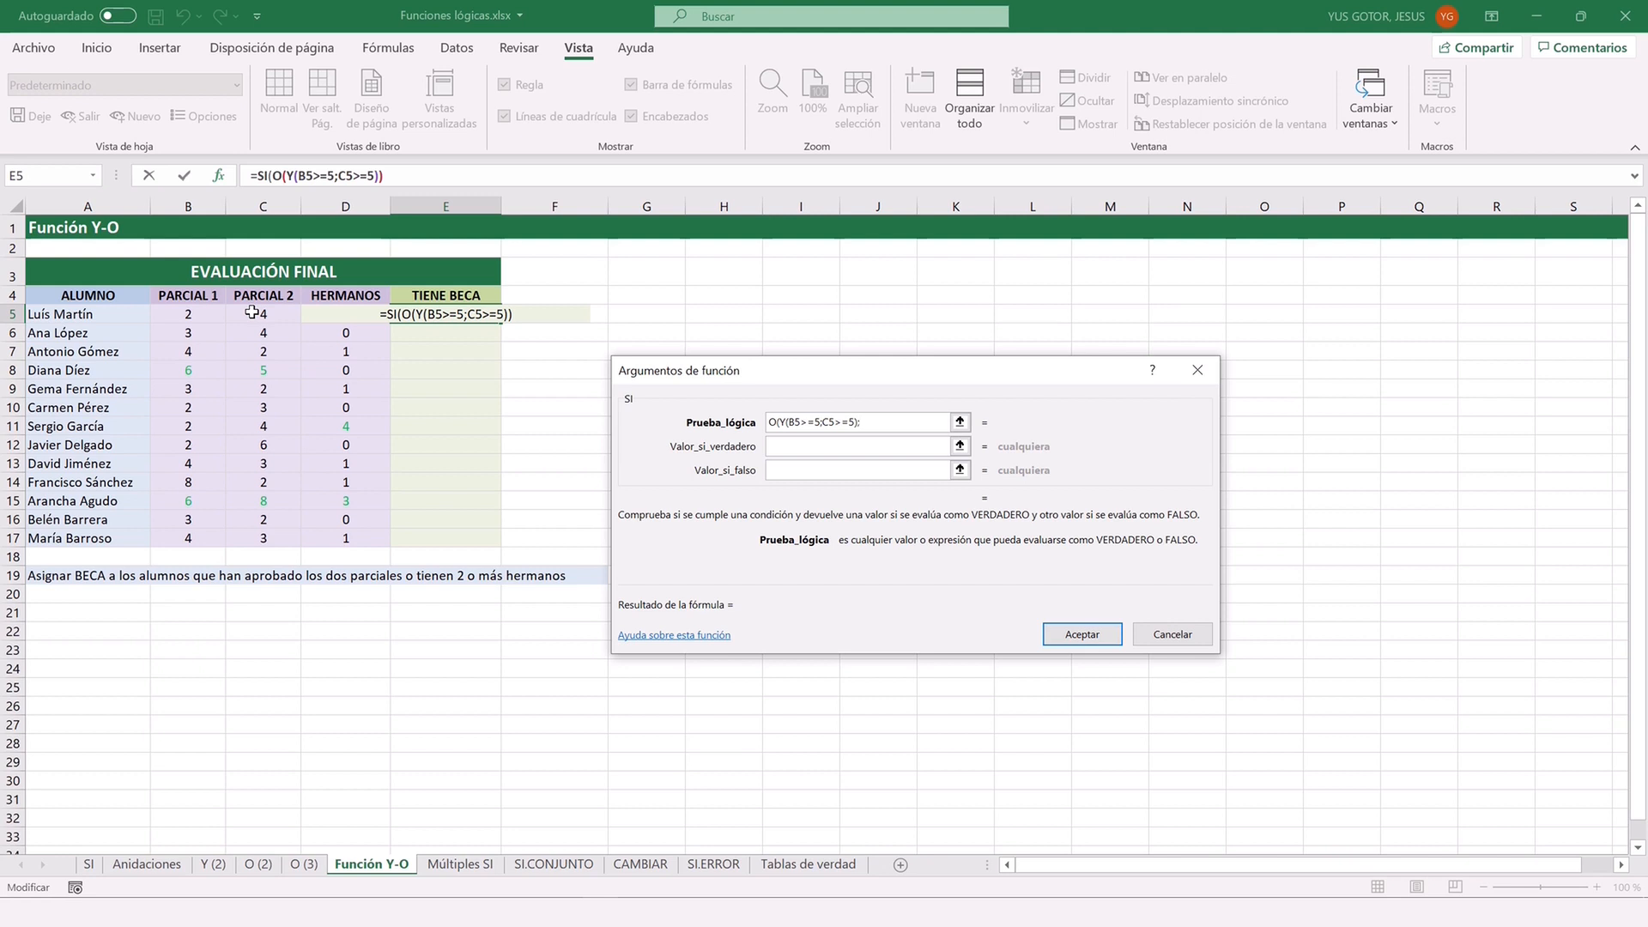
{"action": "type", "text": ";"}
{"action": "left_click", "coordinate": [313, 313]}
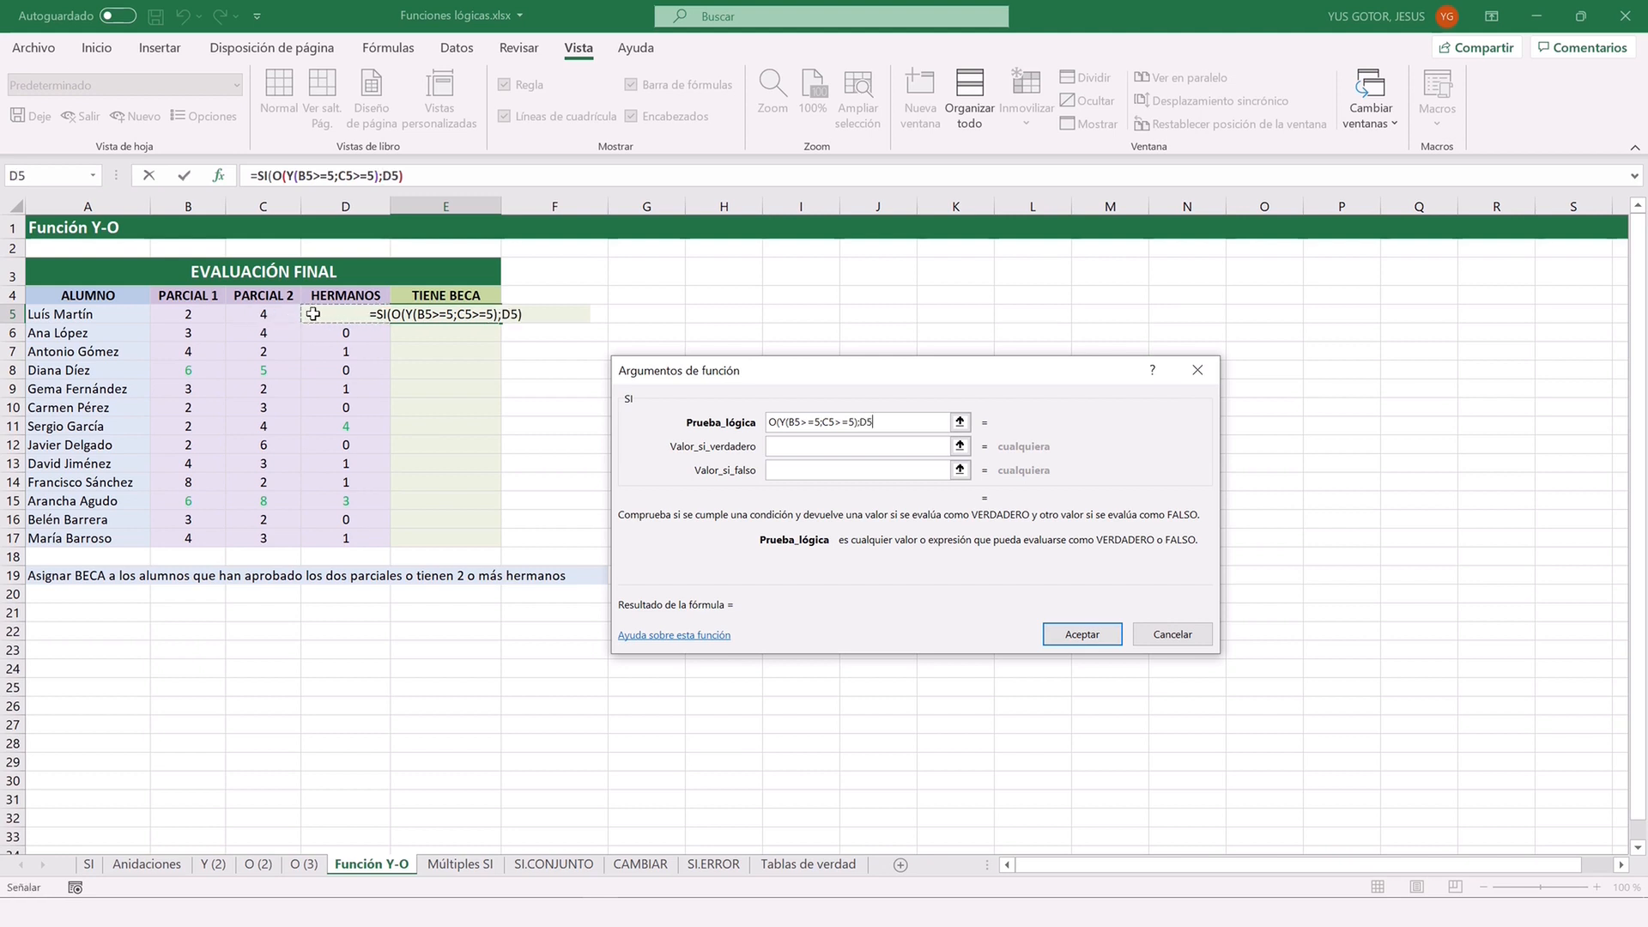
{"action": "type", "text": ">="}
{"action": "type", "text": "2)"}
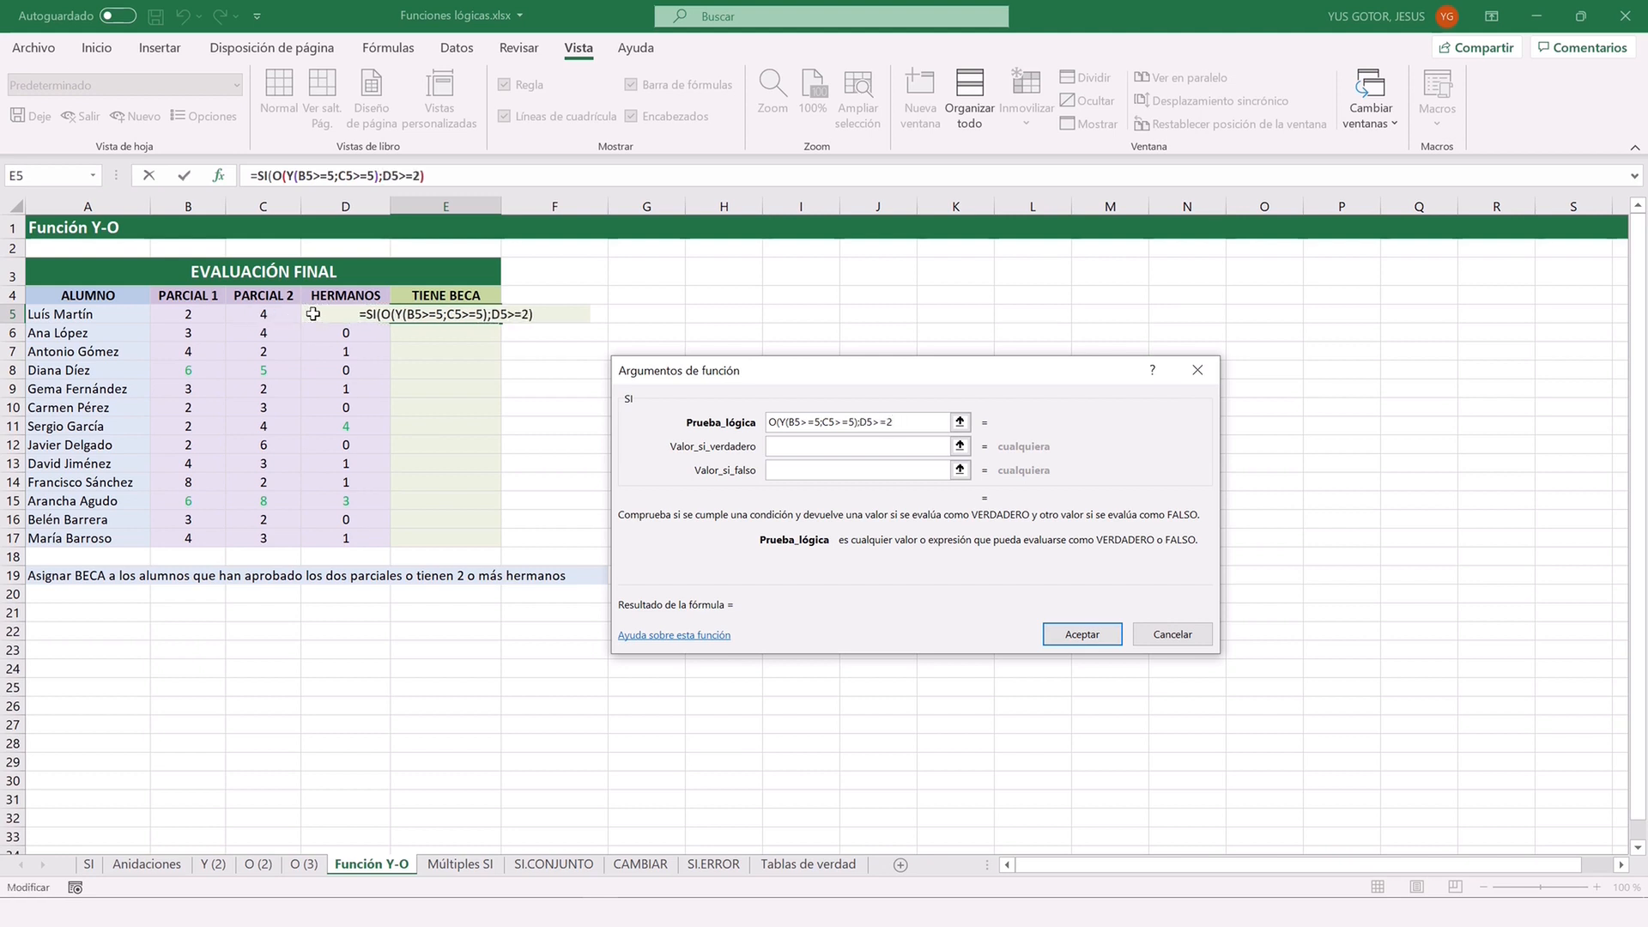
Finish the Función Y-O formula in E5 with "SI" if true and "NO" if false, and fill it down to E17.
{"action": "key", "text": "Tab"}
{"action": "type", "text": "SI"}
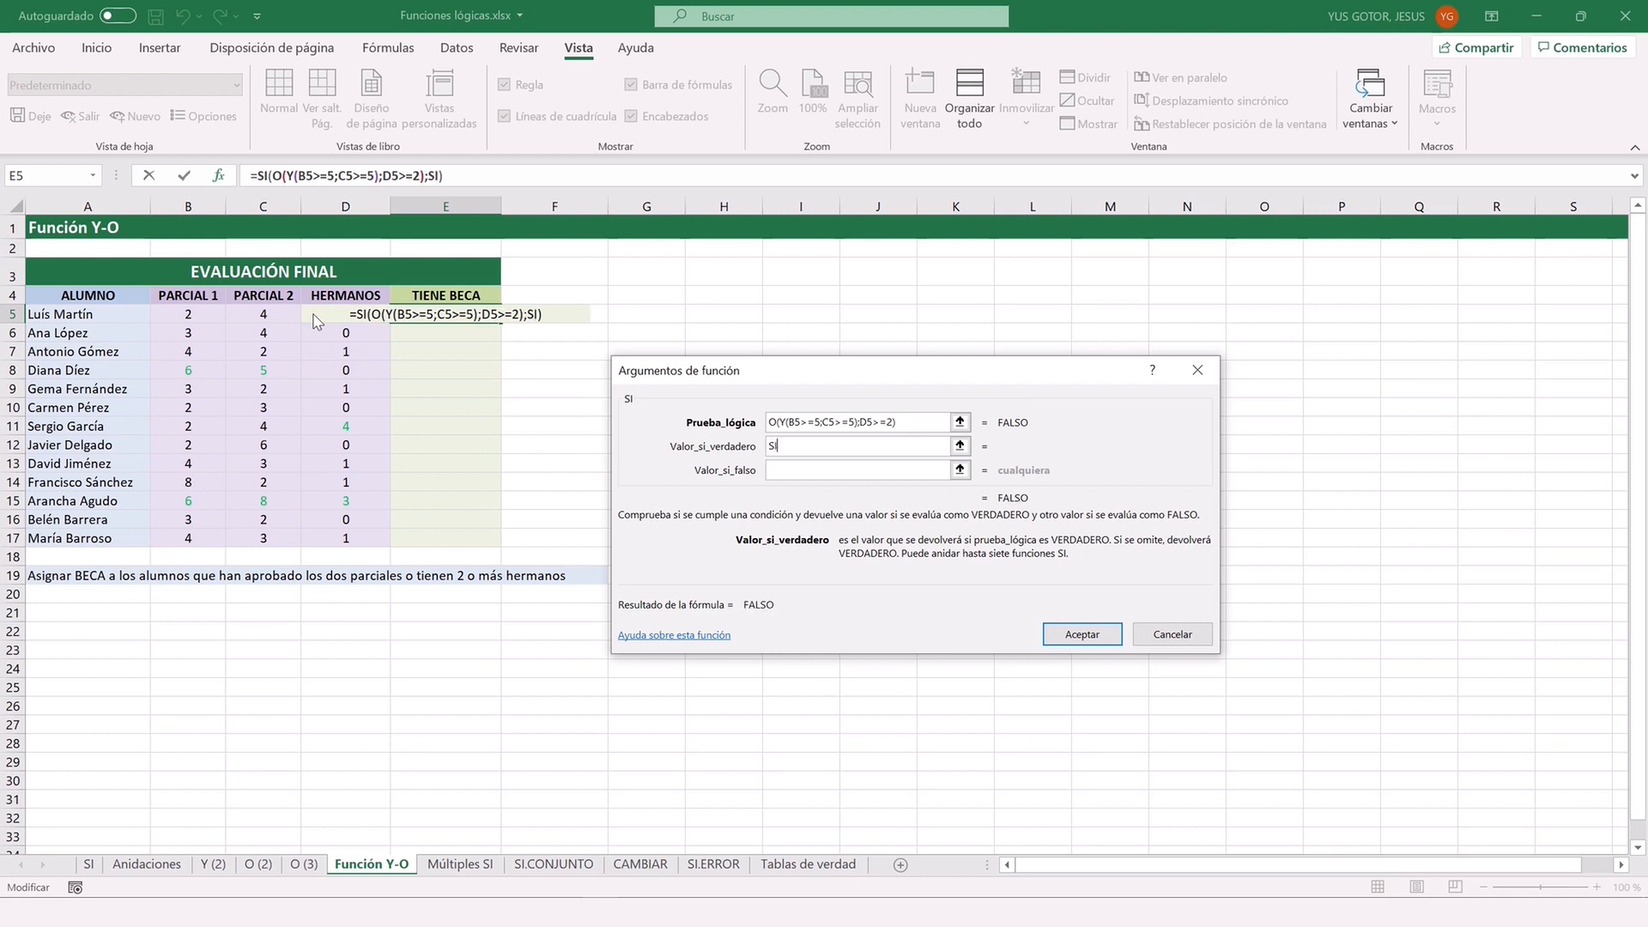
{"action": "key", "text": "Tab"}
{"action": "type", "text": "NO"}
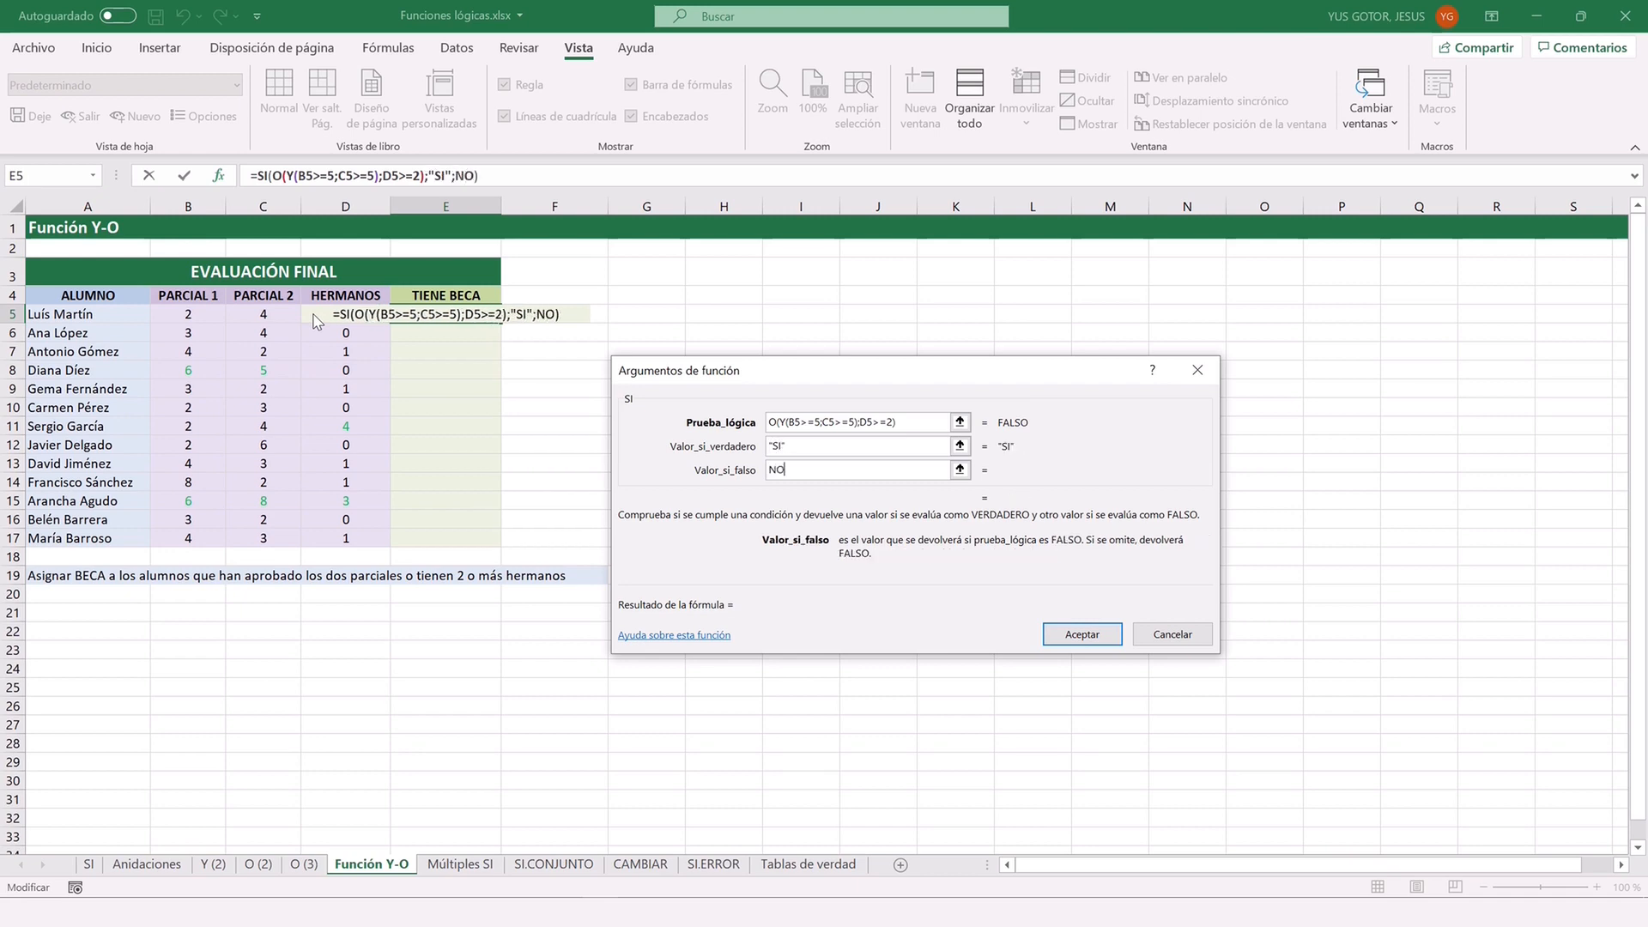
{"action": "key", "text": "Tab"}
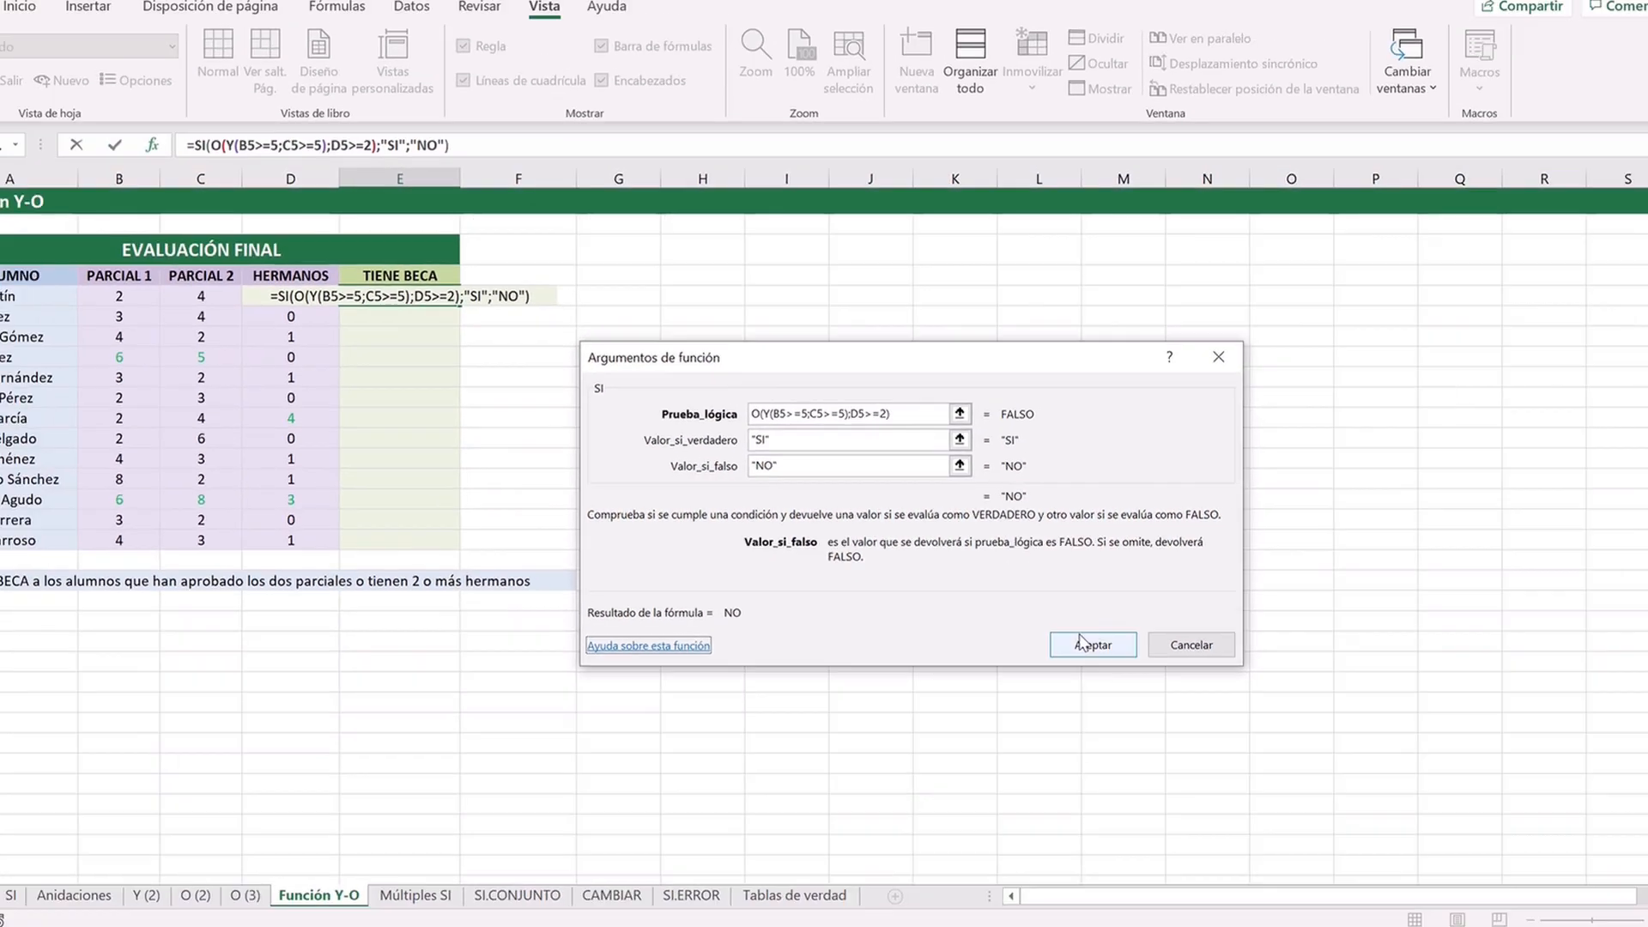
{"action": "left_click", "coordinate": [1244, 793]}
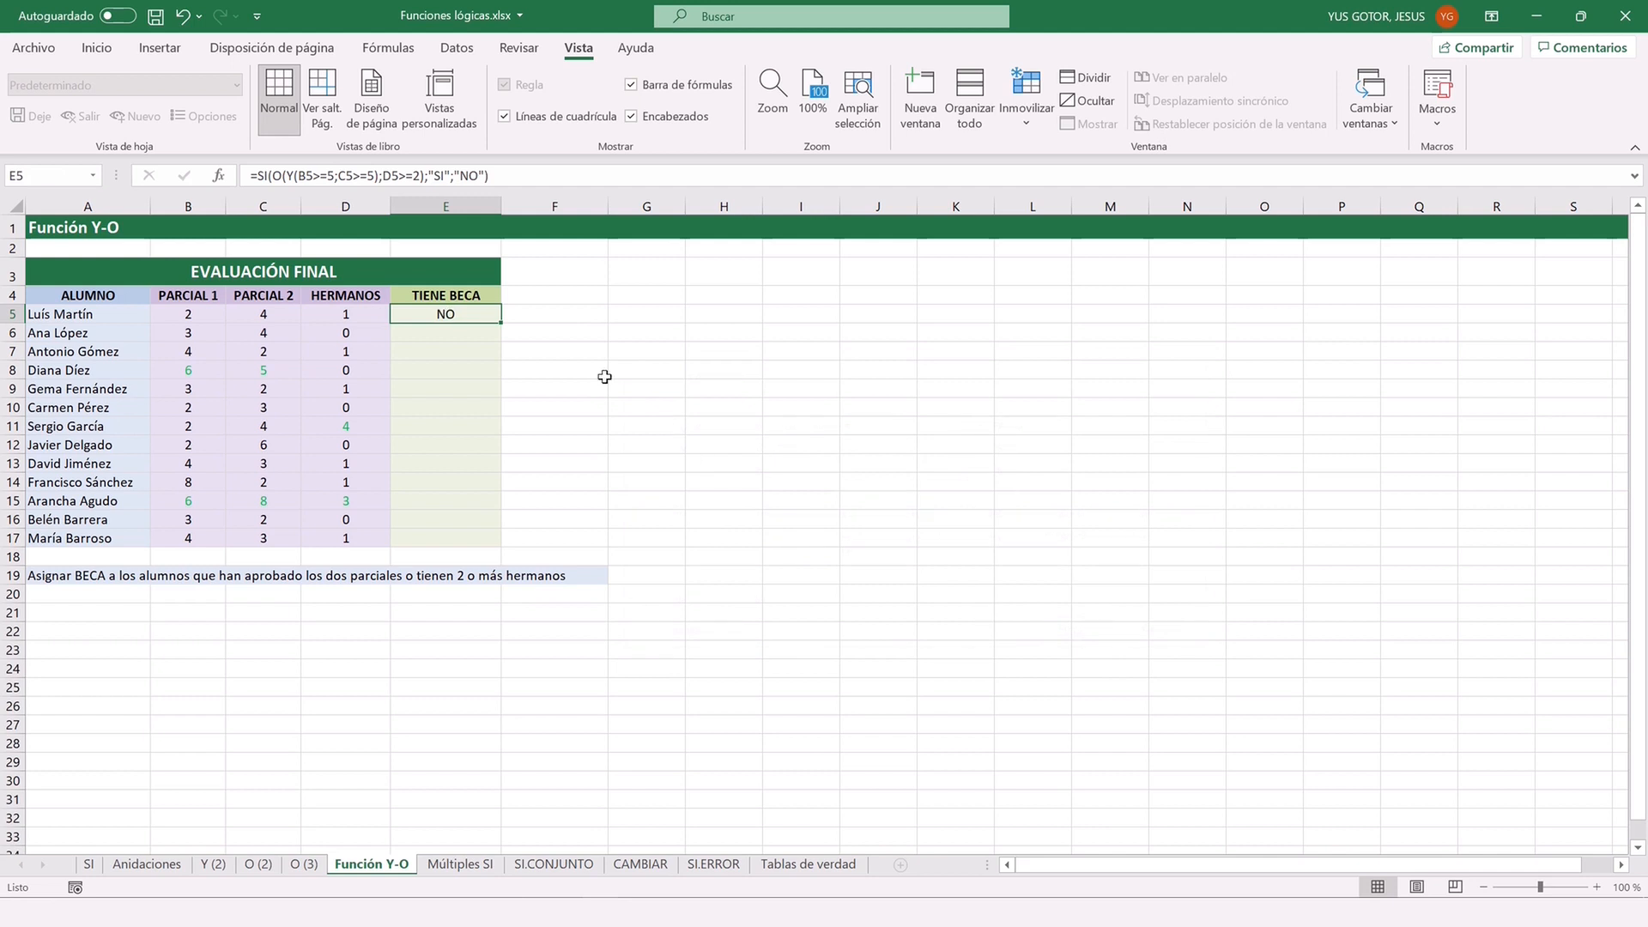
{"action": "double_click", "coordinate": [501, 323]}
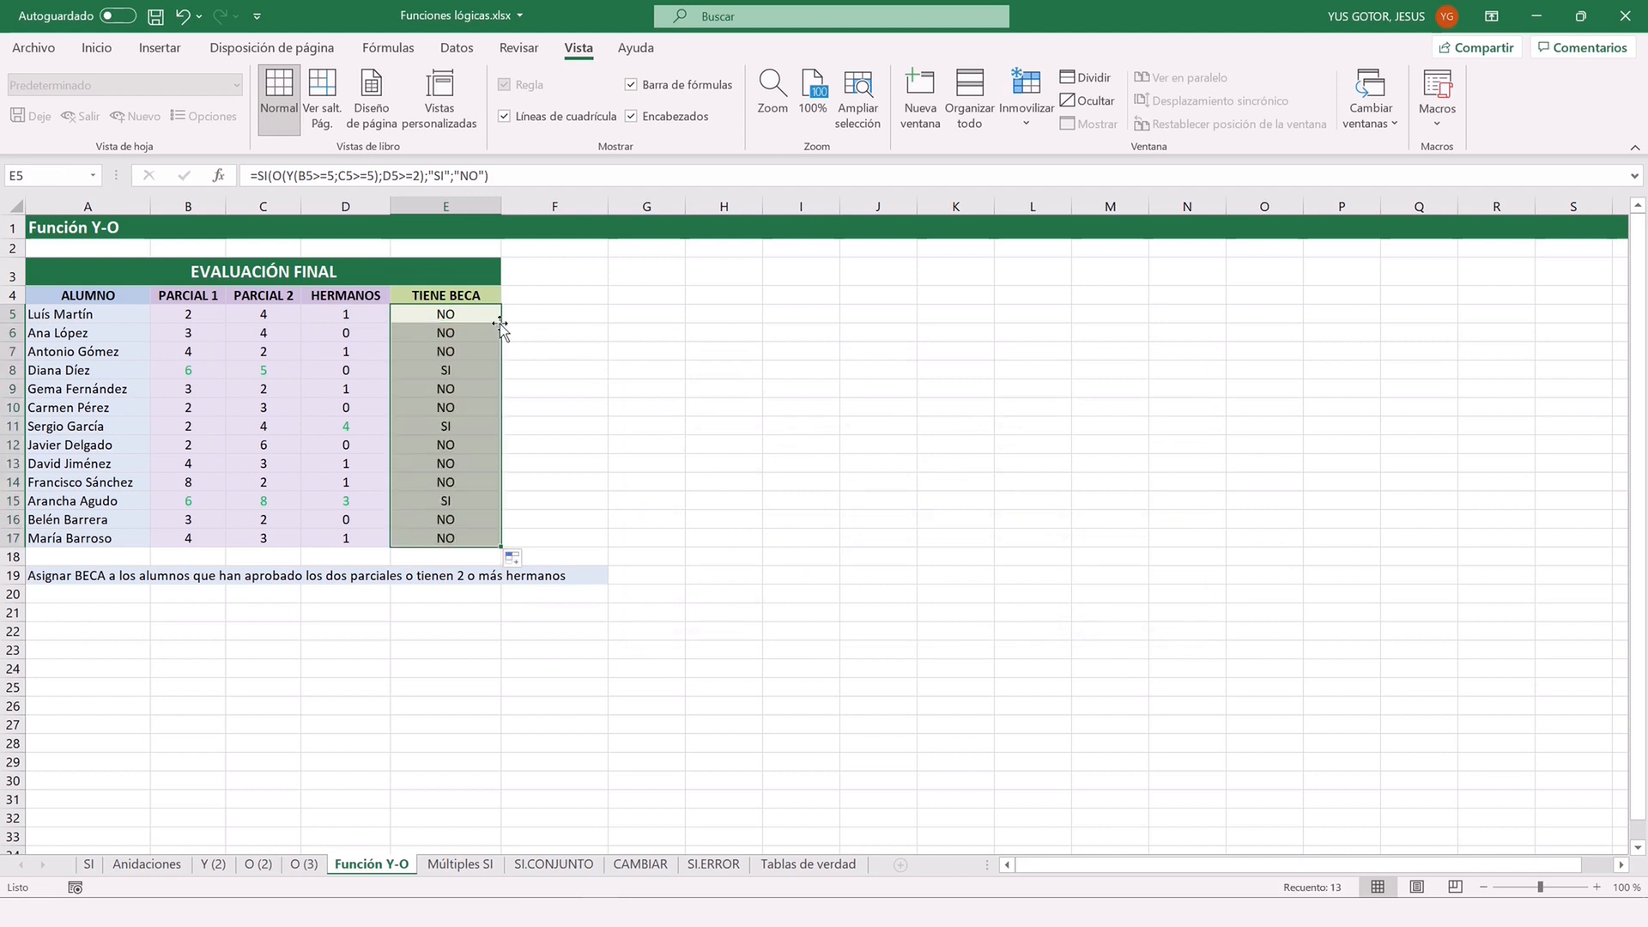
Check the partial grades, HERMANOS values and TIENE BECA formulas in rows 8, 11 and 15 of the Función Y-O sheet.
{"action": "left_click", "coordinate": [174, 369]}
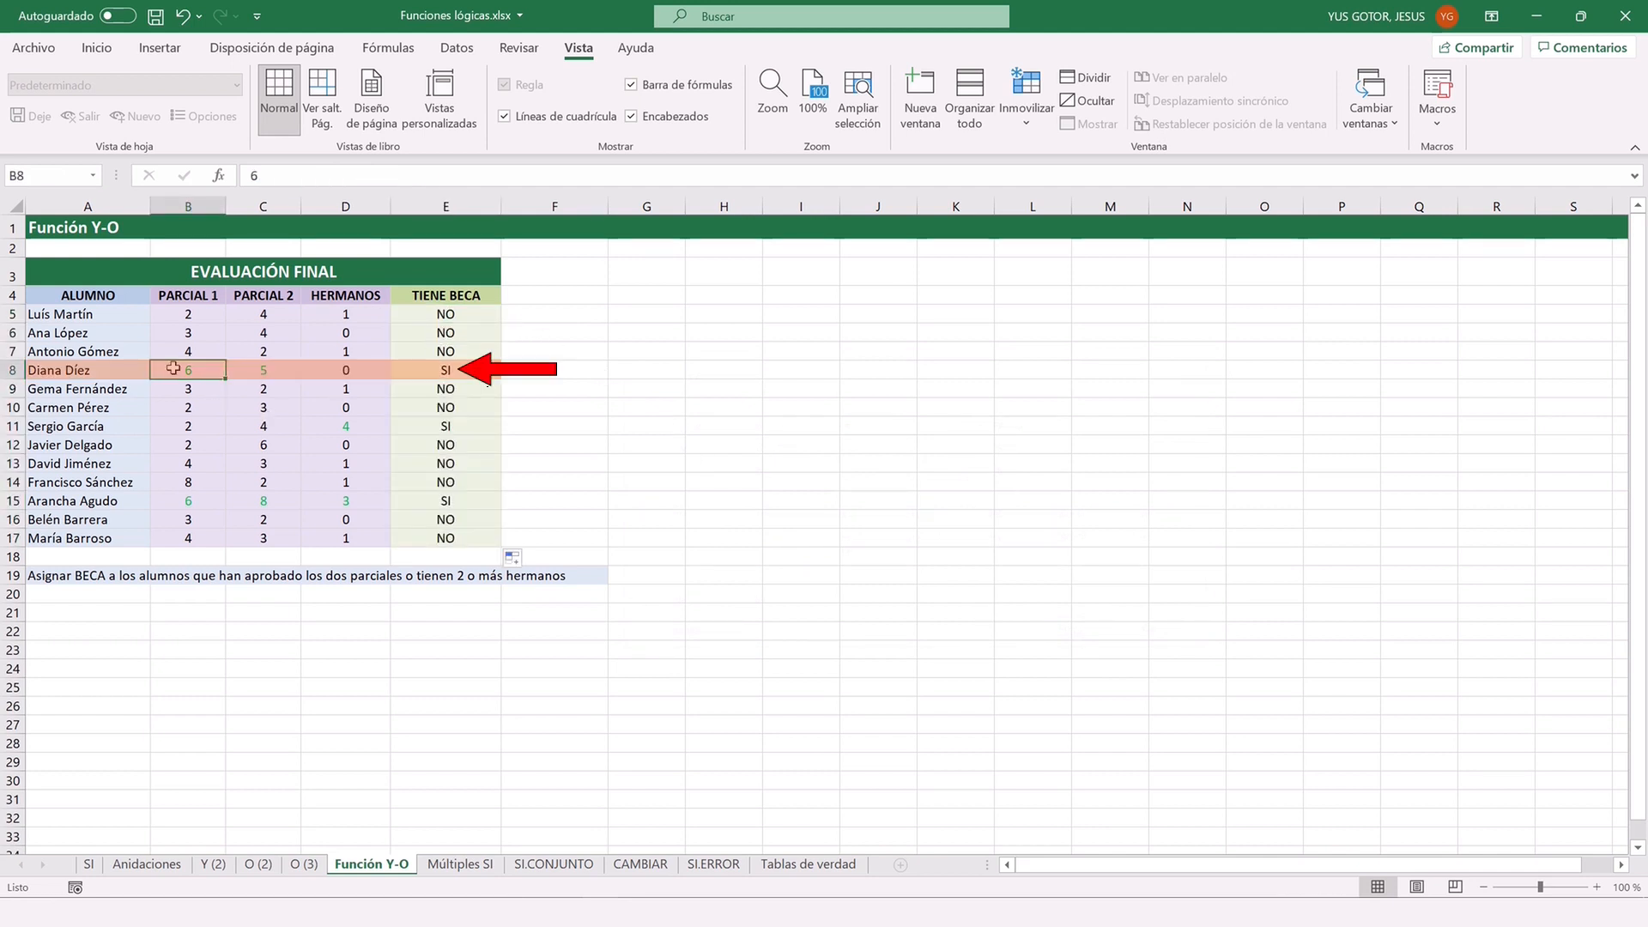
{"action": "left_click", "coordinate": [337, 371]}
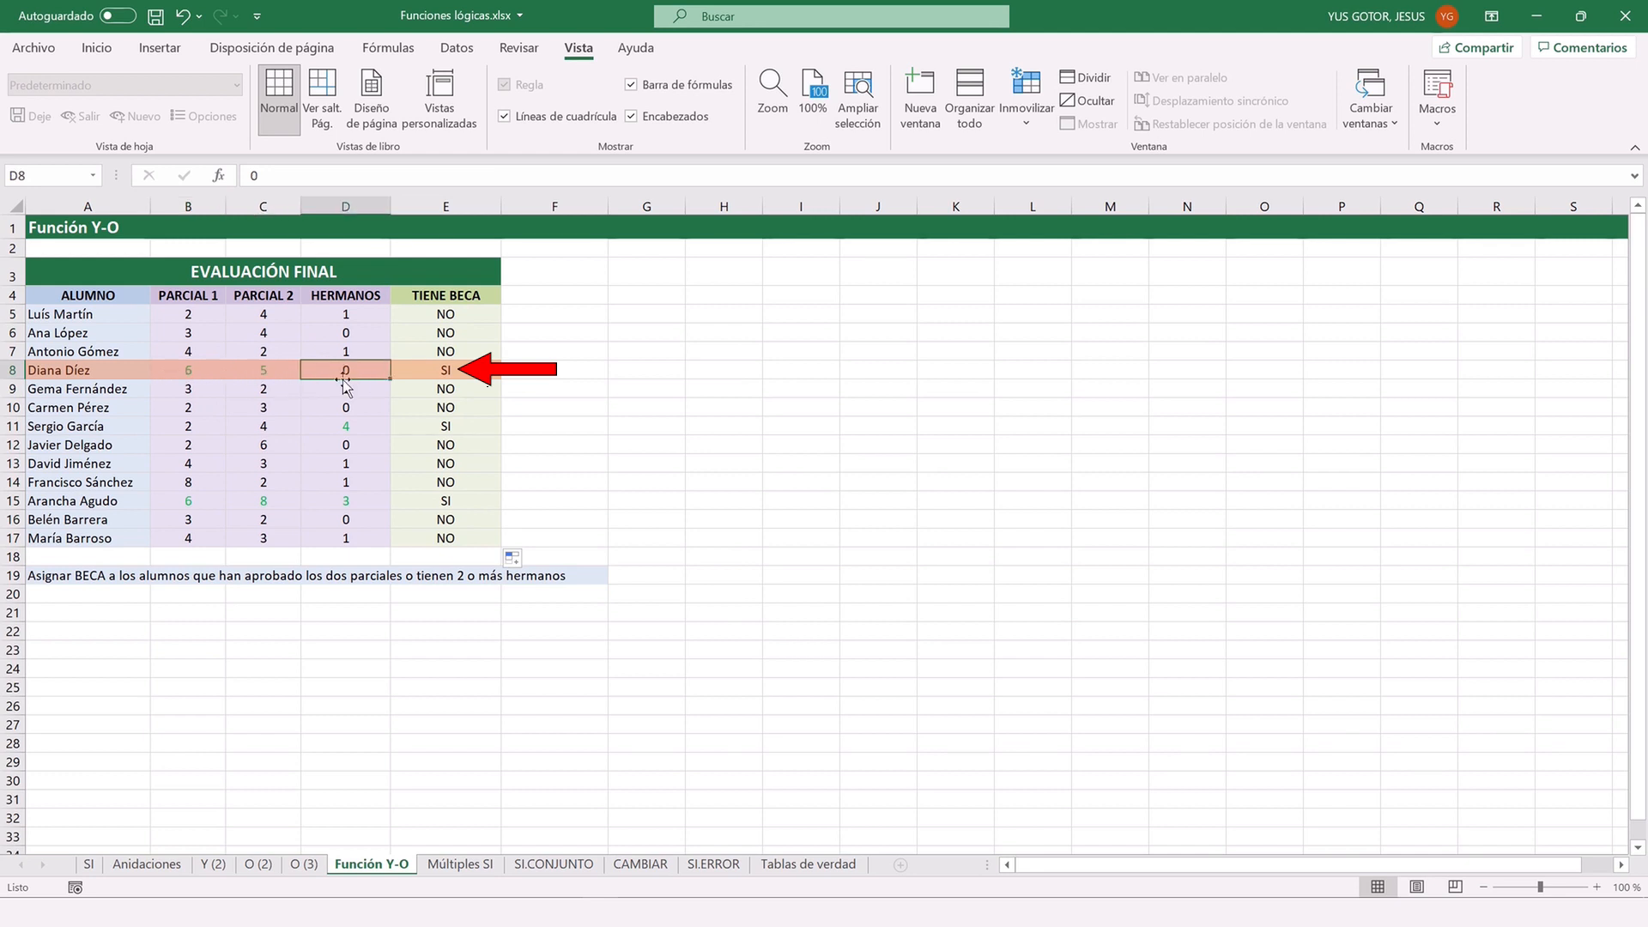
{"action": "left_click", "coordinate": [448, 369]}
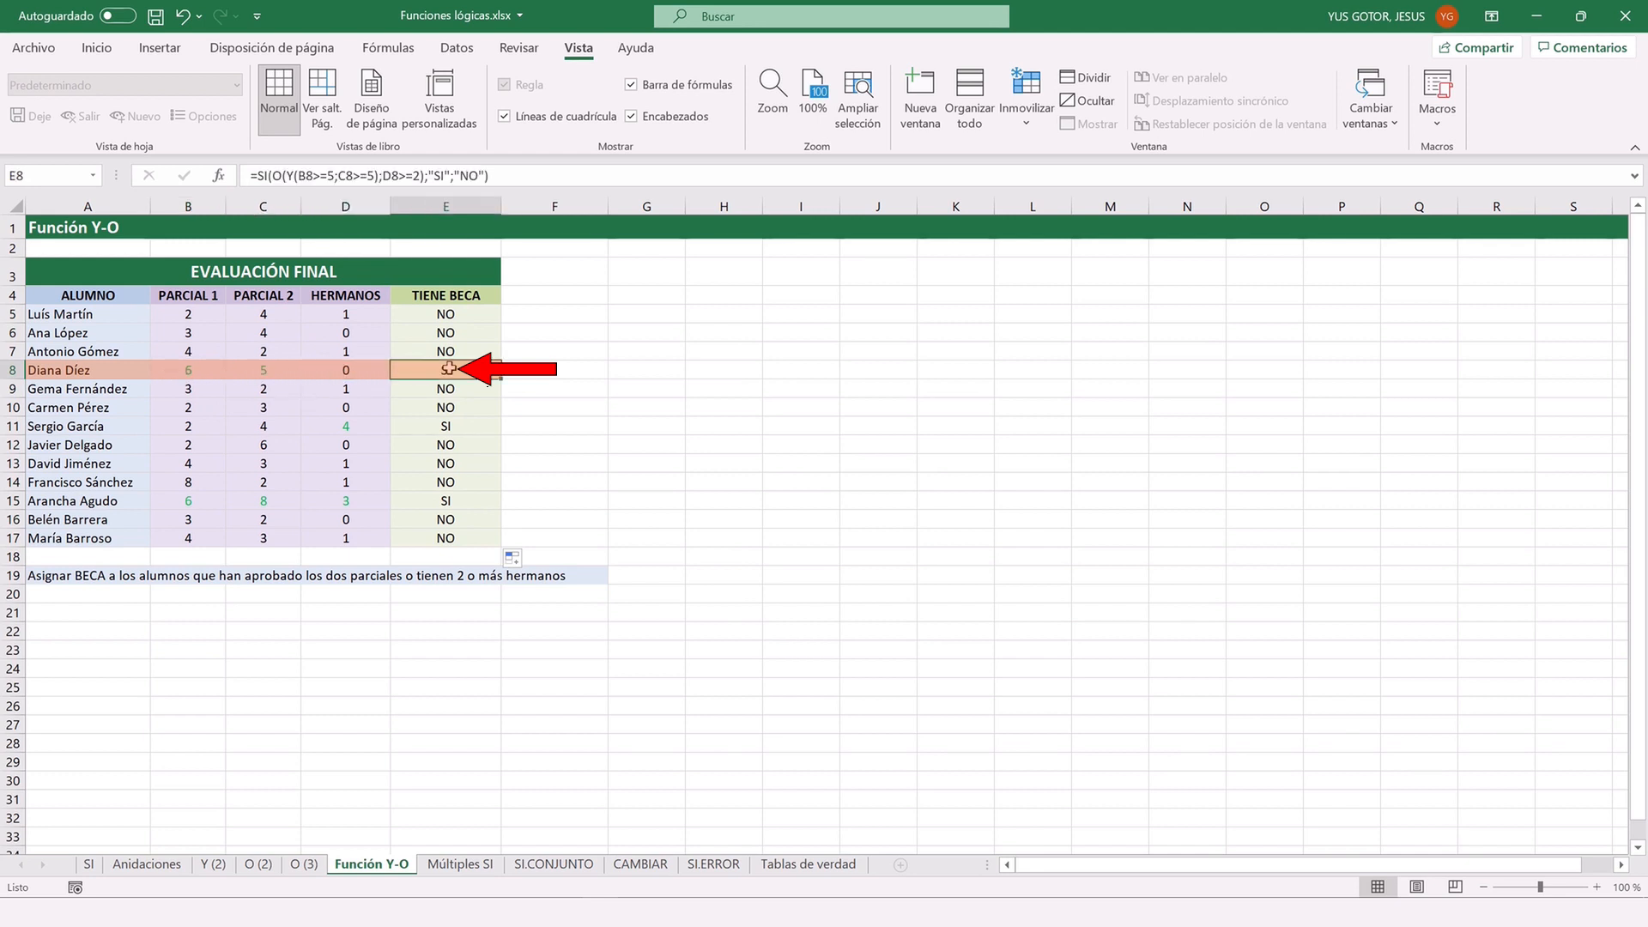
{"action": "left_click", "coordinate": [187, 426]}
{"action": "left_click", "coordinate": [269, 426]}
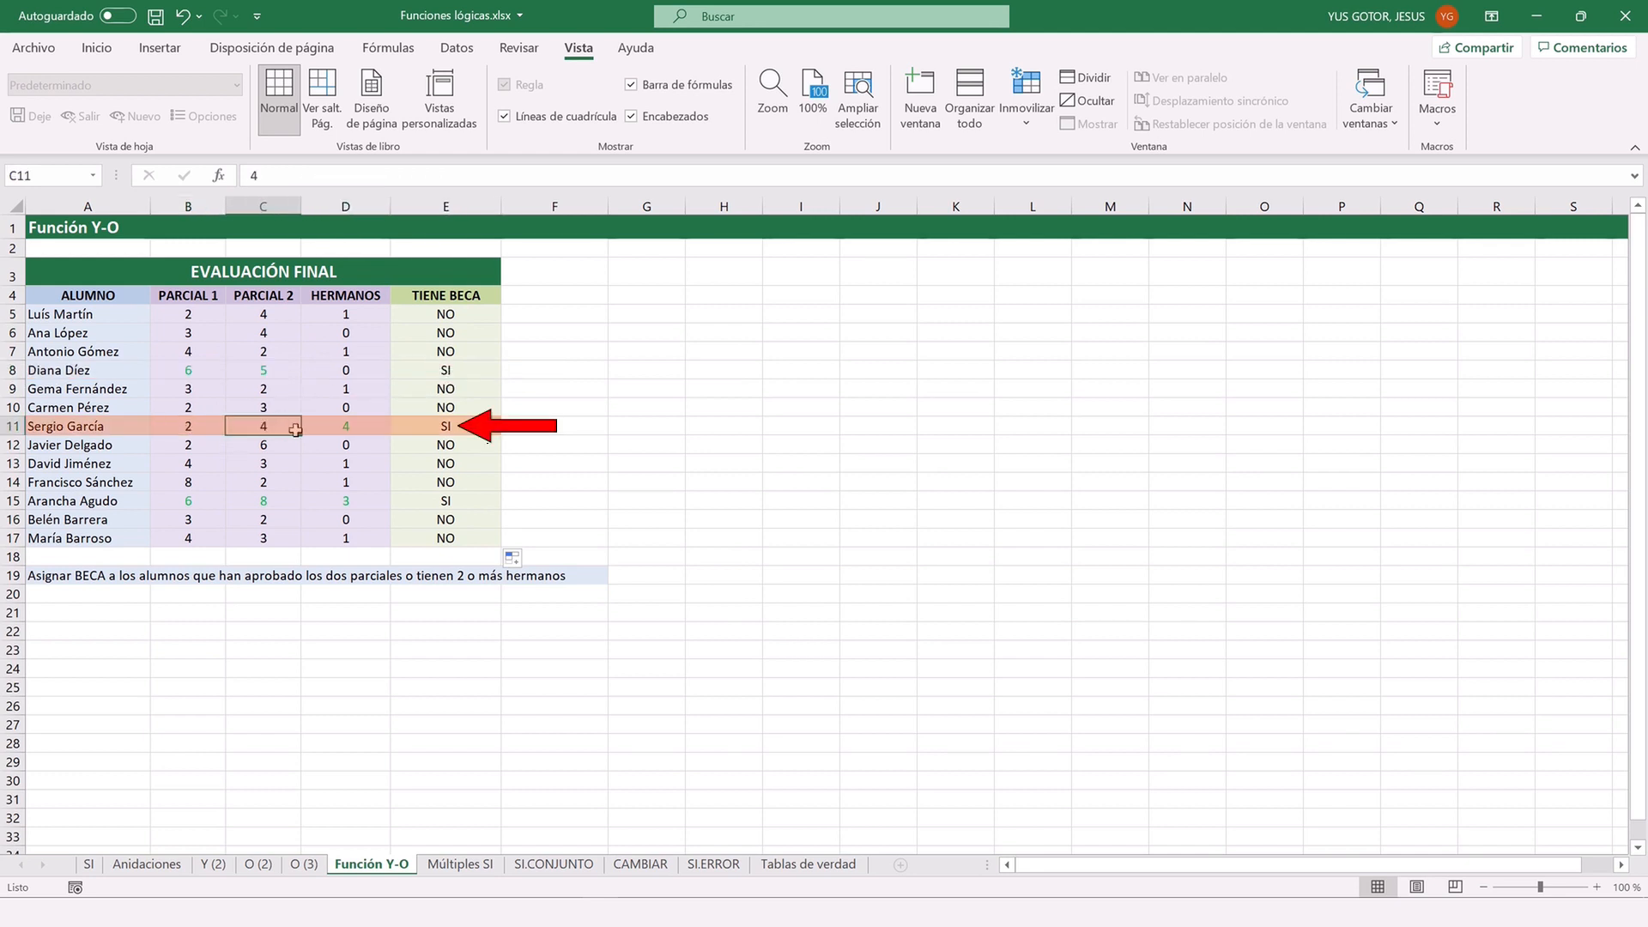
{"action": "left_click", "coordinate": [345, 426]}
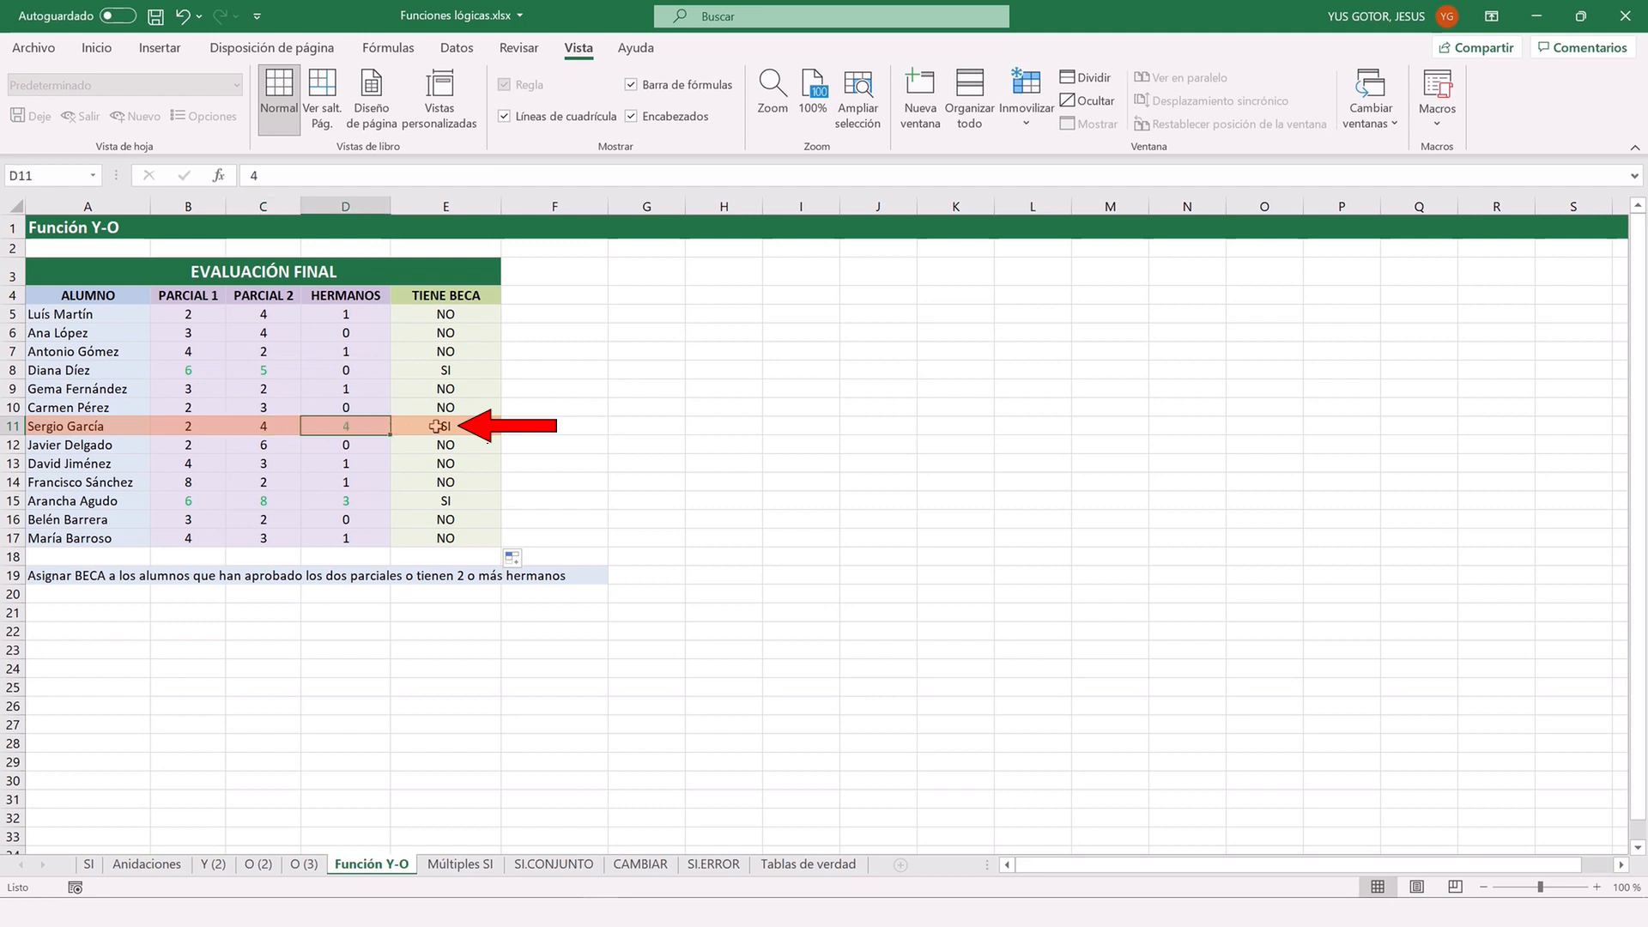
{"action": "left_click", "coordinate": [437, 426]}
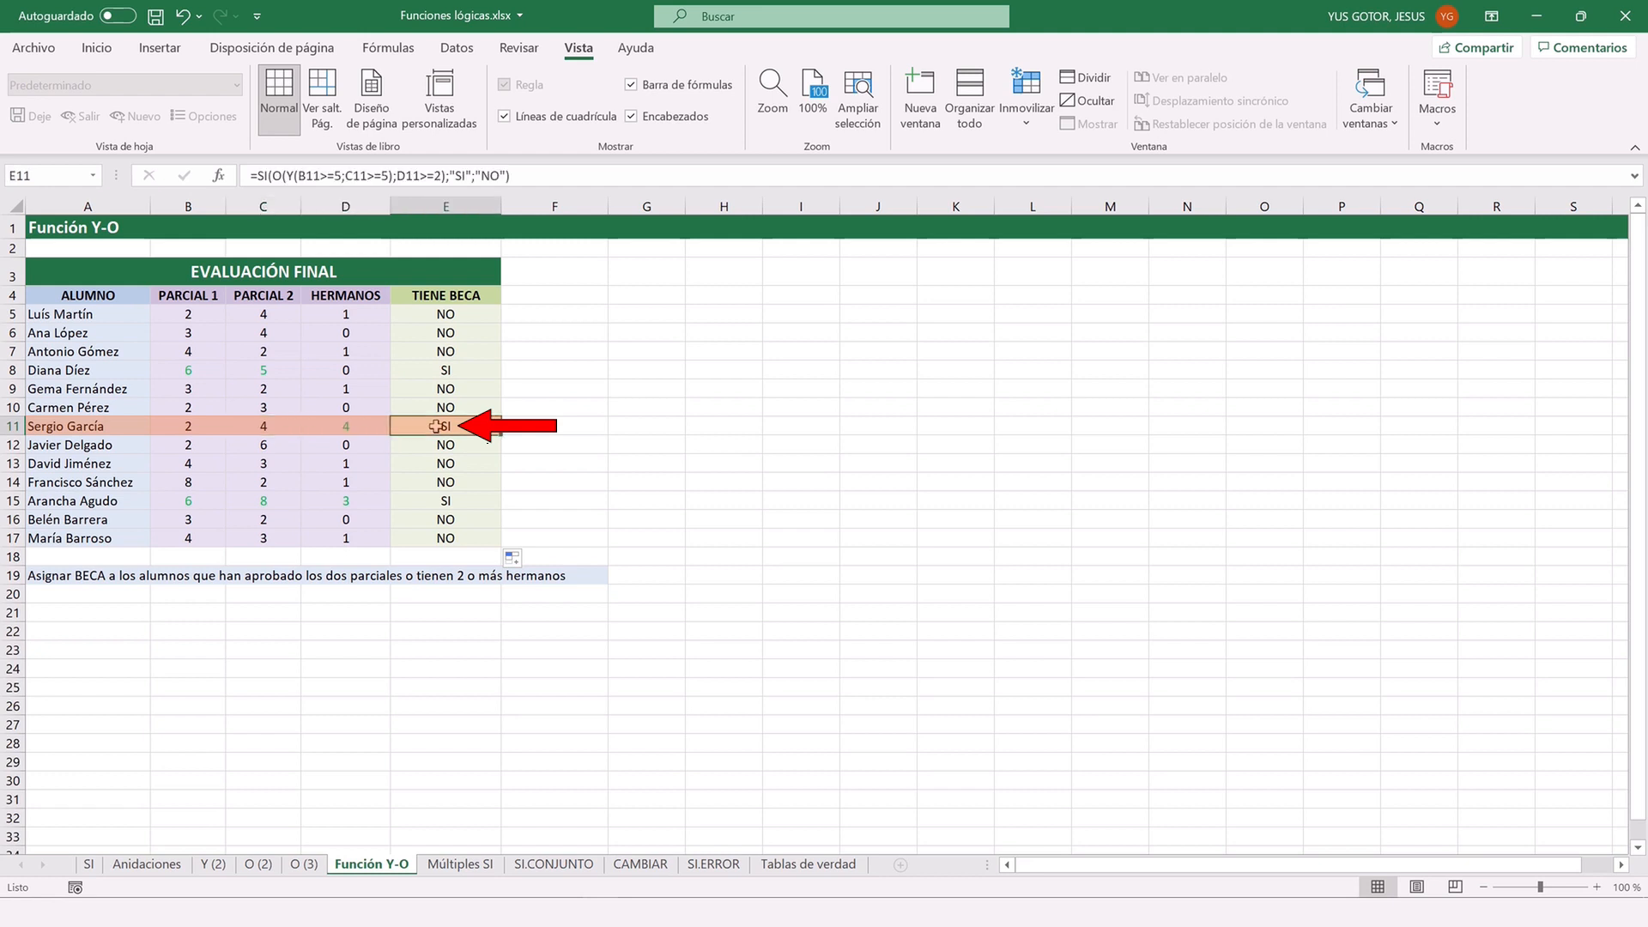
{"action": "left_click", "coordinate": [340, 501]}
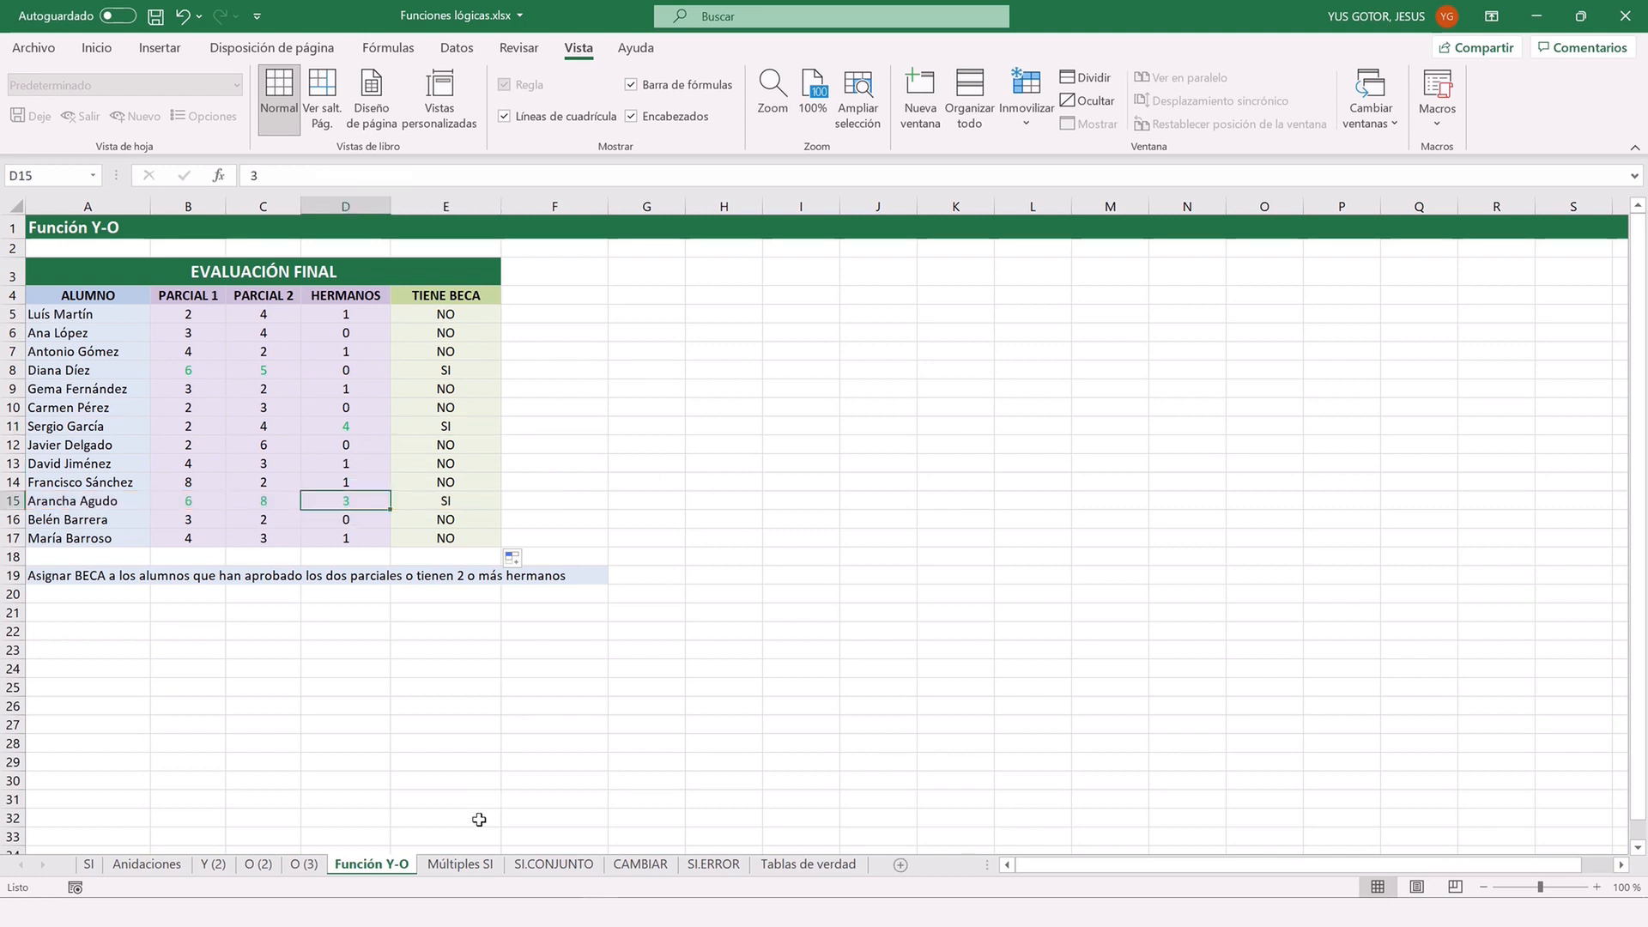
On the Múltiples SI sheet, examine the NOTA values in rows 10 to 15 against the grade labels listed below the table.
{"action": "left_click", "coordinate": [461, 864]}
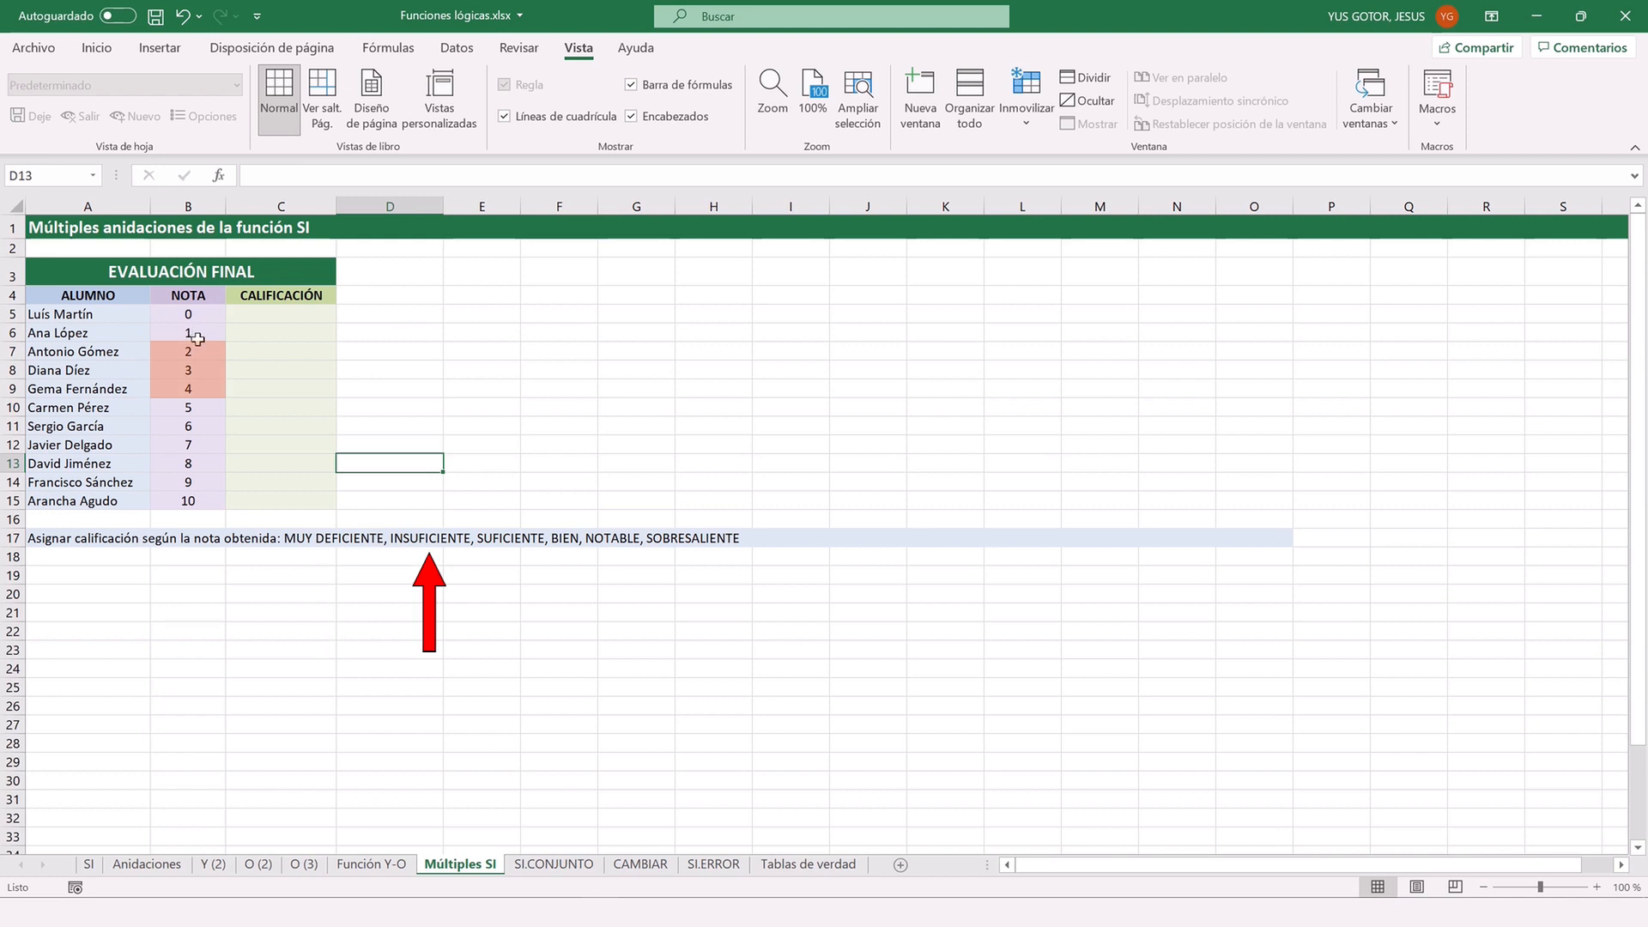
{"action": "left_click", "coordinate": [201, 411]}
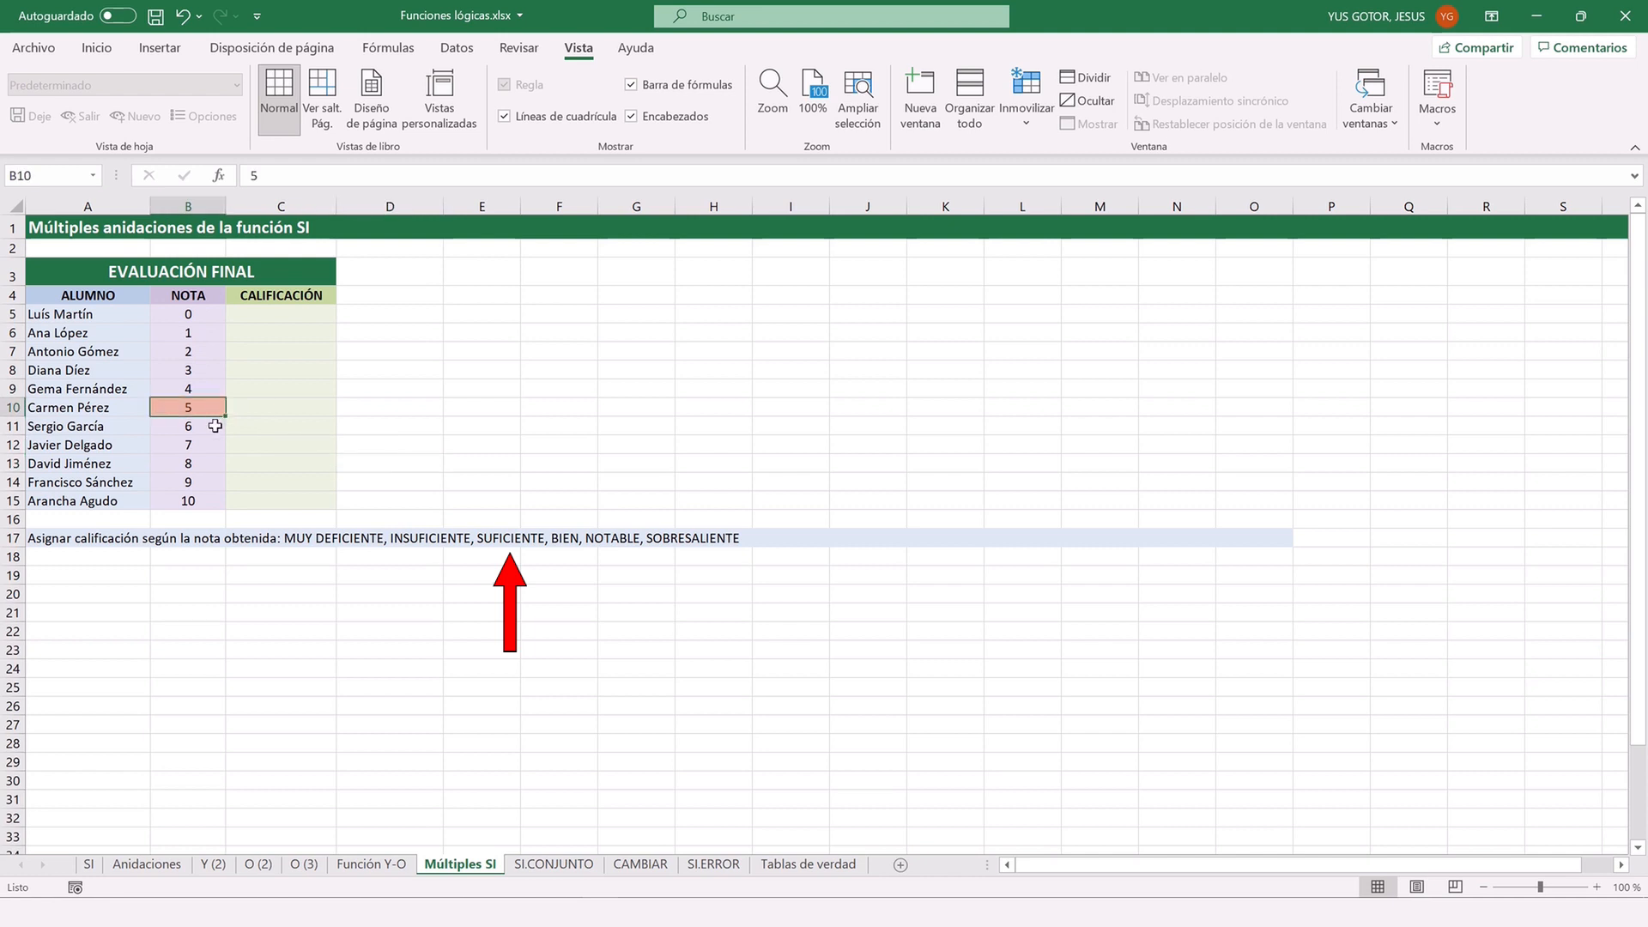
{"action": "left_click", "coordinate": [208, 427]}
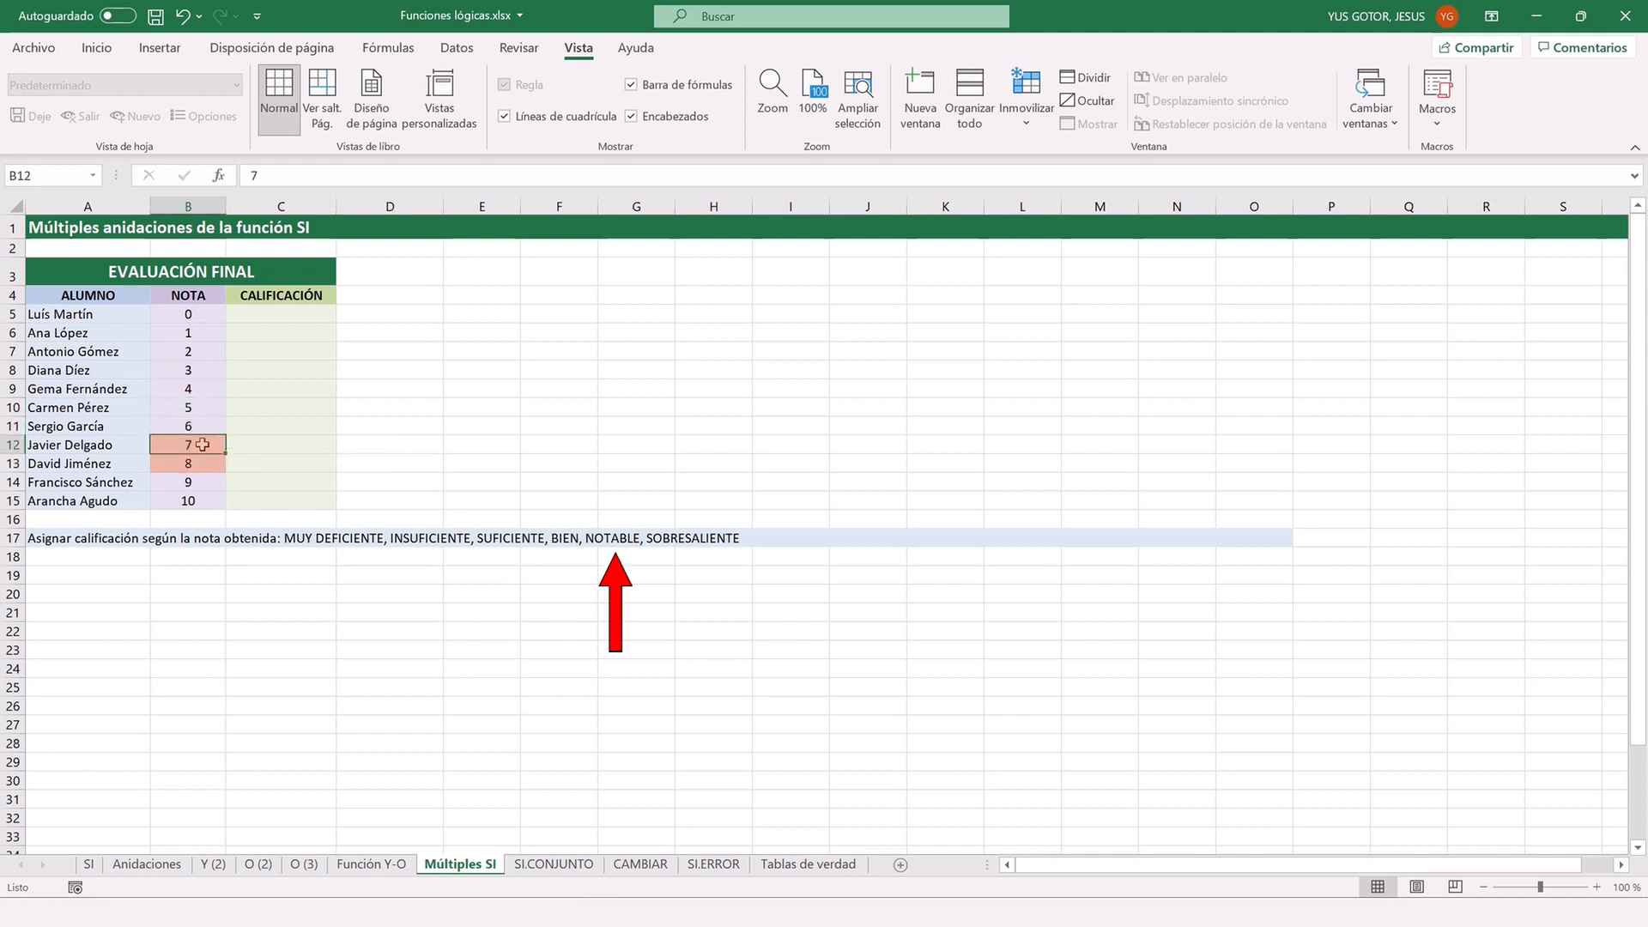
{"action": "left_click", "coordinate": [201, 464]}
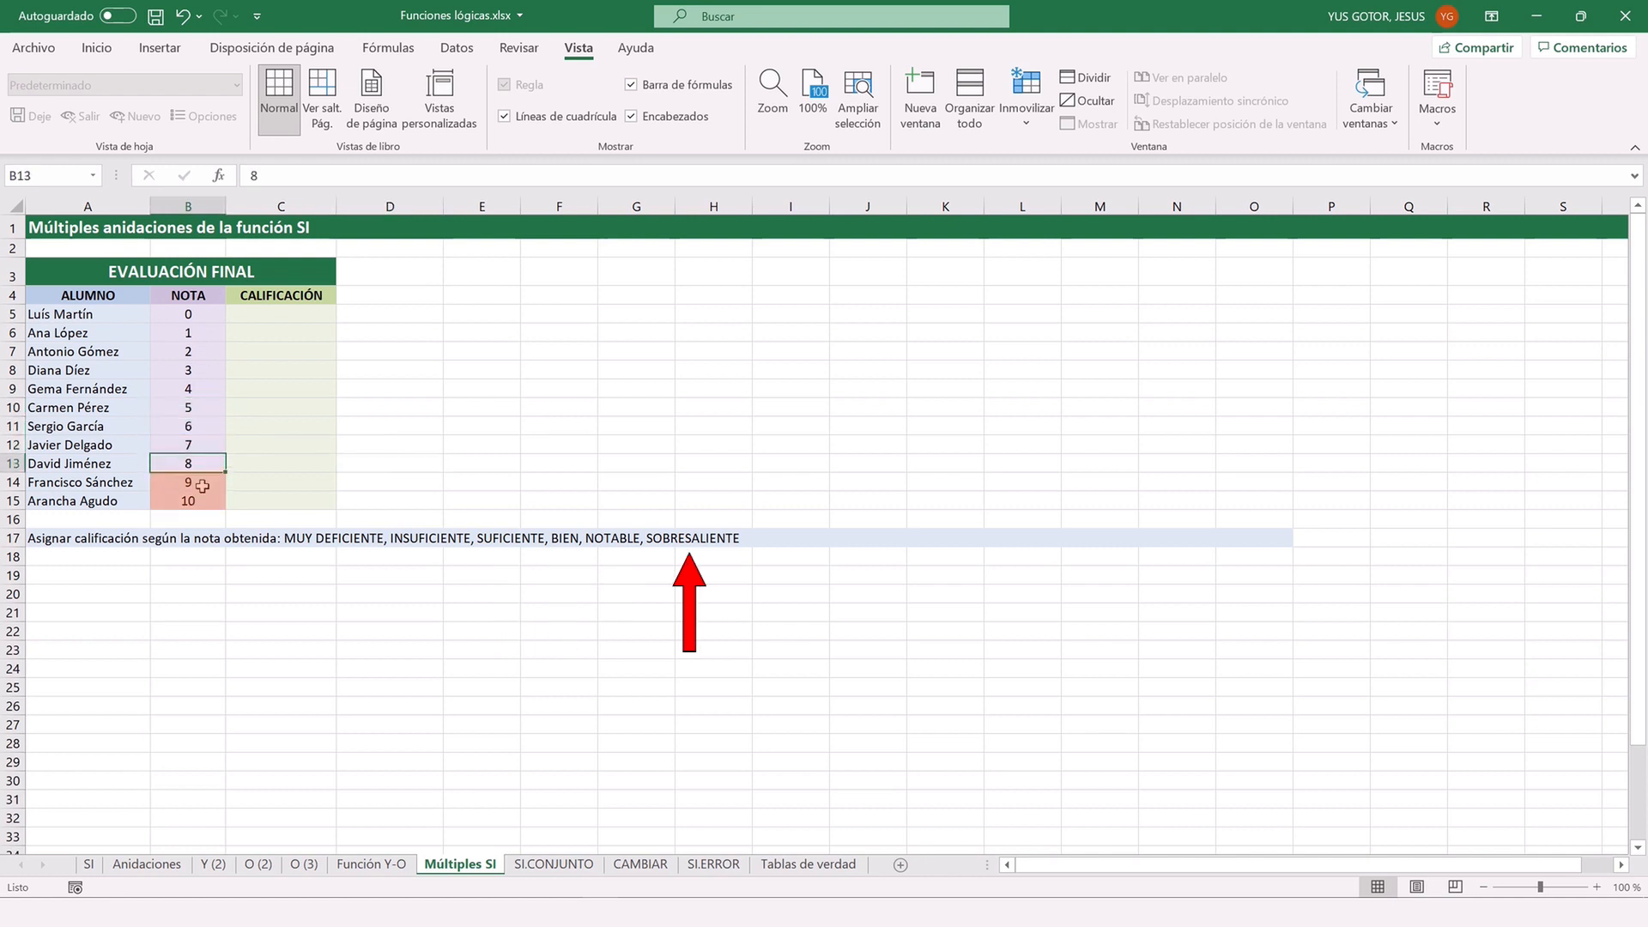
{"action": "left_click", "coordinate": [205, 482]}
{"action": "left_click", "coordinate": [206, 500]}
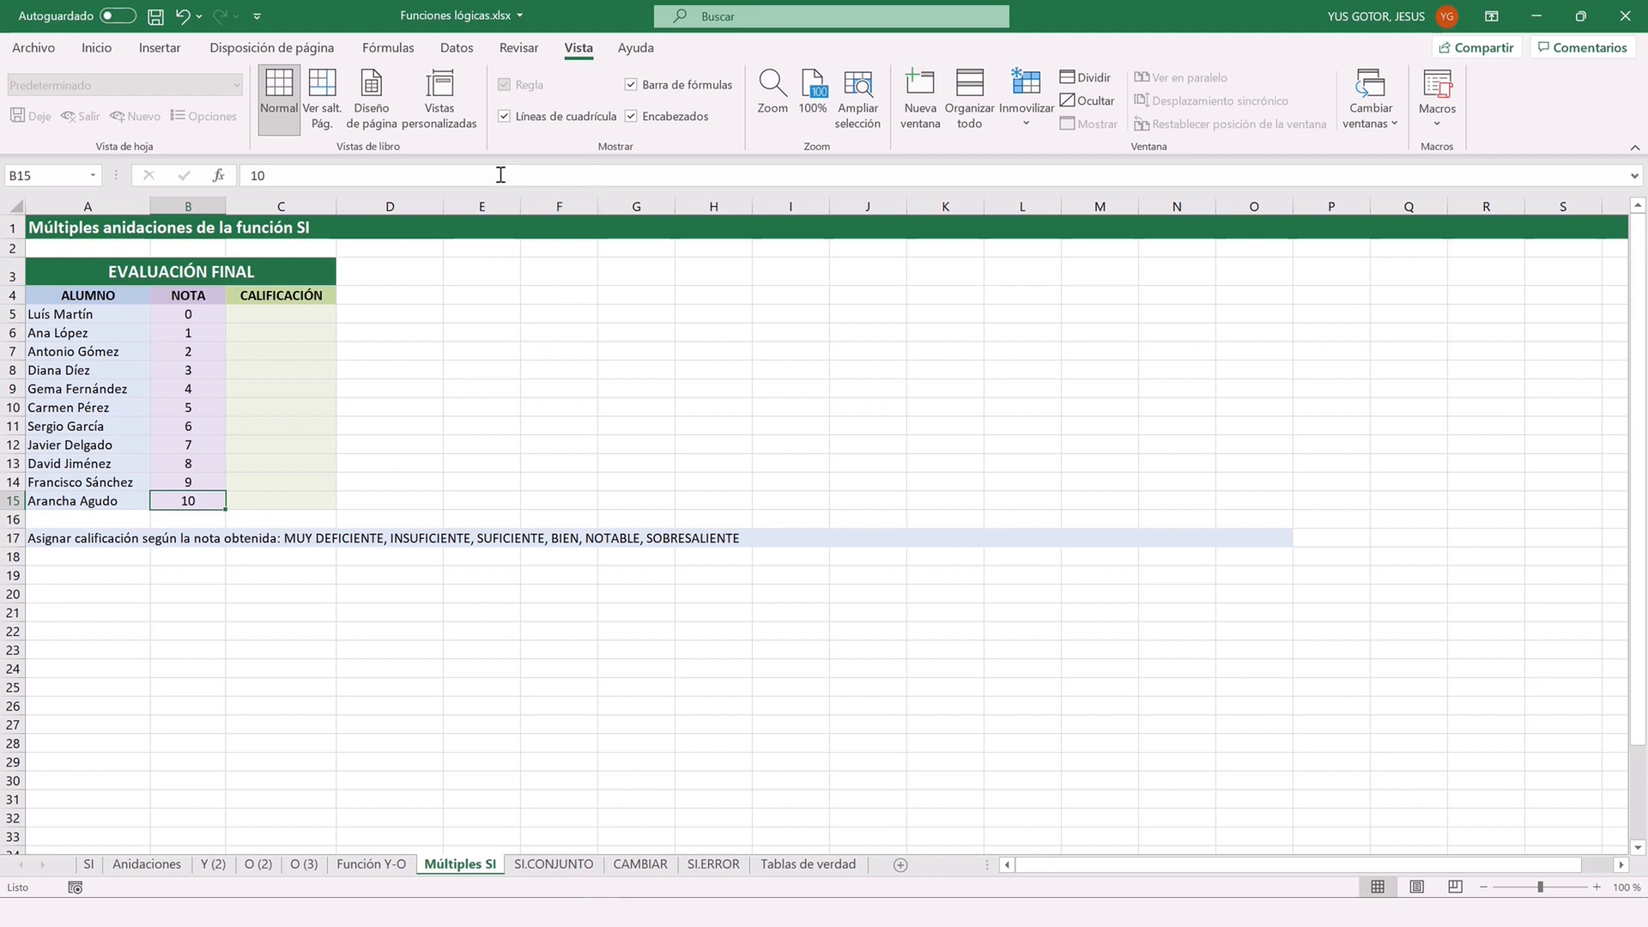
Enlarge the formula bar to several lines and start the formula in C5 with =SI(B5<2;"MUY DEFICIENTE";.
{"action": "left_click", "coordinate": [596, 178]}
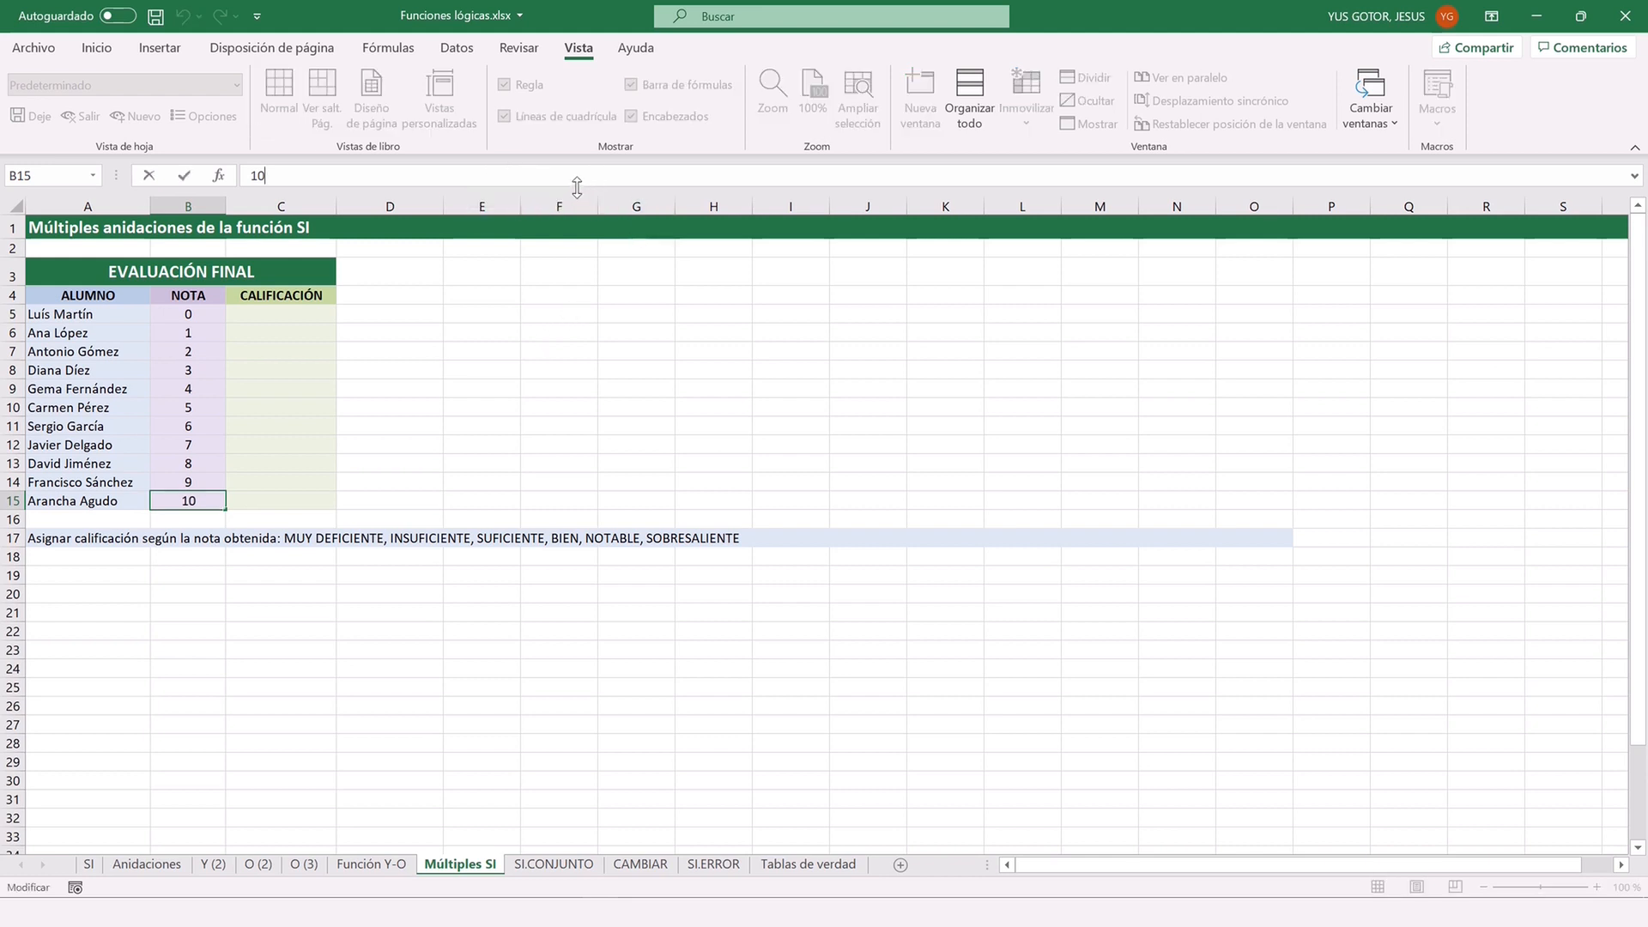
{"action": "left_click_drag", "start_coordinate": [576, 187], "coordinate": [584, 335]}
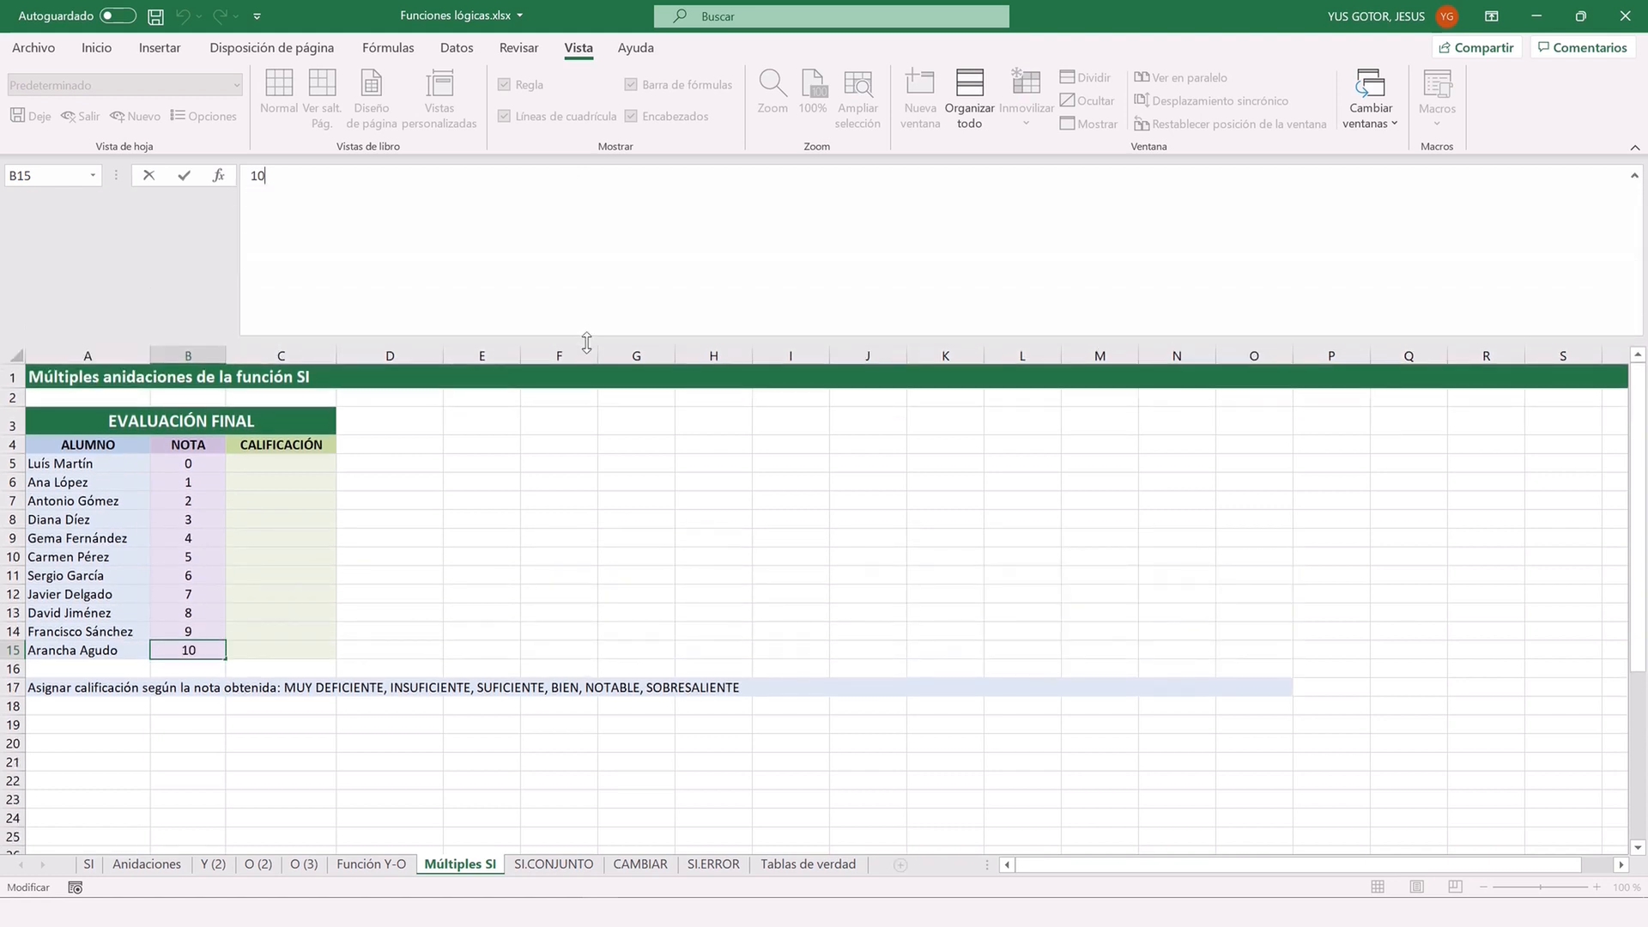
{"action": "left_click", "coordinate": [286, 460]}
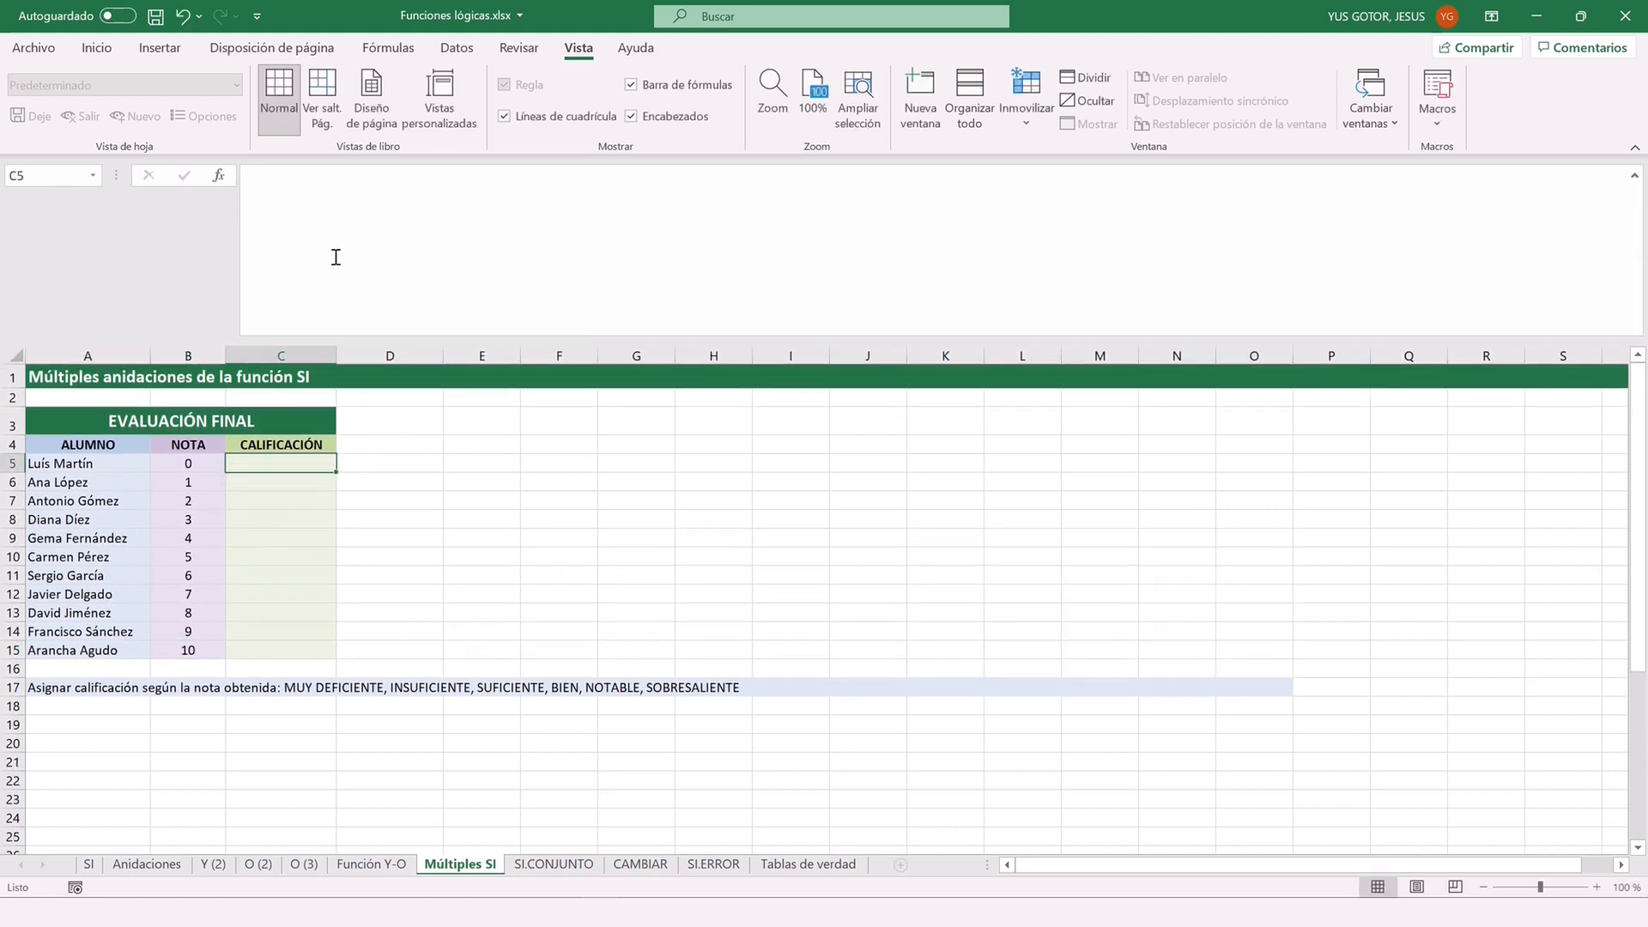
{"action": "left_click", "coordinate": [359, 178]}
{"action": "type", "text": "=SI("}
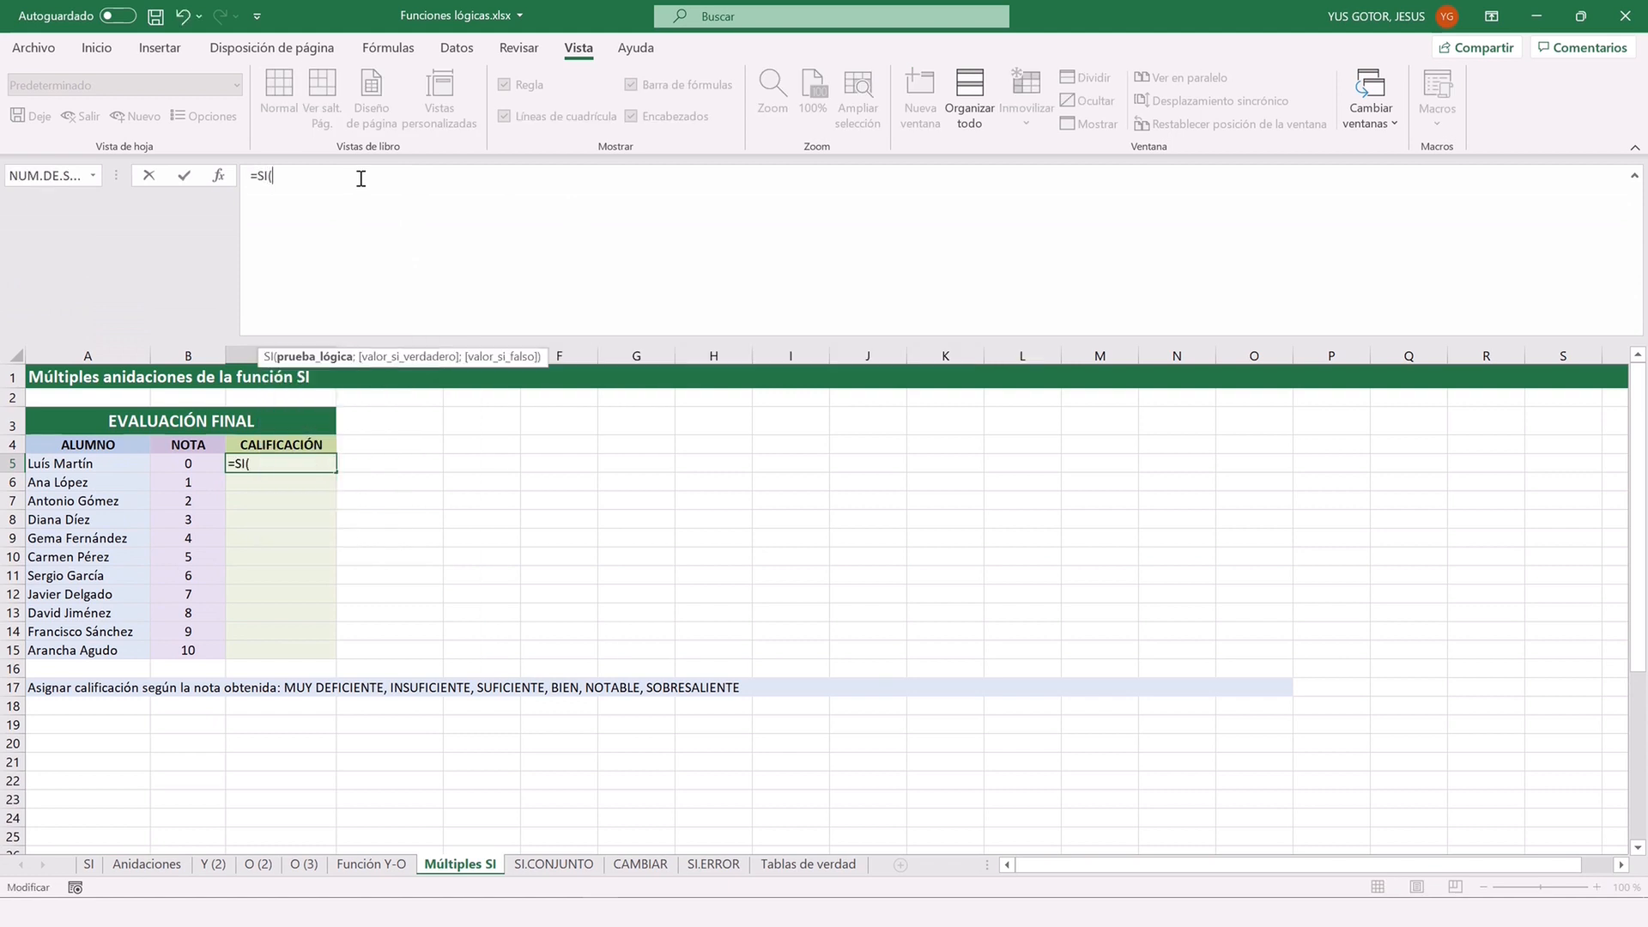
{"action": "left_click", "coordinate": [201, 464]}
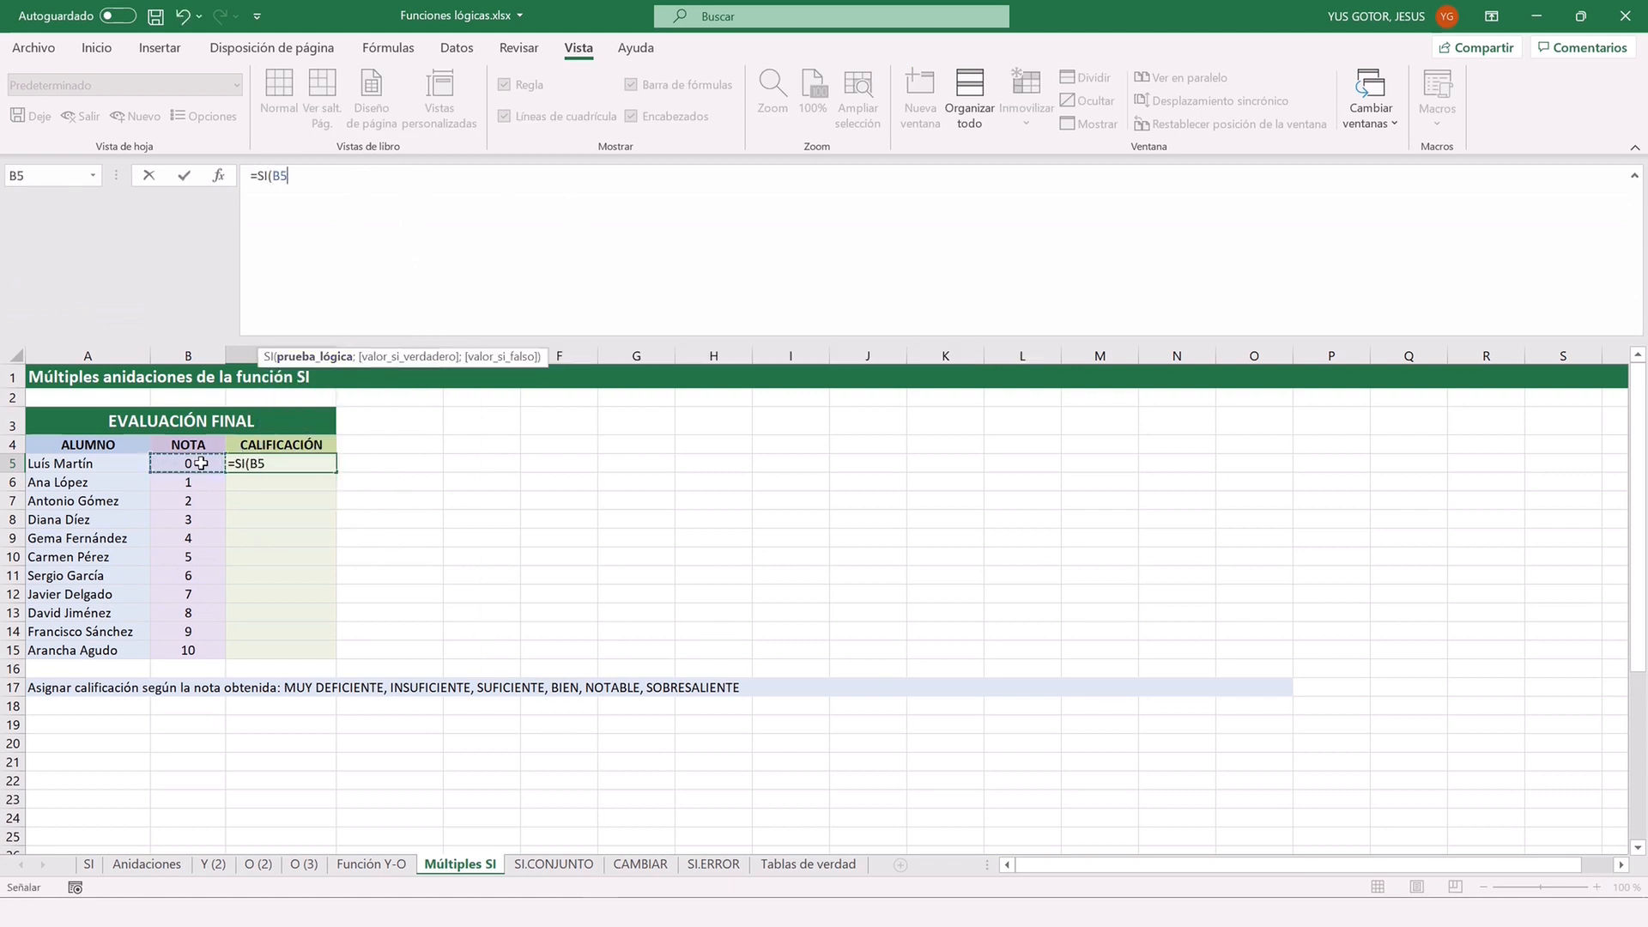
{"action": "type", "text": "<2;"}
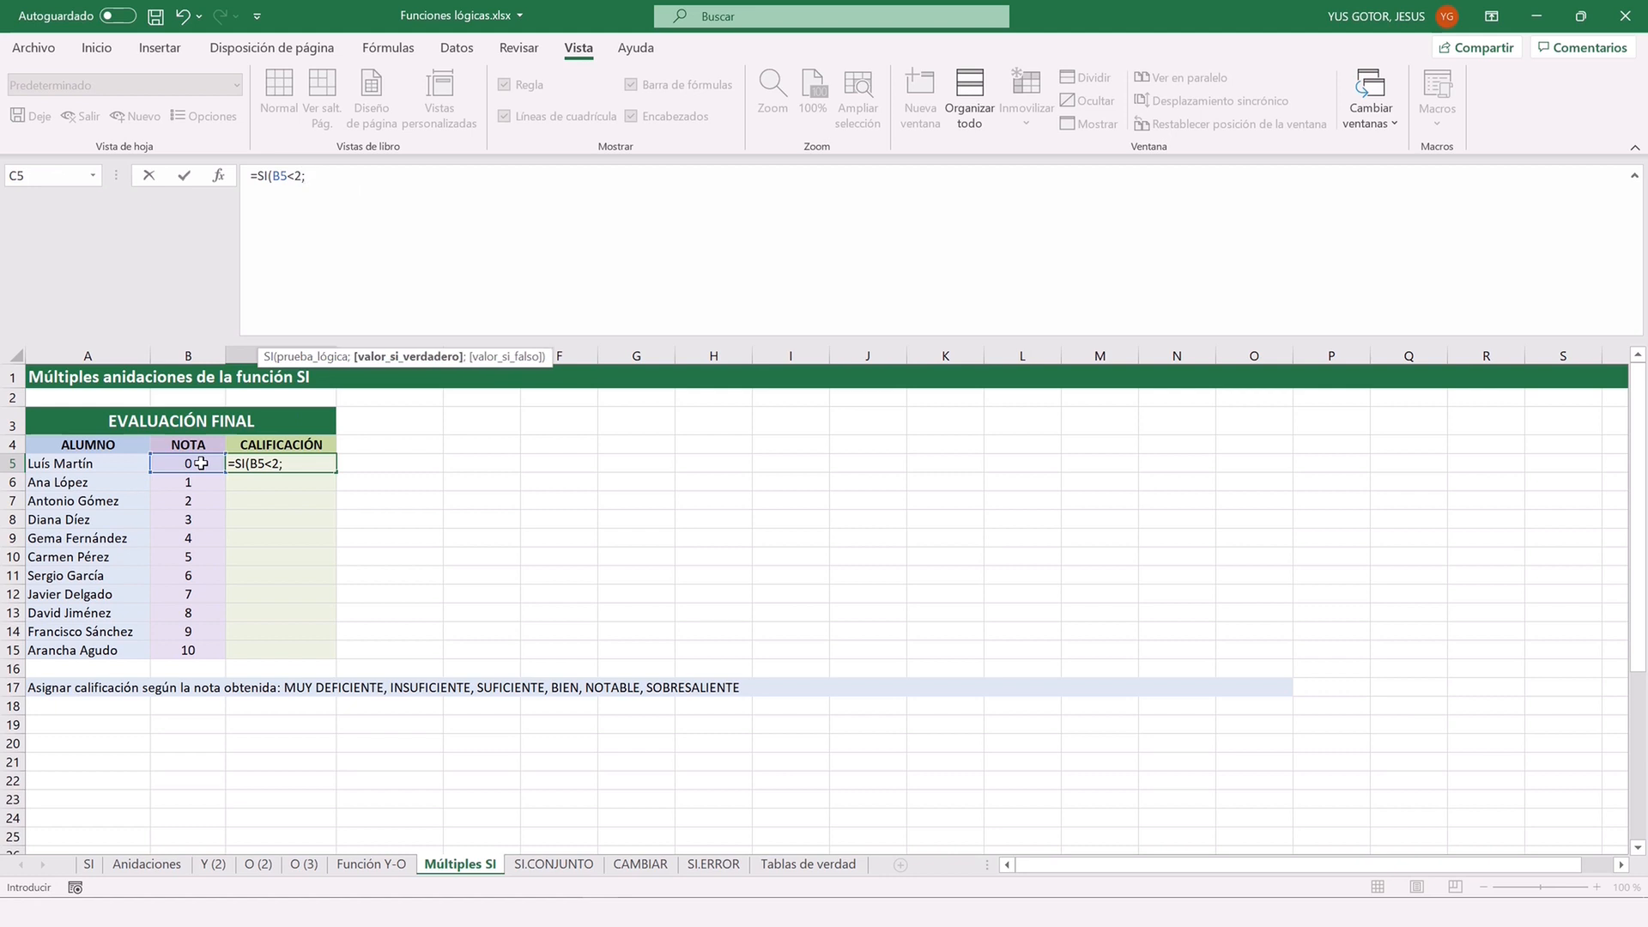
{"action": "type", "text": "\"MUY DEFICIENTE\";"}
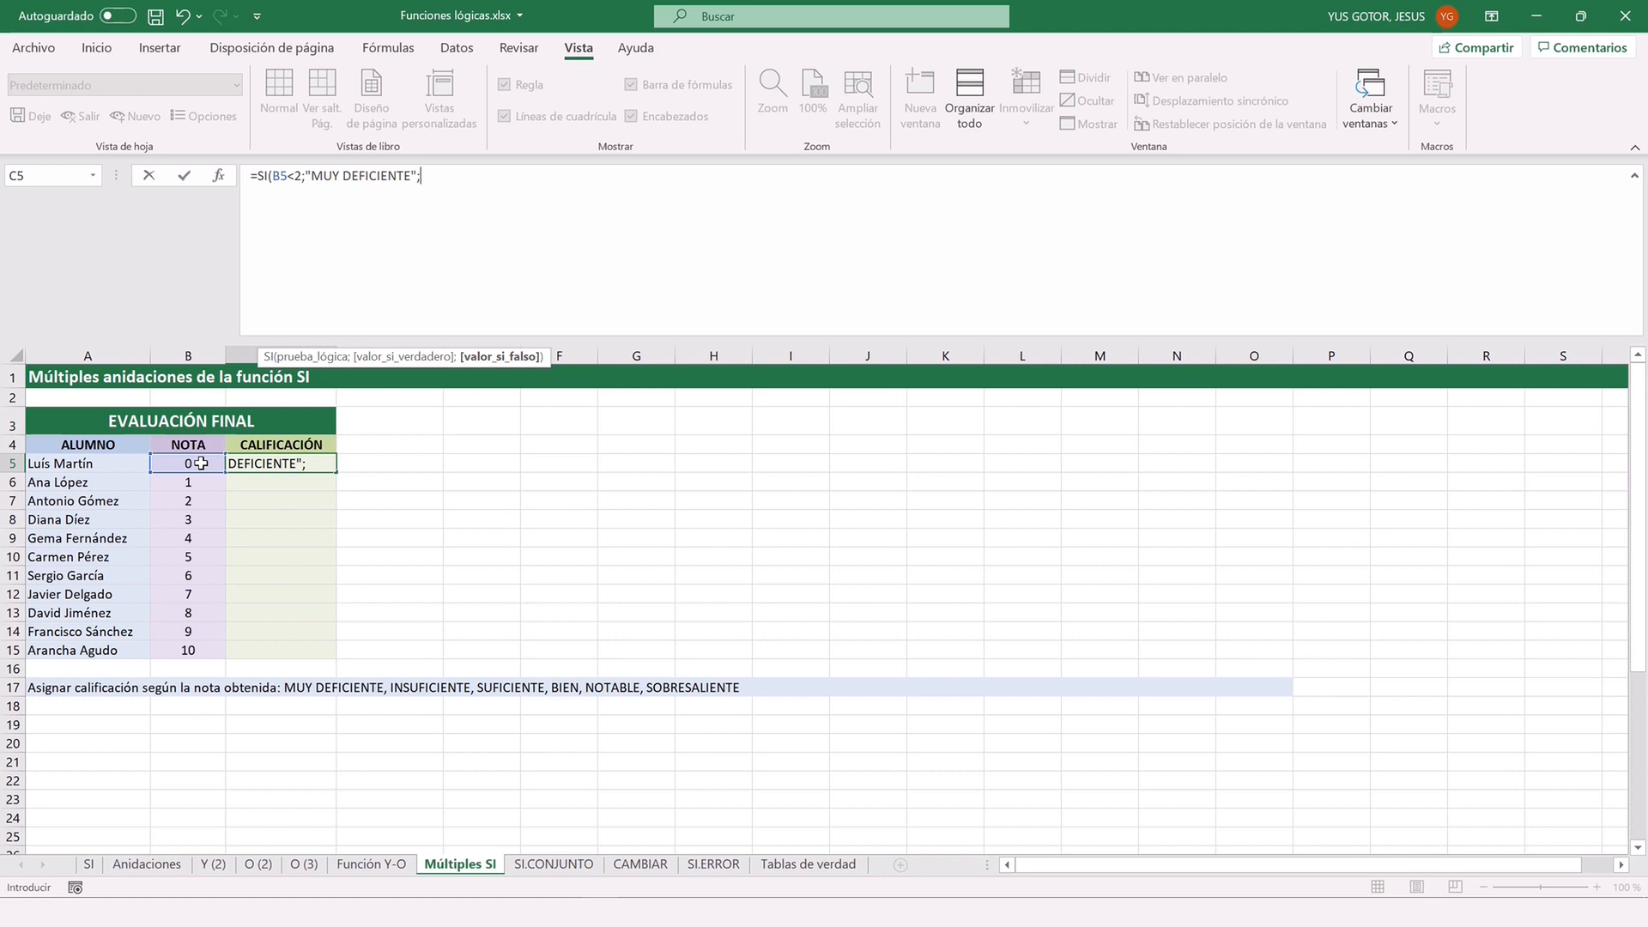
Nest SI(B5<5;"INSUFICIENTE"; and SI(B5<6;"SUFICIENTE"; in the C5 formula, each on its own line.
{"action": "key", "text": "alt+Return"}
{"action": "type", "text": "SI("}
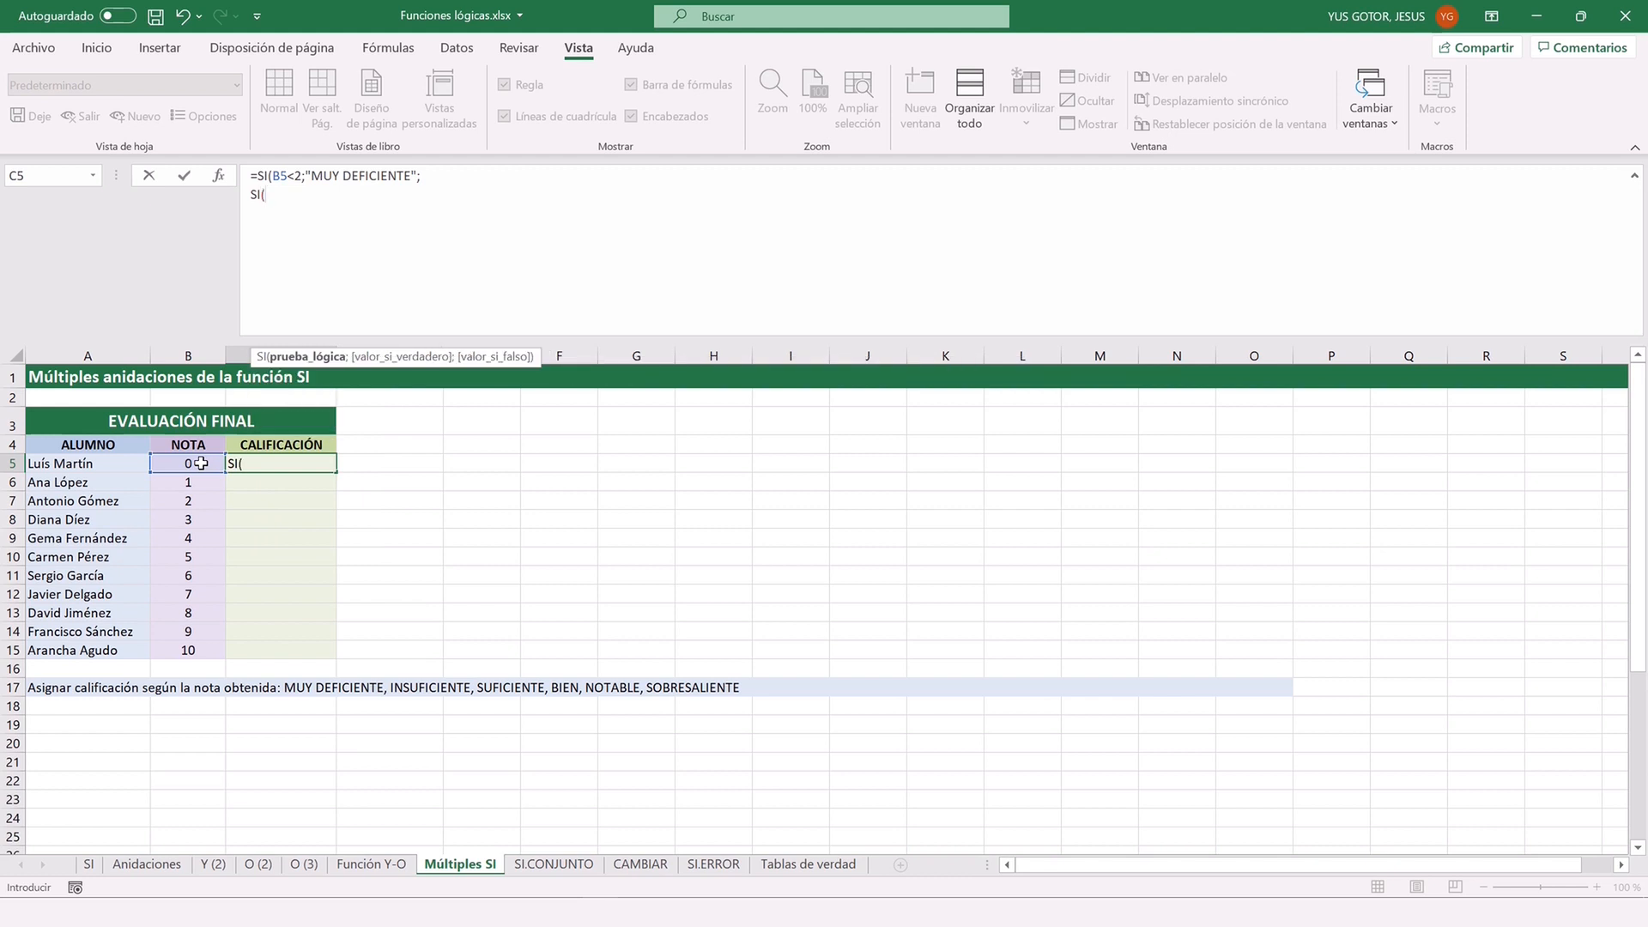
{"action": "type", "text": "B5<5;\"INSUFICIENTE\";"}
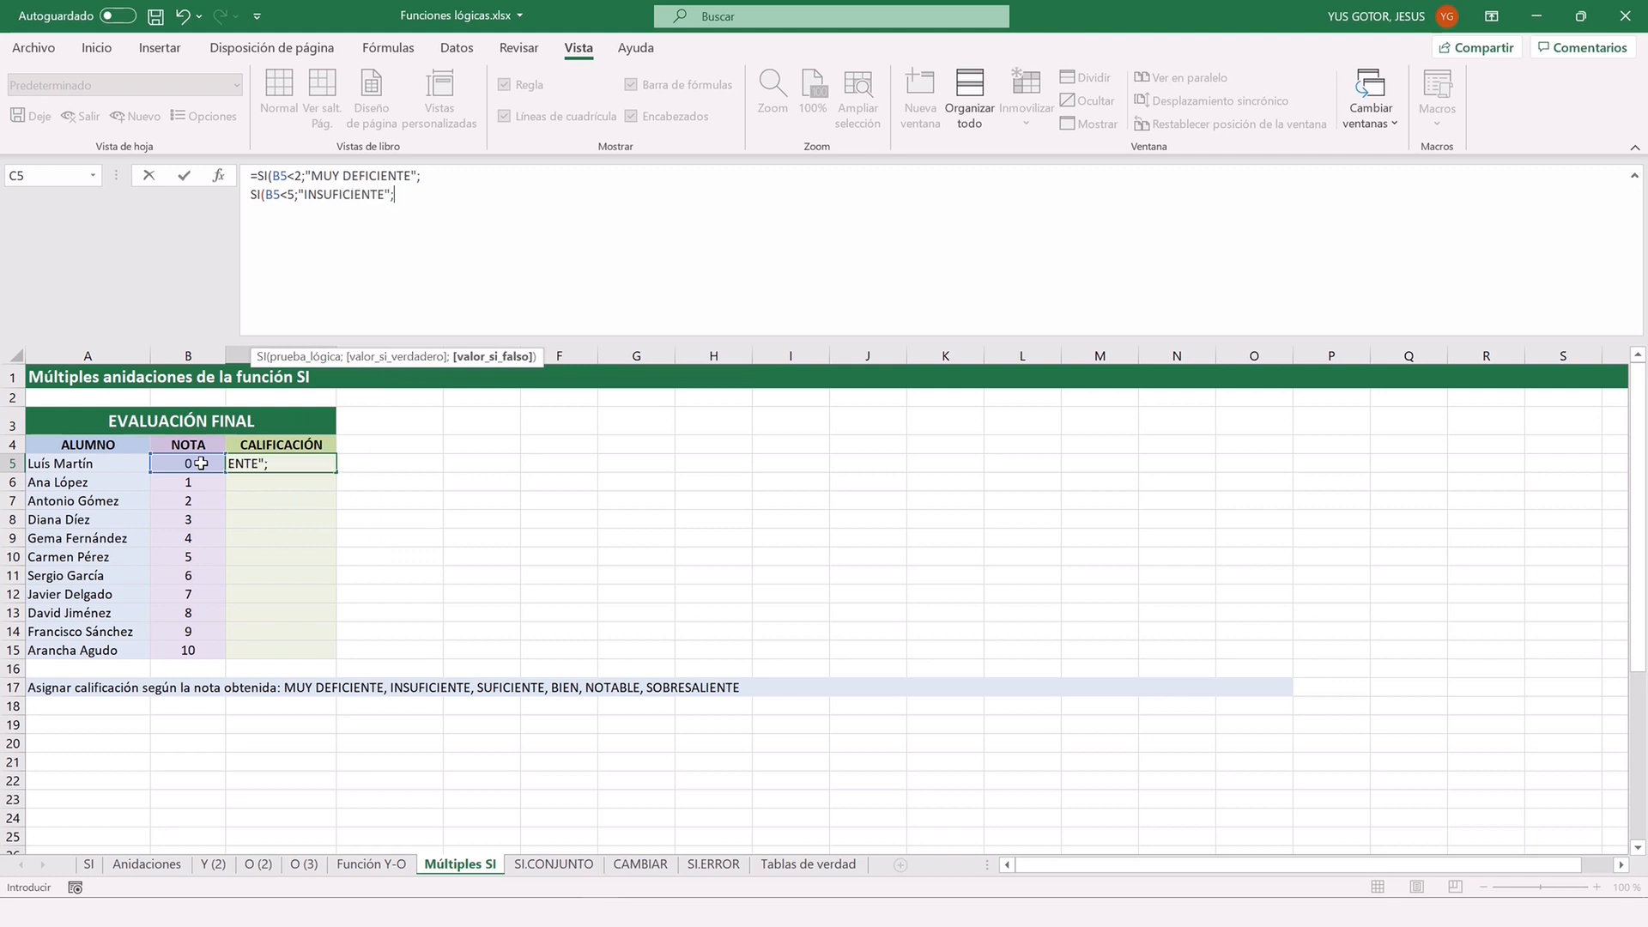
{"action": "key", "text": "alt+Return"}
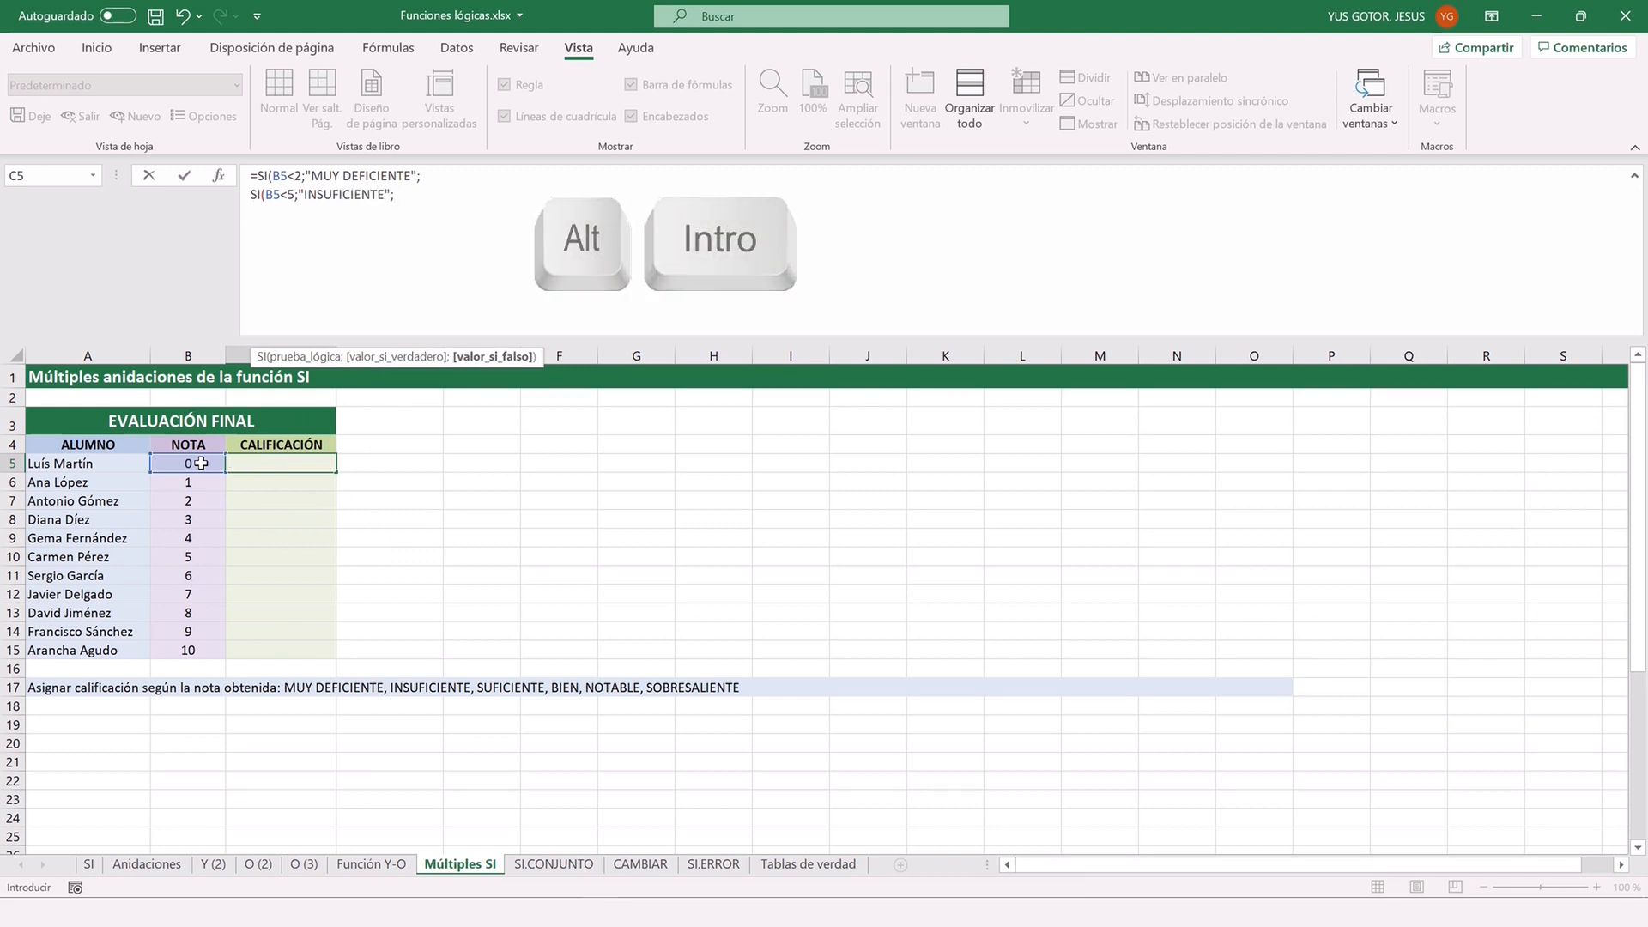
{"action": "type", "text": "SI(B5"}
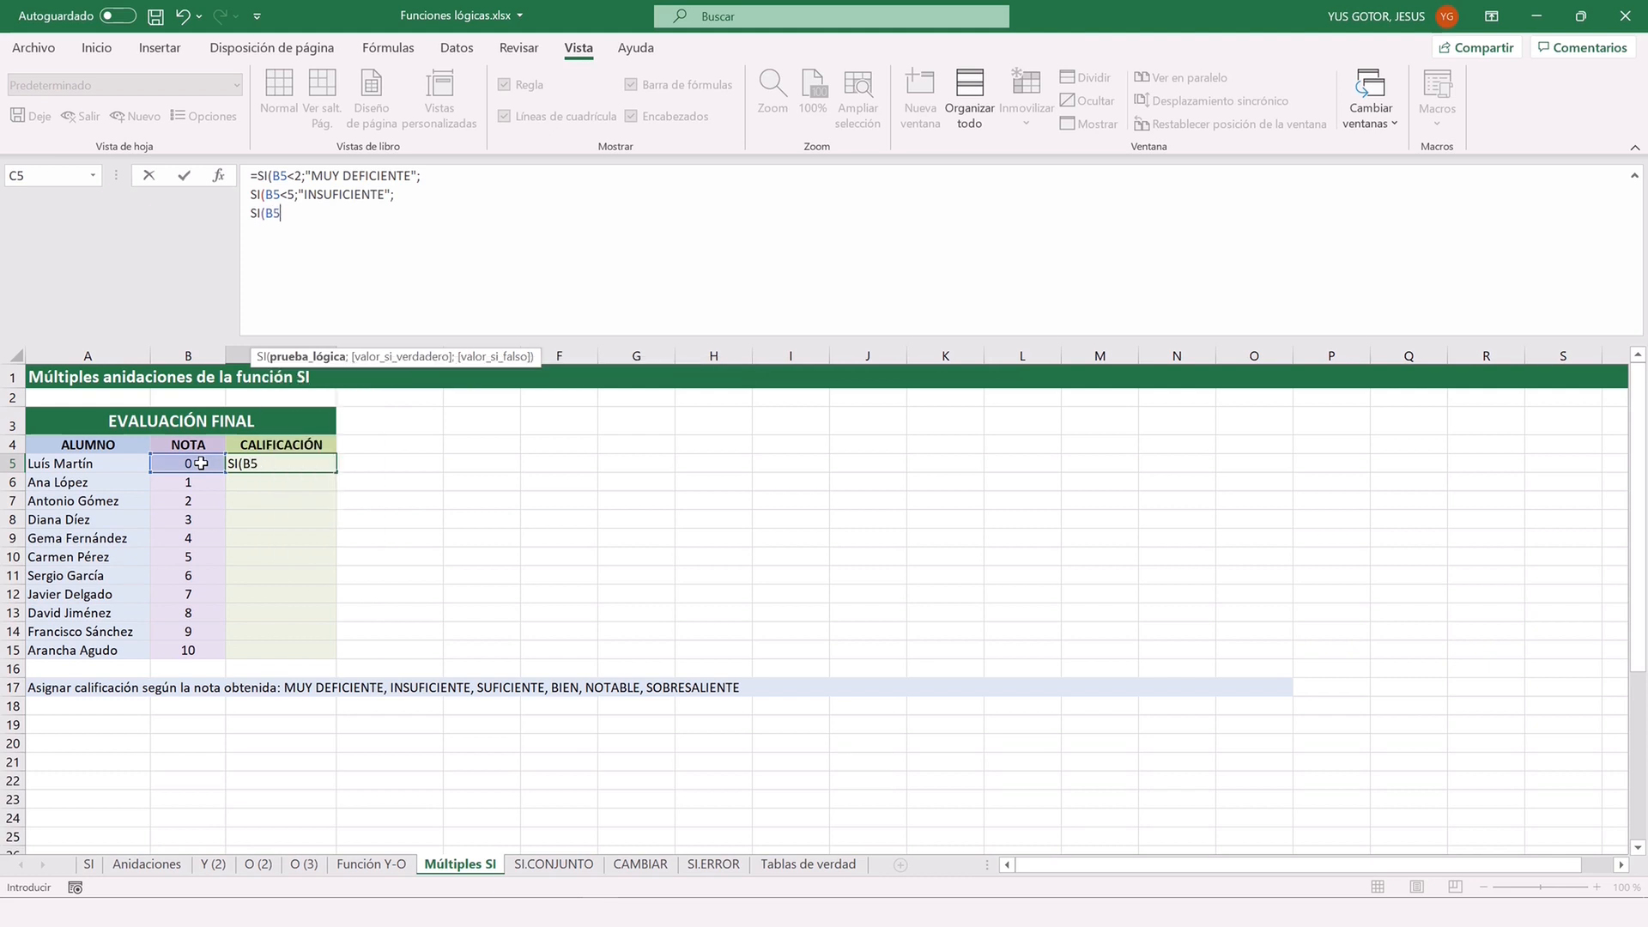
{"action": "type", "text": "<6;\""}
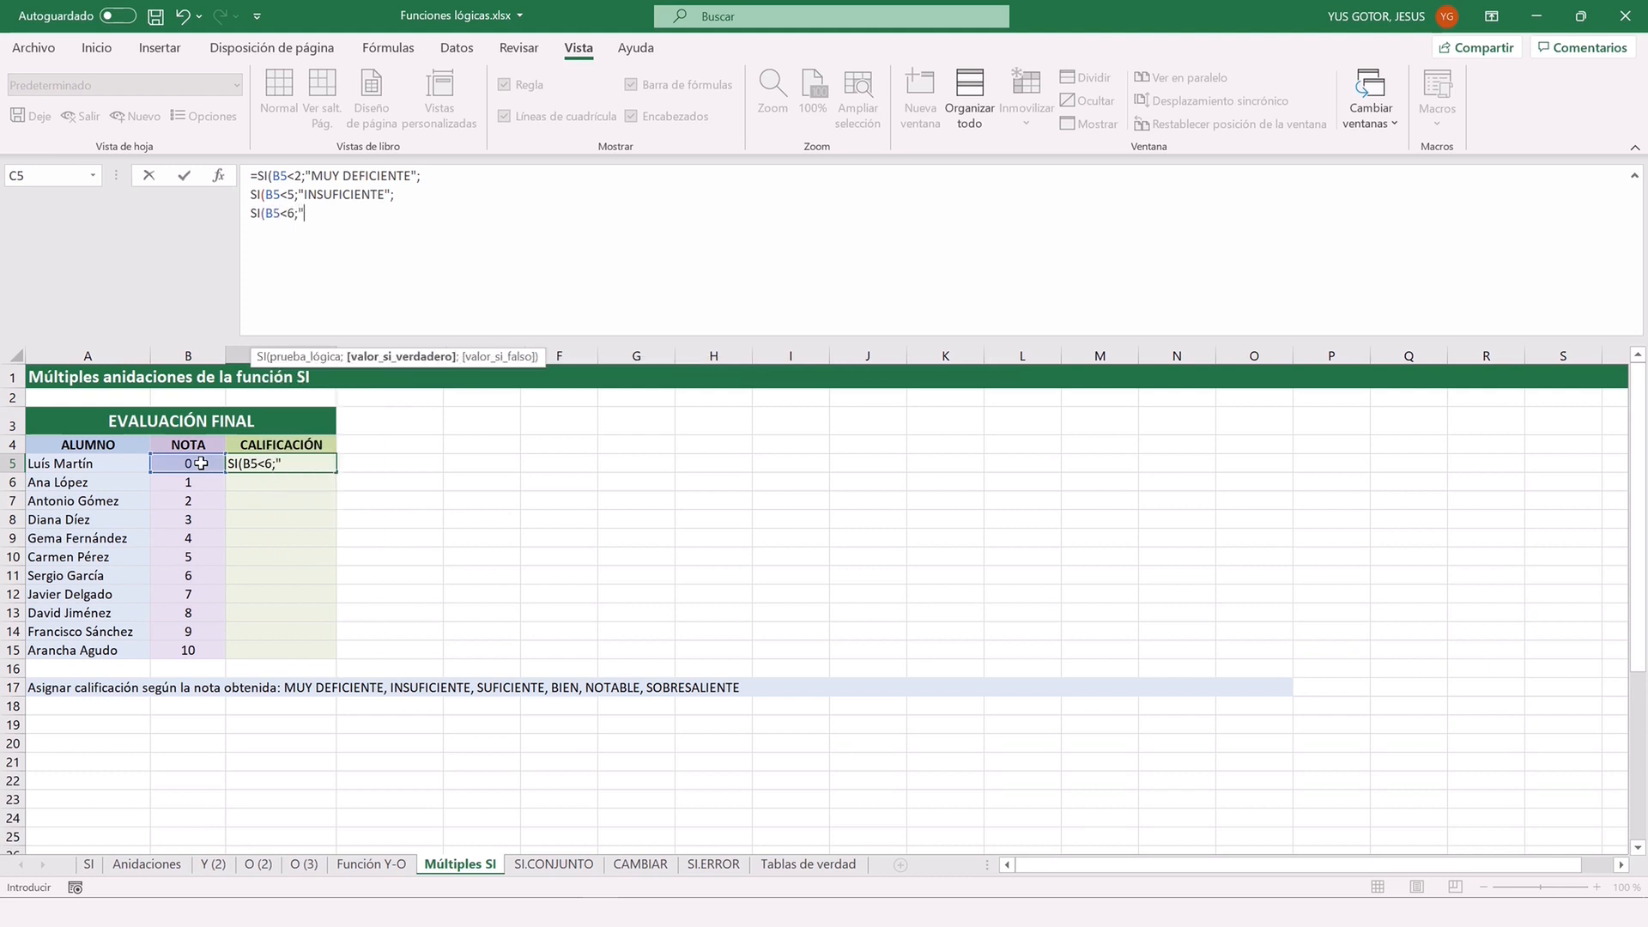
{"action": "type", "text": "SUFICIENTE\";"}
Add SI(B5<7;"BIEN"; and SI(B5<9;"NOTABLE"; as further nested conditions on separate lines of the C5 formula.
{"action": "key", "text": "alt+Return"}
{"action": "type", "text": "SI(B"}
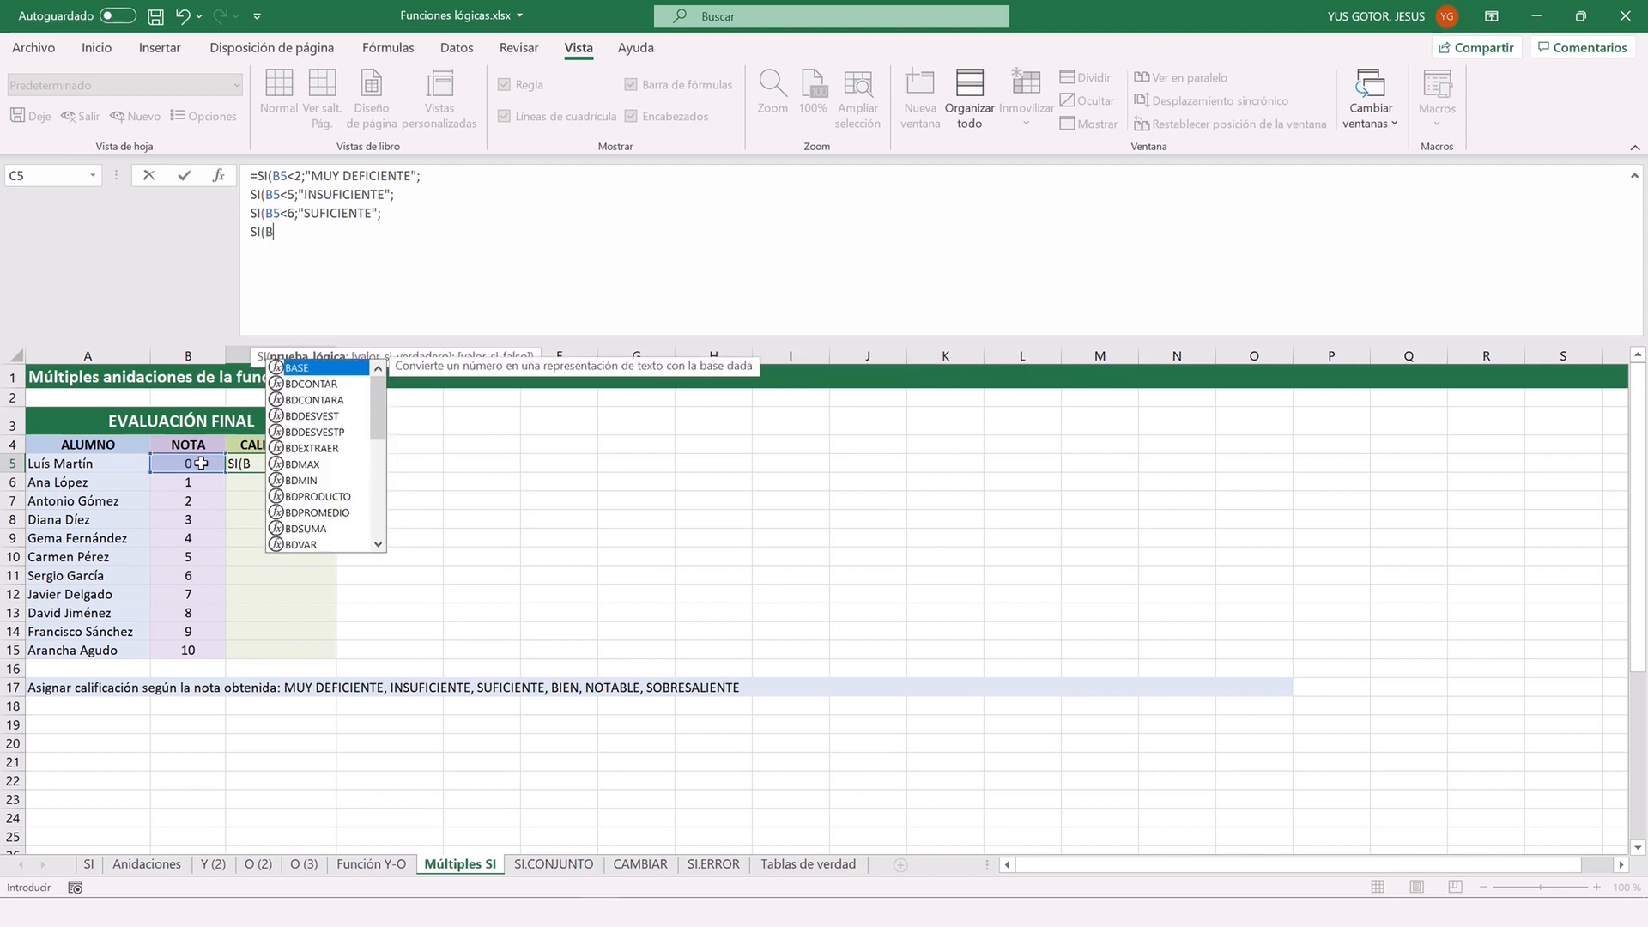
{"action": "type", "text": "5<7;"}
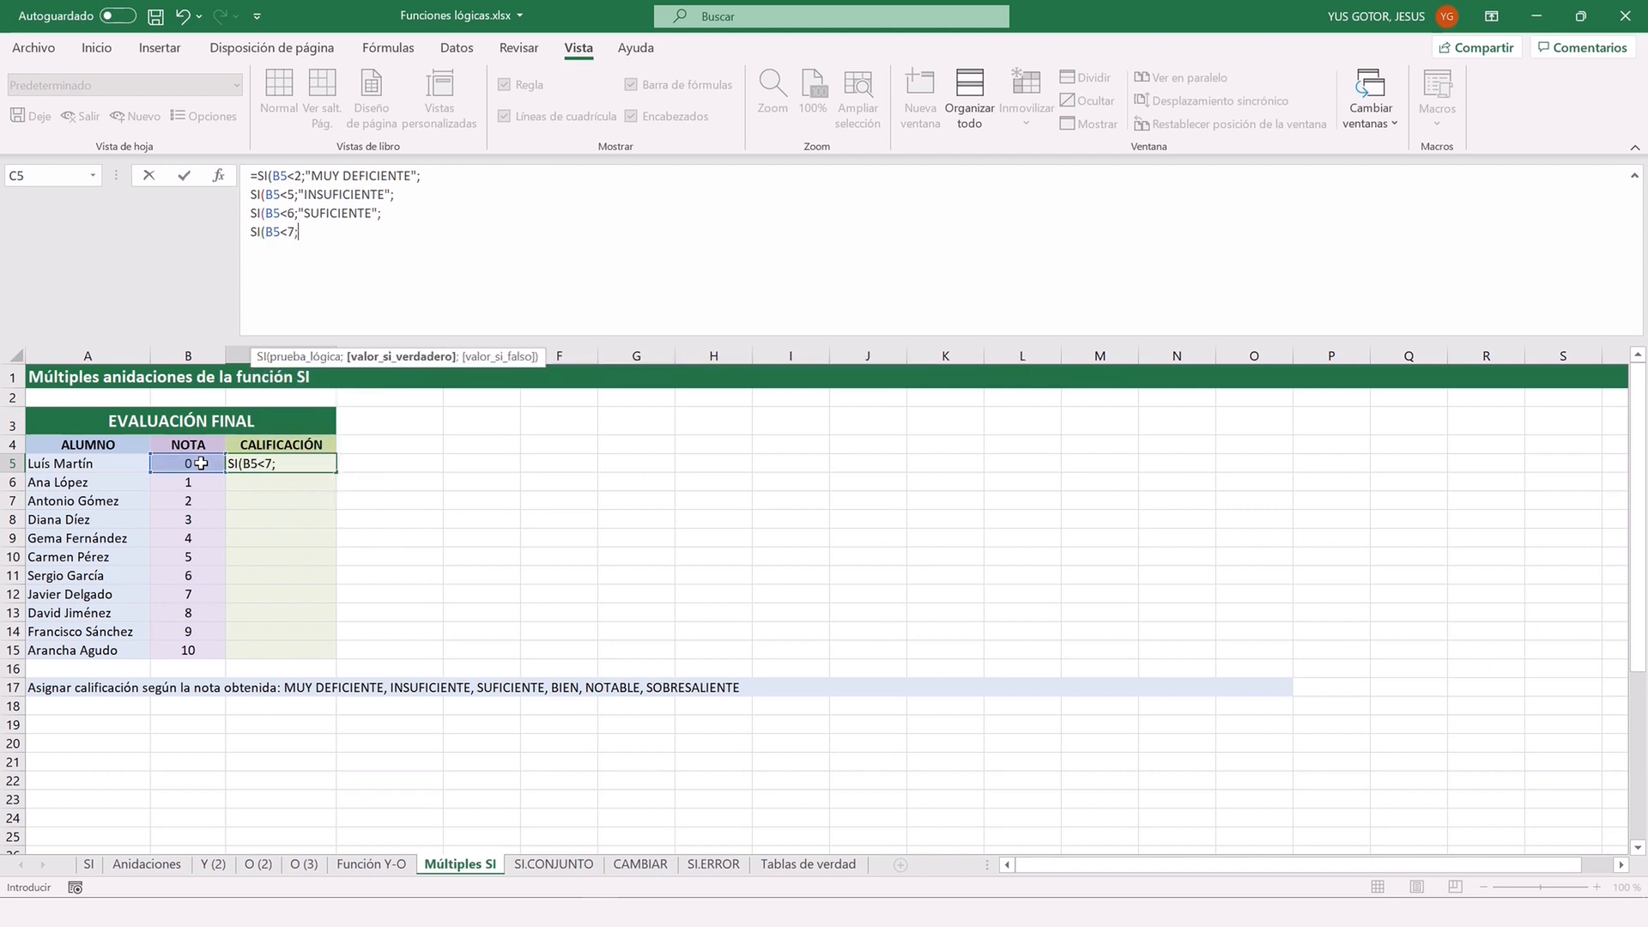
{"action": "type", "text": "\"BIEN\";"}
{"action": "key", "text": "alt+Return"}
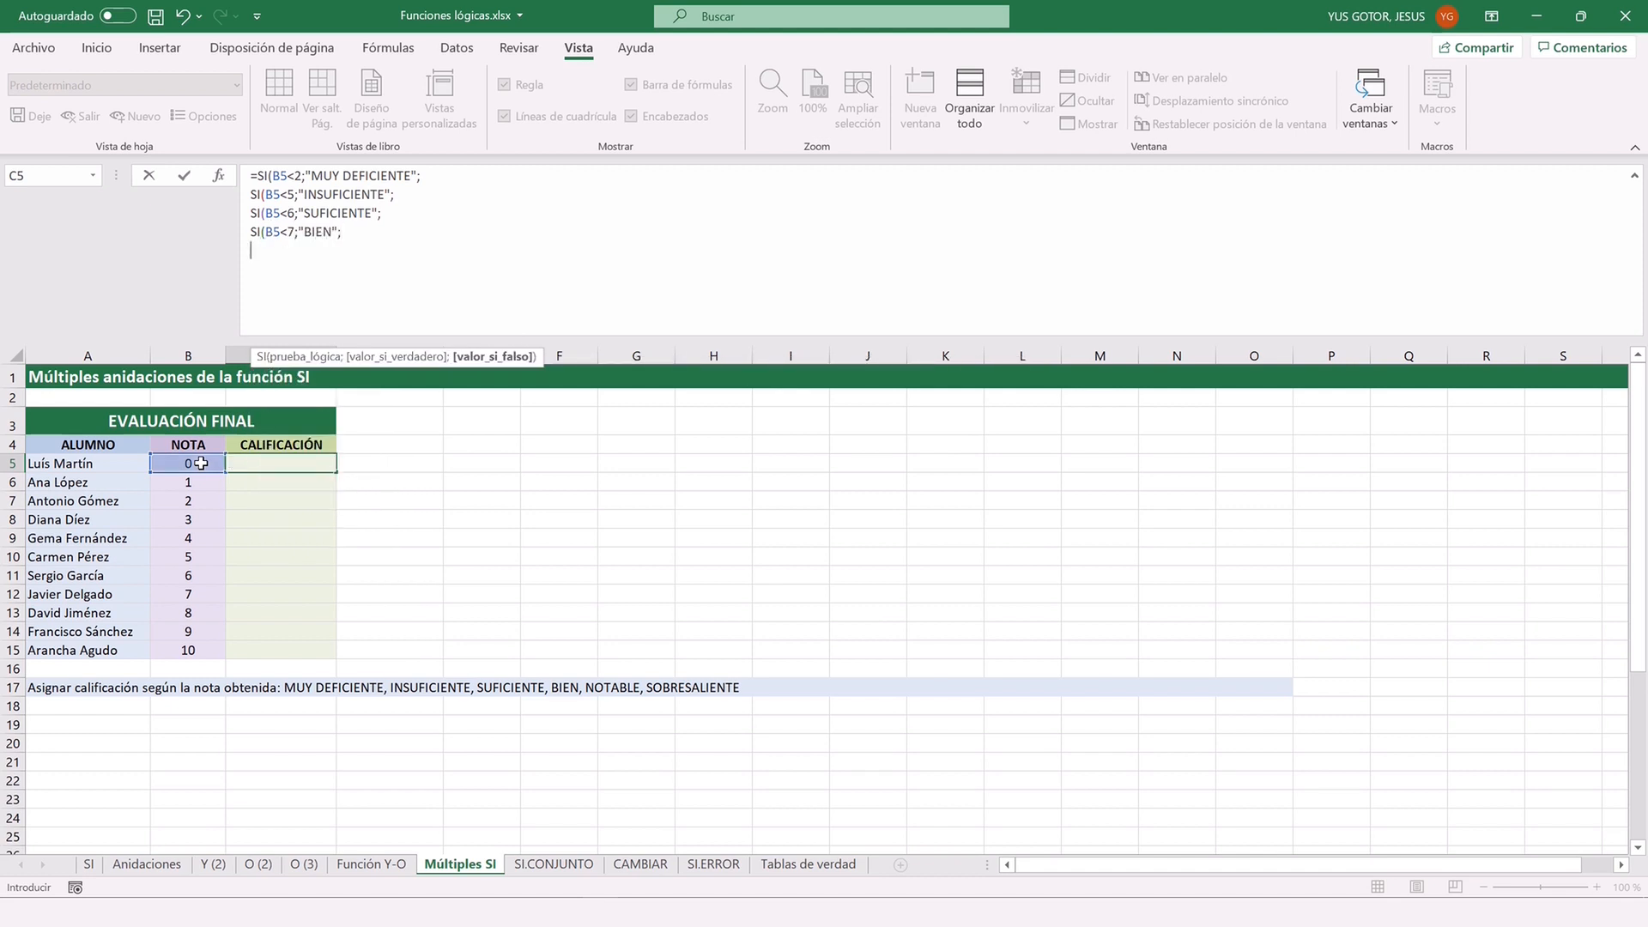
{"action": "type", "text": "SI(B"}
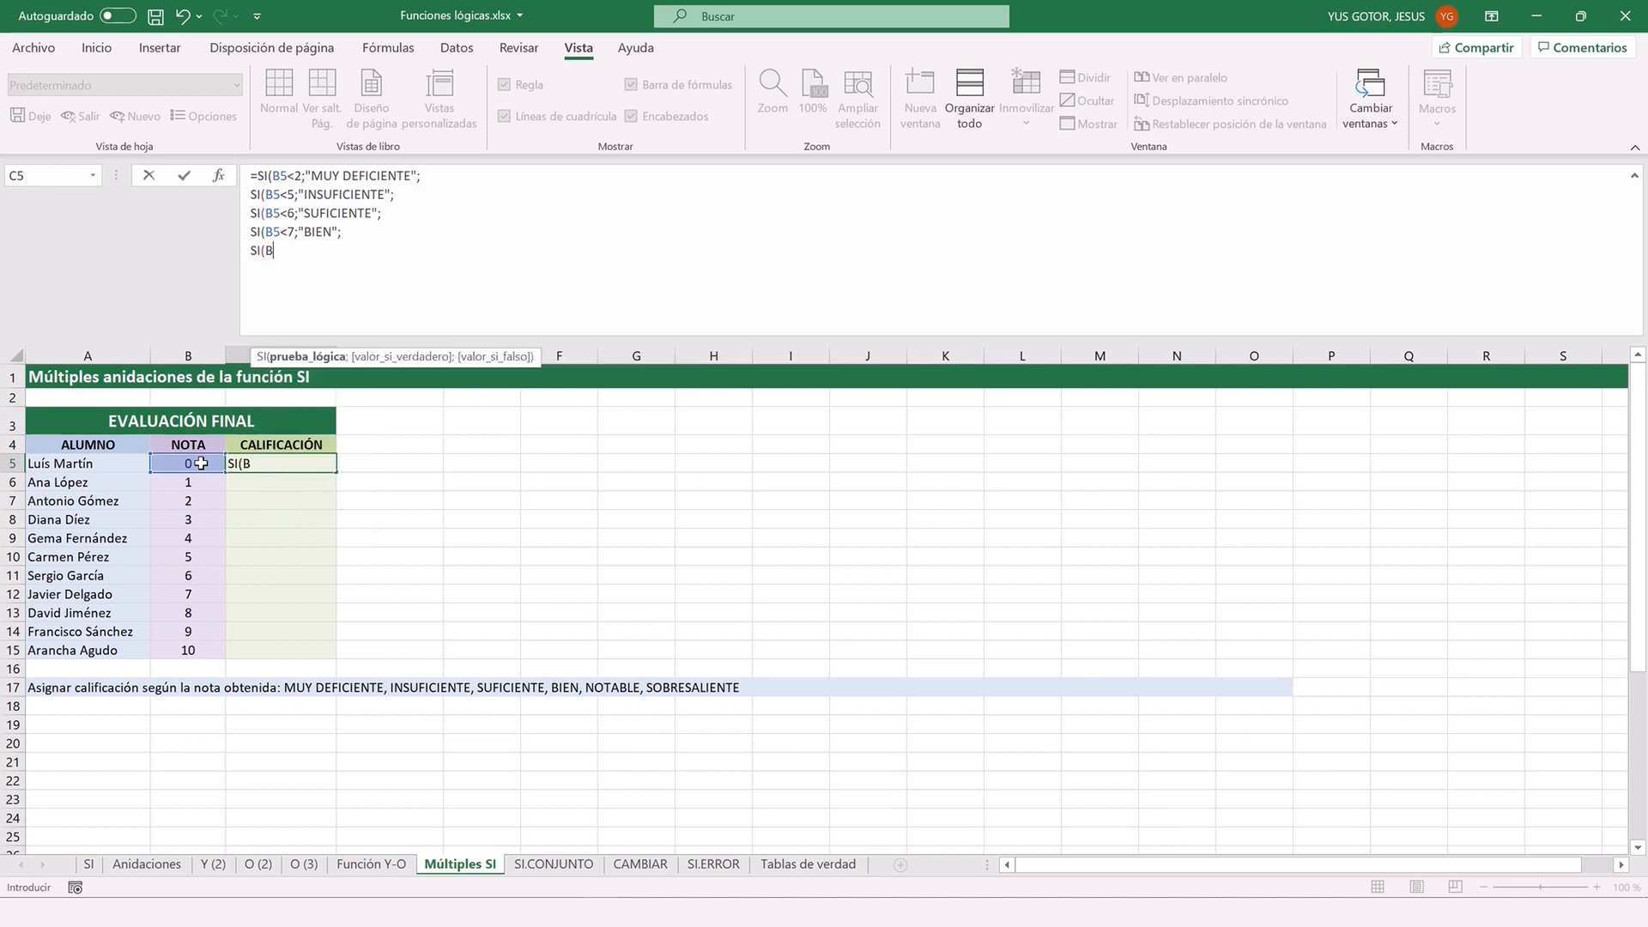
{"action": "type", "text": "5<9;\"NOTABLE\";"}
Finish the C5 formula with "SOBRESALIENTE" on a new line and five closing parentheses, and fill it down to C15.
{"action": "key", "text": "alt+Return"}
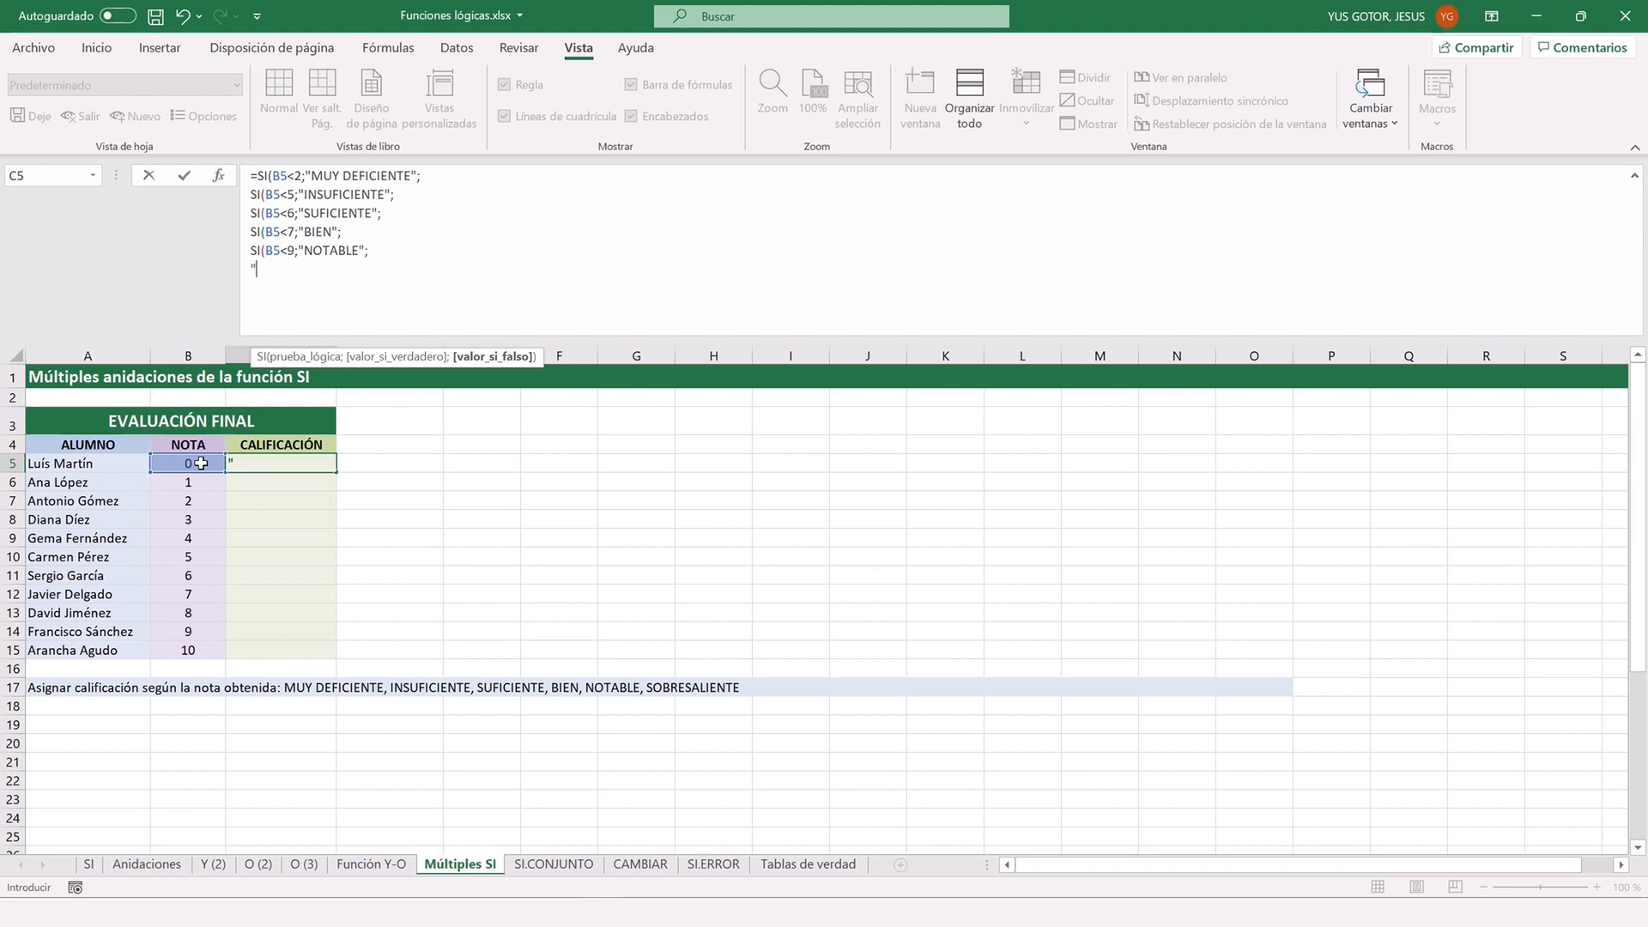
{"action": "type", "text": "SOBRESALIENTE\""}
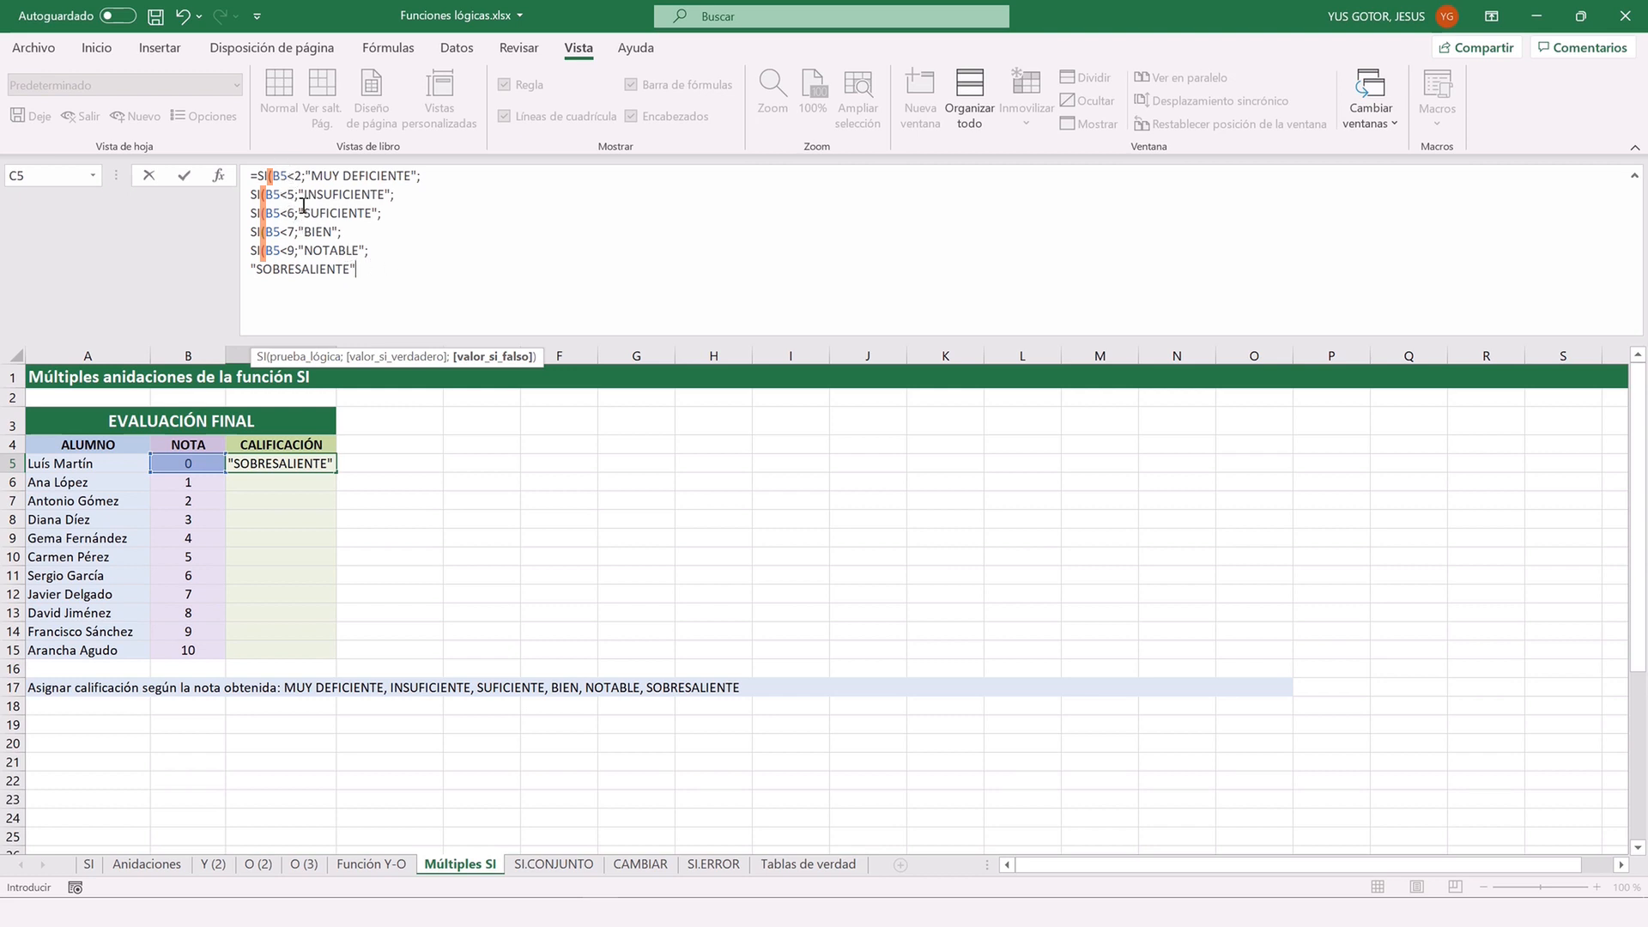
{"action": "type", "text": ")))))))"}
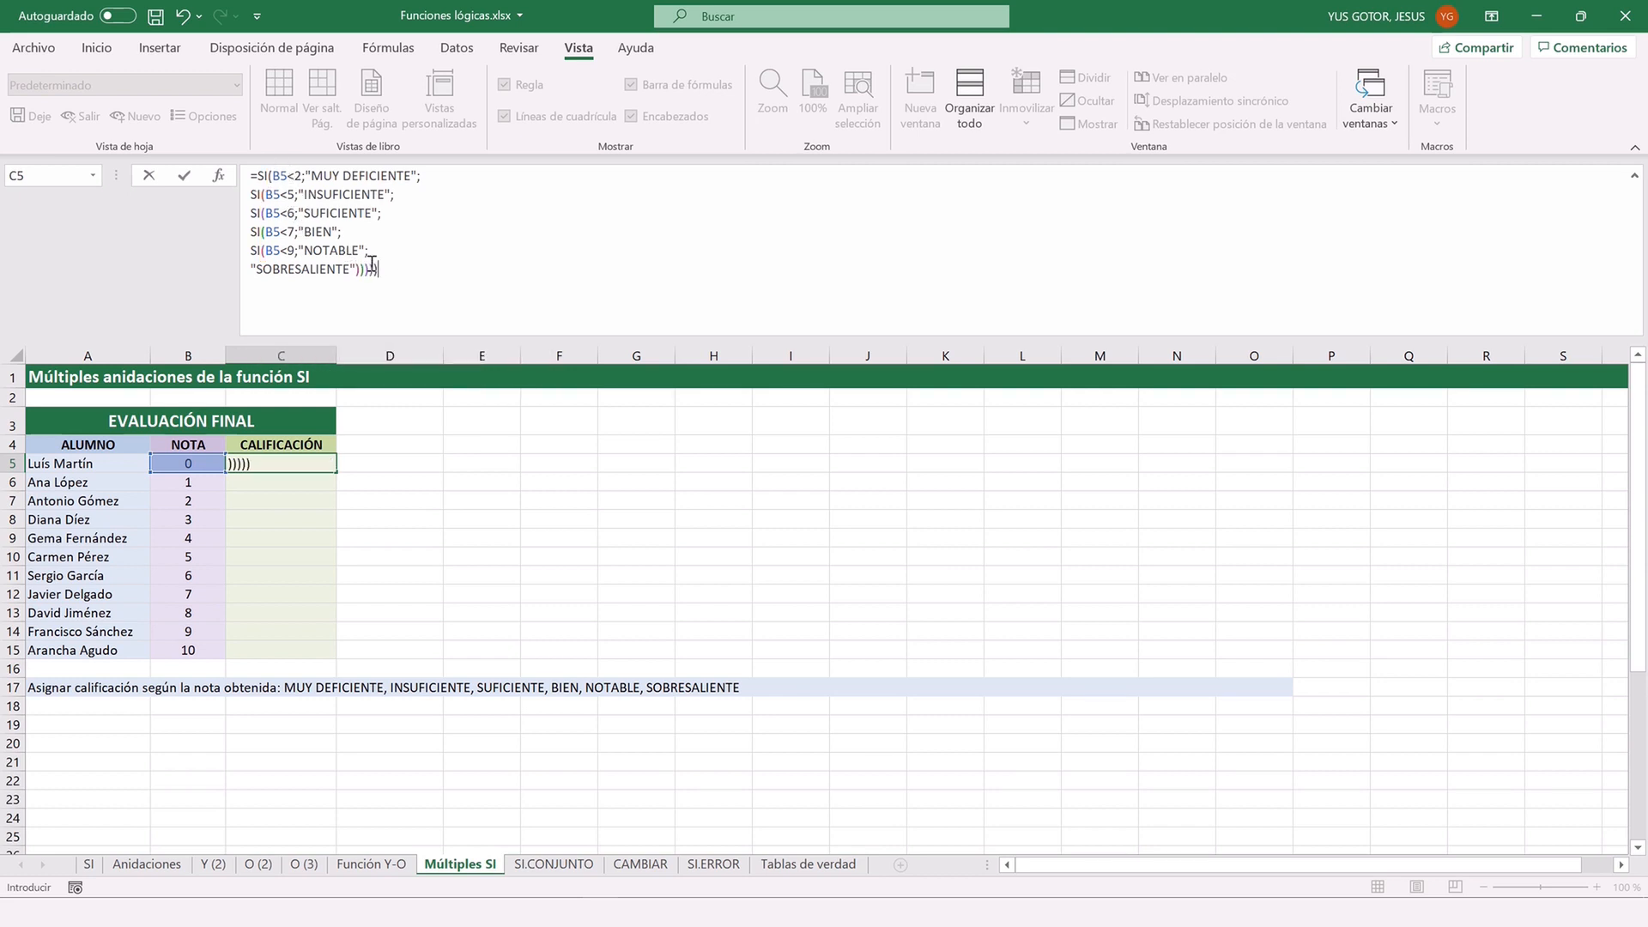
{"action": "key", "text": "Return"}
{"action": "left_click", "coordinate": [324, 466]}
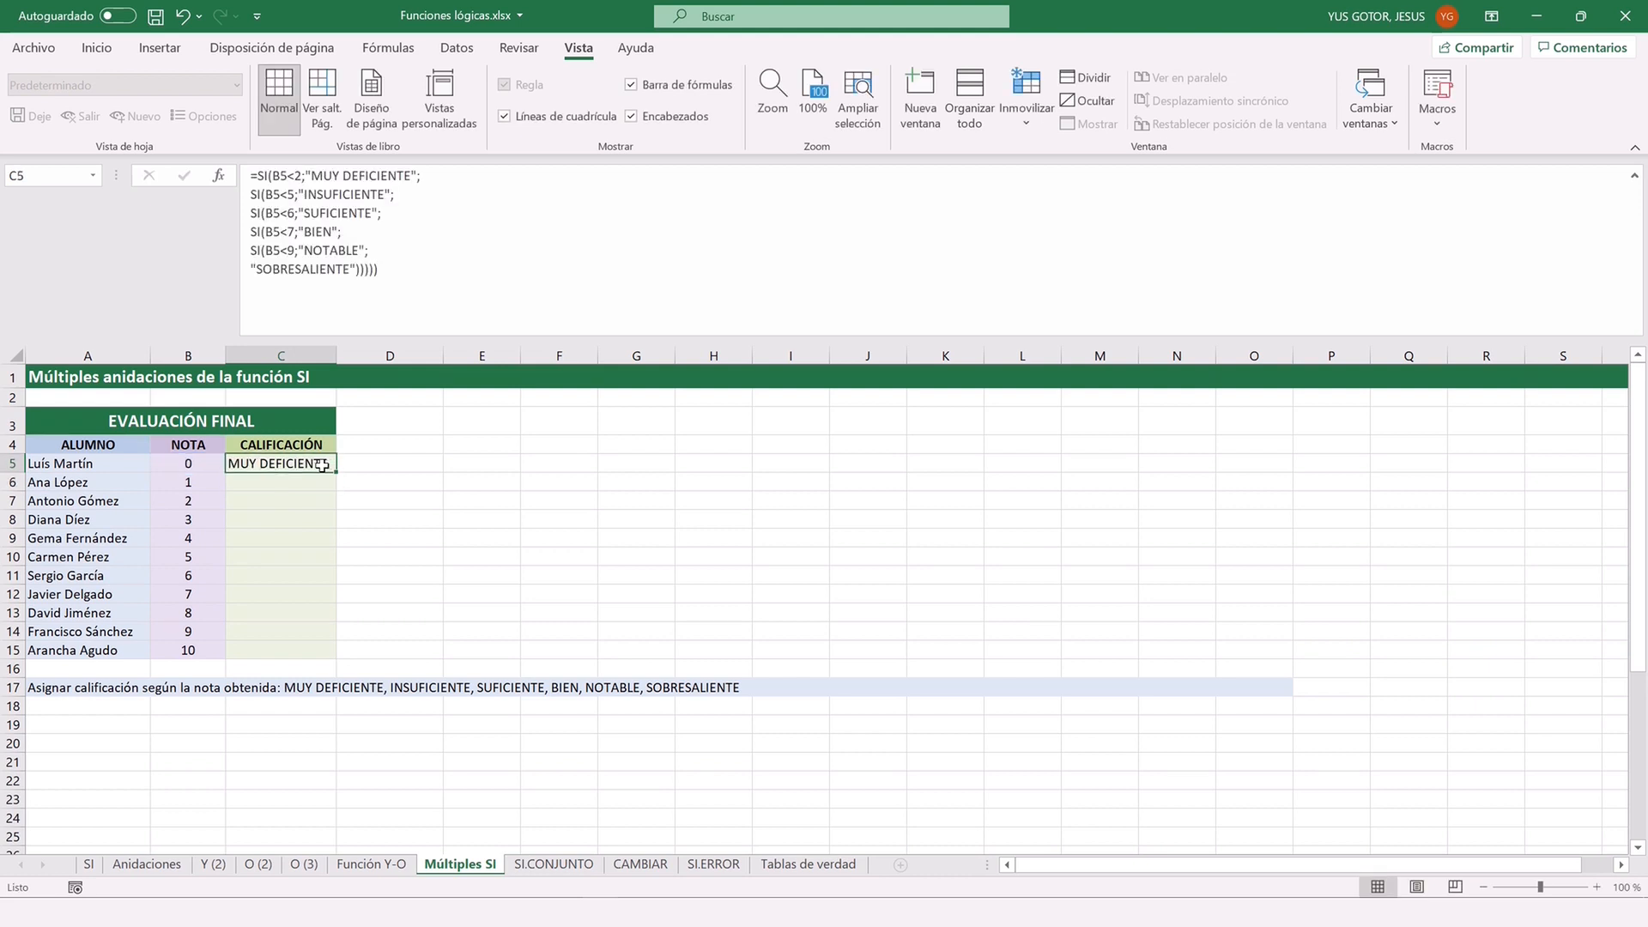
{"action": "double_click", "coordinate": [336, 471]}
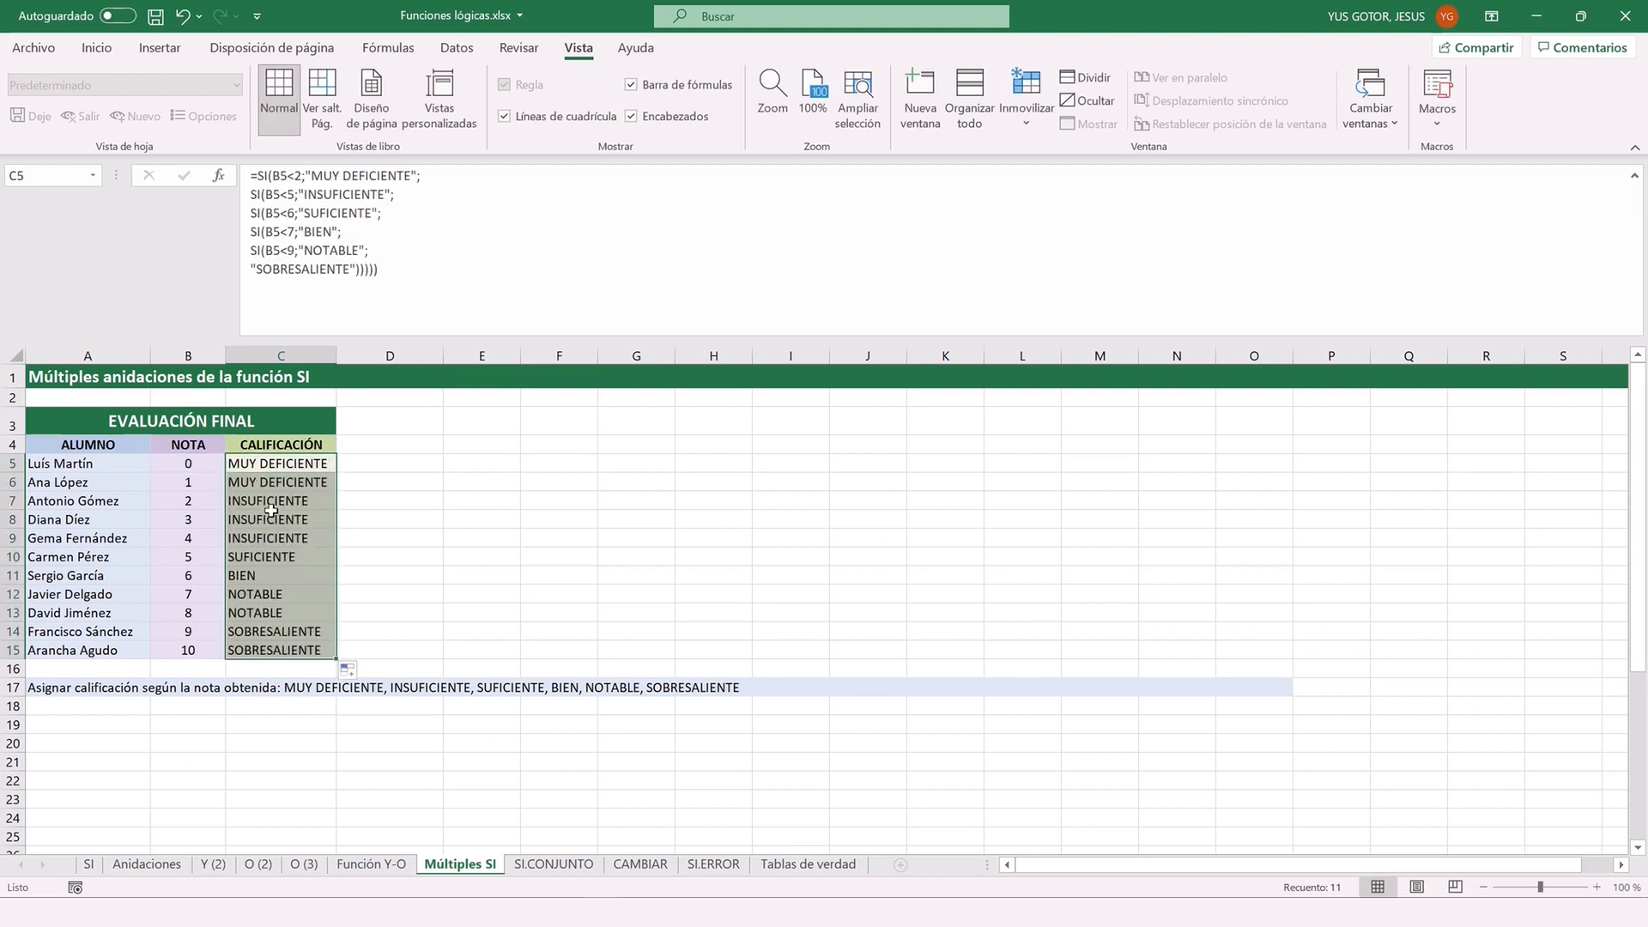
Check the CALIFICACIÓN formulas and results in C6 to C15 against each student's NOTA.
{"action": "left_click", "coordinate": [258, 484]}
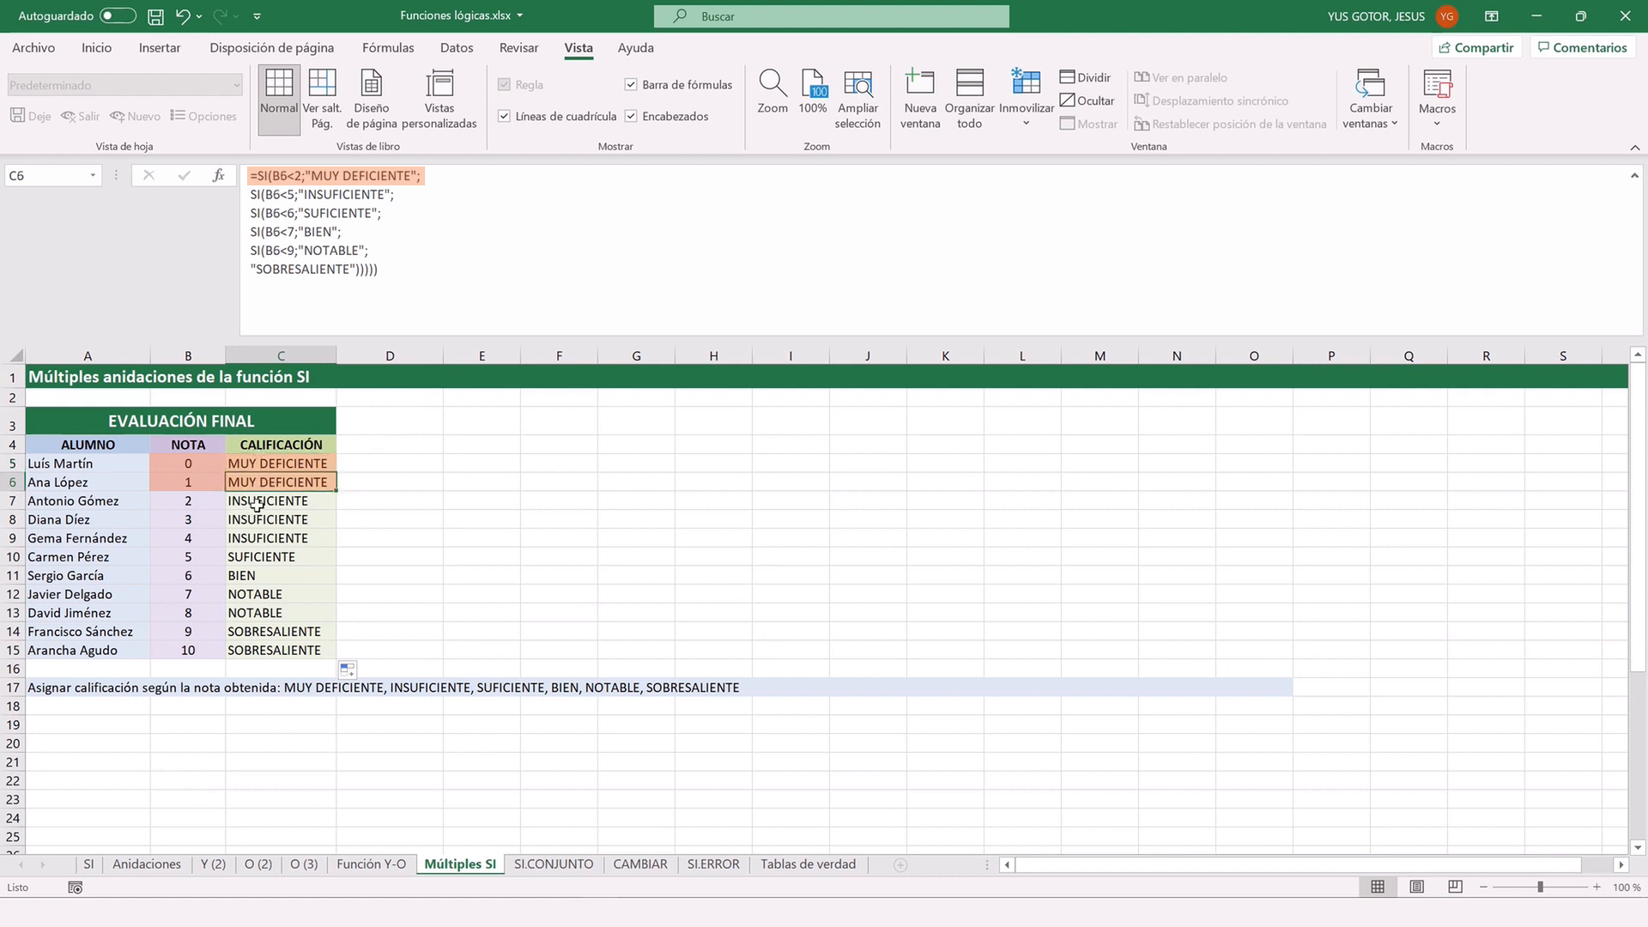
{"action": "left_click", "coordinate": [257, 504]}
{"action": "left_click", "coordinate": [255, 520]}
{"action": "left_click", "coordinate": [251, 537]}
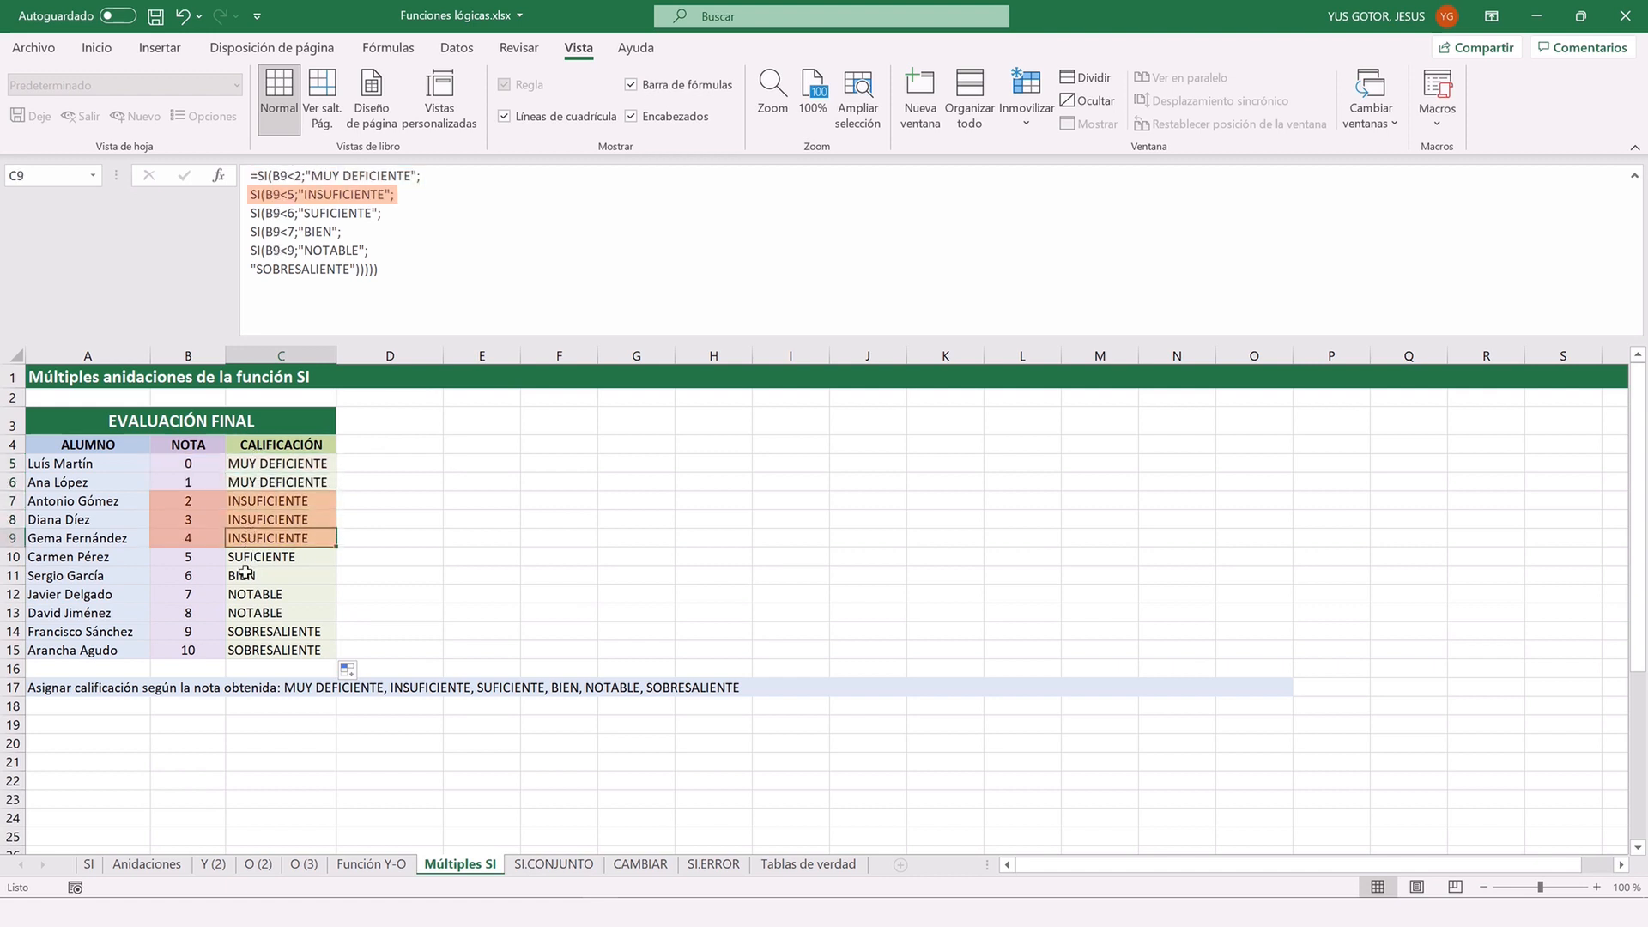
{"action": "left_click", "coordinate": [251, 554]}
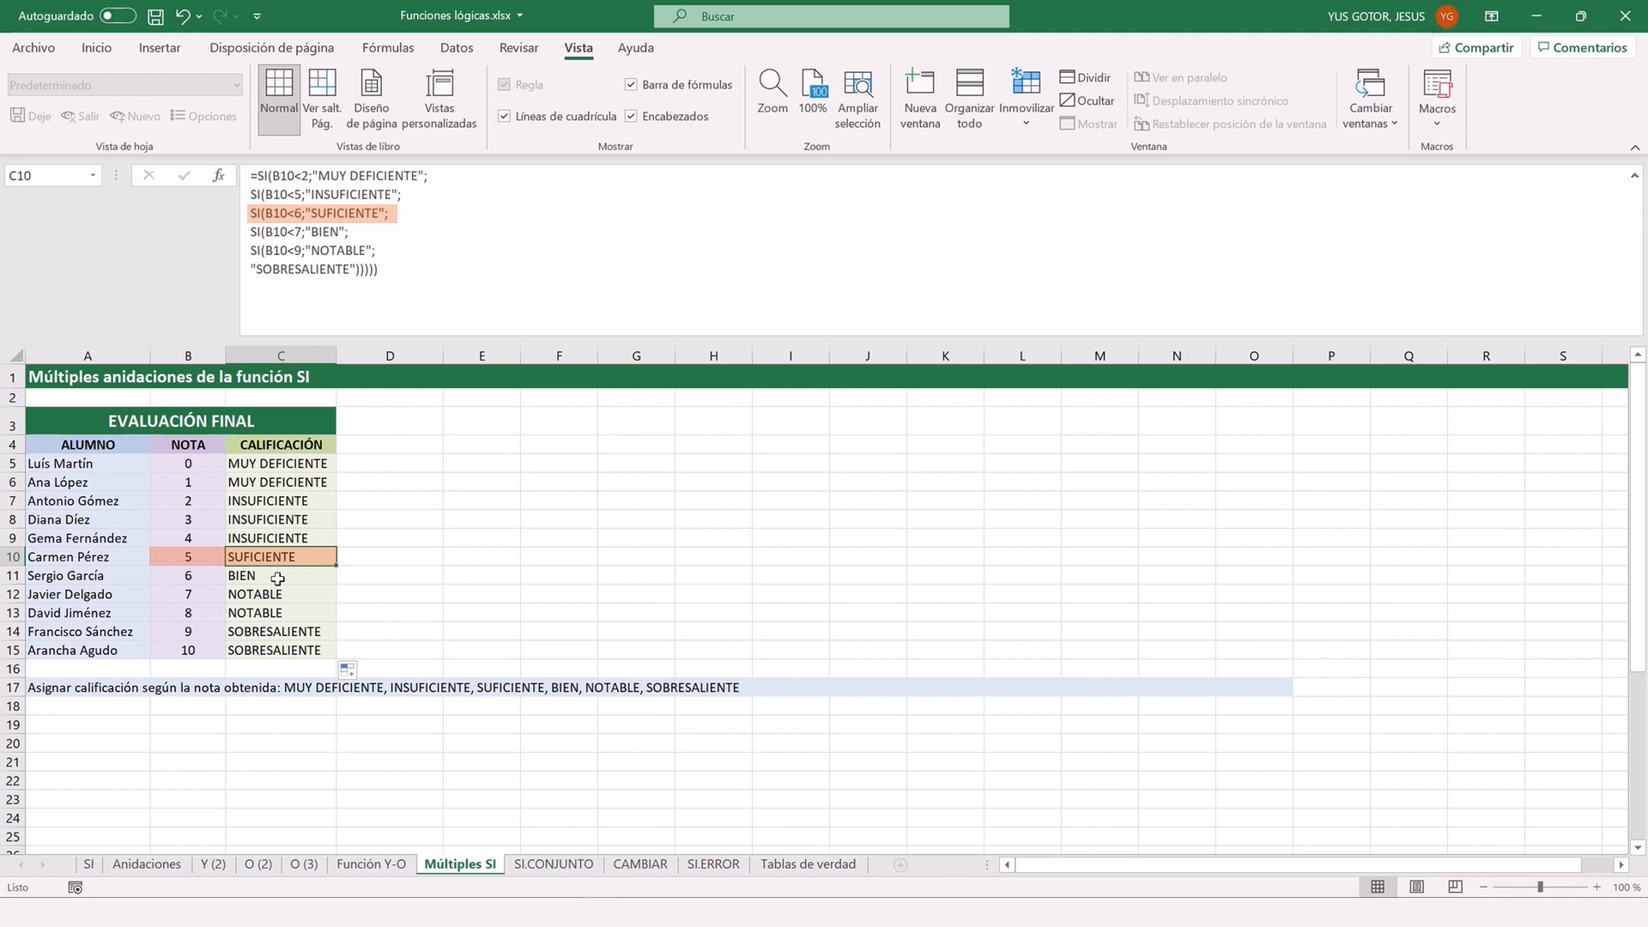
{"action": "left_click", "coordinate": [257, 576]}
{"action": "left_click", "coordinate": [252, 594]}
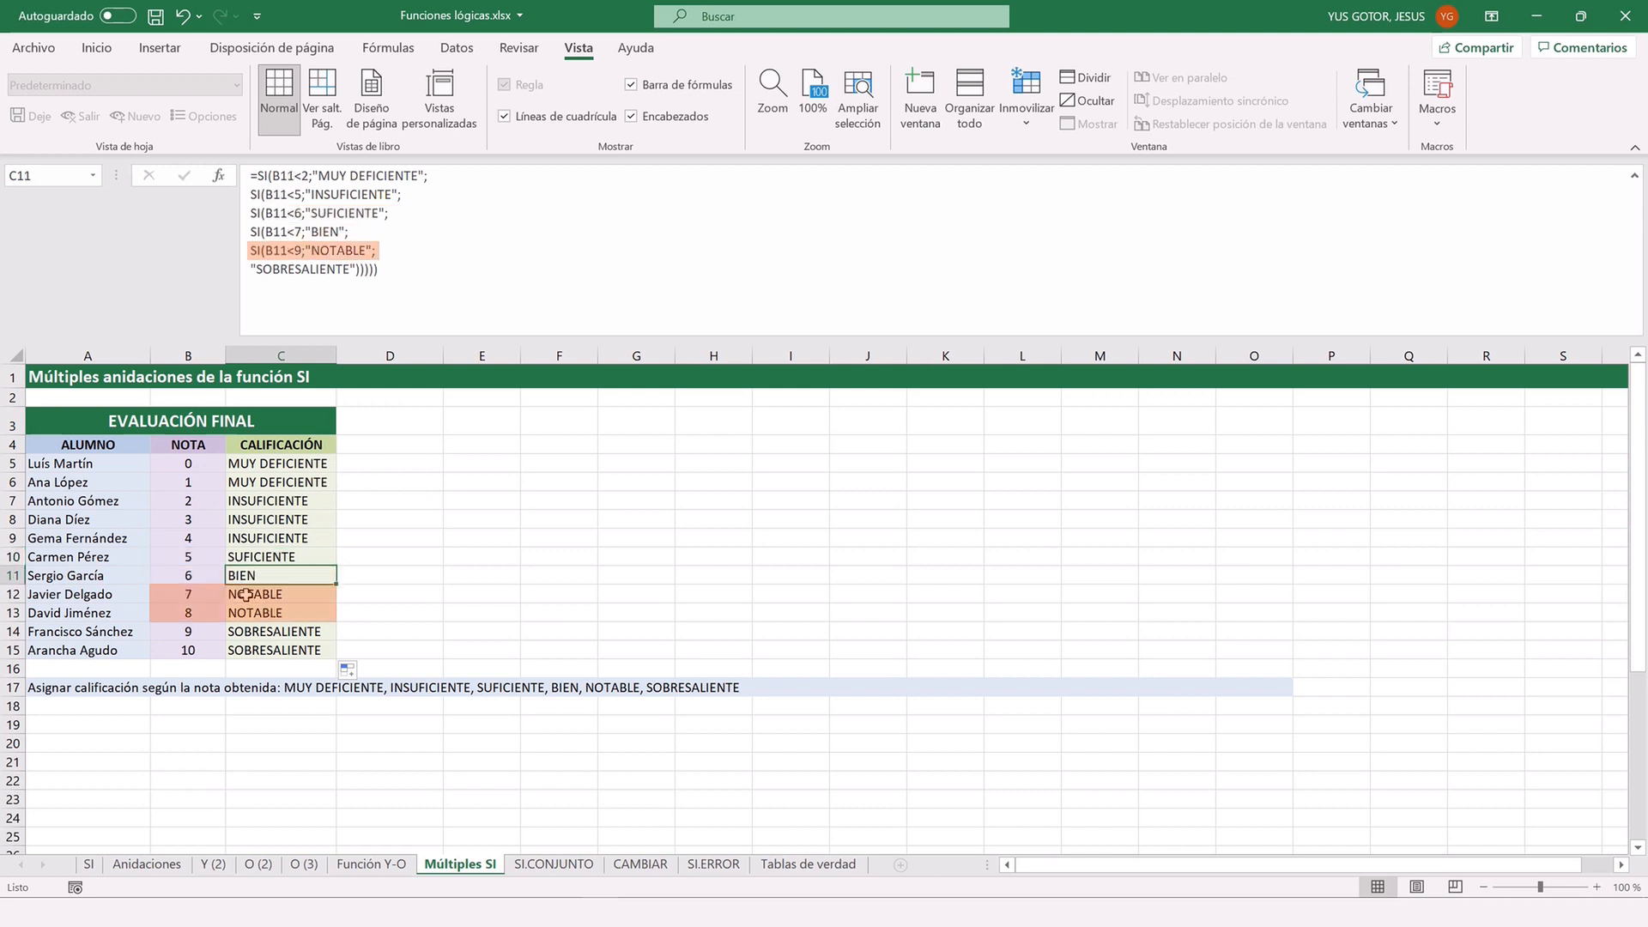
{"action": "left_click", "coordinate": [246, 613]}
{"action": "left_click", "coordinate": [262, 633]}
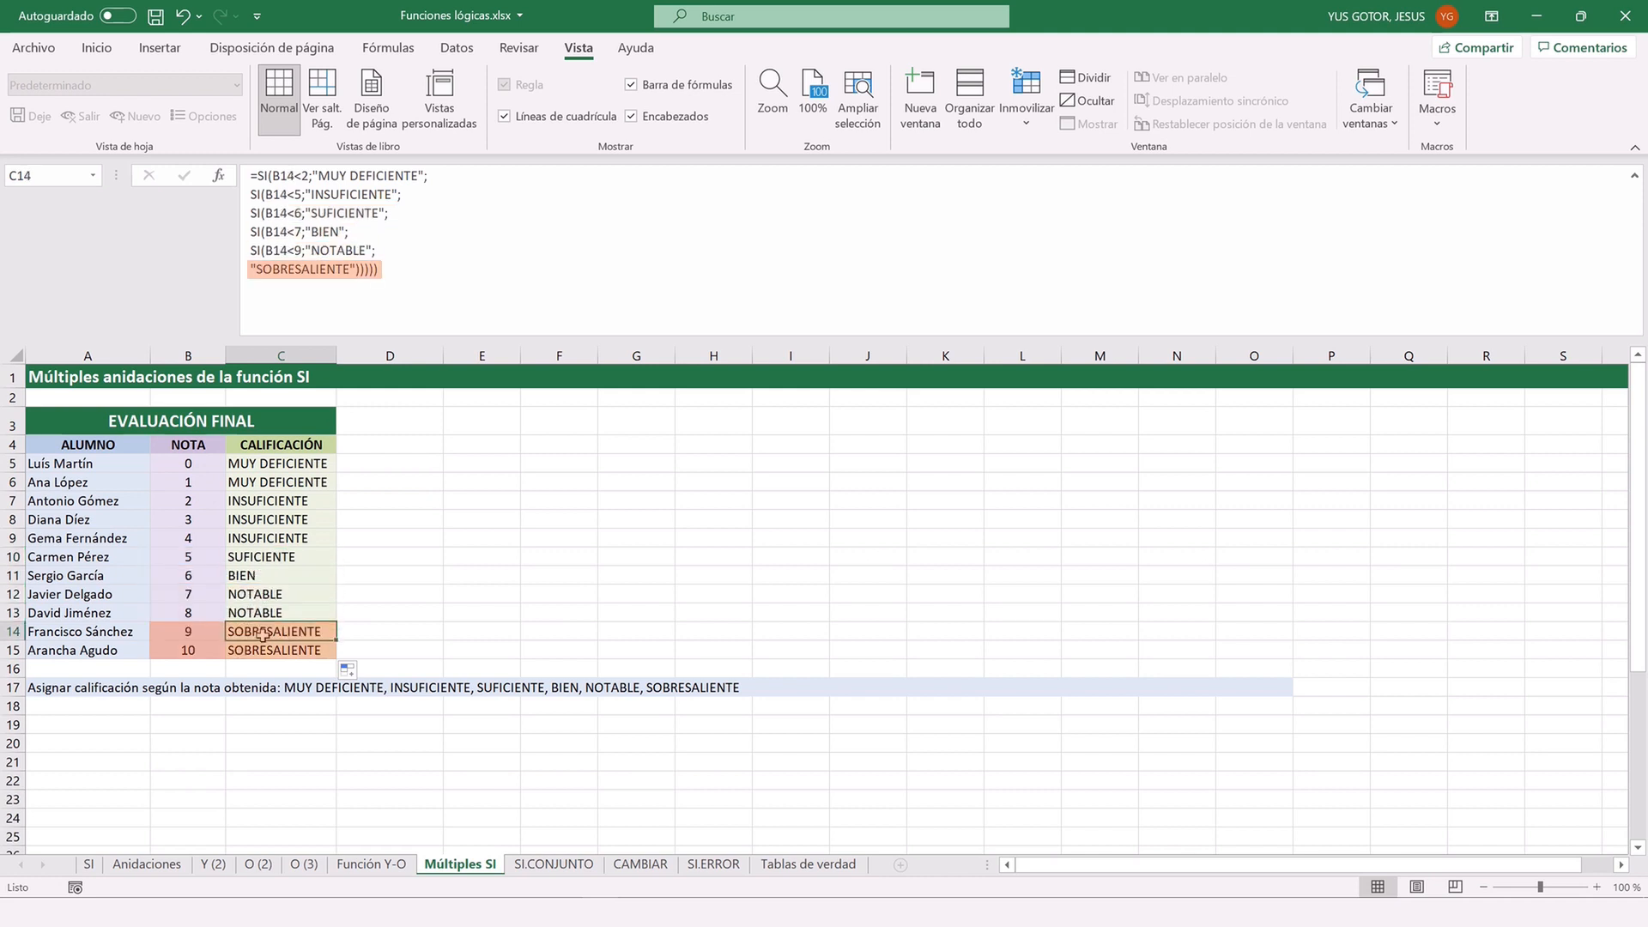
{"action": "left_click", "coordinate": [259, 652]}
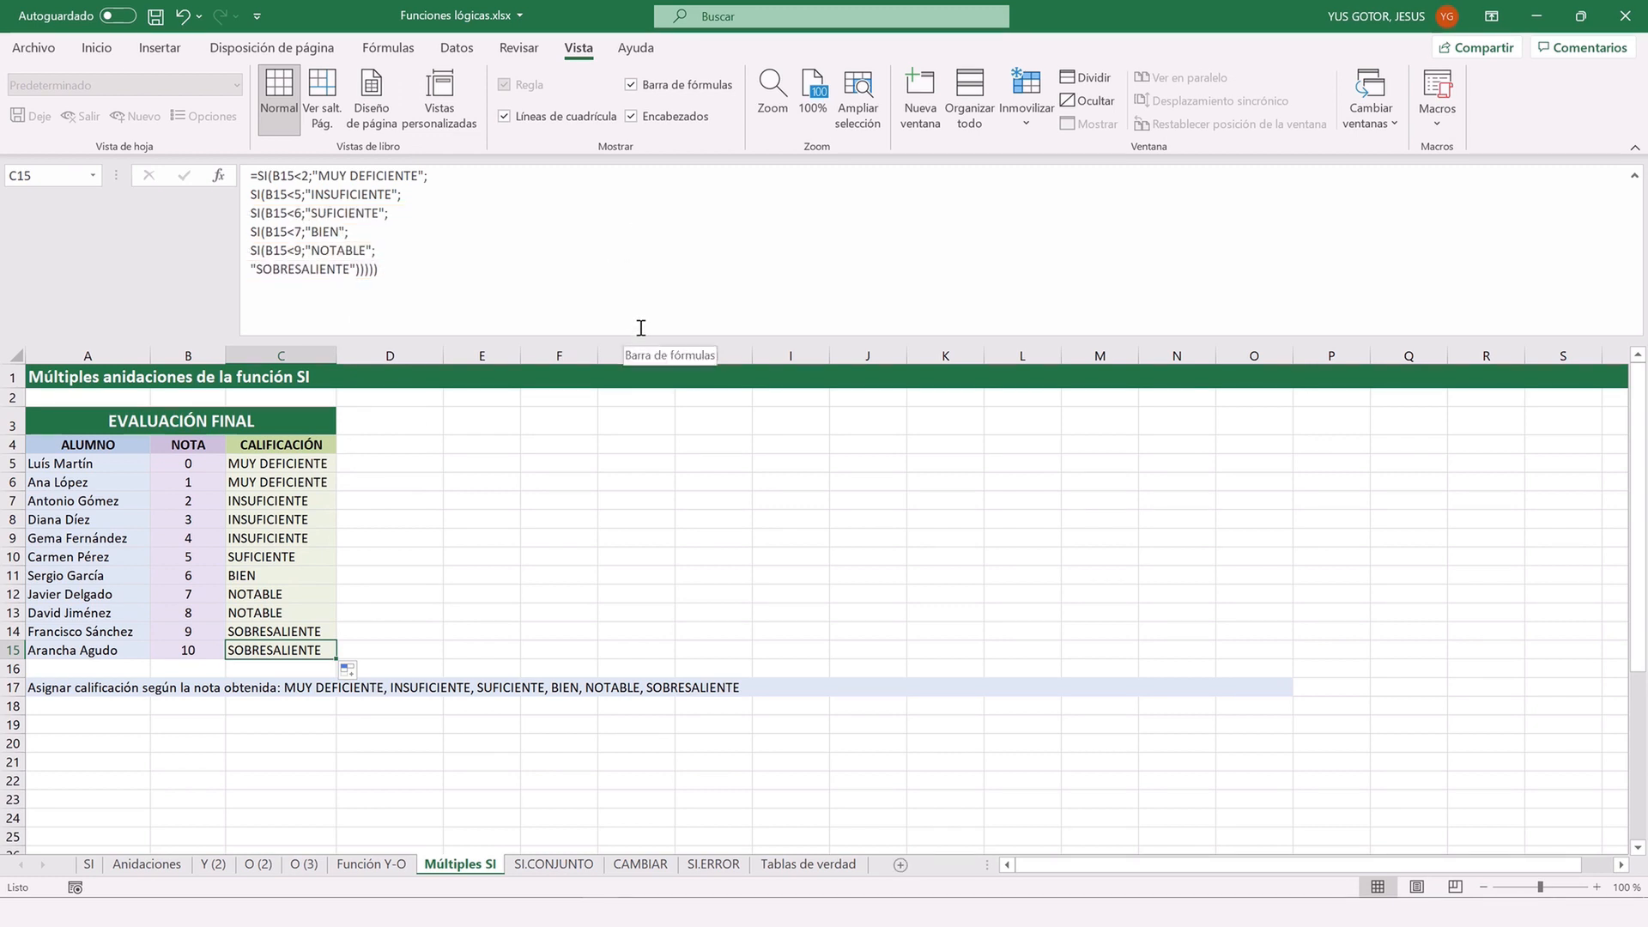
Shrink the formula bar back to a single line and switch to the SI.CONJUNTO worksheet.
{"action": "left_click_drag", "start_coordinate": [636, 336], "coordinate": [652, 192]}
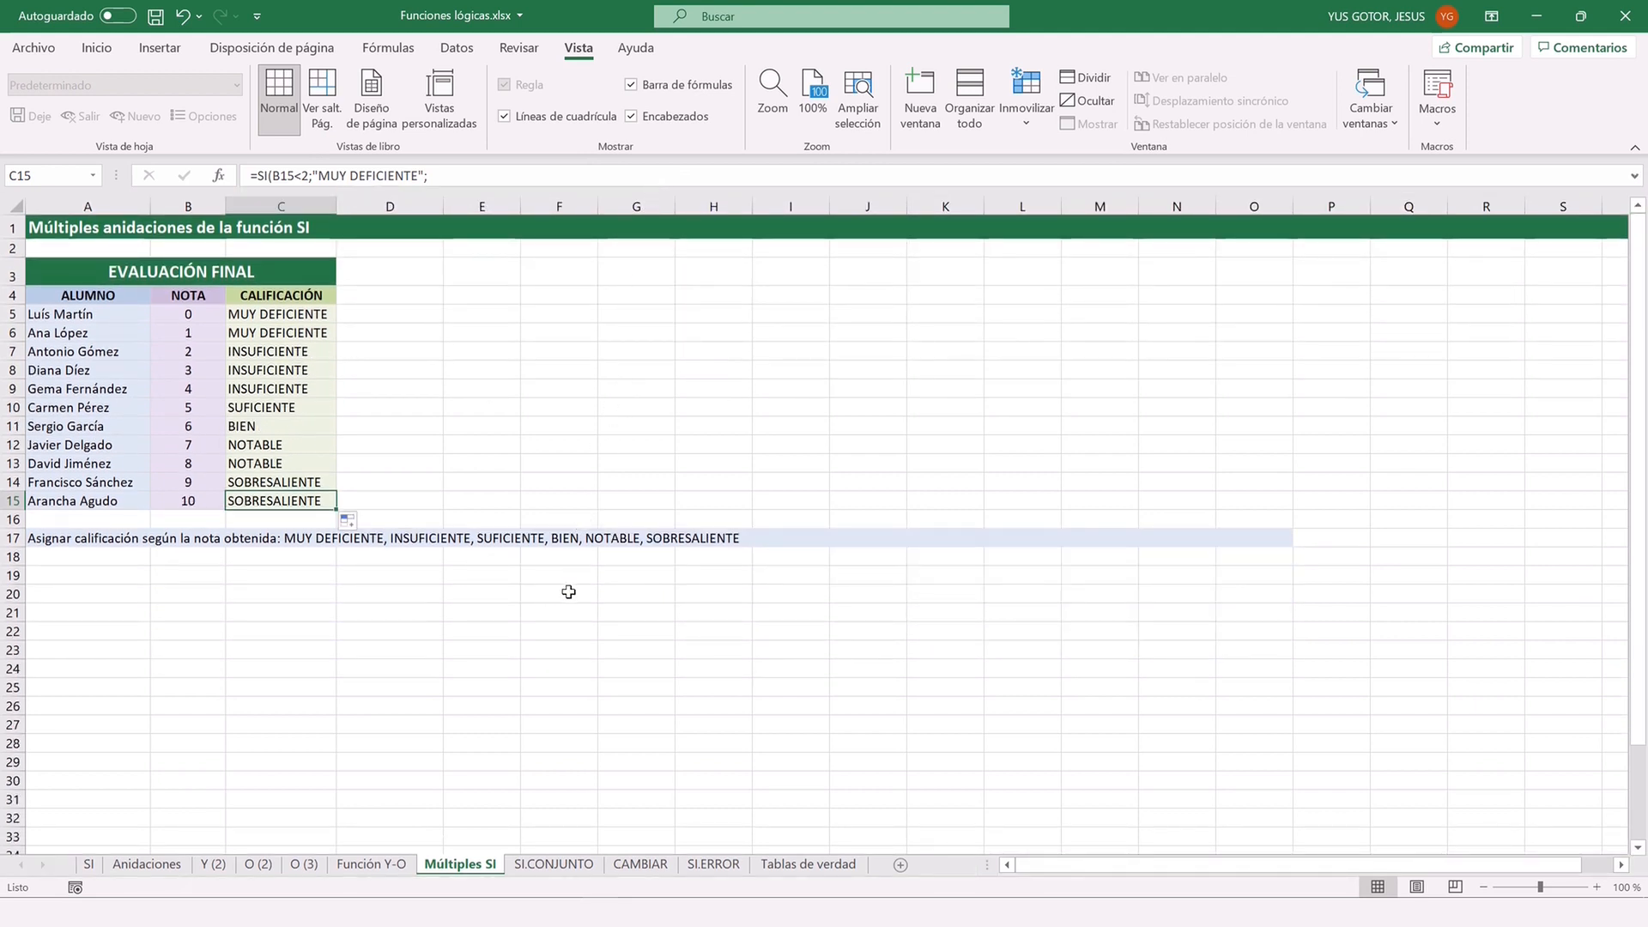
{"action": "left_click", "coordinate": [562, 864]}
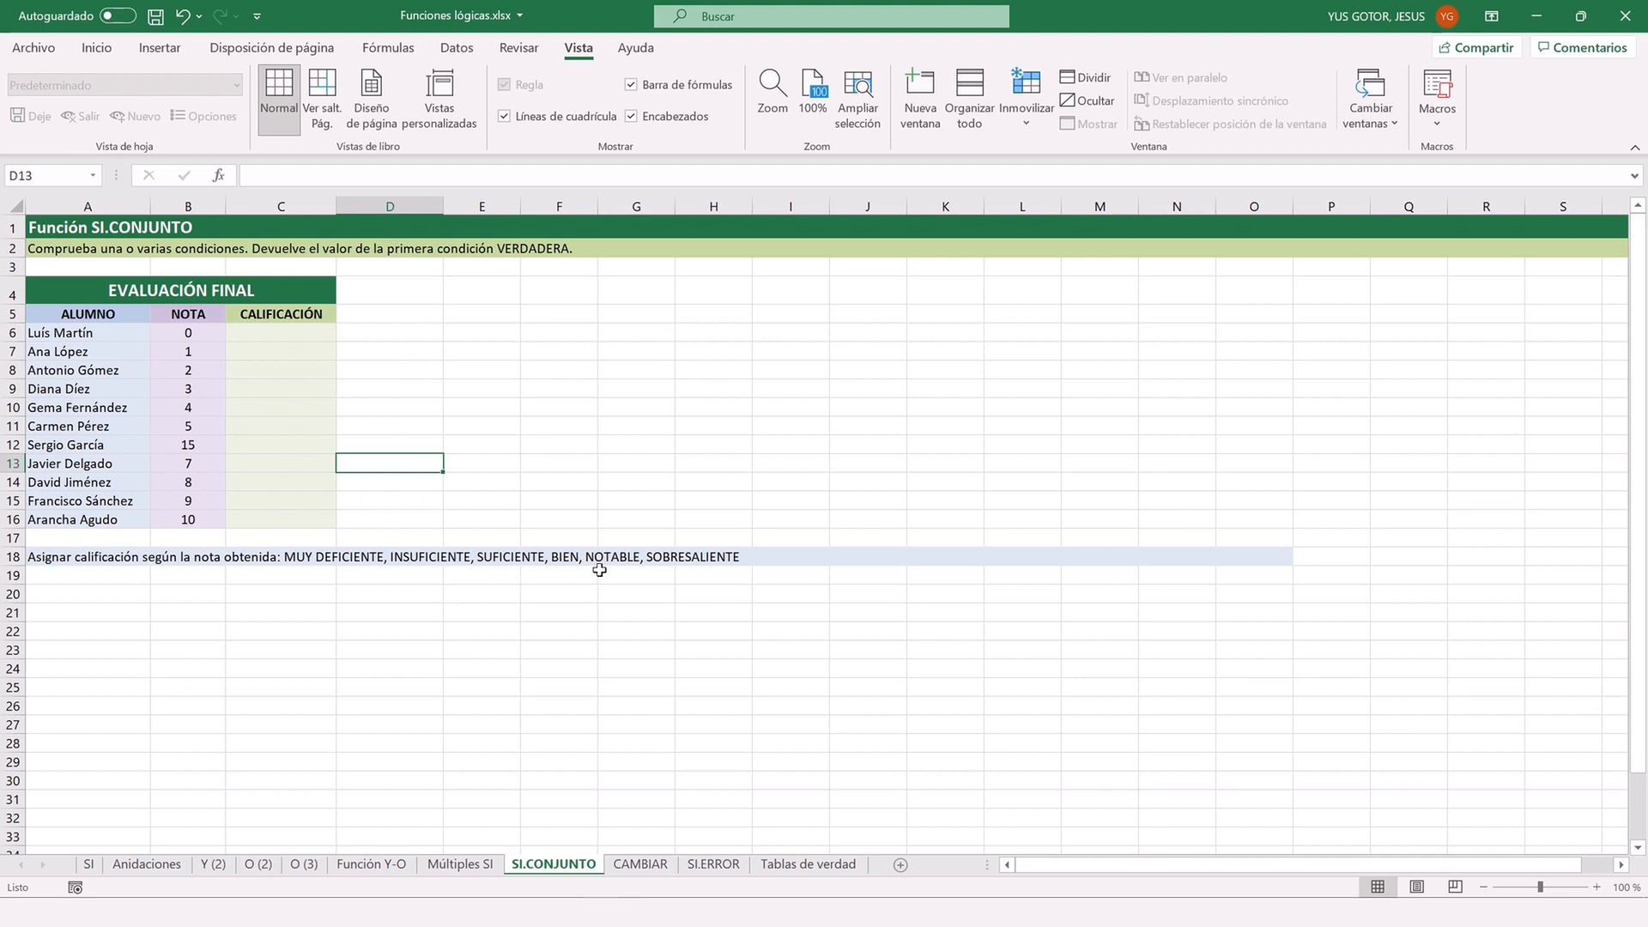
Start a SI.CONJUNTO formula in C6 and open its function arguments dialog.
{"action": "left_click", "coordinate": [281, 334]}
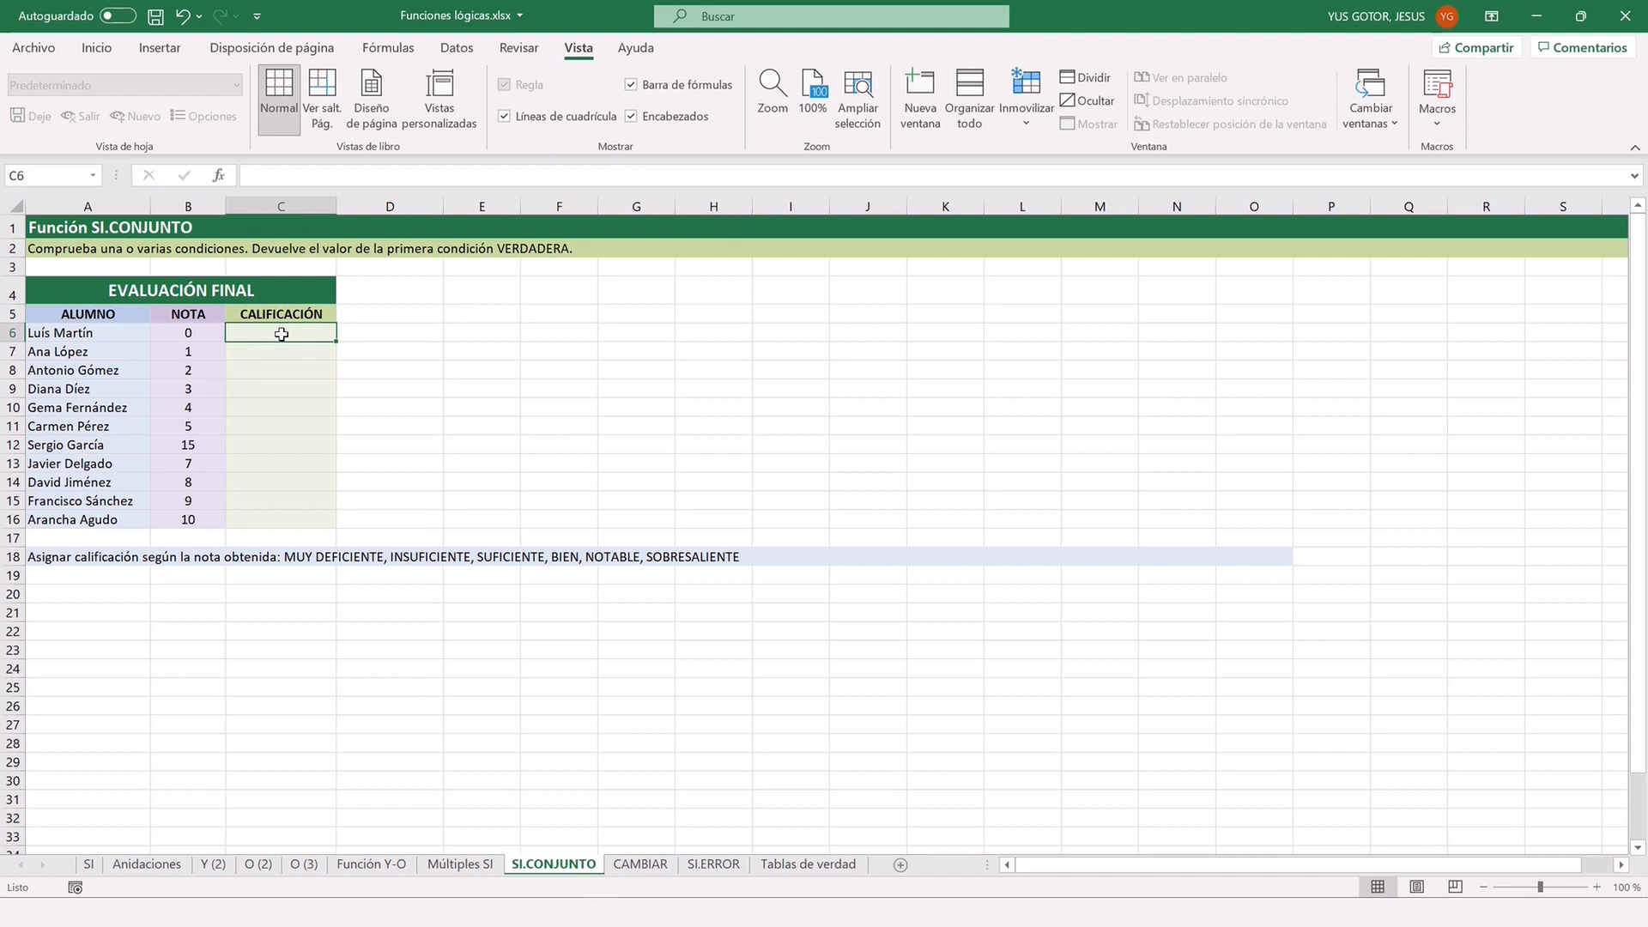
{"action": "type", "text": "=SI.CONJ"}
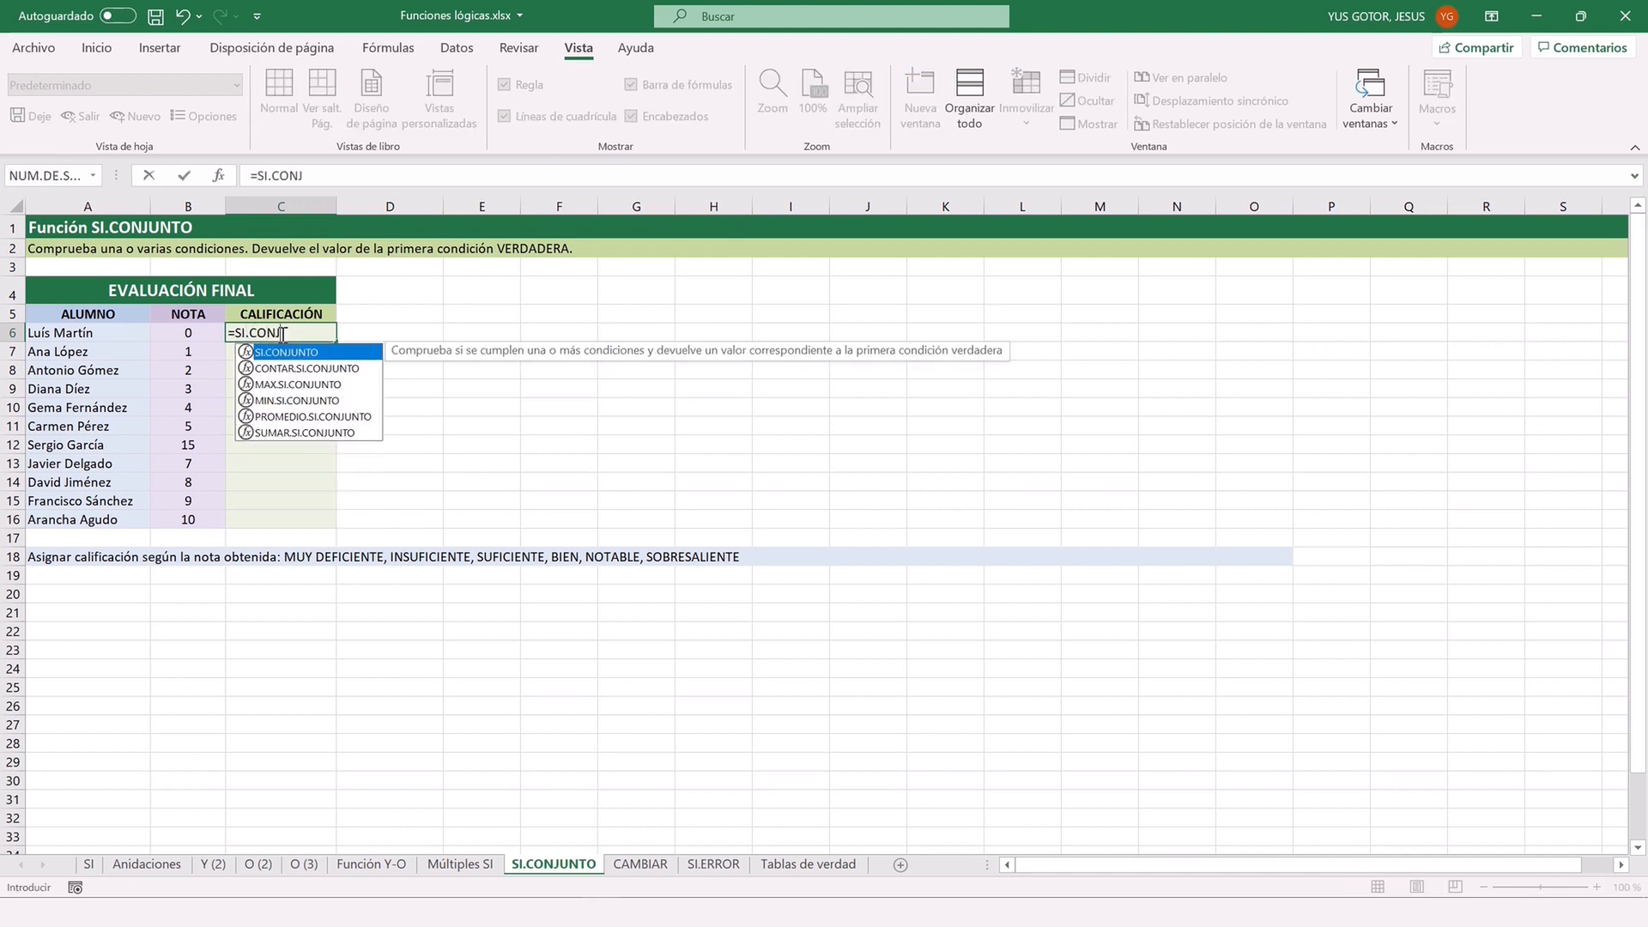
{"action": "type", "text": "UNTO("}
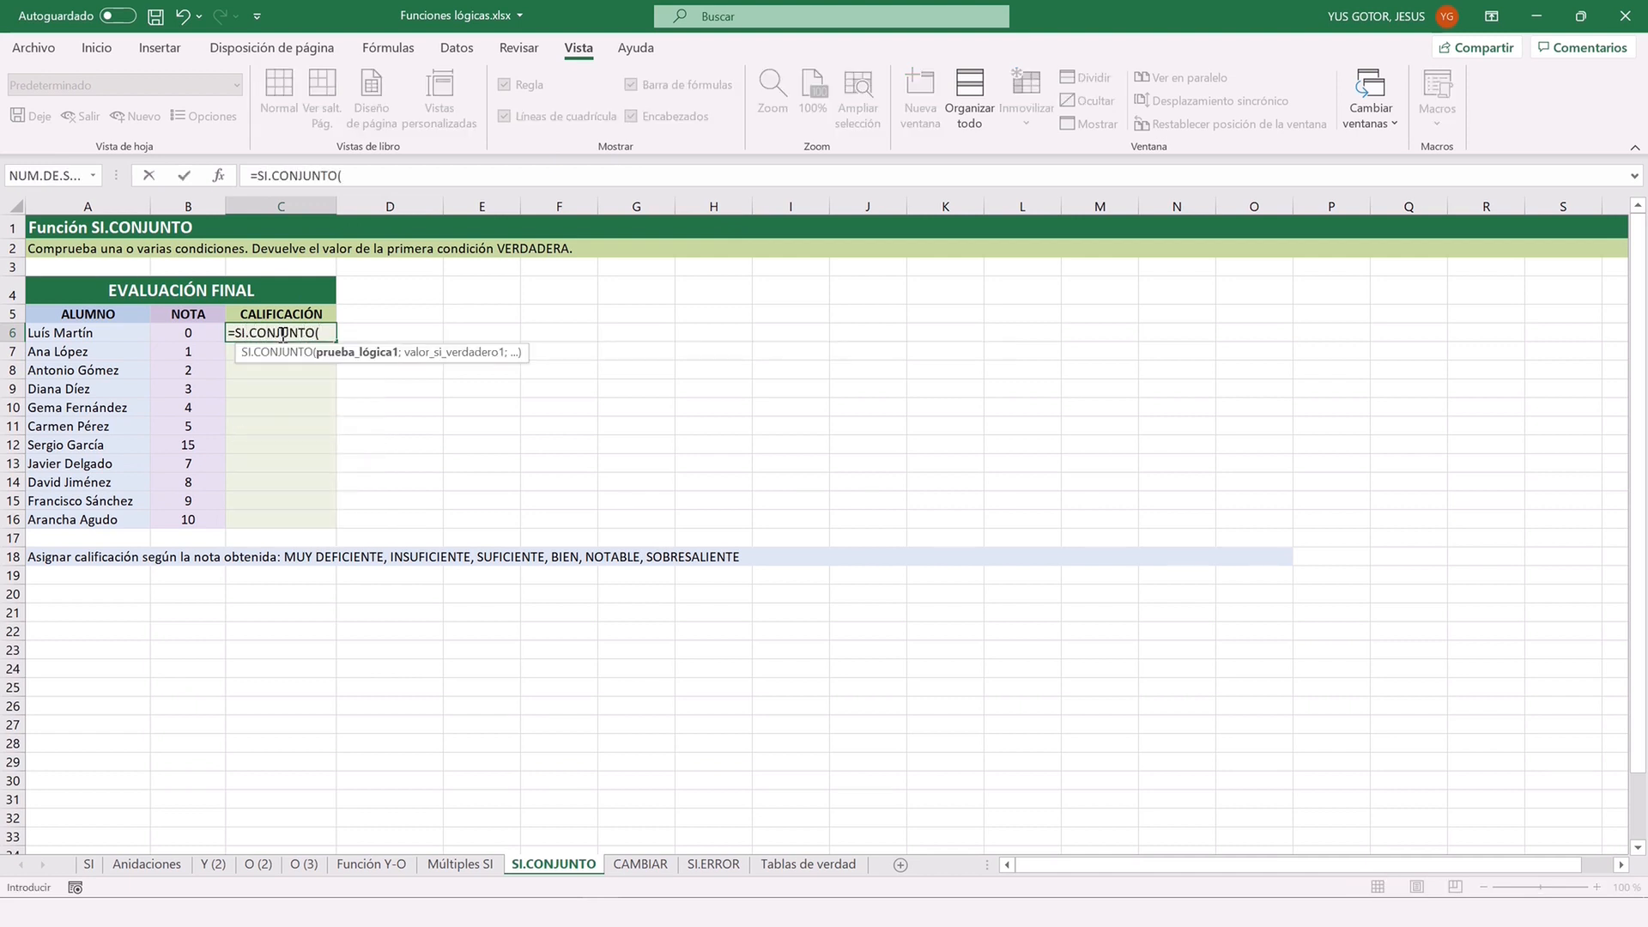
{"action": "left_click", "coordinate": [220, 177]}
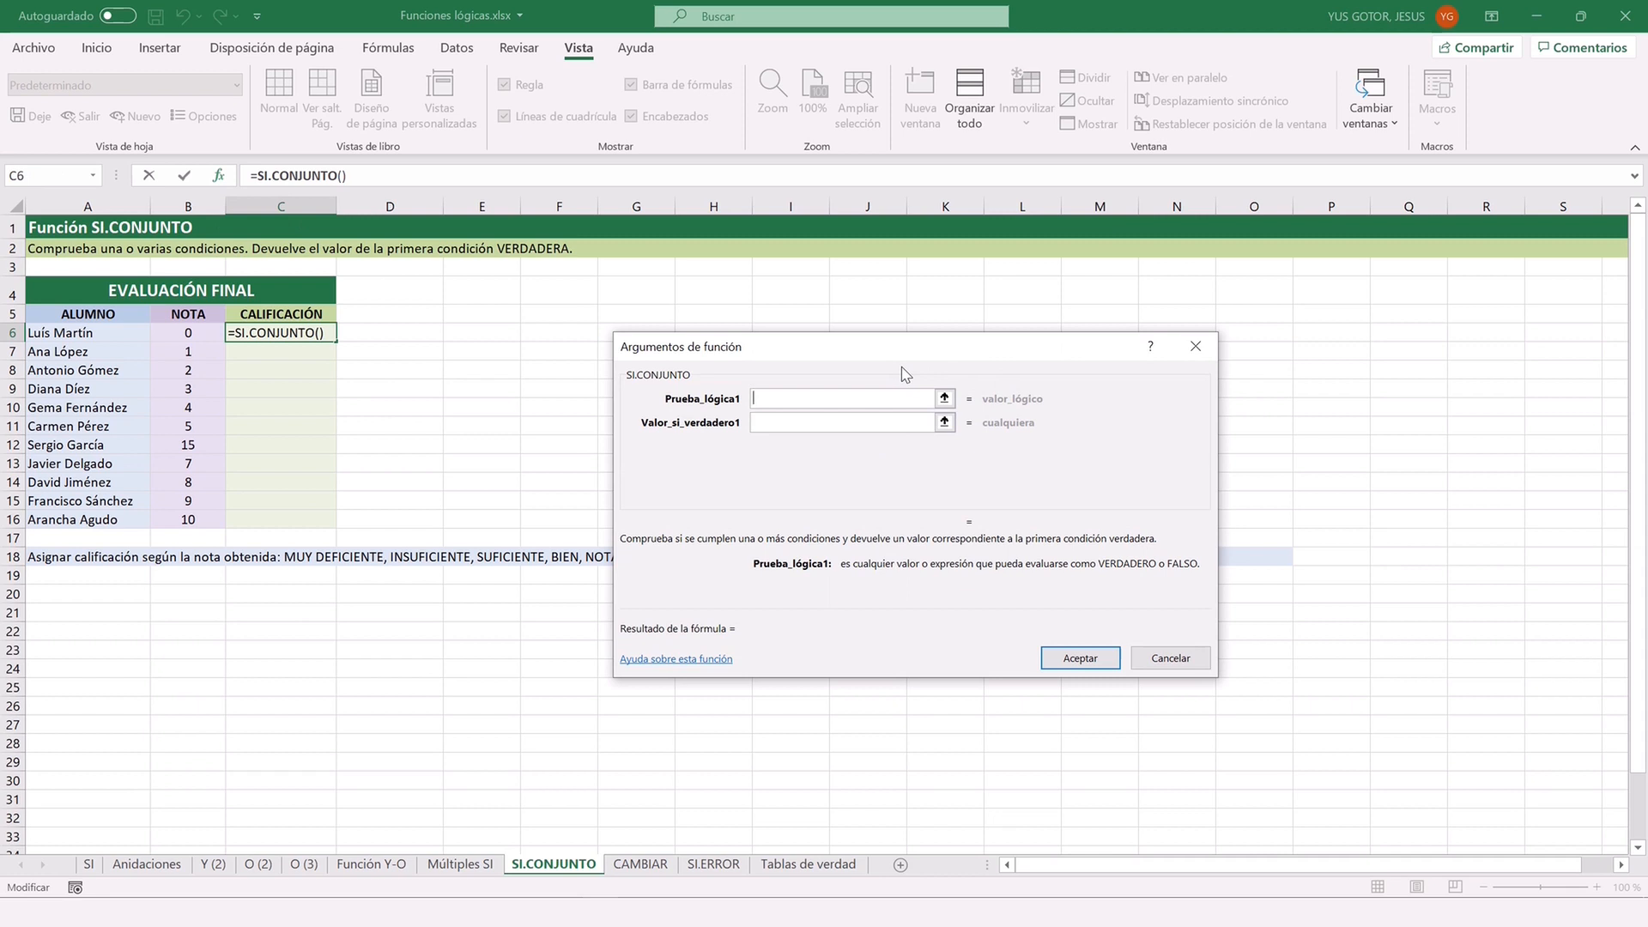
Set the first logical test to B6<2 with MUY DEFICIENTE as its value if true.
{"action": "left_click", "coordinate": [181, 330]}
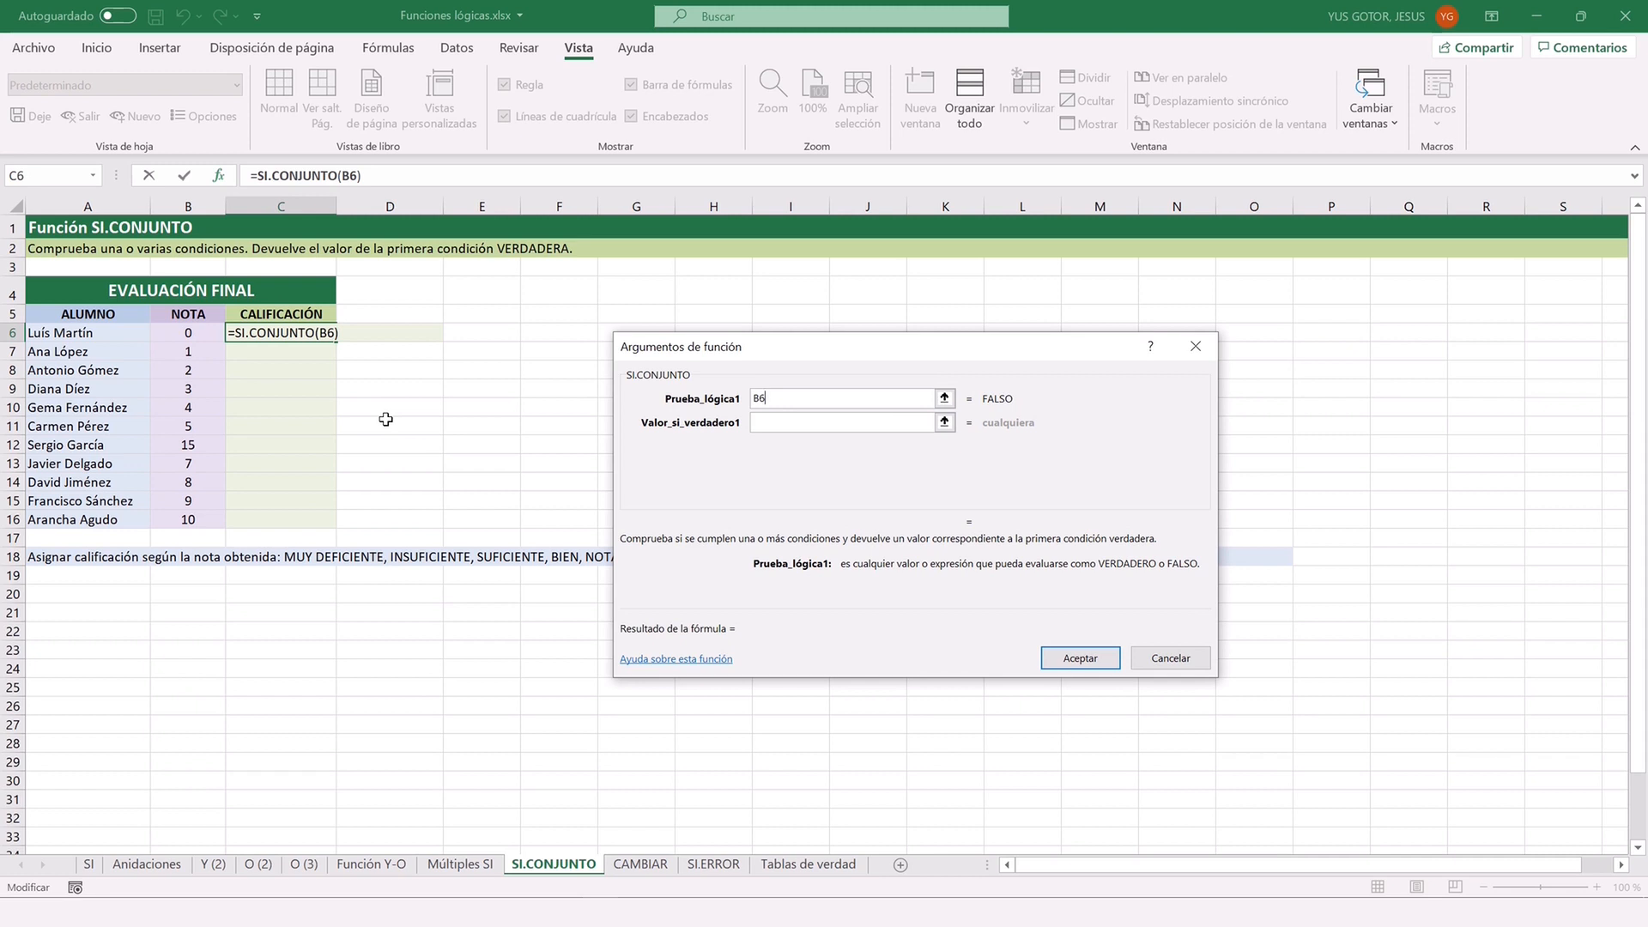
{"action": "type", "text": "<2"}
{"action": "key", "text": "Tab"}
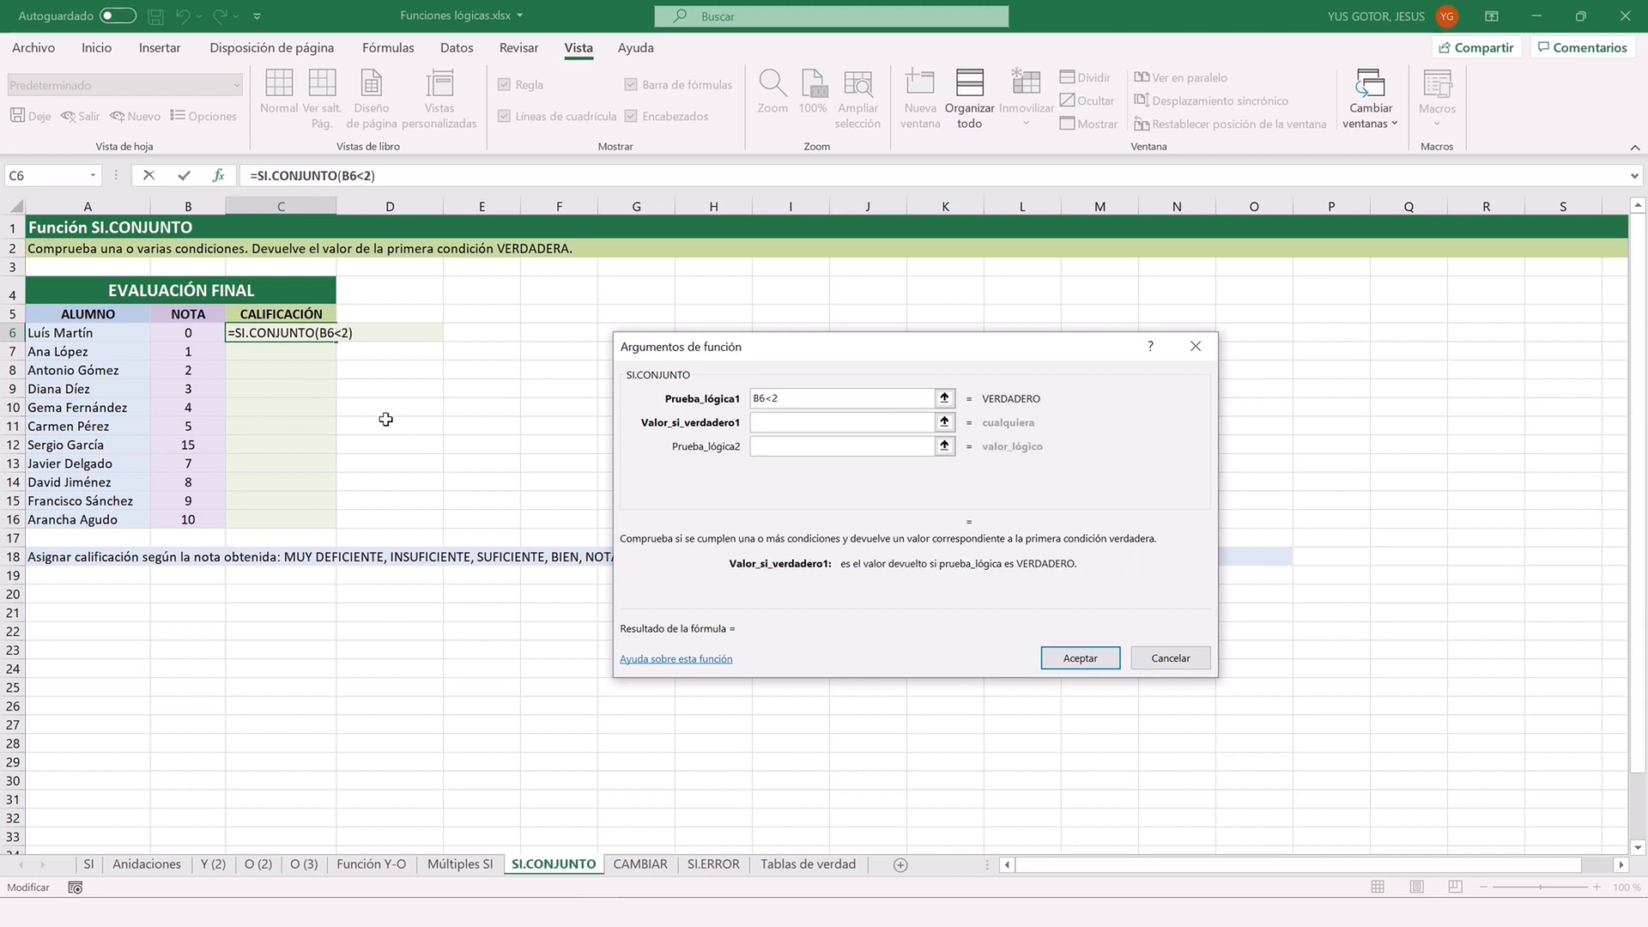
{"action": "type", "text": "MUY DEFICIENTE"}
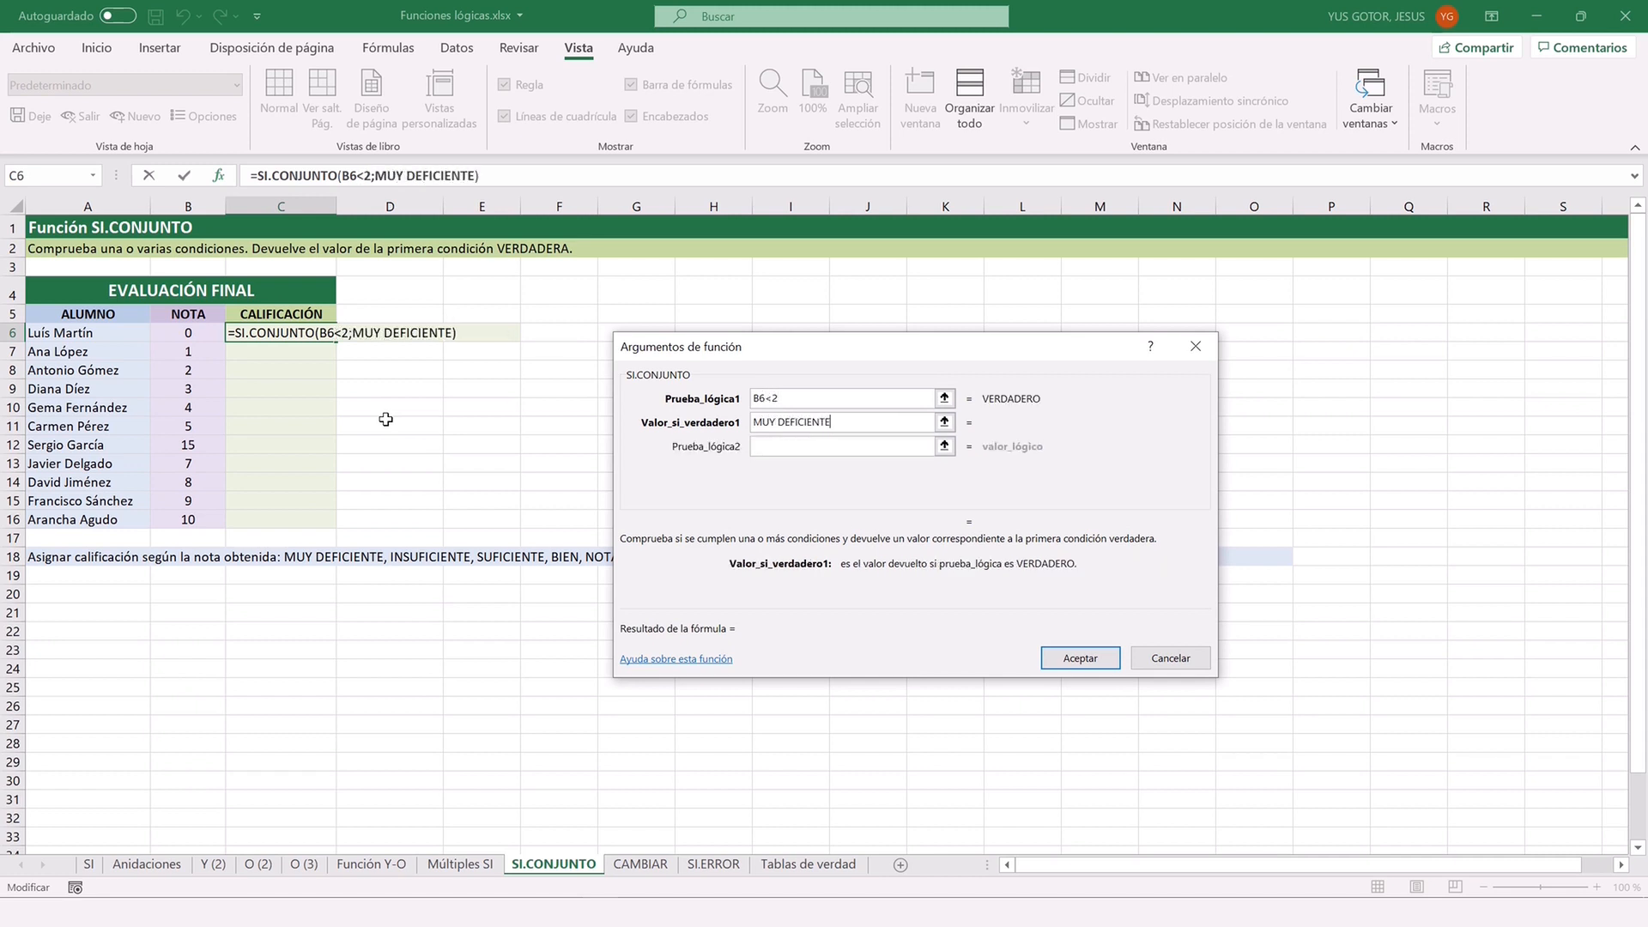
{"action": "key", "text": "Tab"}
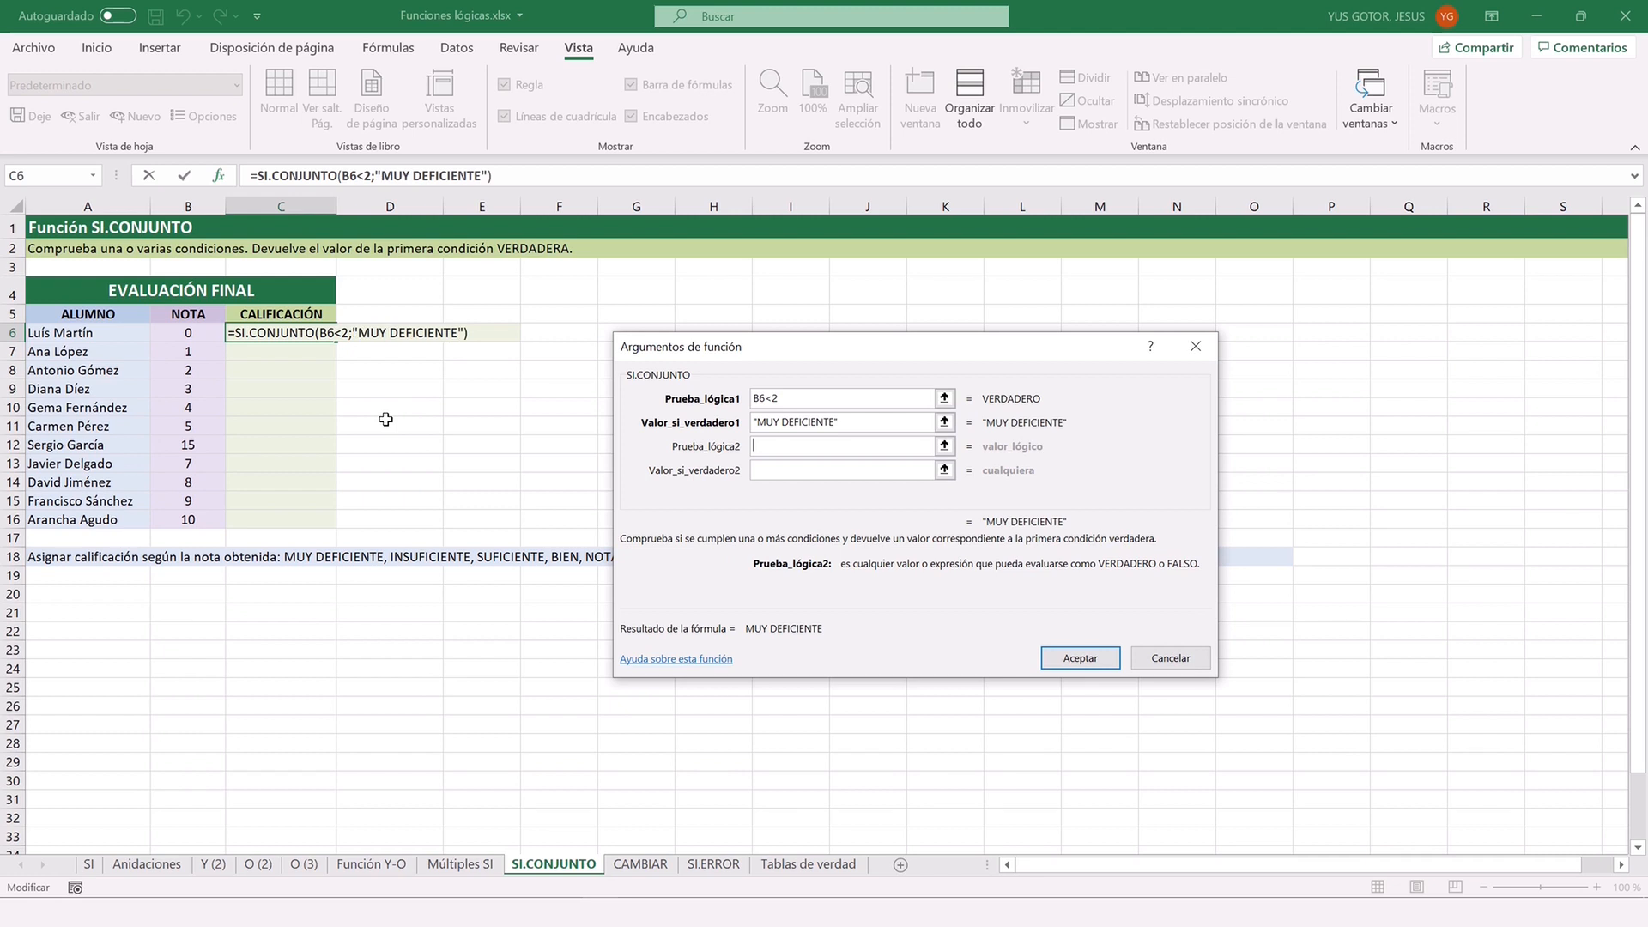
Add the second test B6<5 returning INSUFICIENTE and the third test B6<6 returning SUFICIENTE.
{"action": "type", "text": "B6<5"}
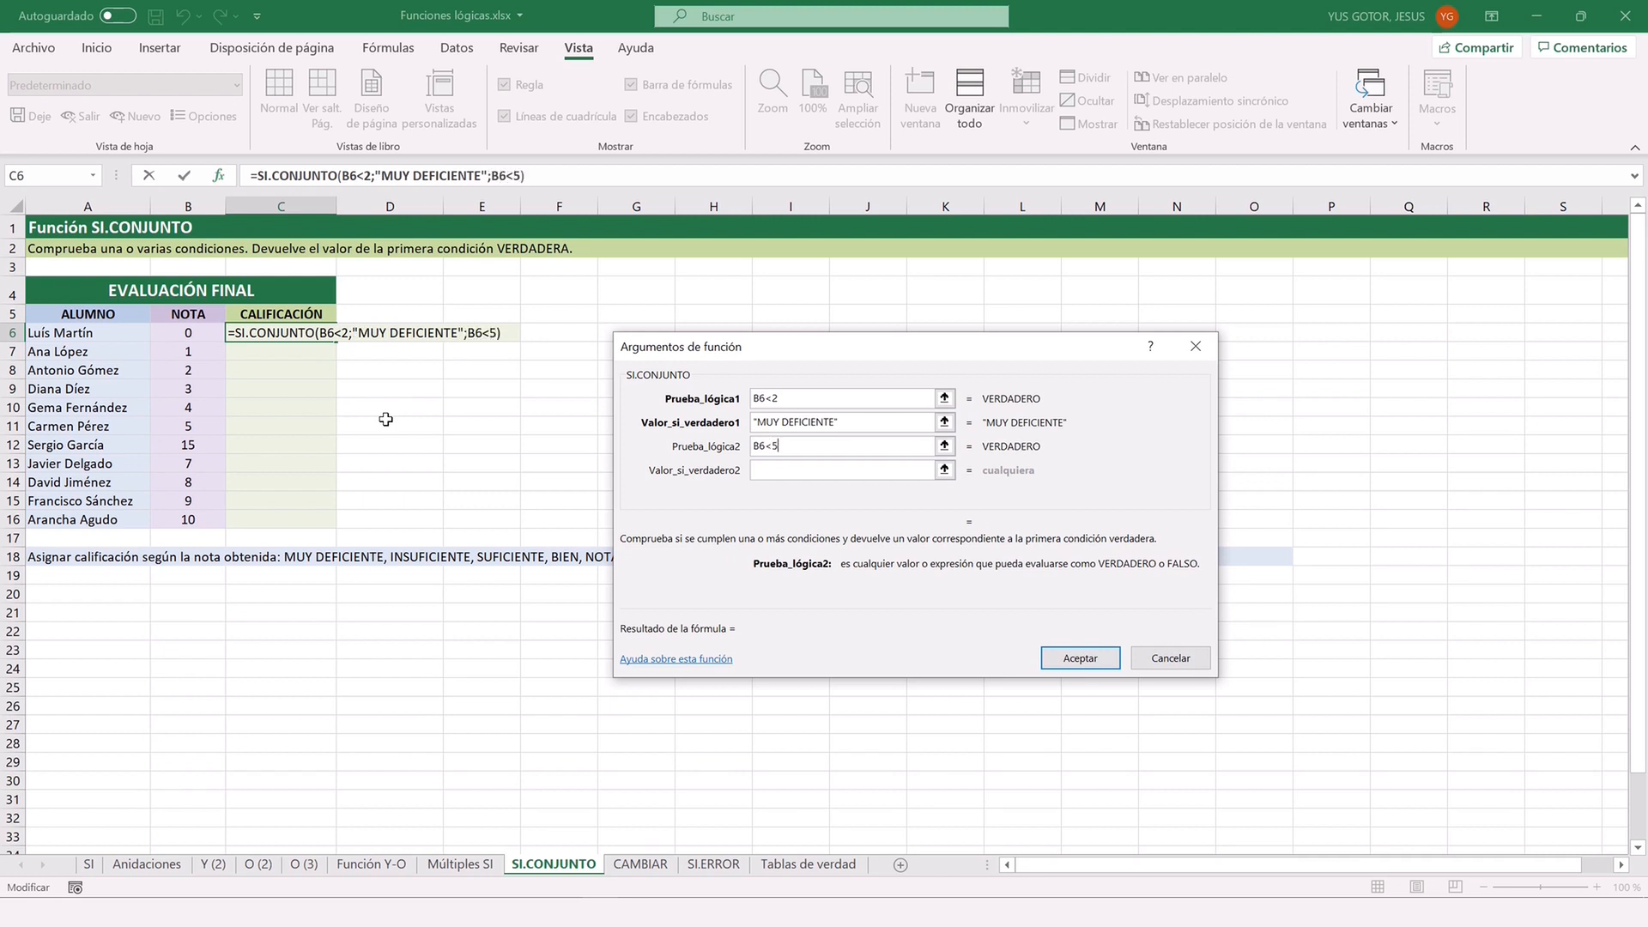
{"action": "key", "text": "Tab"}
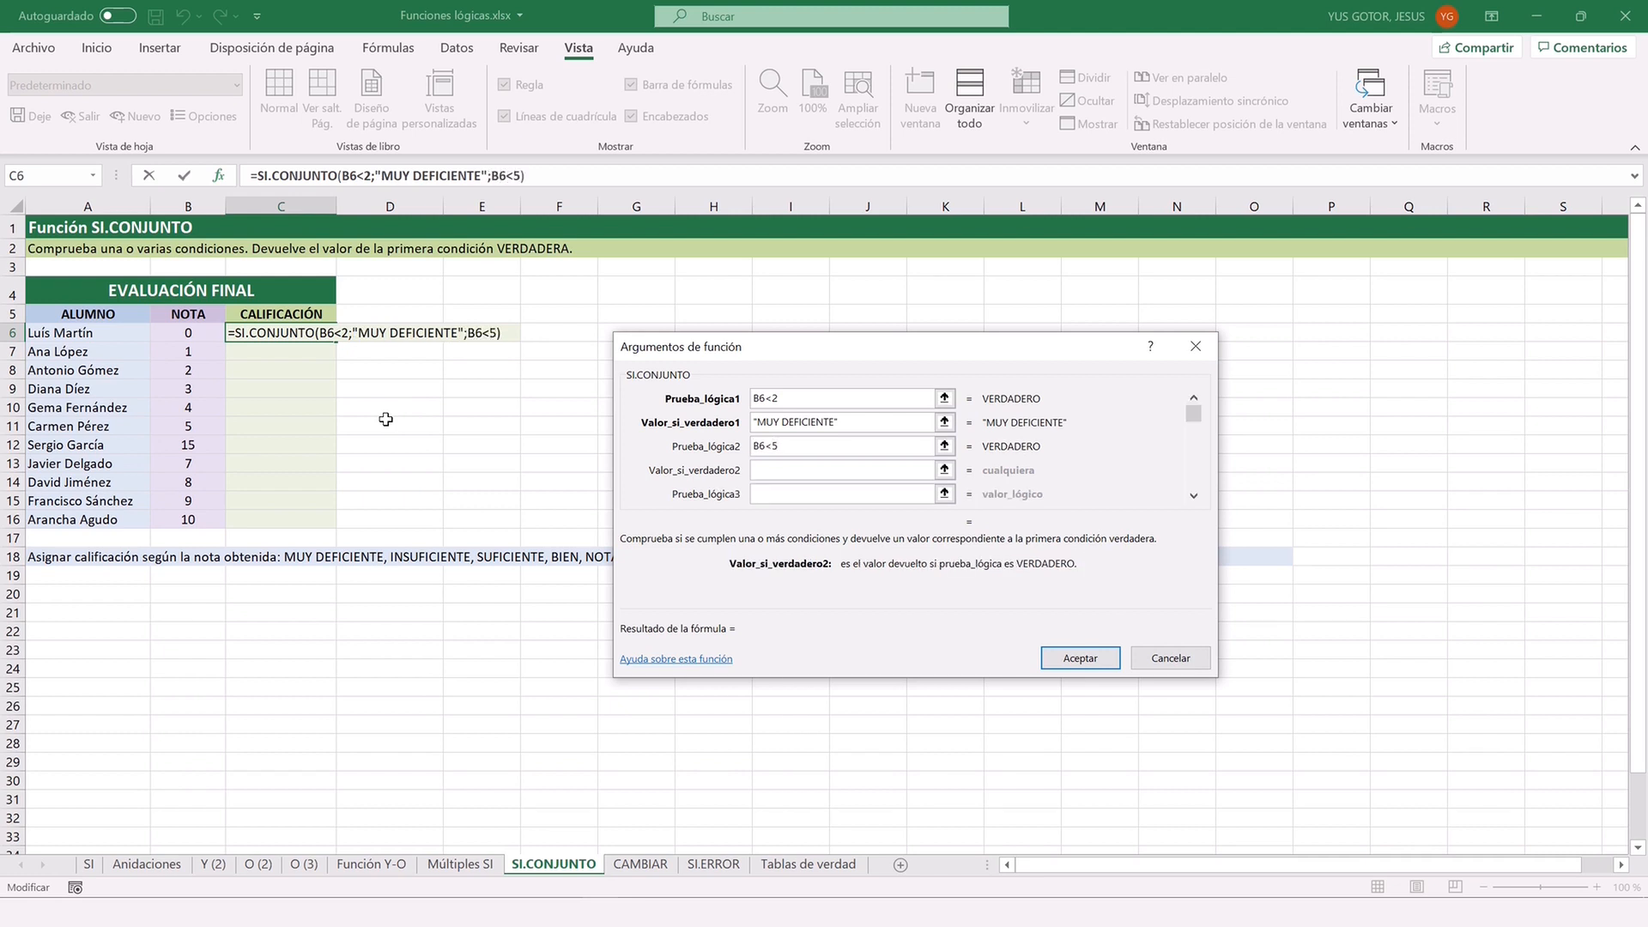
{"action": "type", "text": "INSUFICIENTE"}
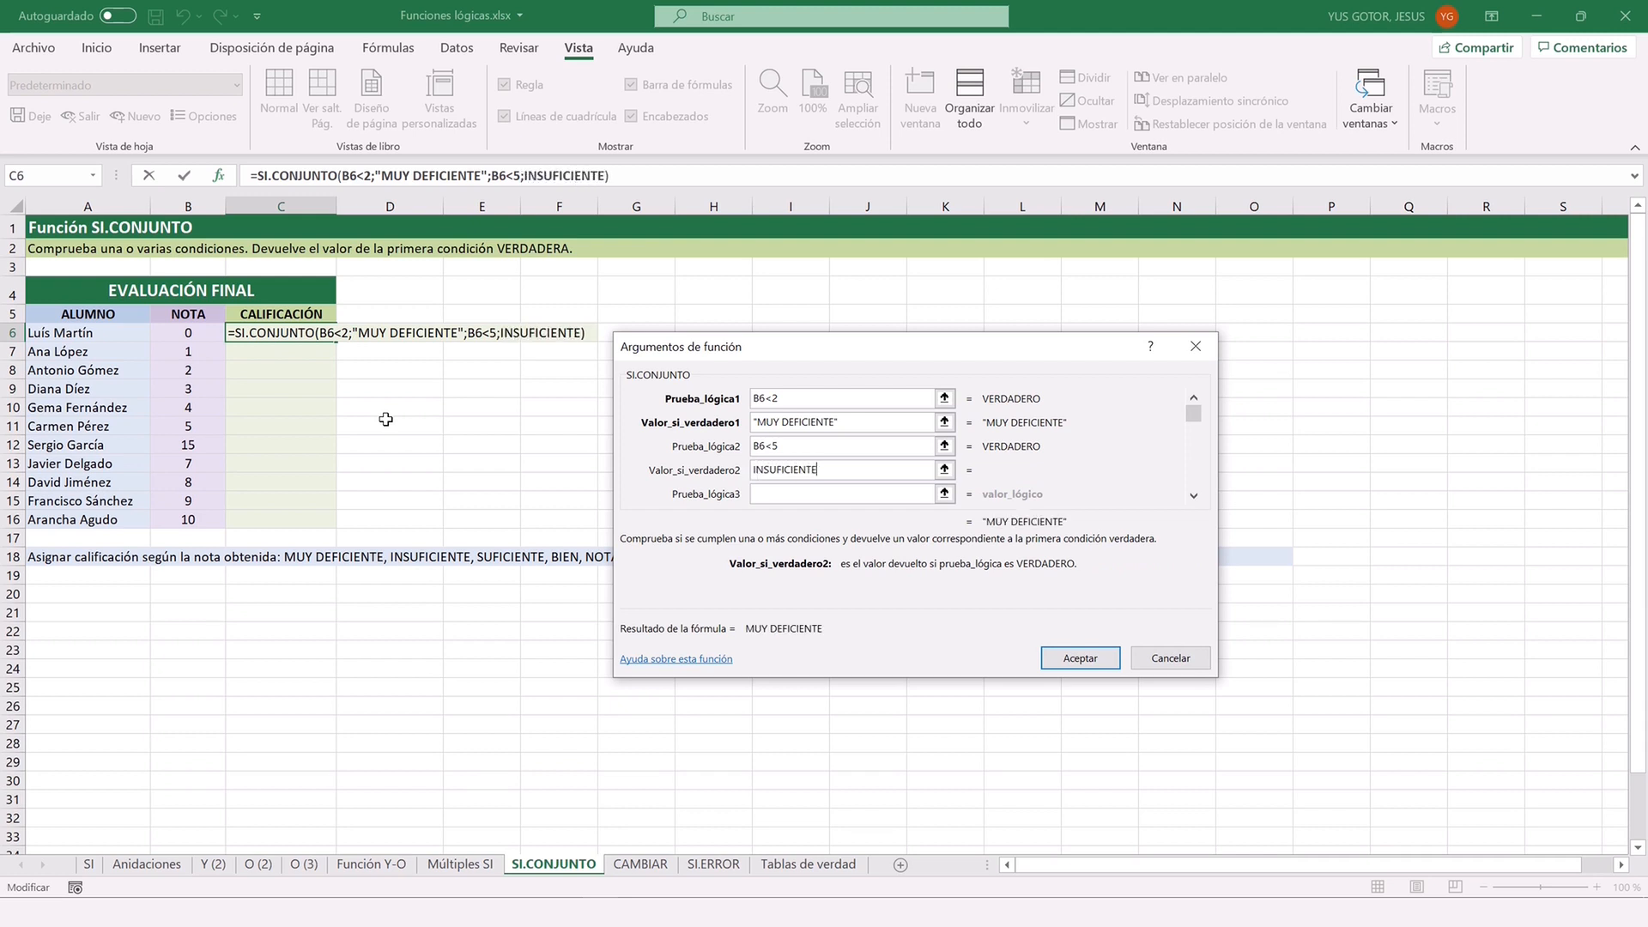
{"action": "key", "text": "Tab"}
{"action": "type", "text": "B6<6"}
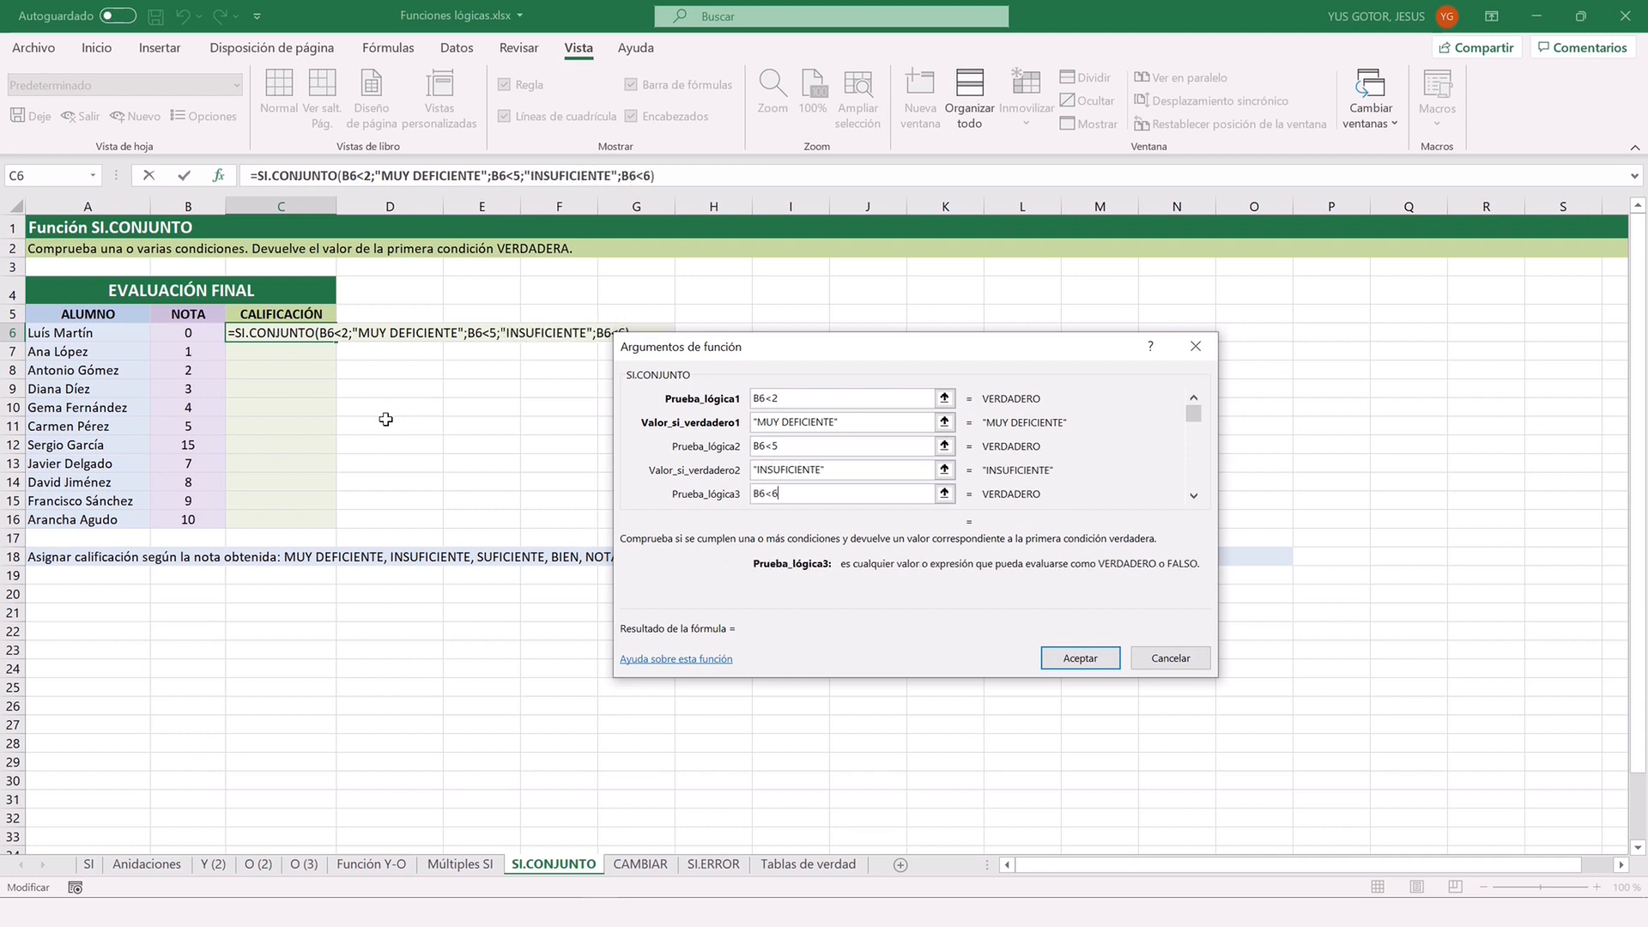
{"action": "key", "text": "Tab"}
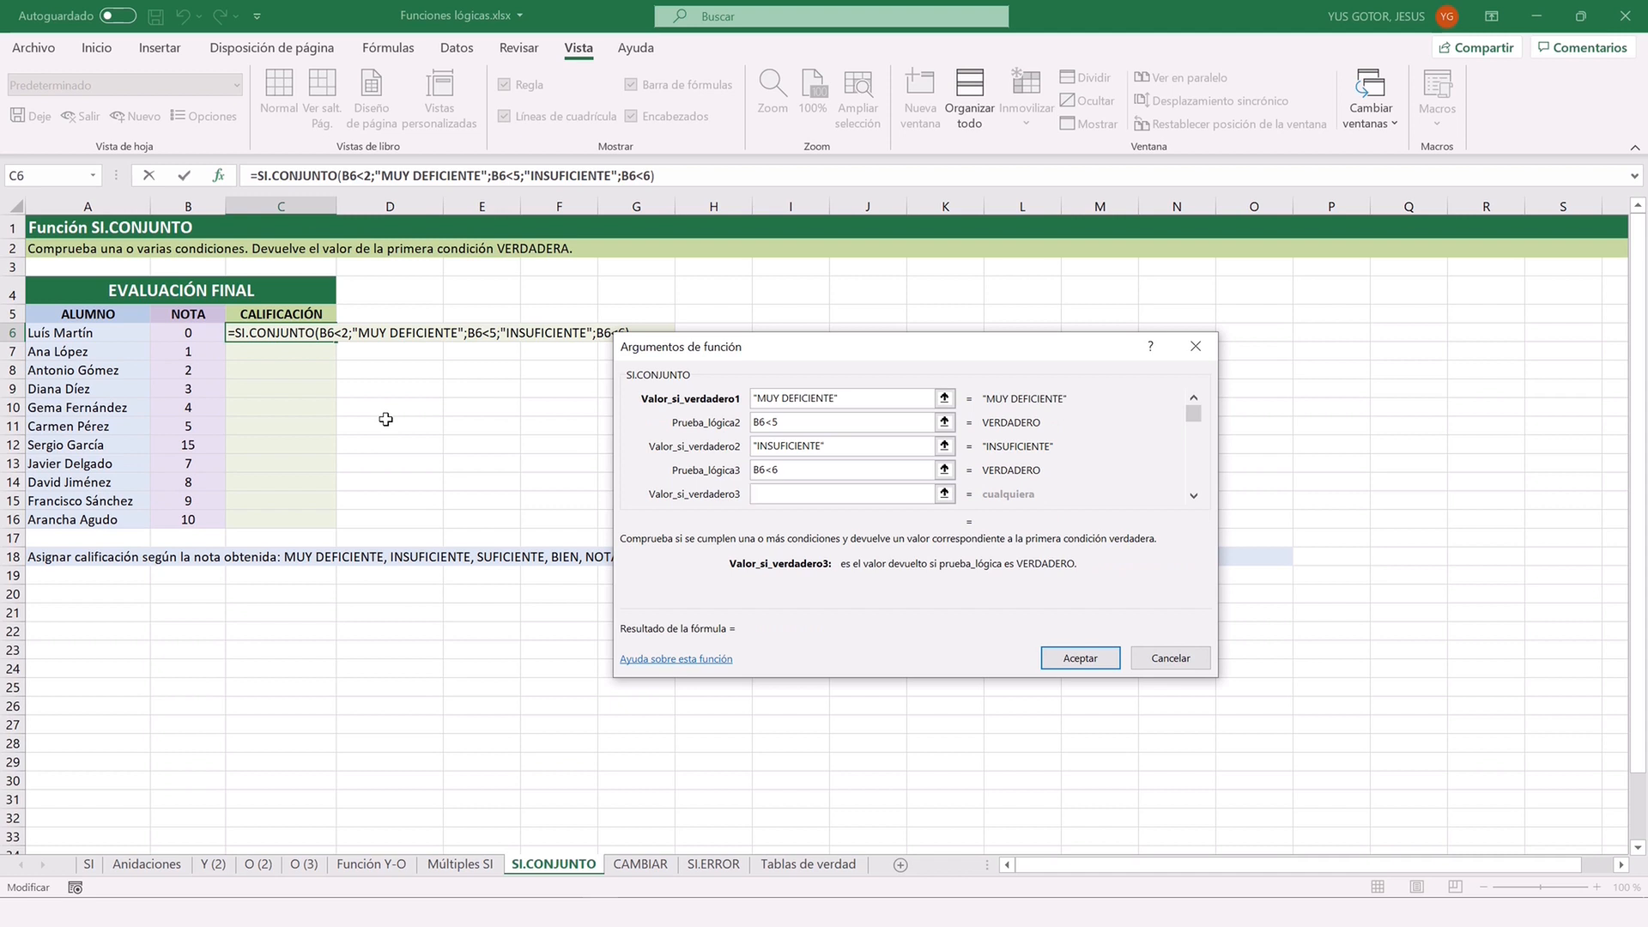
{"action": "type", "text": "SUFICIENTE"}
{"action": "key", "text": "Tab"}
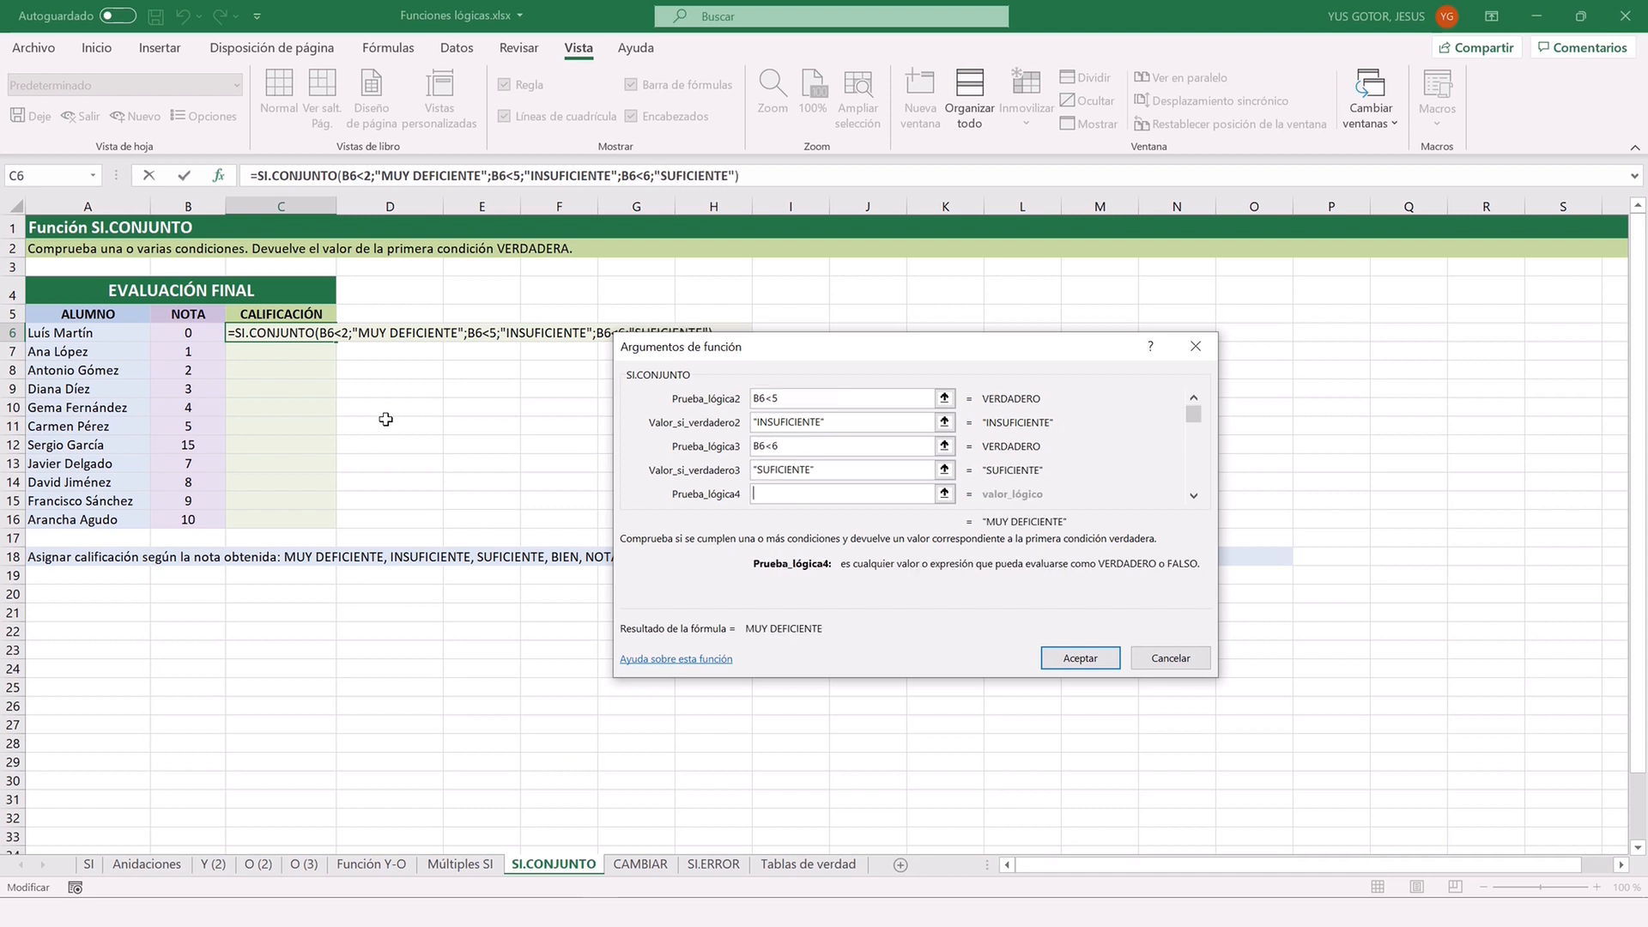
Add the fourth test B6<7 returning BIEN and the fifth test B6<9 returning NOTABLE.
{"action": "type", "text": "B6<7"}
{"action": "key", "text": "Tab"}
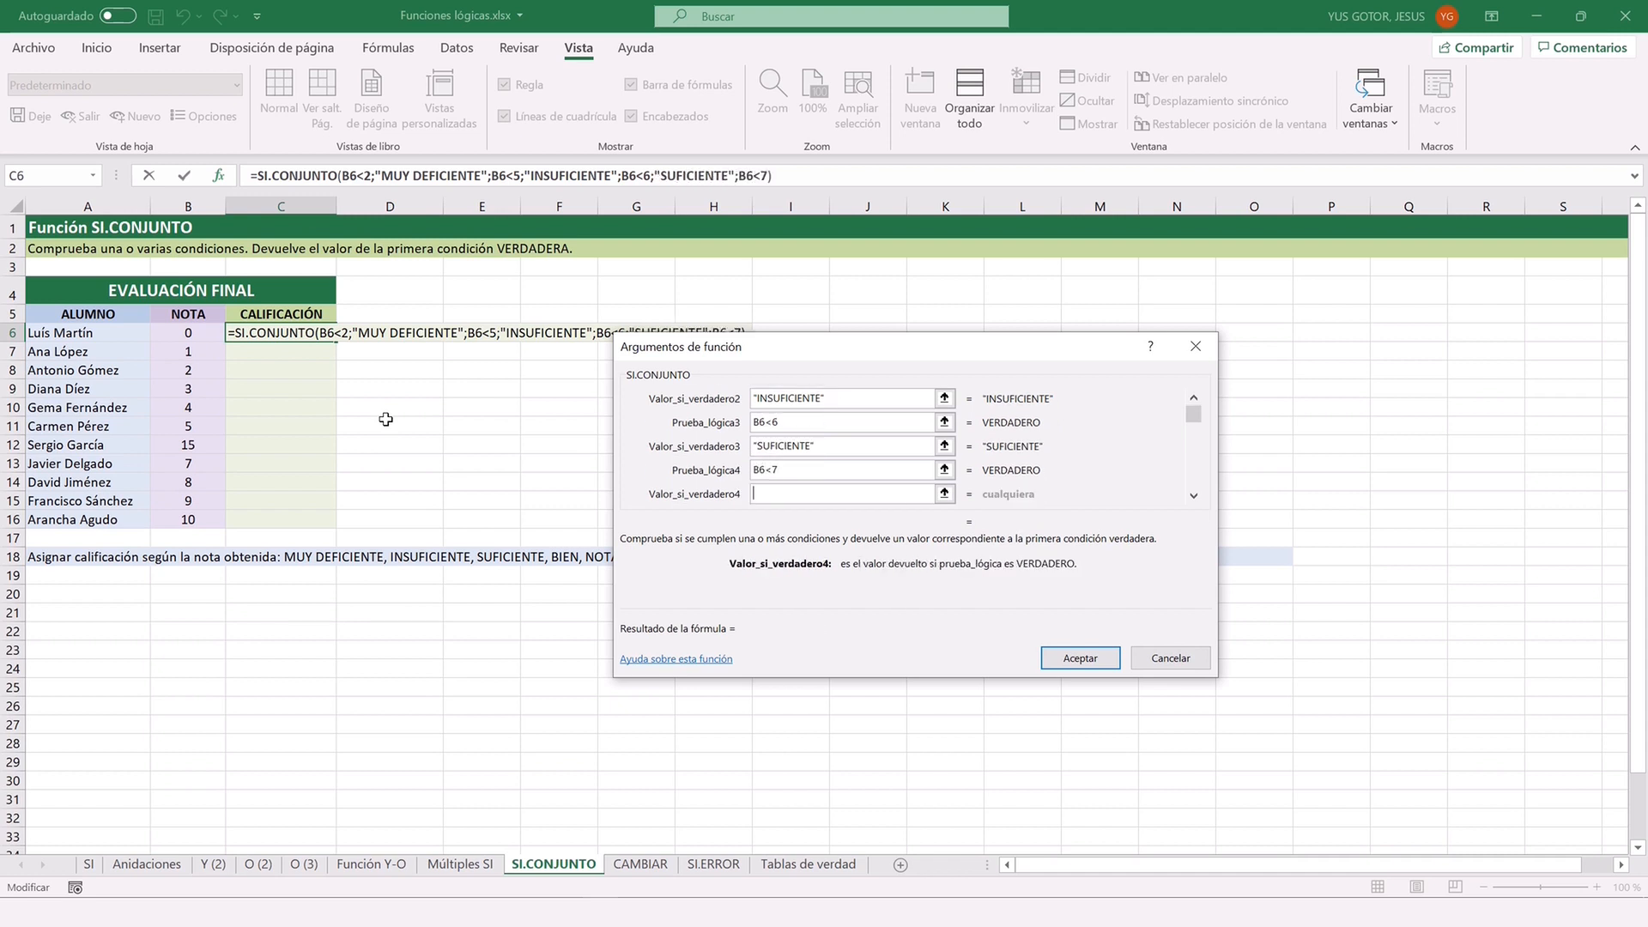
{"action": "type", "text": "BIEN"}
{"action": "key", "text": "Tab"}
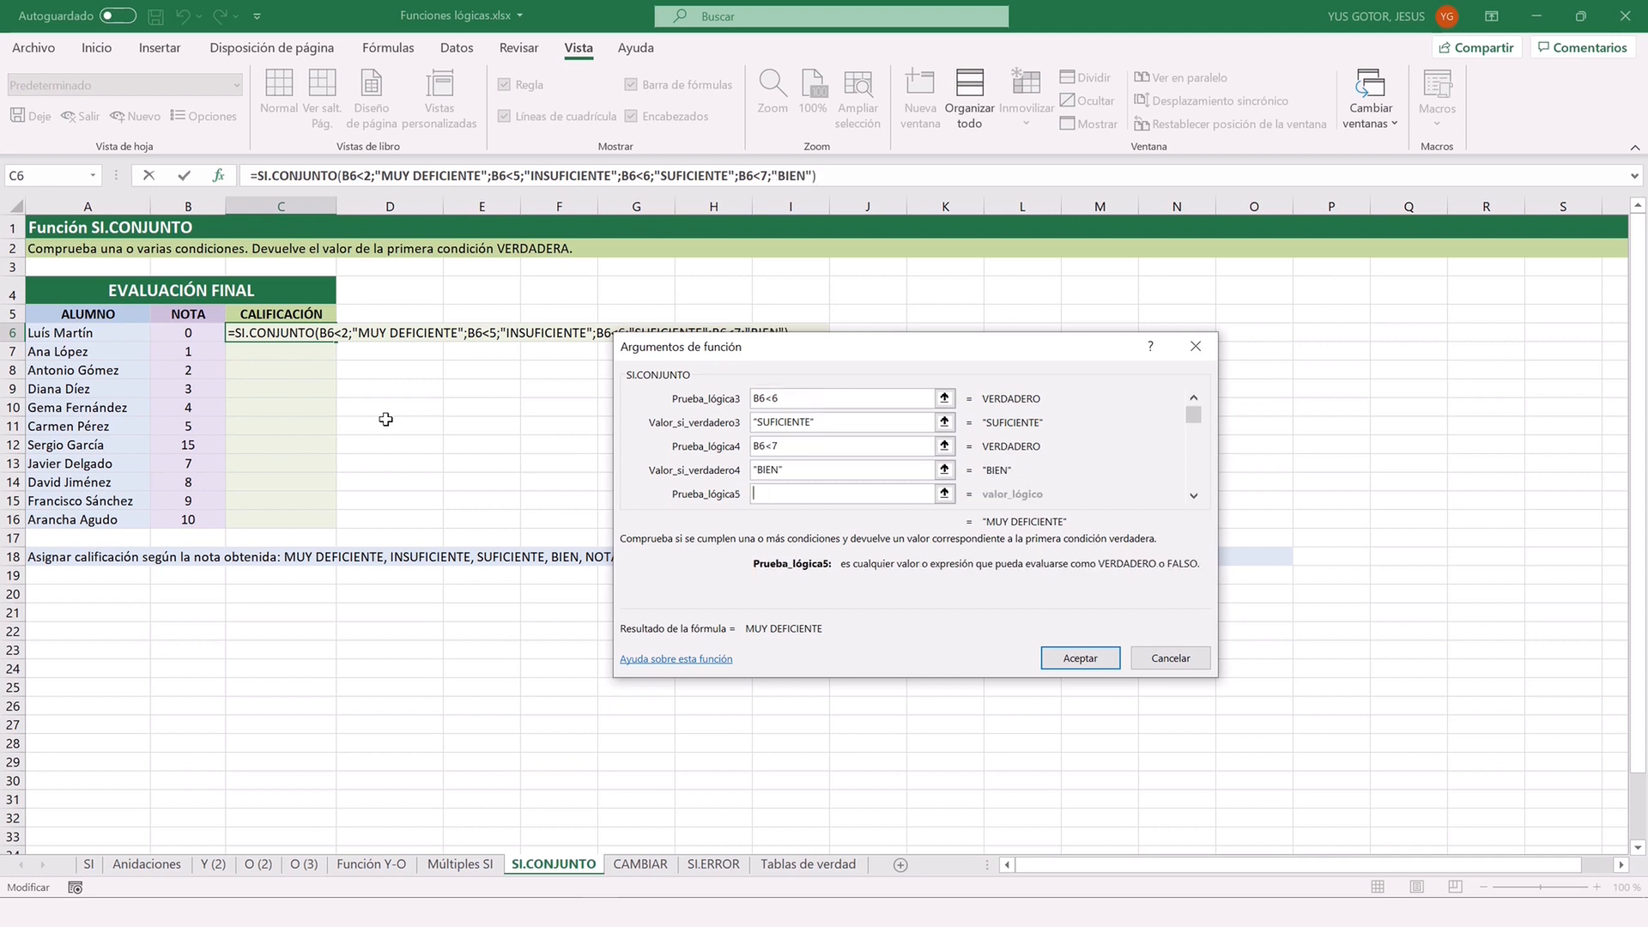
{"action": "type", "text": "B6<9"}
{"action": "key", "text": "Tab"}
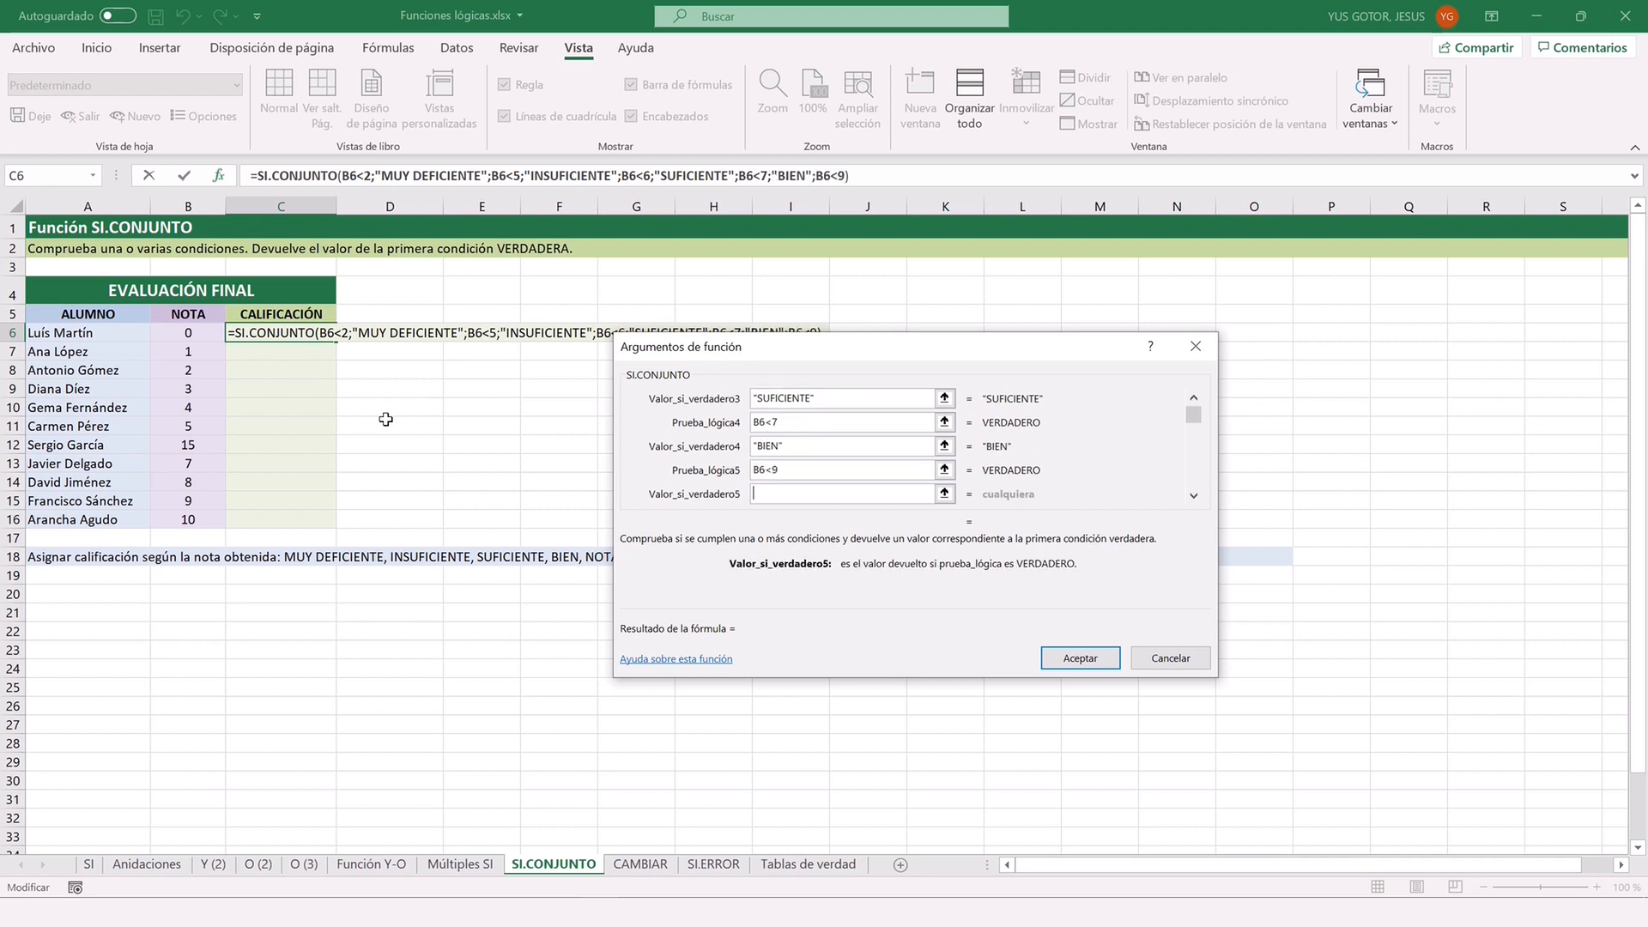
{"action": "type", "text": "NOTABLE"}
{"action": "key", "text": "Tab"}
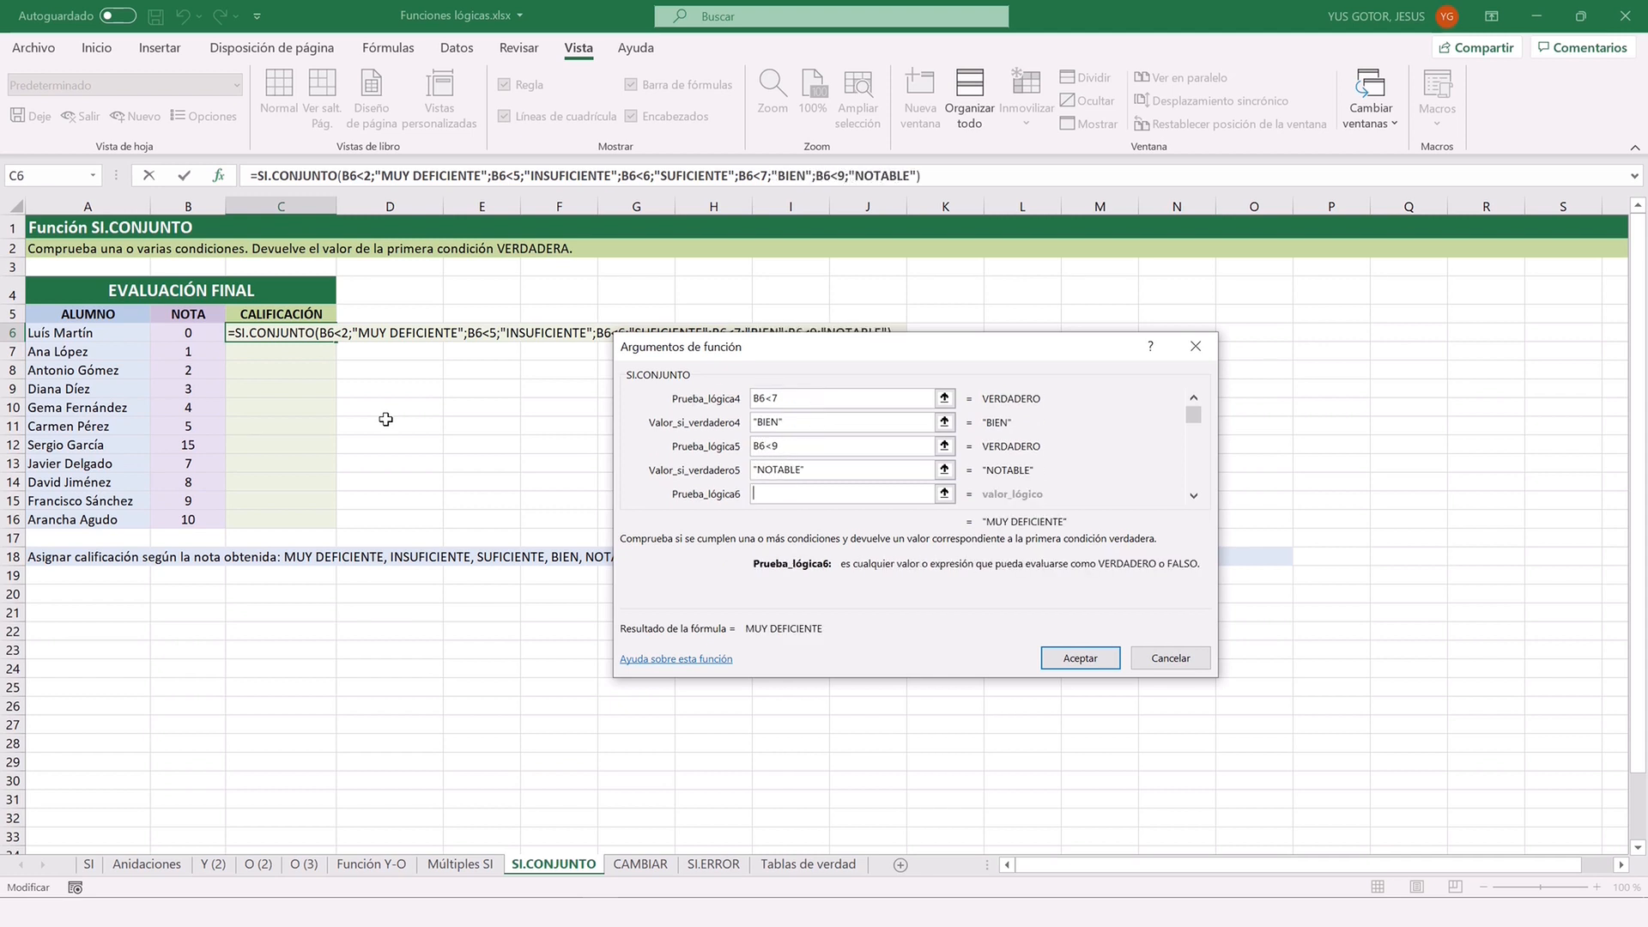
Complete the C6 formula with a sixth test B6<=10 returning SOBRESALIENTE, and fill it down to C16.
{"action": "type", "text": "B6<=10"}
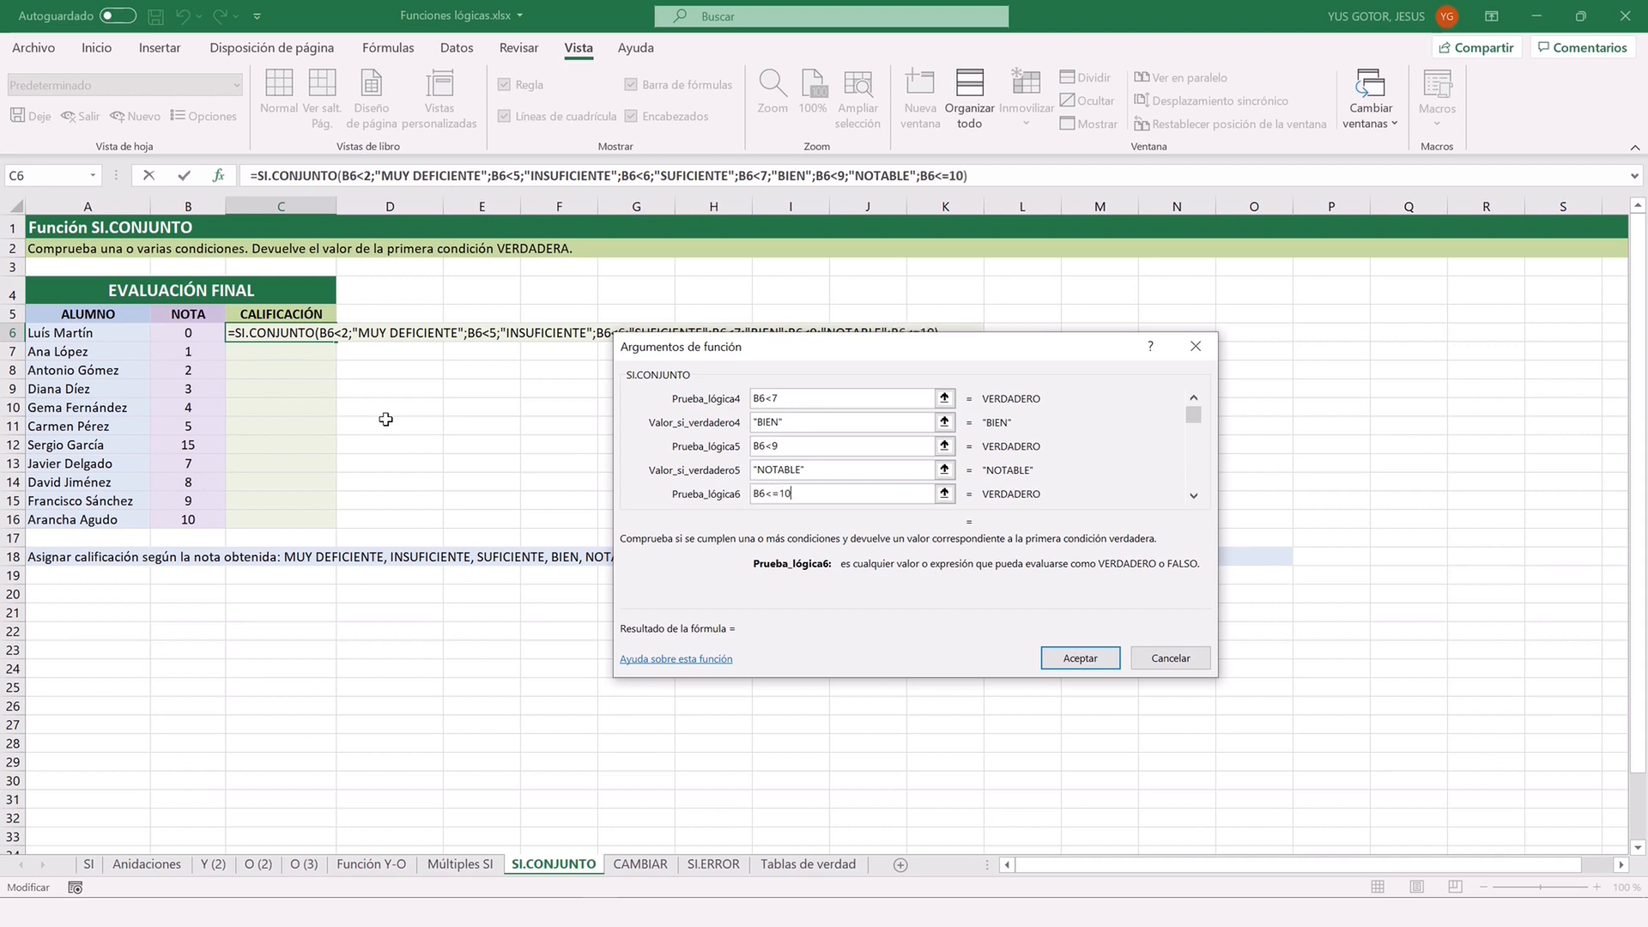
{"action": "key", "text": "Tab"}
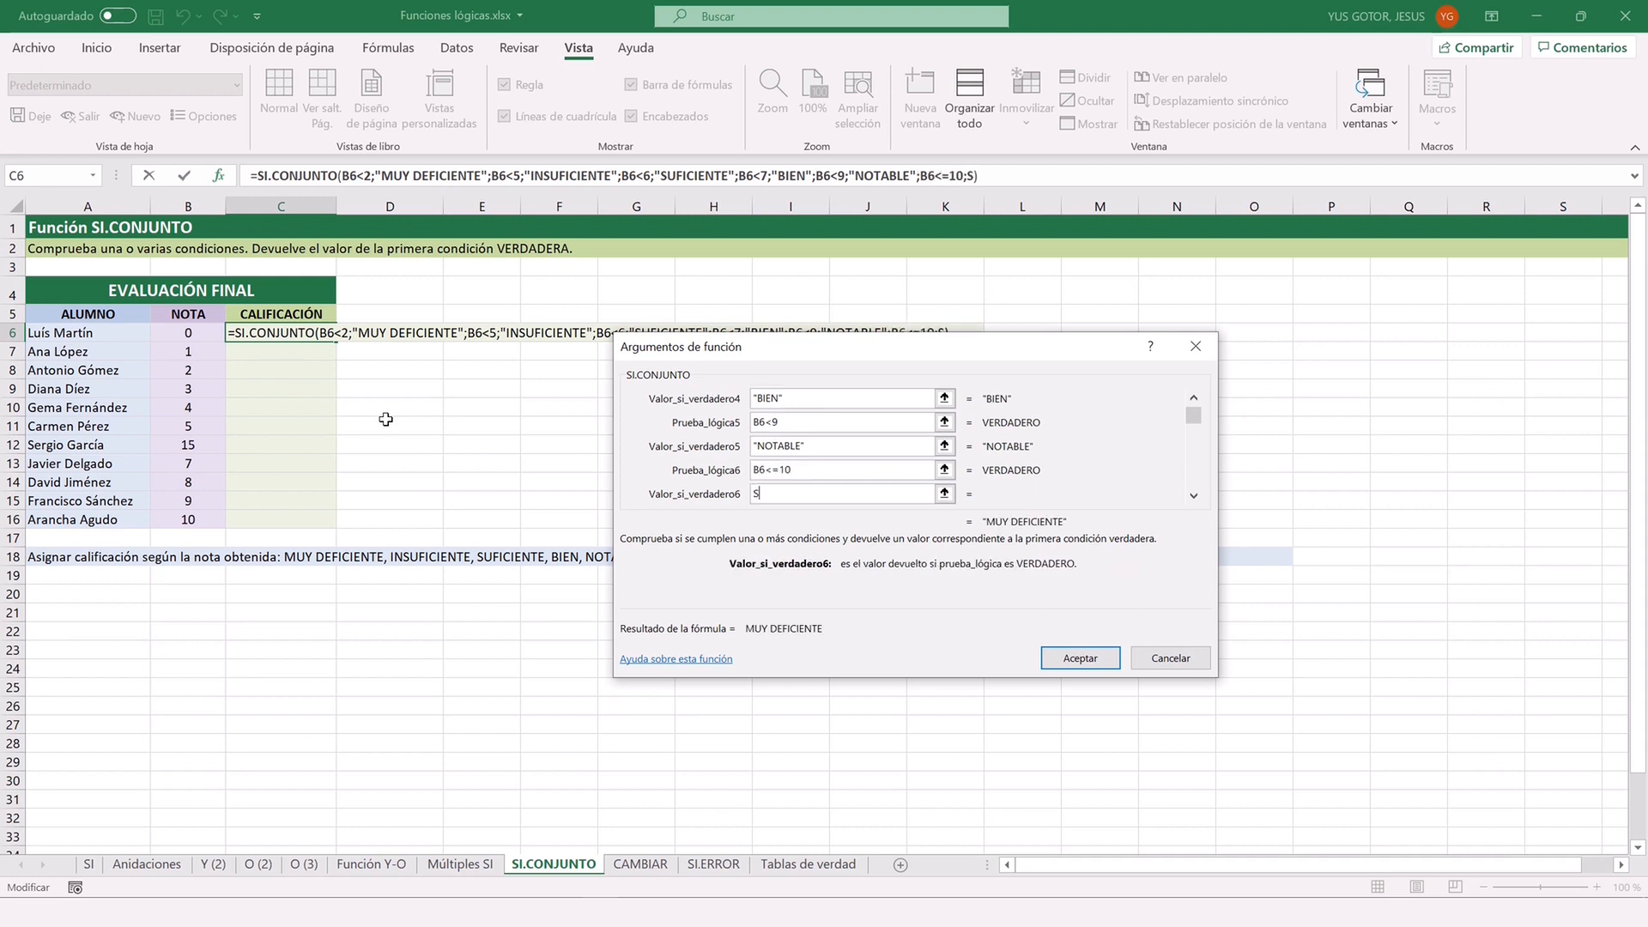
{"action": "type", "text": "SOBRESALIENTE"}
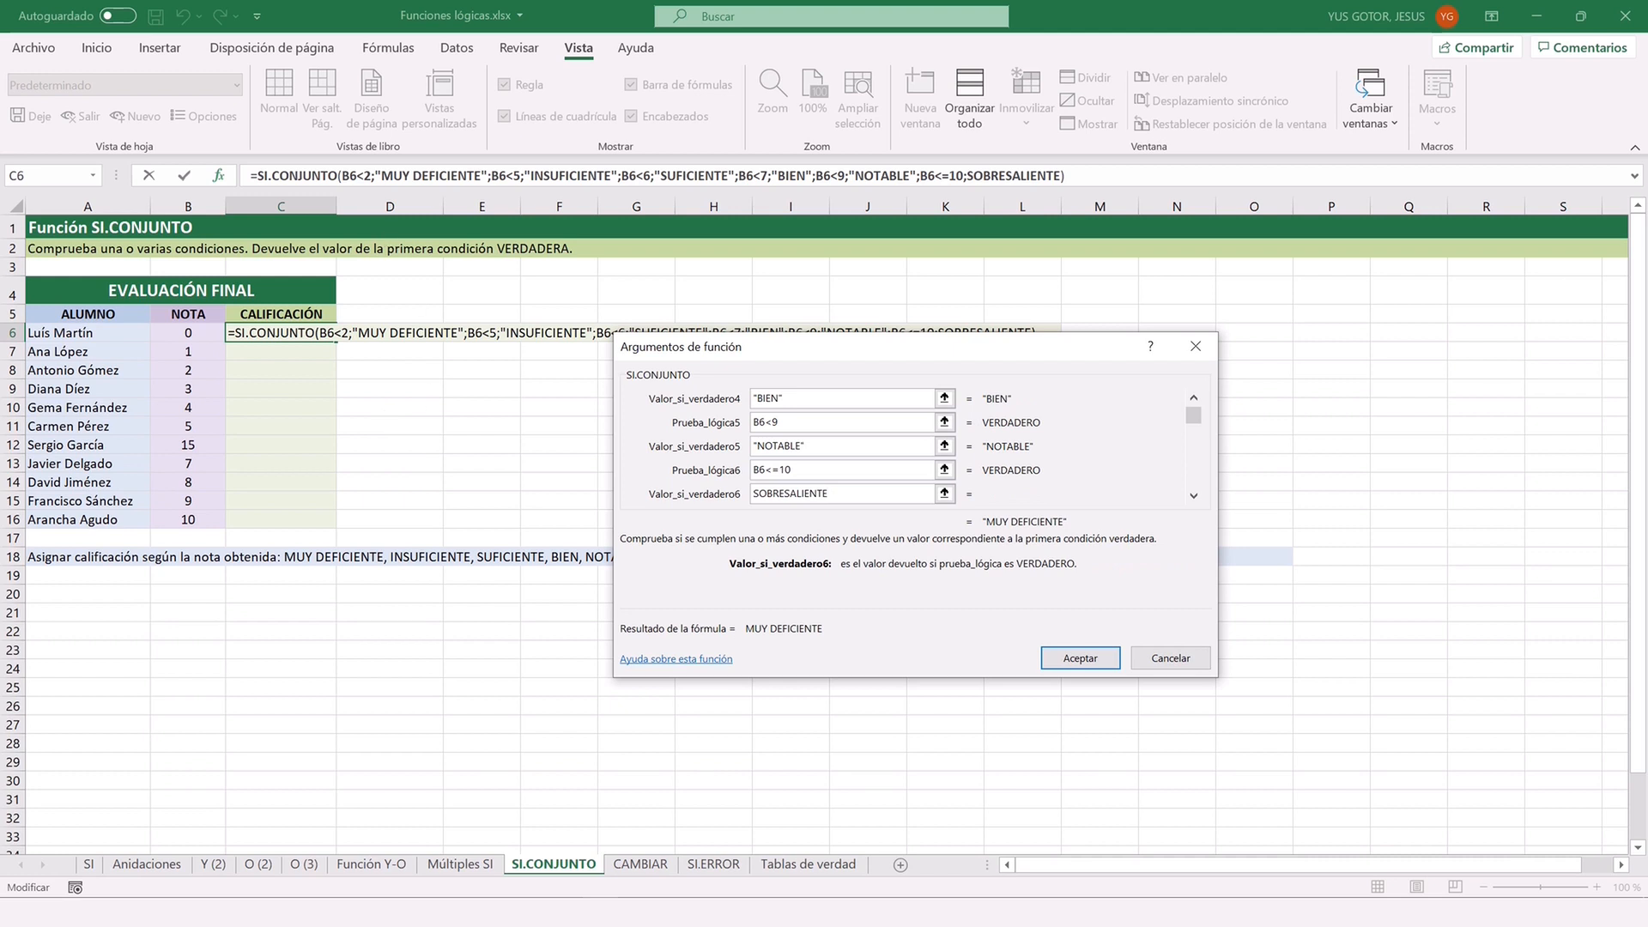
{"action": "left_click", "coordinate": [1083, 659]}
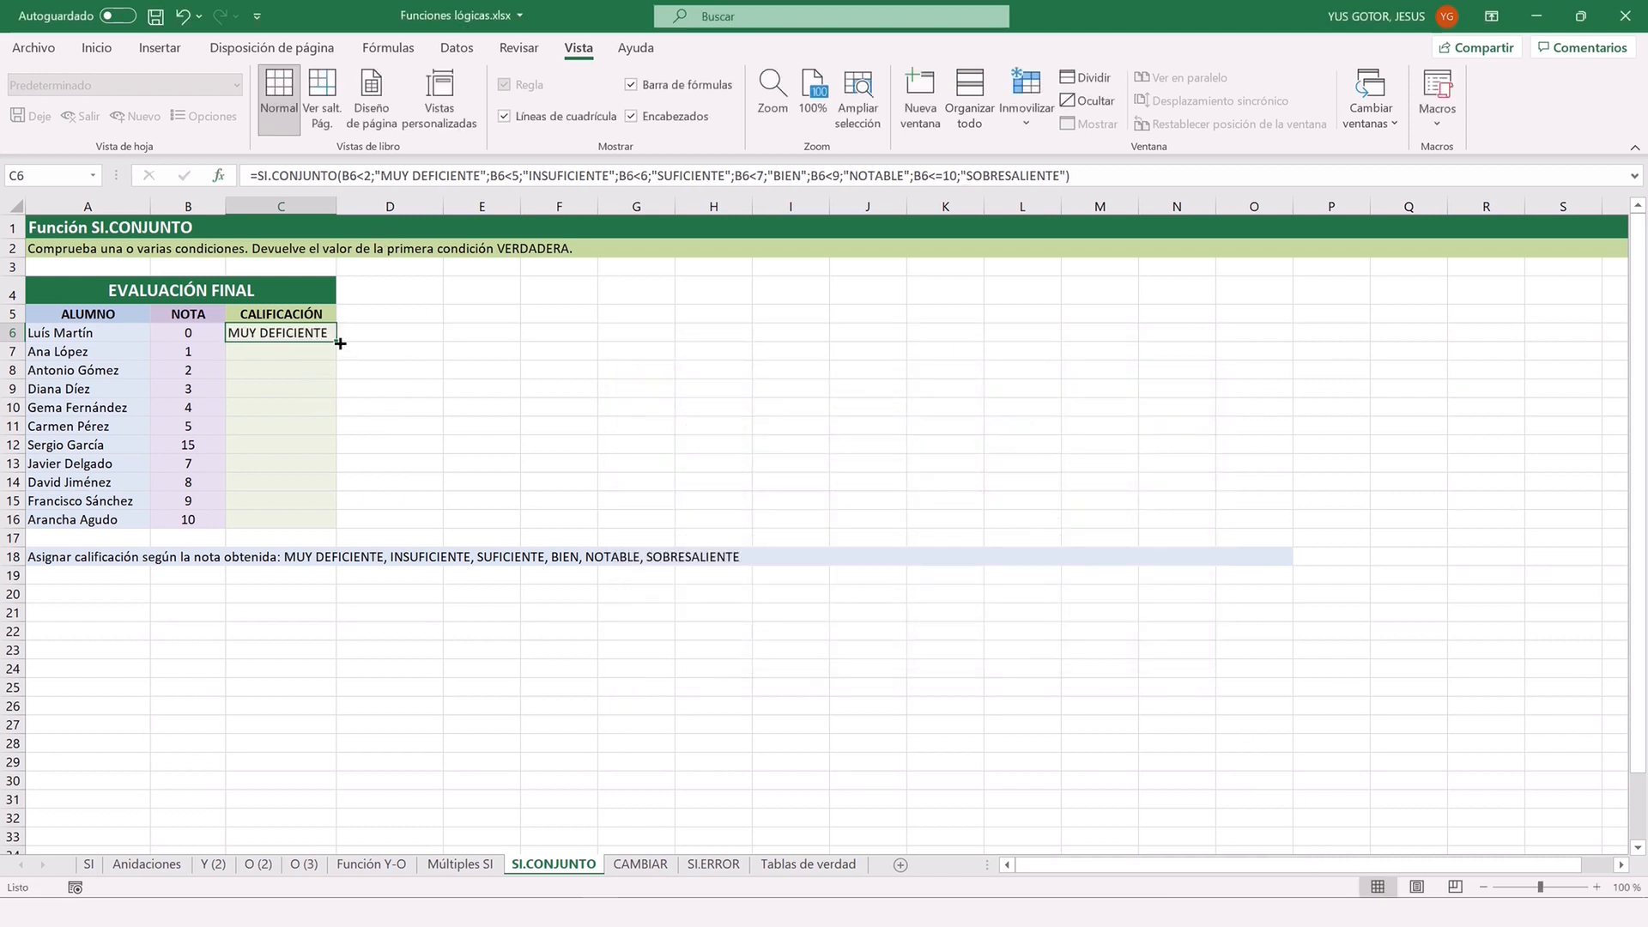
{"action": "double_click", "coordinate": [334, 341]}
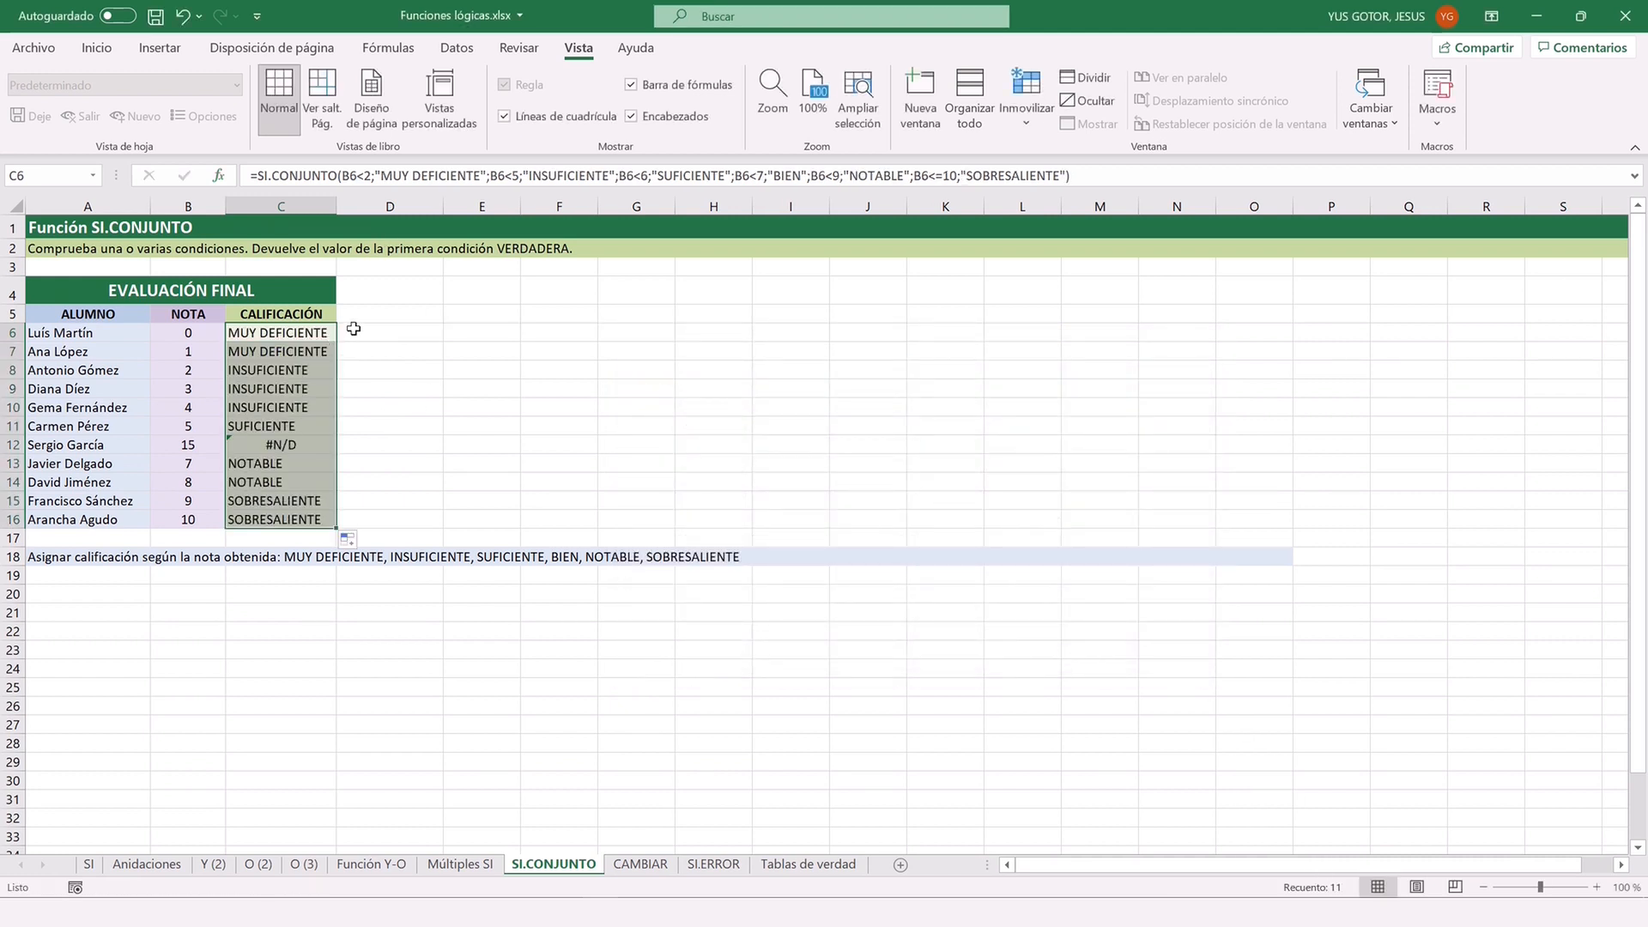
Check the CALIFICACIÓN formulas and results in column C against each NOTA, including the error in C12.
{"action": "left_click", "coordinate": [245, 330]}
{"action": "left_click", "coordinate": [253, 388]}
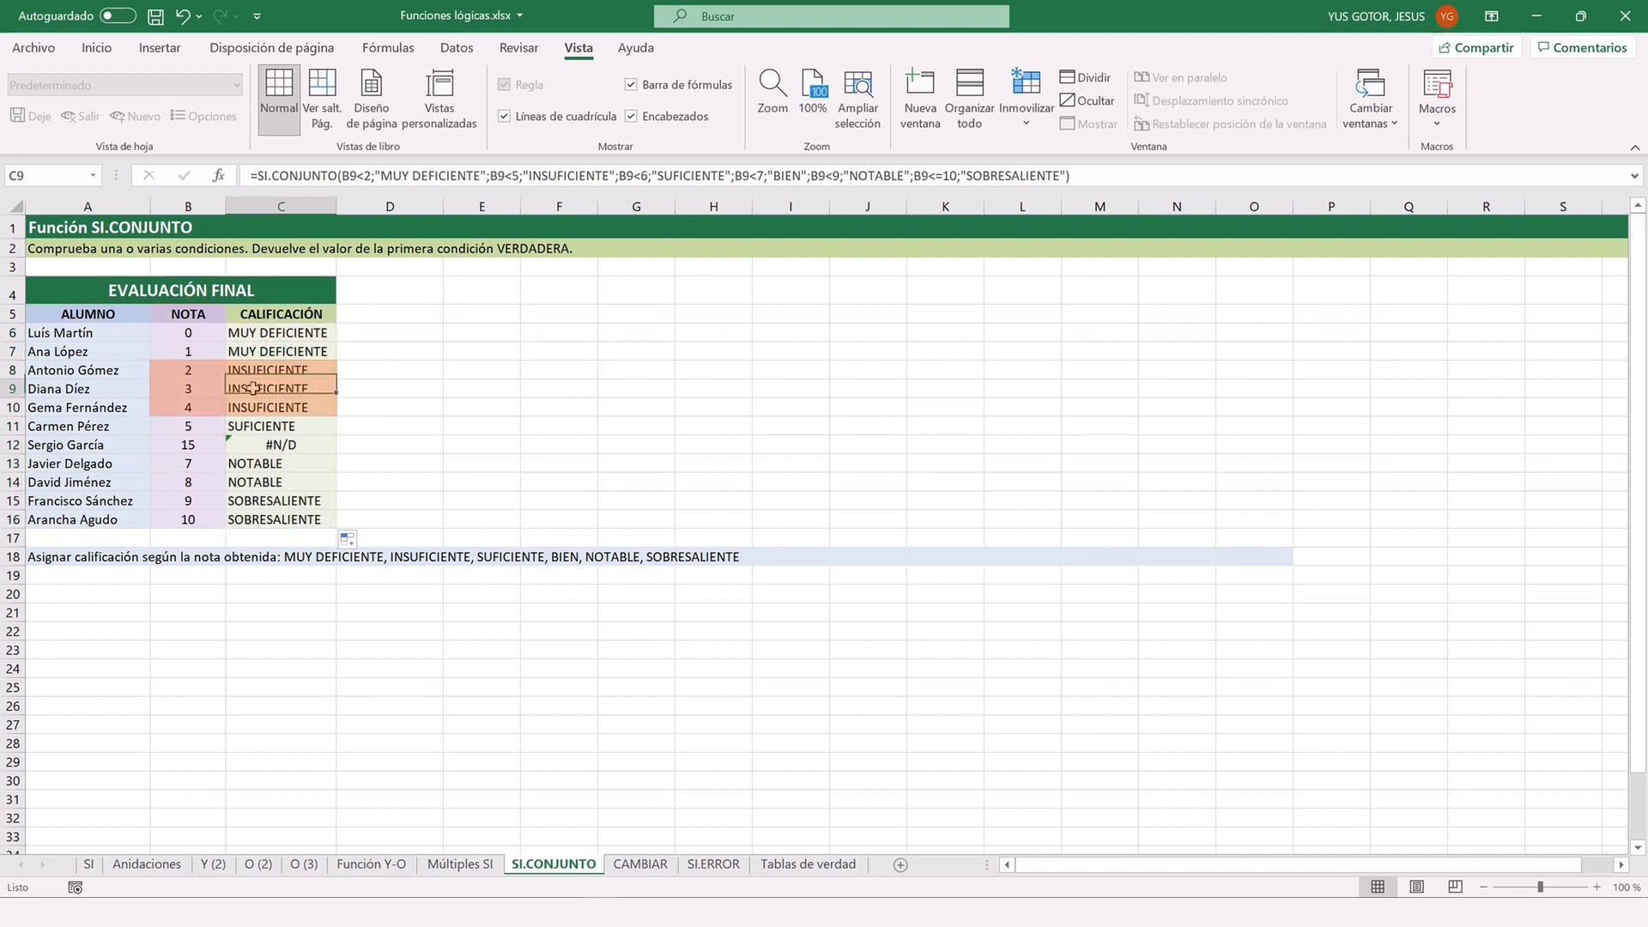
{"action": "left_click", "coordinate": [251, 407]}
{"action": "left_click", "coordinate": [260, 424]}
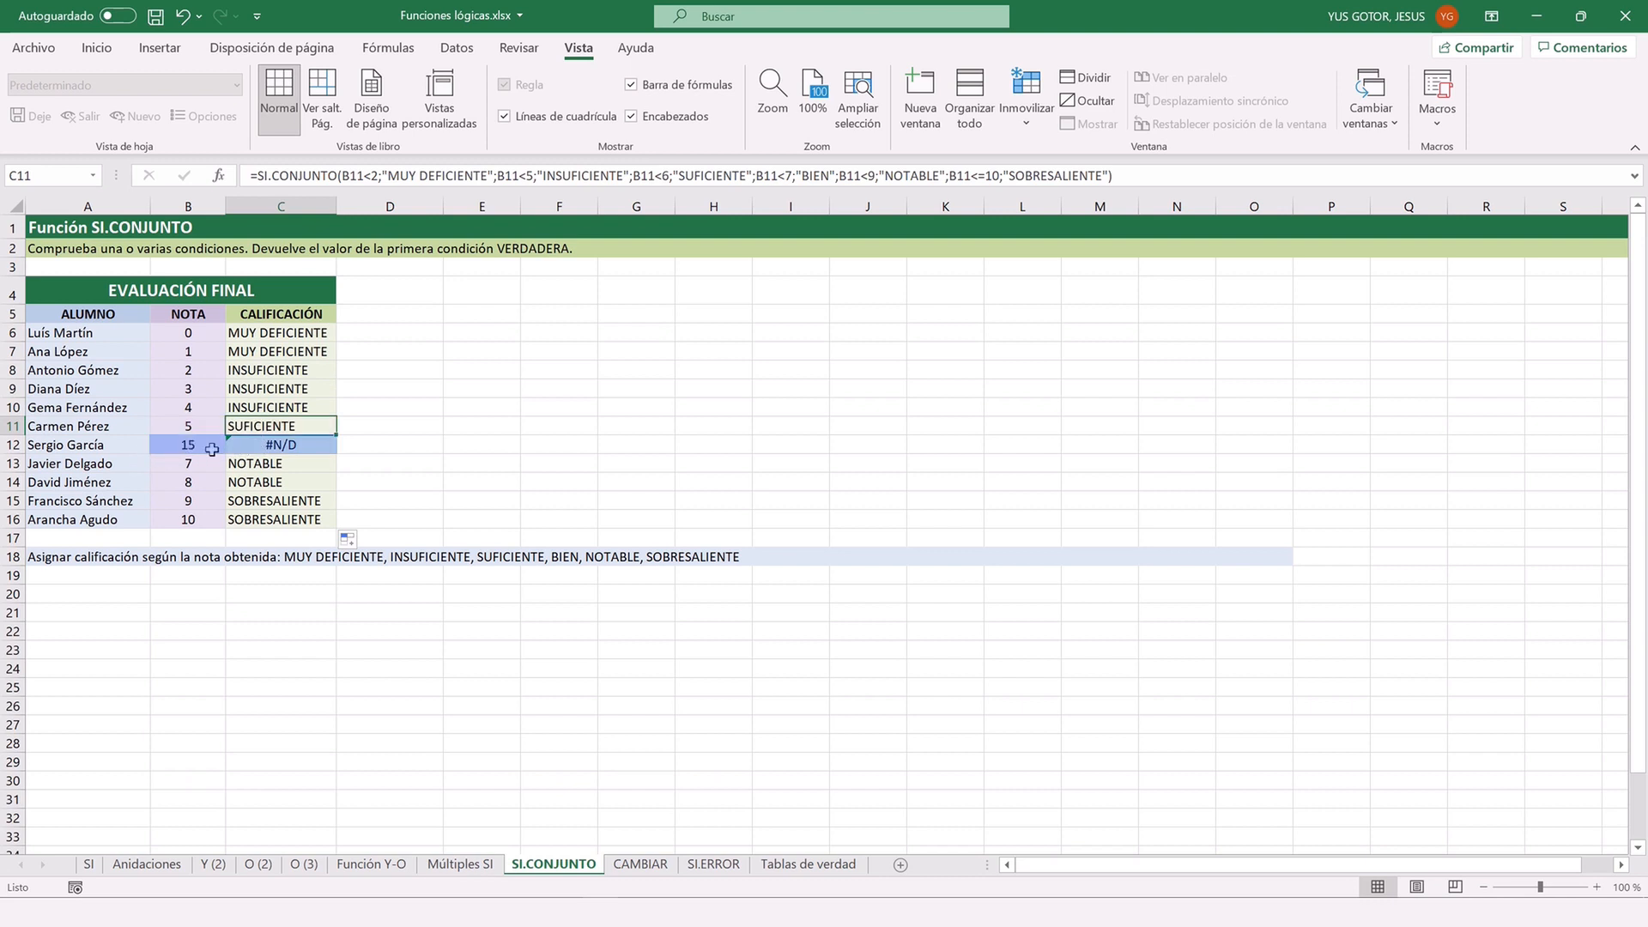
{"action": "left_click", "coordinate": [252, 478]}
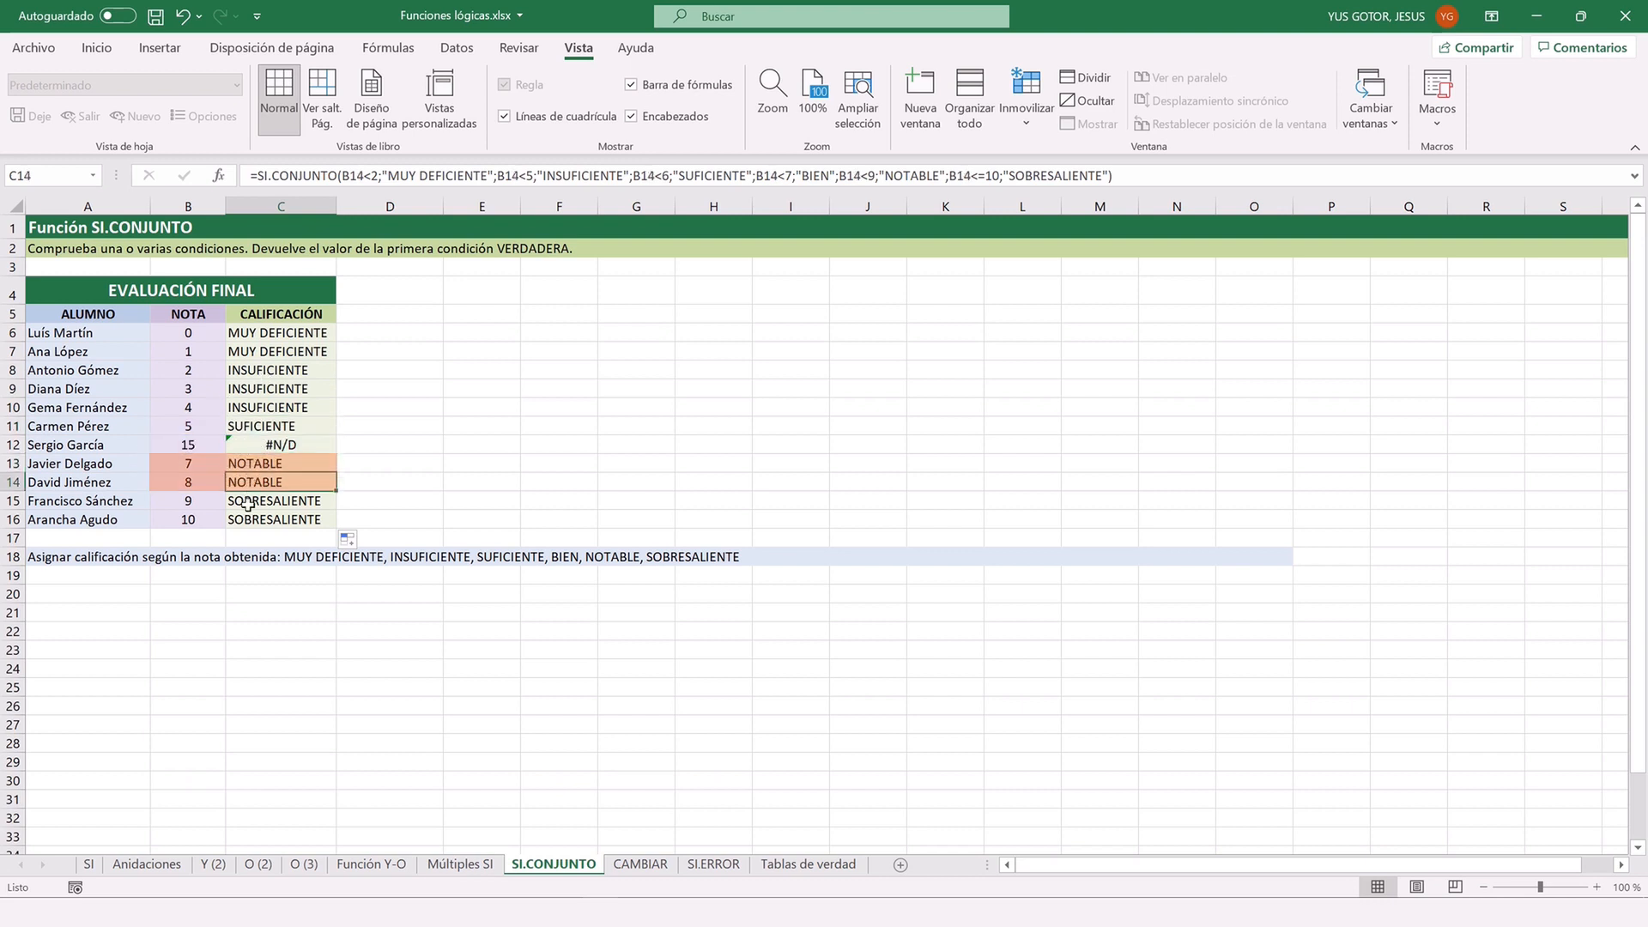
{"action": "left_click", "coordinate": [248, 504]}
{"action": "left_click", "coordinate": [250, 520]}
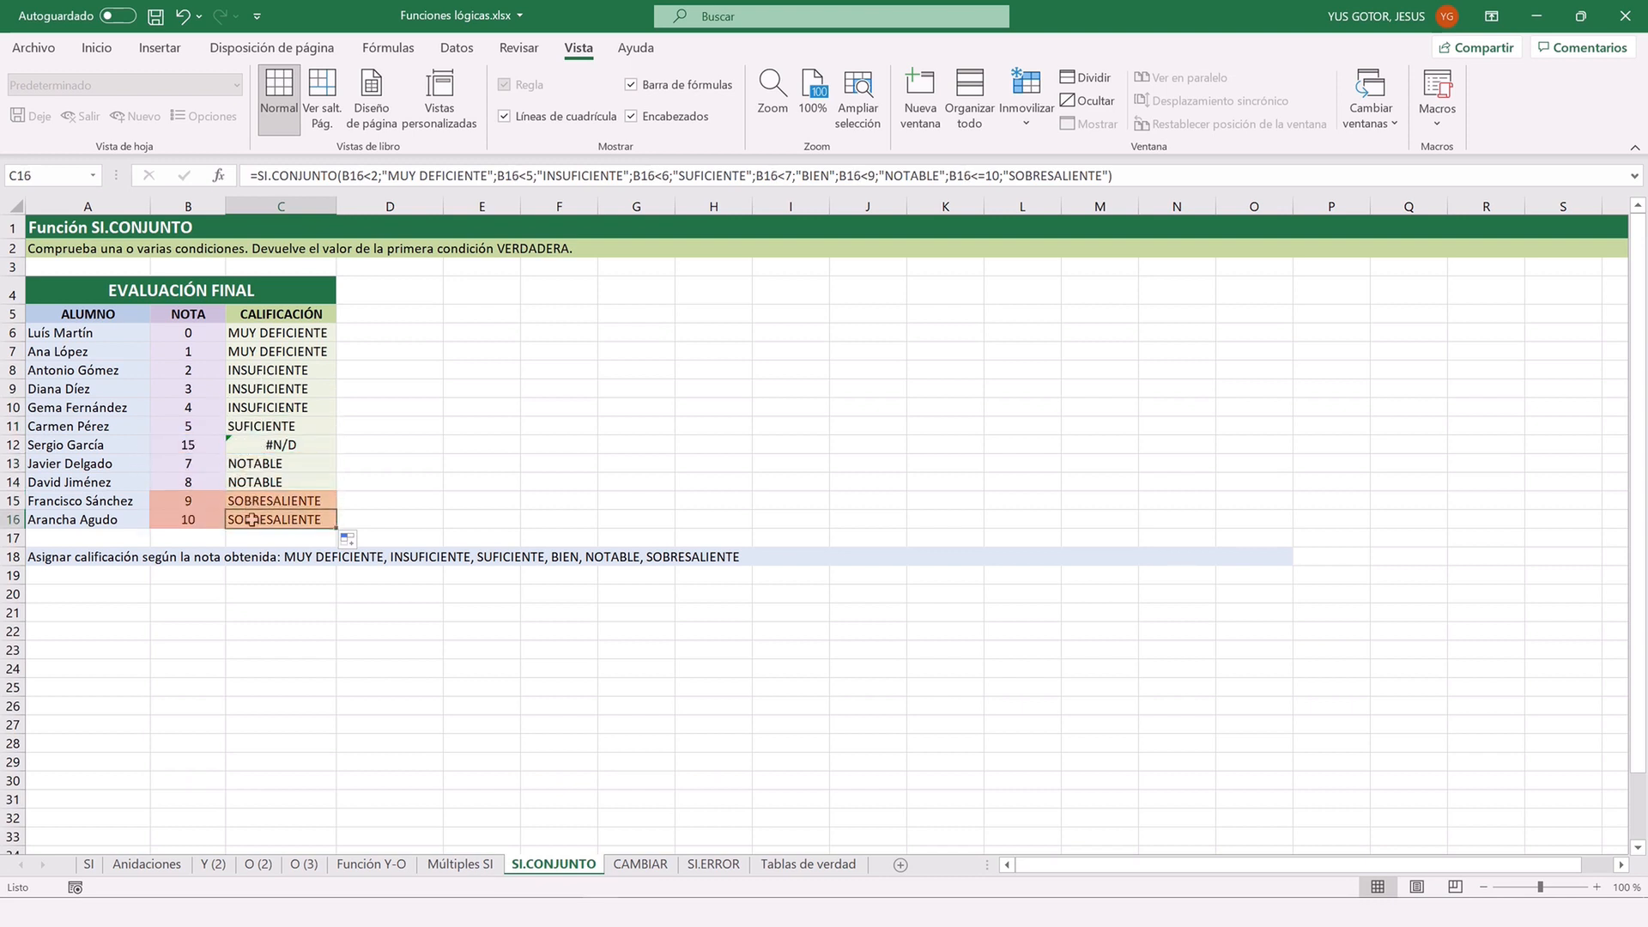
{"action": "left_click", "coordinate": [266, 444]}
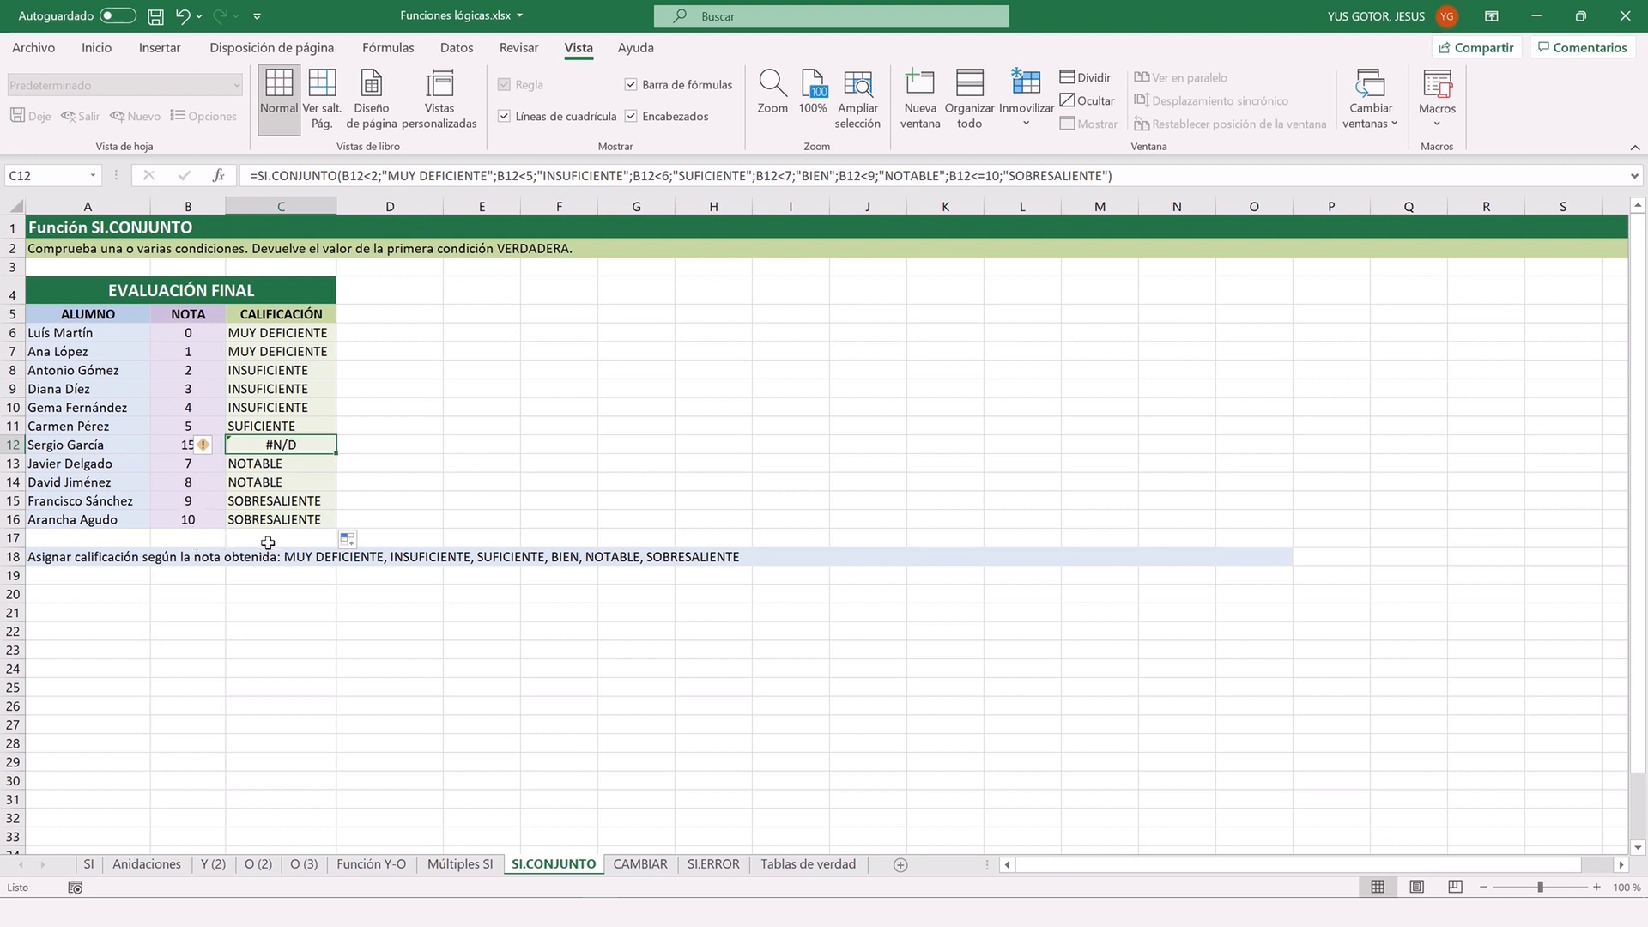
Replace the sixth condition of the SI.CONJUNTO formula in C6 with VERDADERO, and fill the formula down to C16.
{"action": "left_click", "coordinate": [266, 333]}
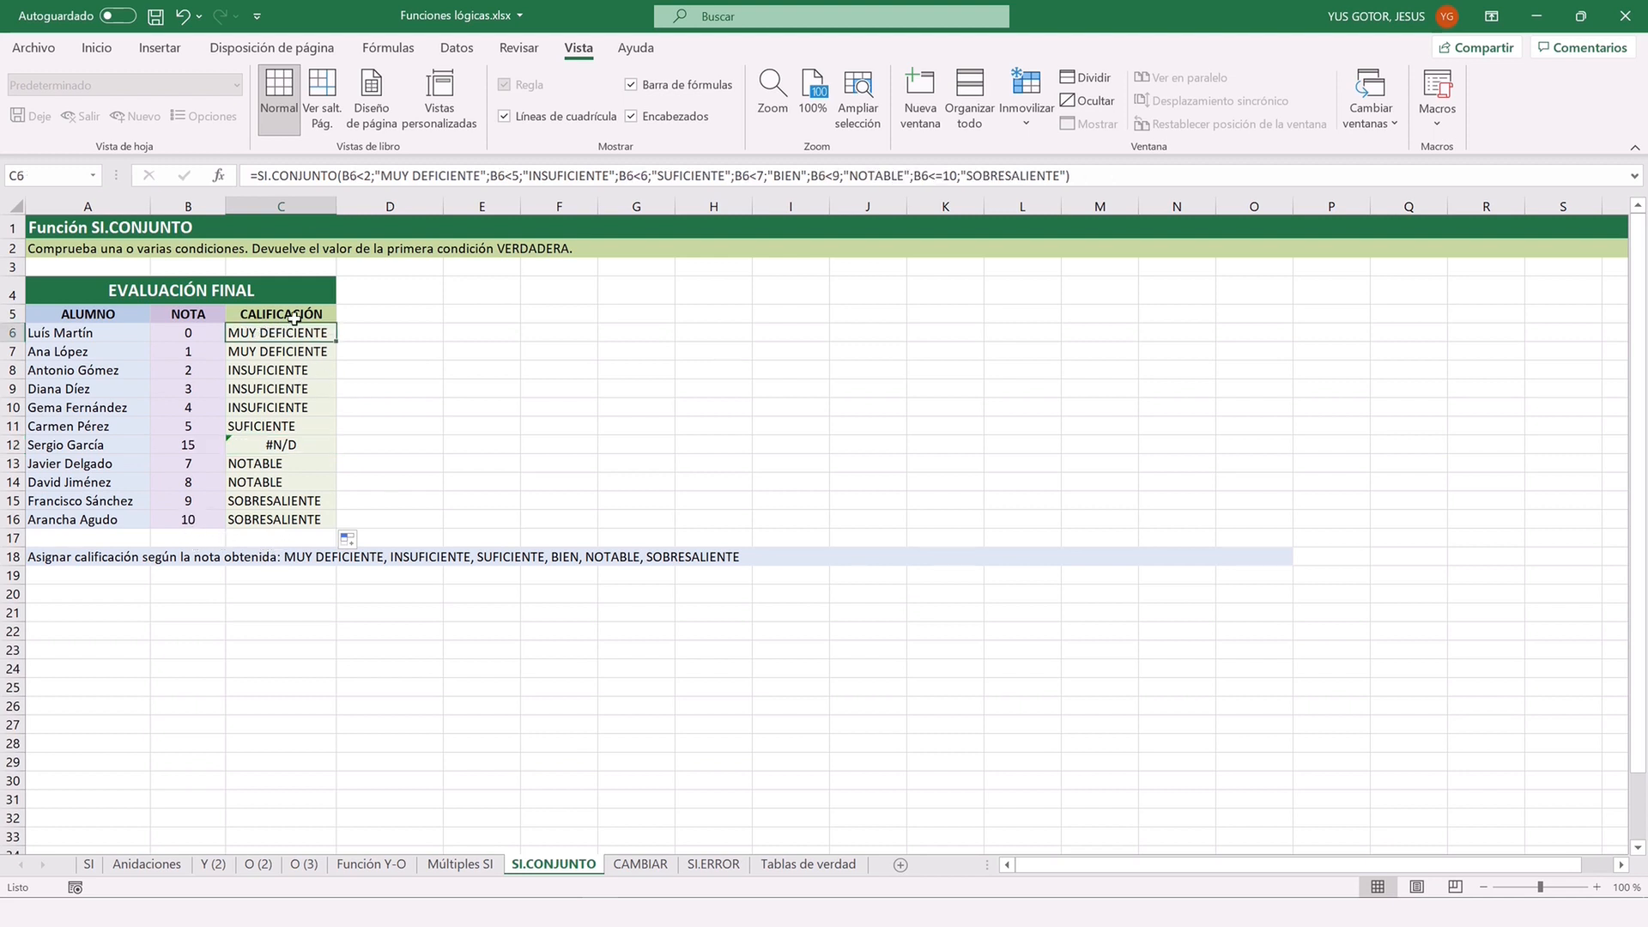
{"action": "left_click", "coordinate": [220, 176]}
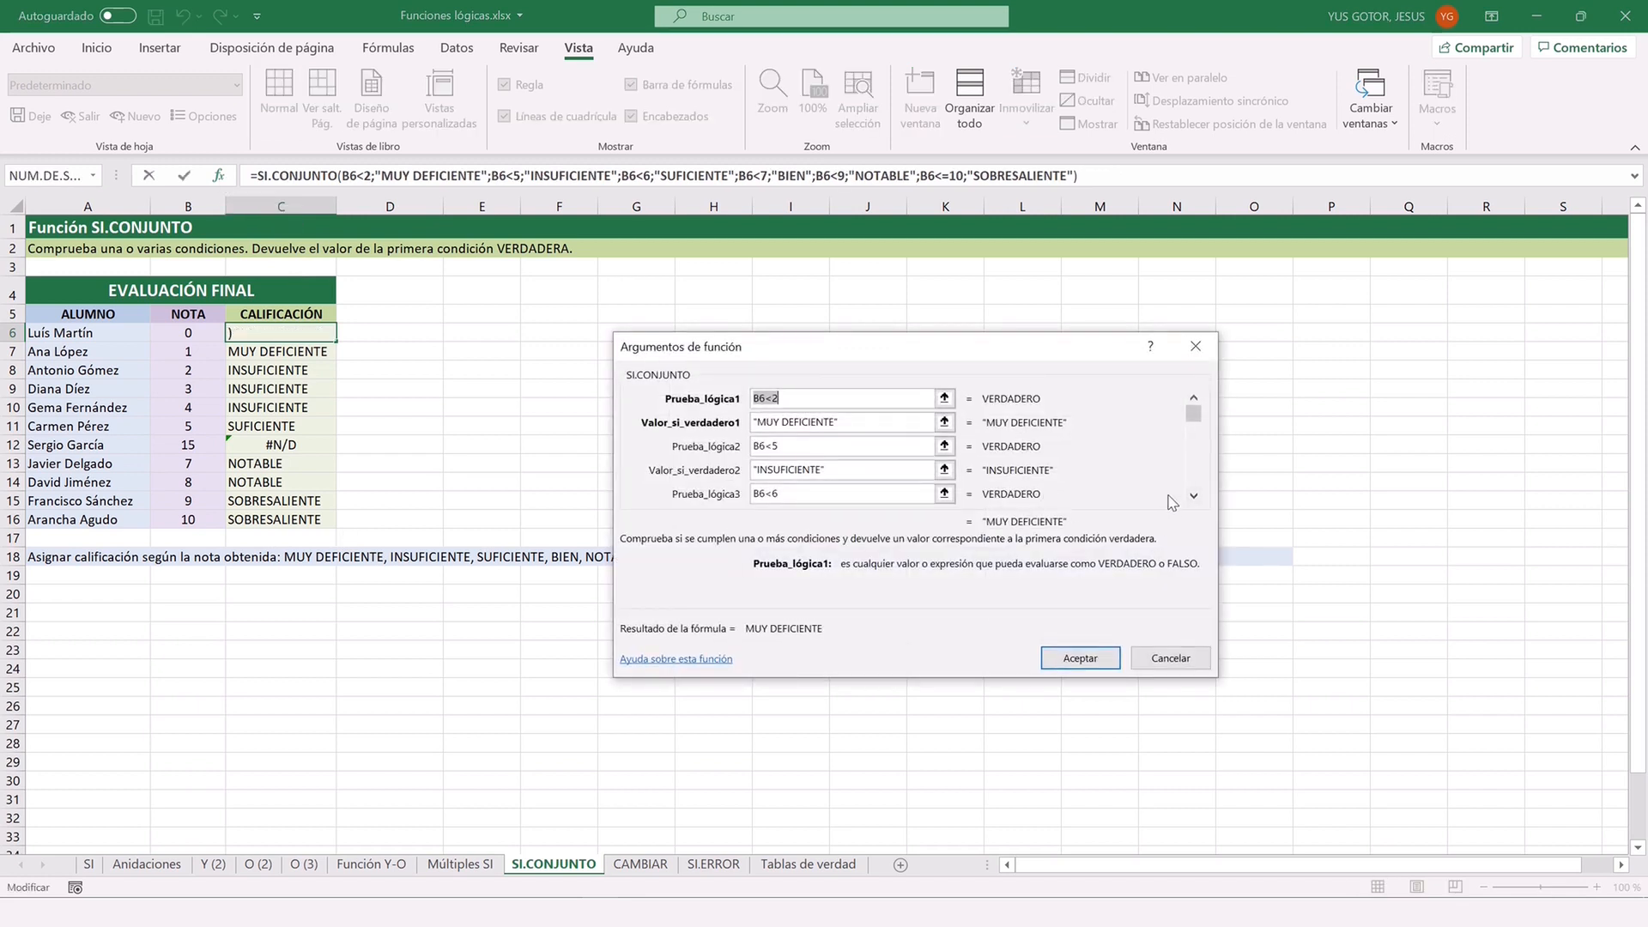
{"action": "left_click", "coordinate": [1194, 496]}
{"action": "left_click", "coordinate": [1193, 496]}
{"action": "left_click", "coordinate": [1194, 496]}
{"action": "left_click", "coordinate": [1194, 496]}
{"action": "left_click", "coordinate": [1194, 496]}
{"action": "left_click", "coordinate": [1194, 496]}
{"action": "left_click", "coordinate": [1194, 496]}
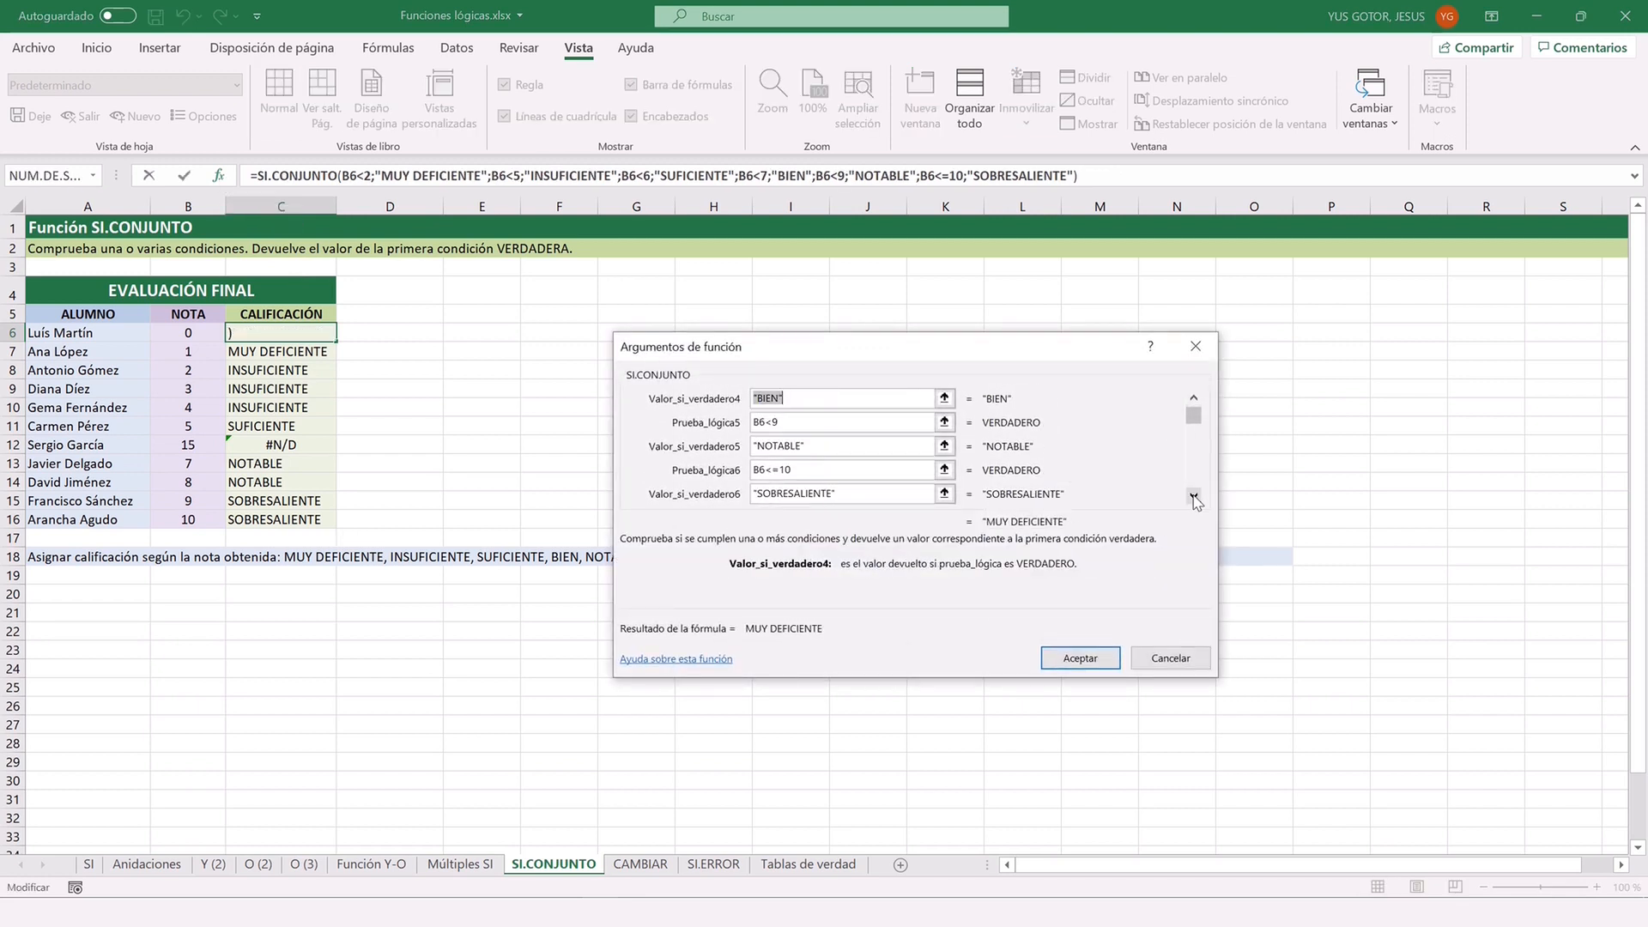
{"action": "left_click", "coordinate": [1194, 496]}
{"action": "left_click", "coordinate": [846, 445]}
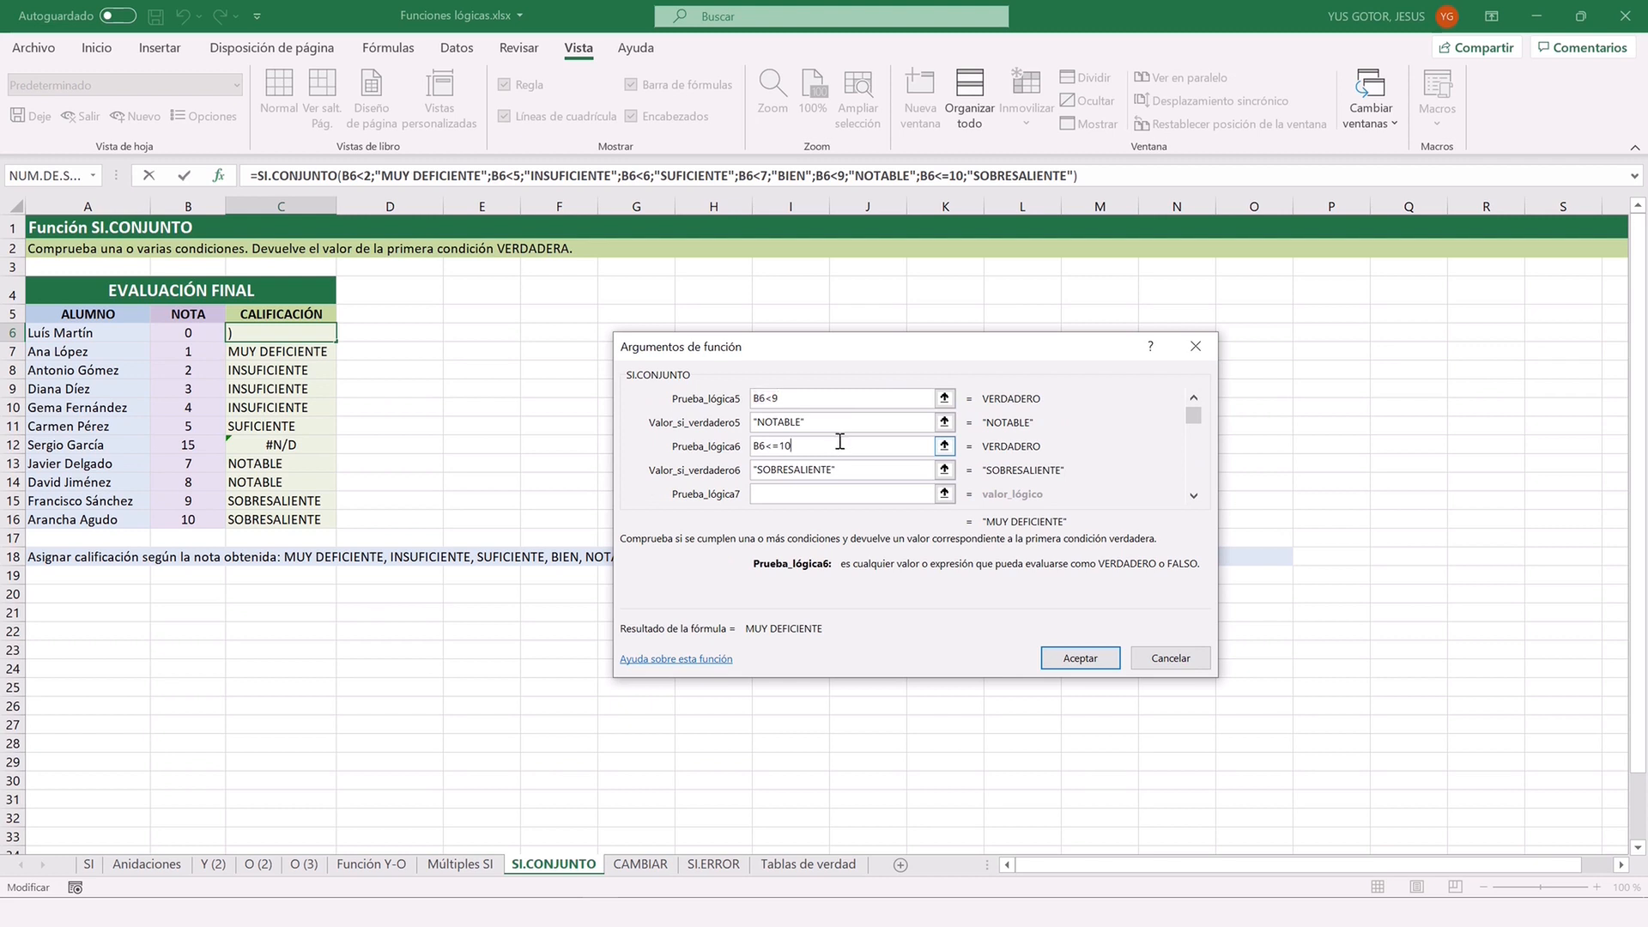
{"action": "key", "text": "BackSpace"}
{"action": "key", "text": "BackSpace"}
{"action": "key", "text": "BackSpace"}
{"action": "key", "text": "BackSpace"}
{"action": "key", "text": "BackSpace"}
{"action": "key", "text": "BackSpace"}
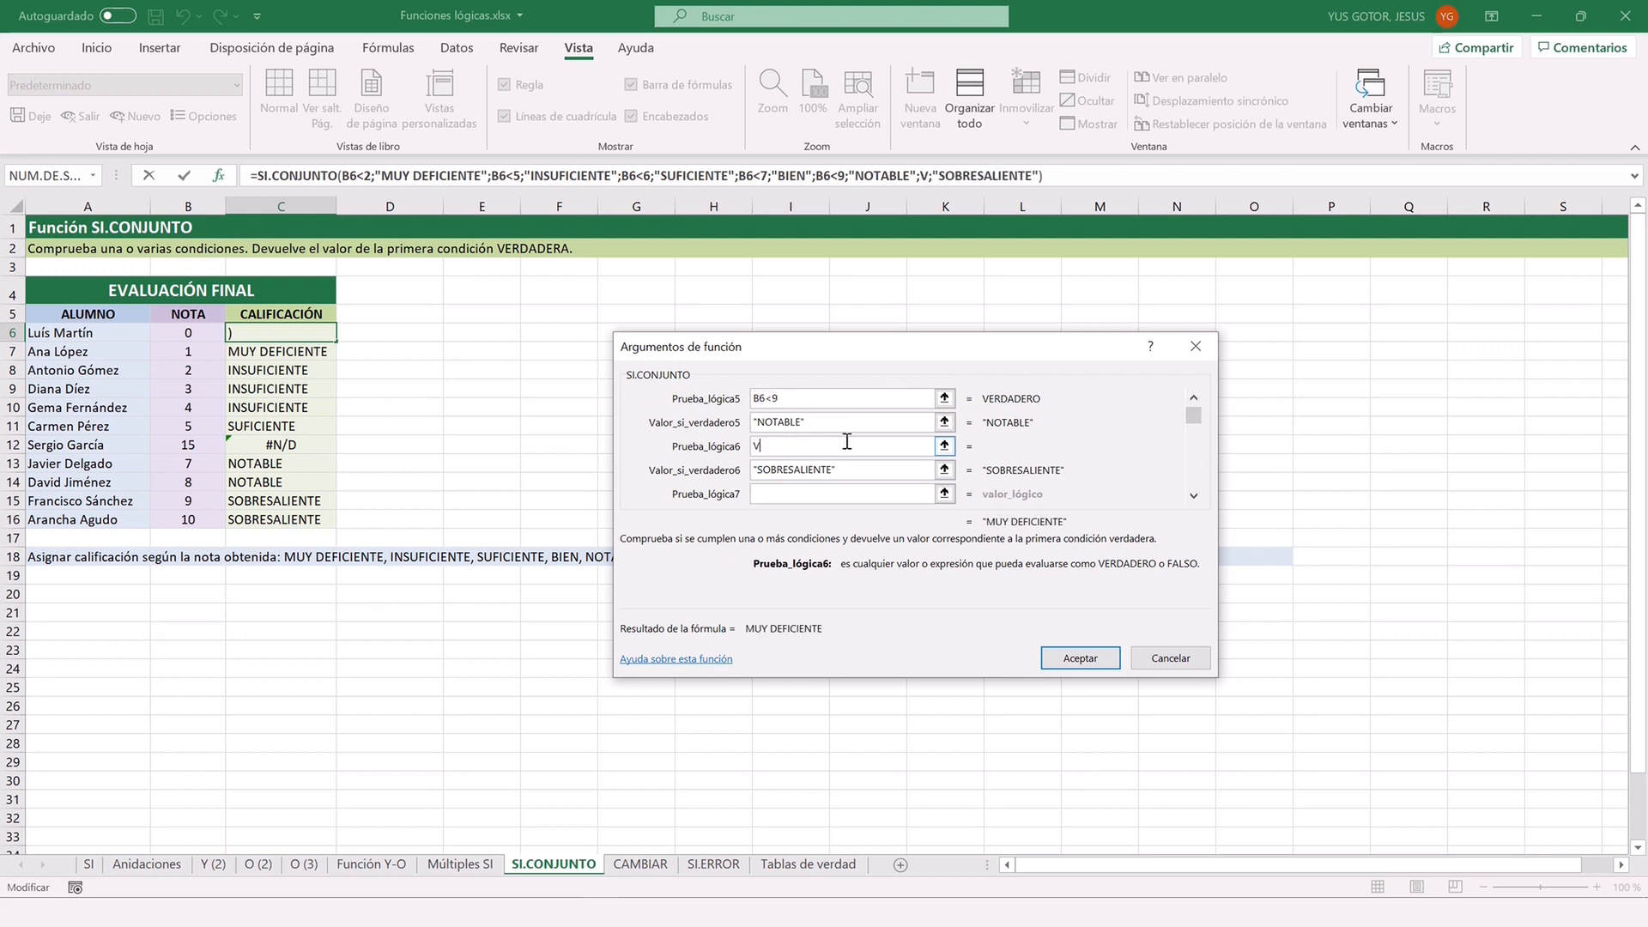
{"action": "type", "text": "VERDADERO"}
{"action": "key", "text": "Tab"}
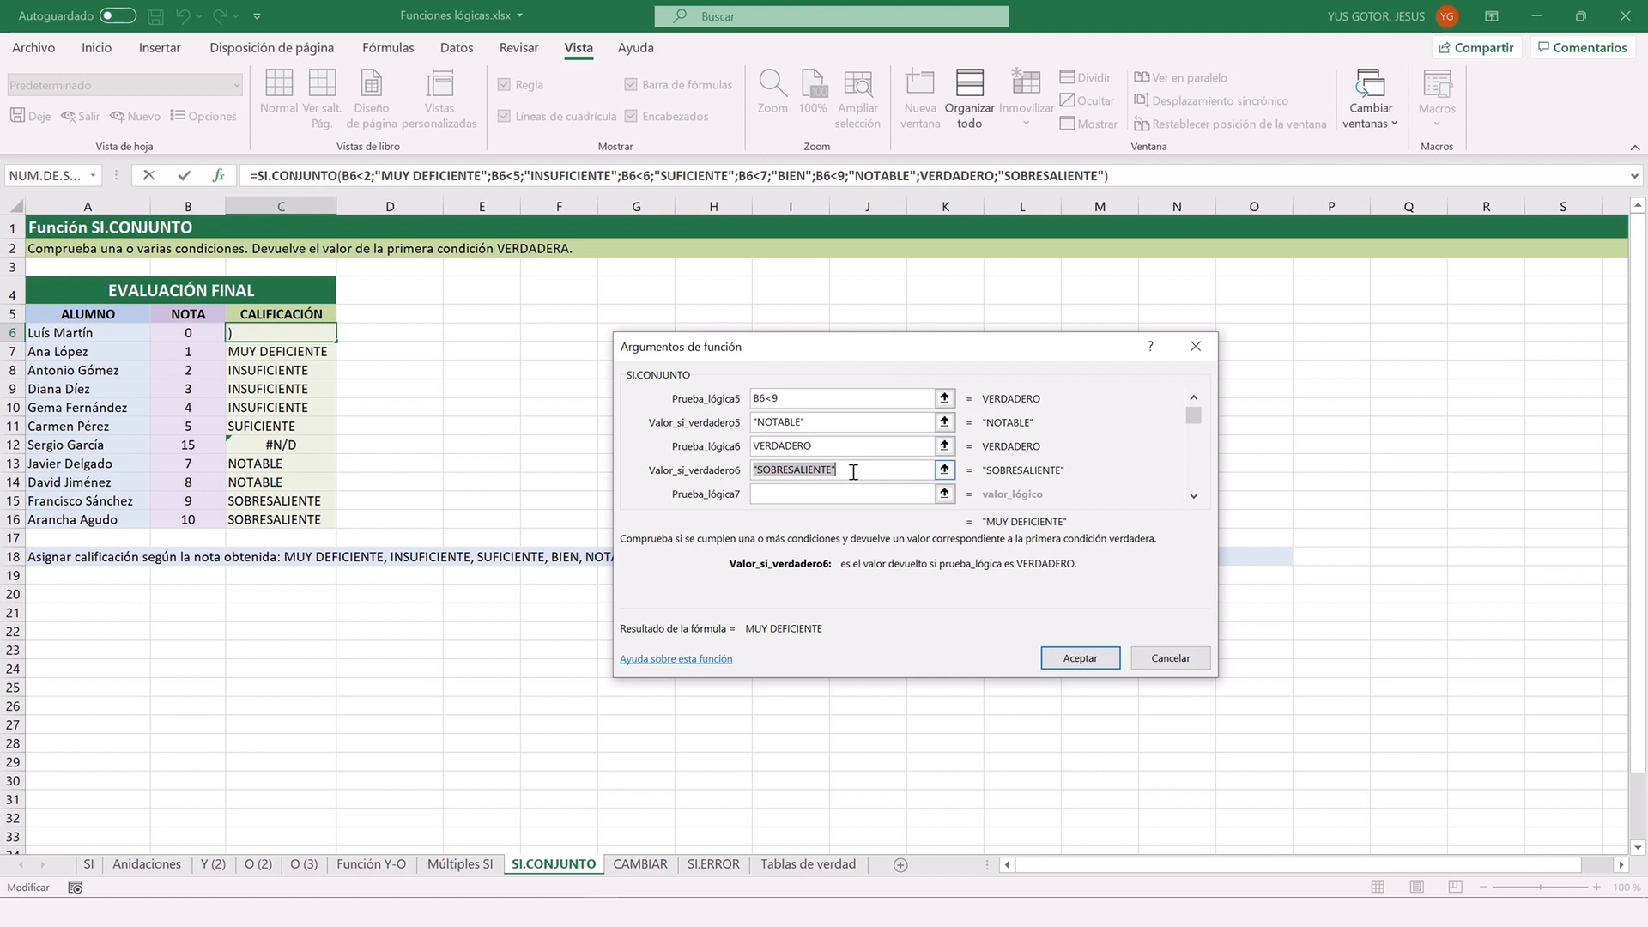
{"action": "left_click", "coordinate": [1083, 659]}
{"action": "double_click", "coordinate": [337, 343]}
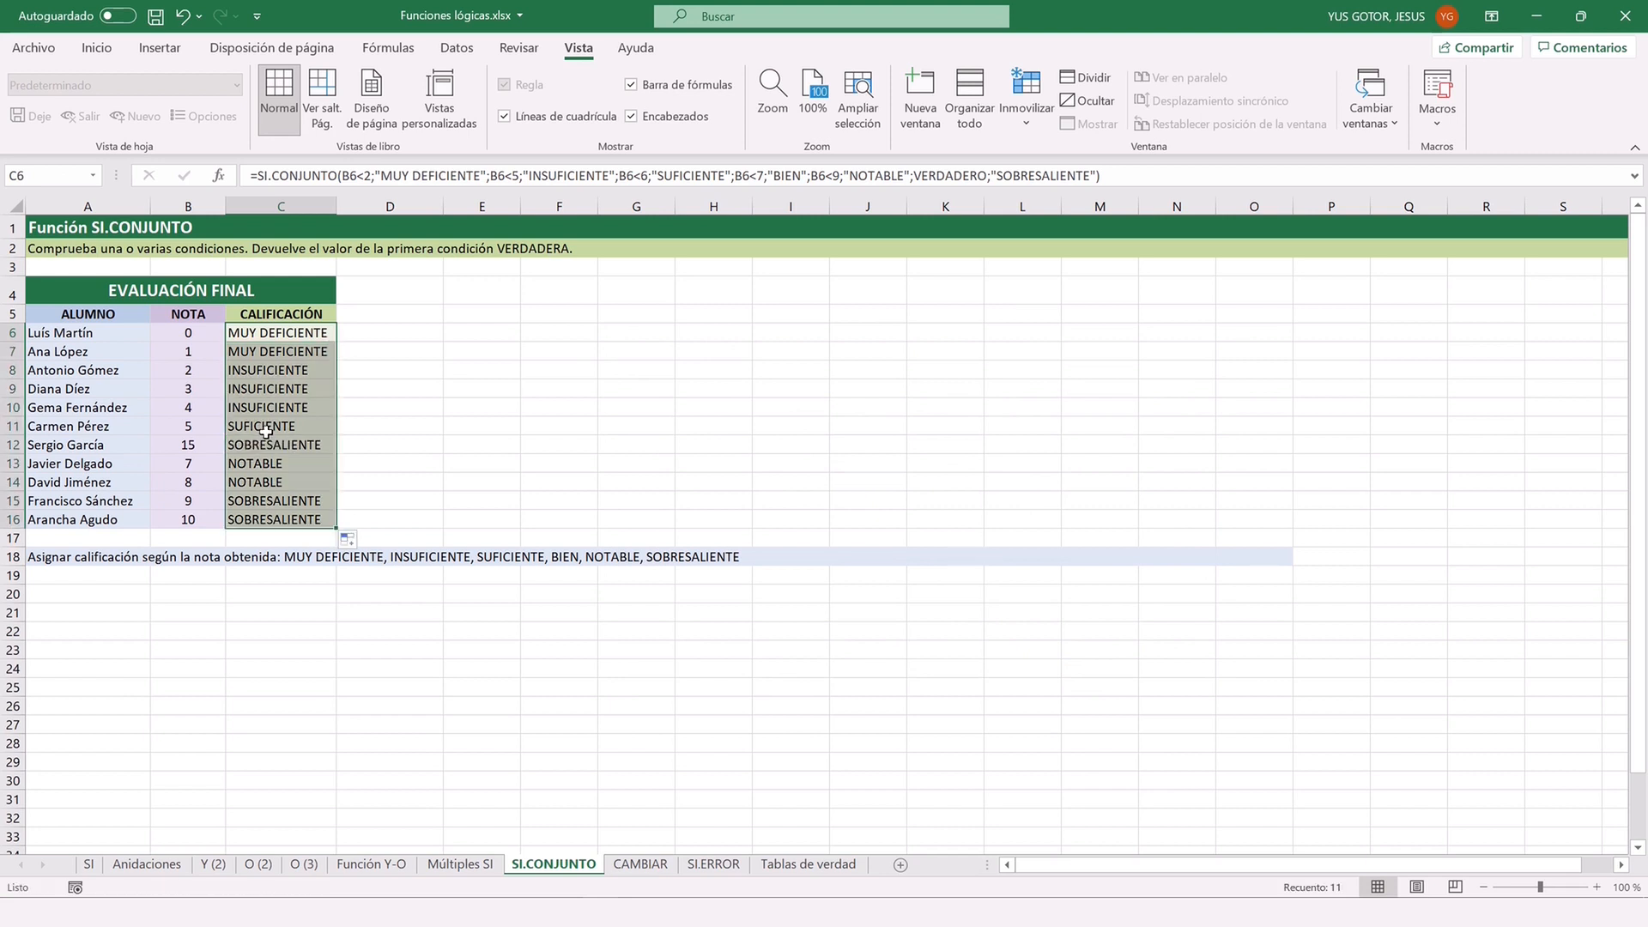
Test the catch-all condition in C12 by setting the NOTA in B12 to 10 and then to 25.
{"action": "left_click", "coordinate": [266, 444]}
{"action": "left_click", "coordinate": [191, 447]}
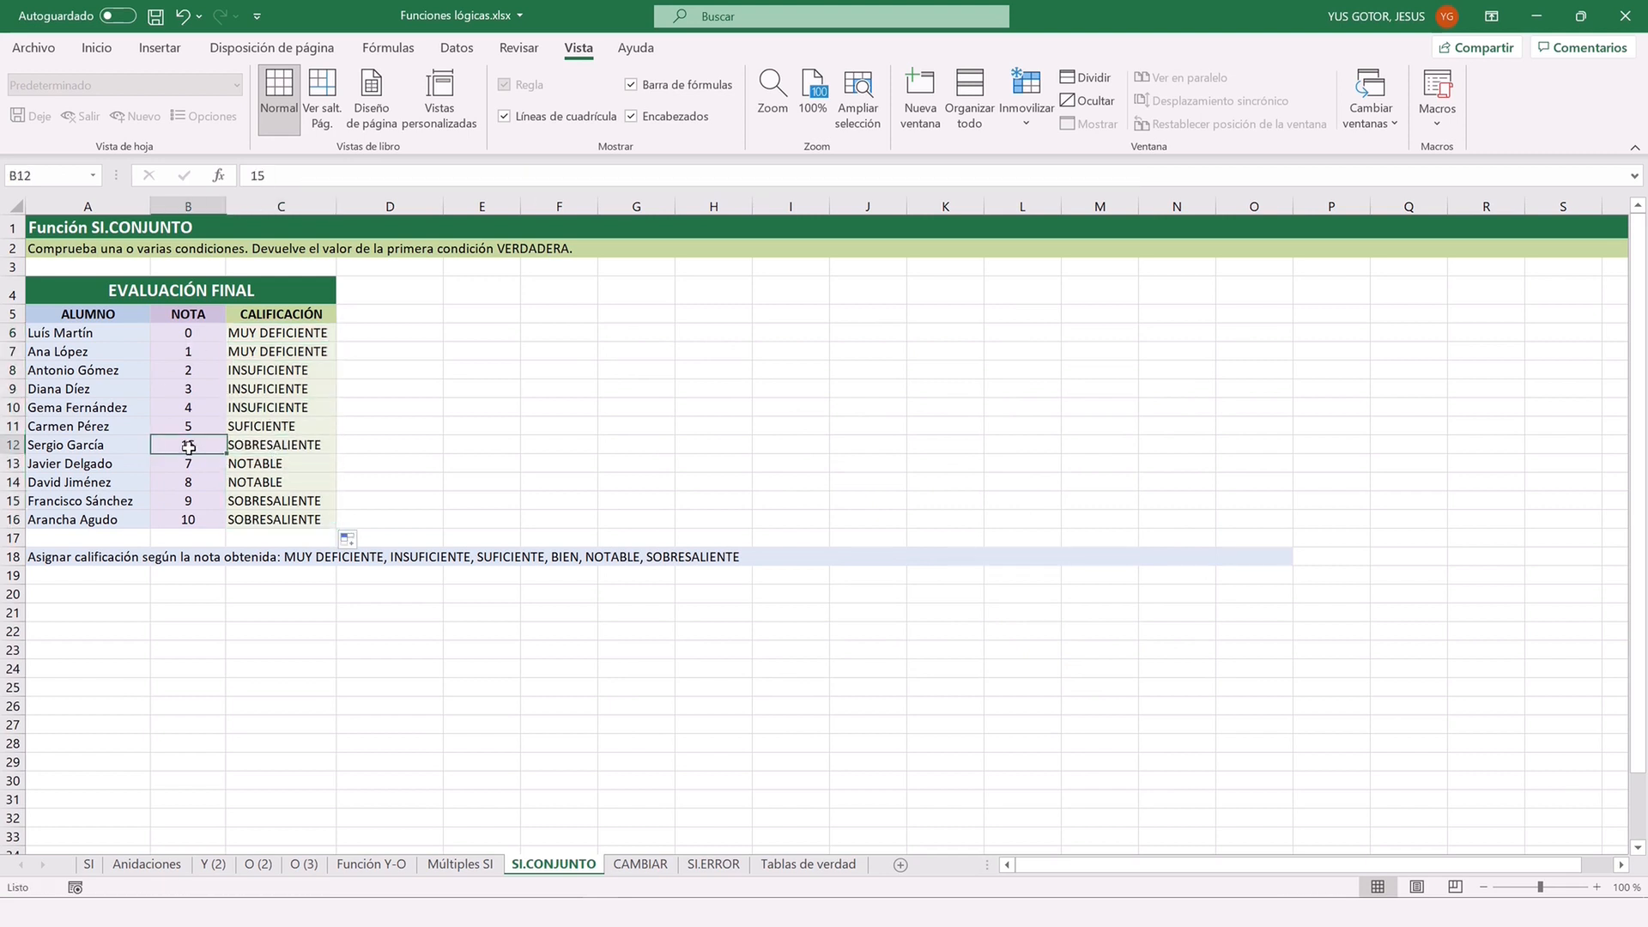
{"action": "type", "text": "10"}
{"action": "key", "text": "Return"}
{"action": "left_click", "coordinate": [201, 444]}
{"action": "type", "text": "25"}
{"action": "key", "text": "Return"}
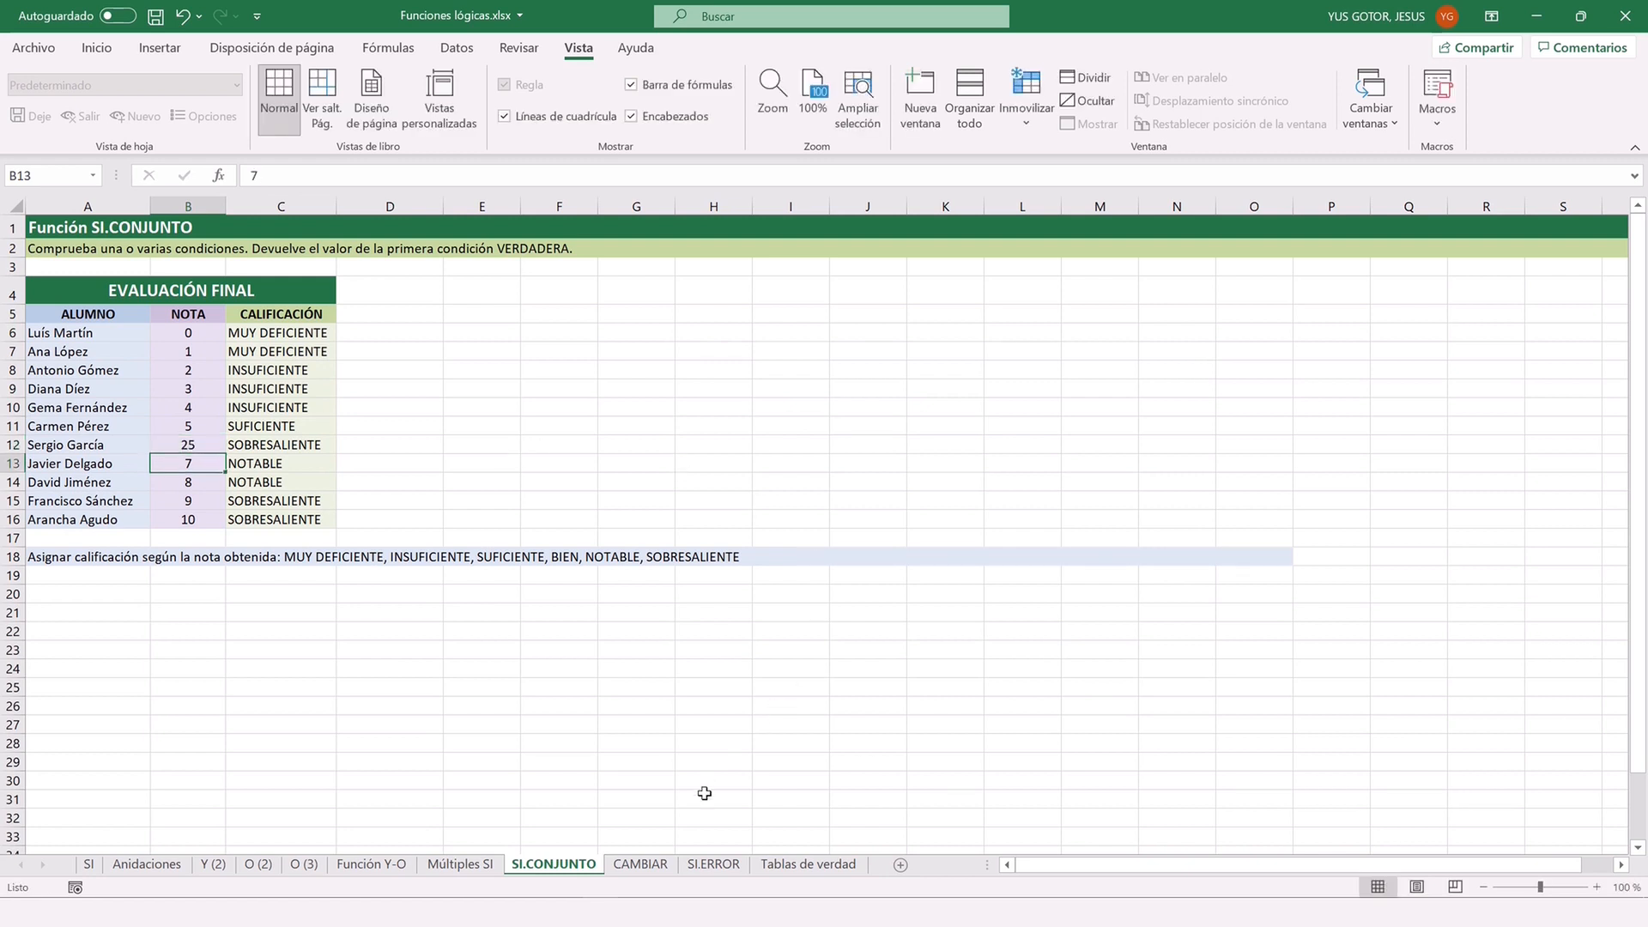
Open the CAMBIAR worksheet and review the province numbers in A6 to A9.
{"action": "left_click", "coordinate": [649, 865]}
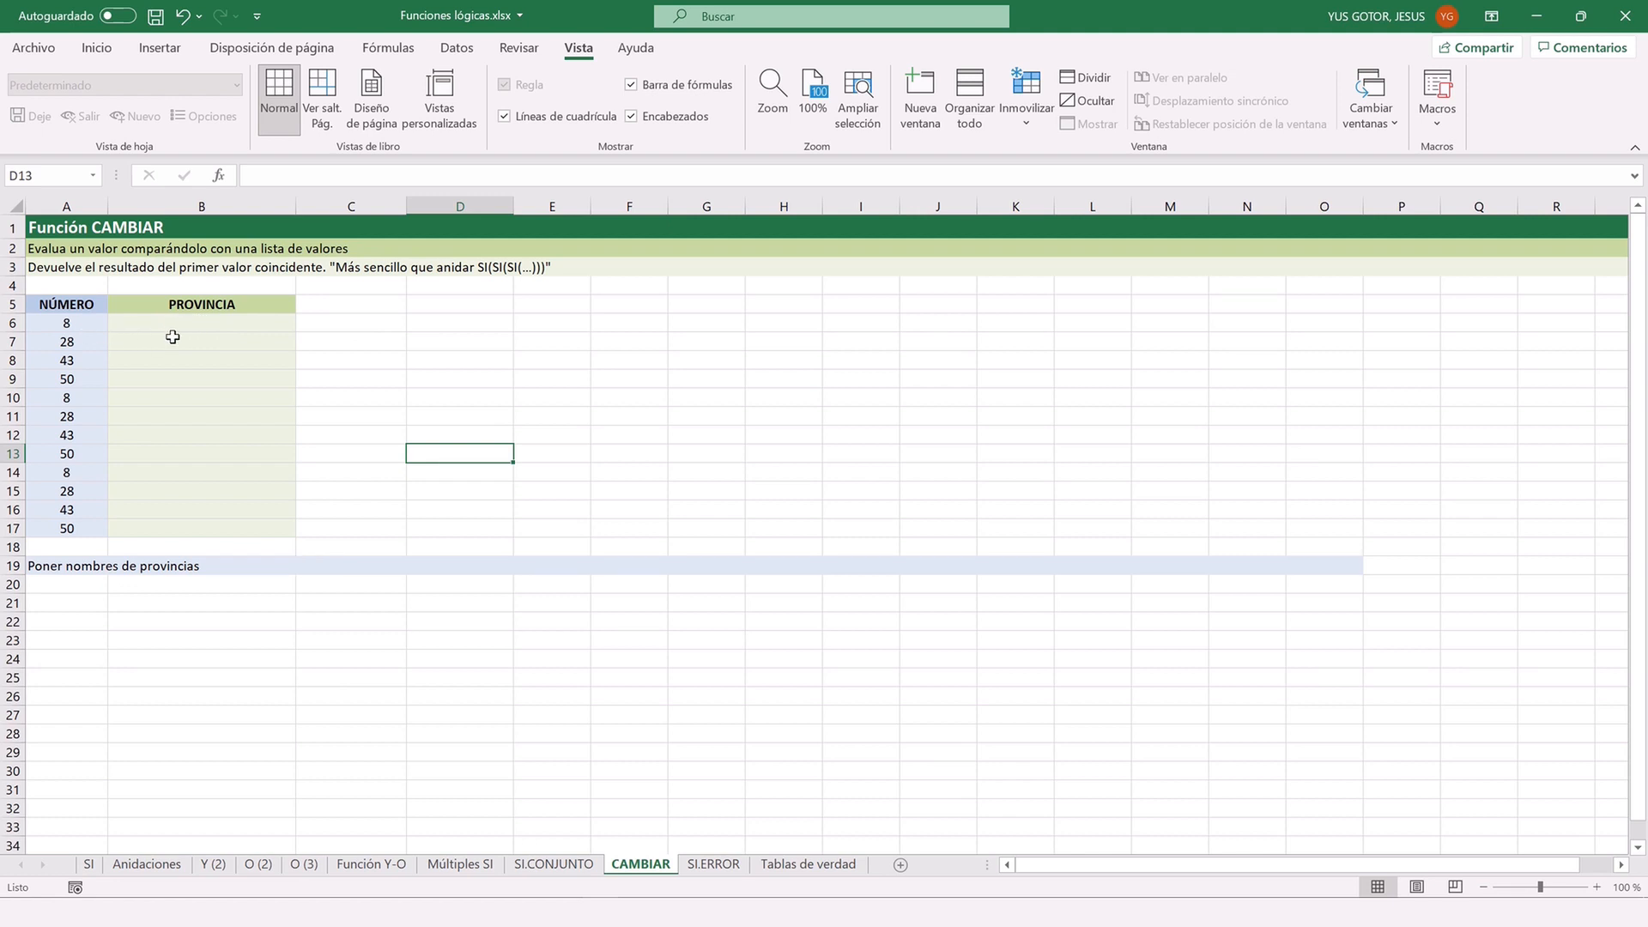
{"action": "left_click", "coordinate": [86, 325]}
{"action": "left_click", "coordinate": [89, 343]}
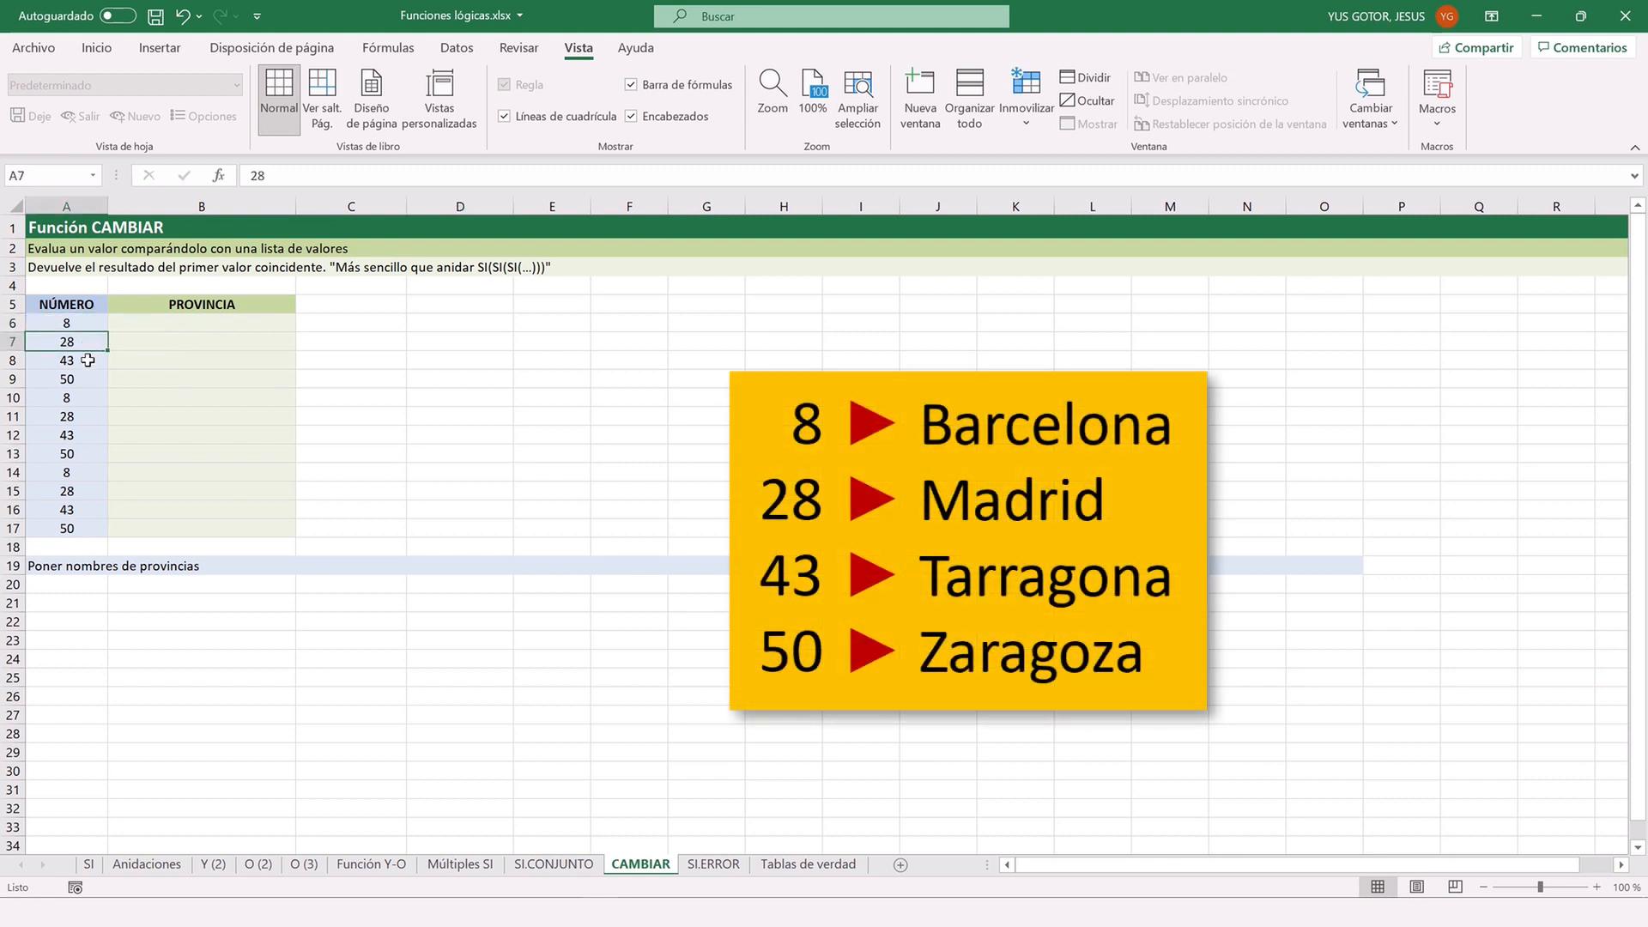
{"action": "left_click", "coordinate": [87, 359]}
{"action": "left_click", "coordinate": [90, 380]}
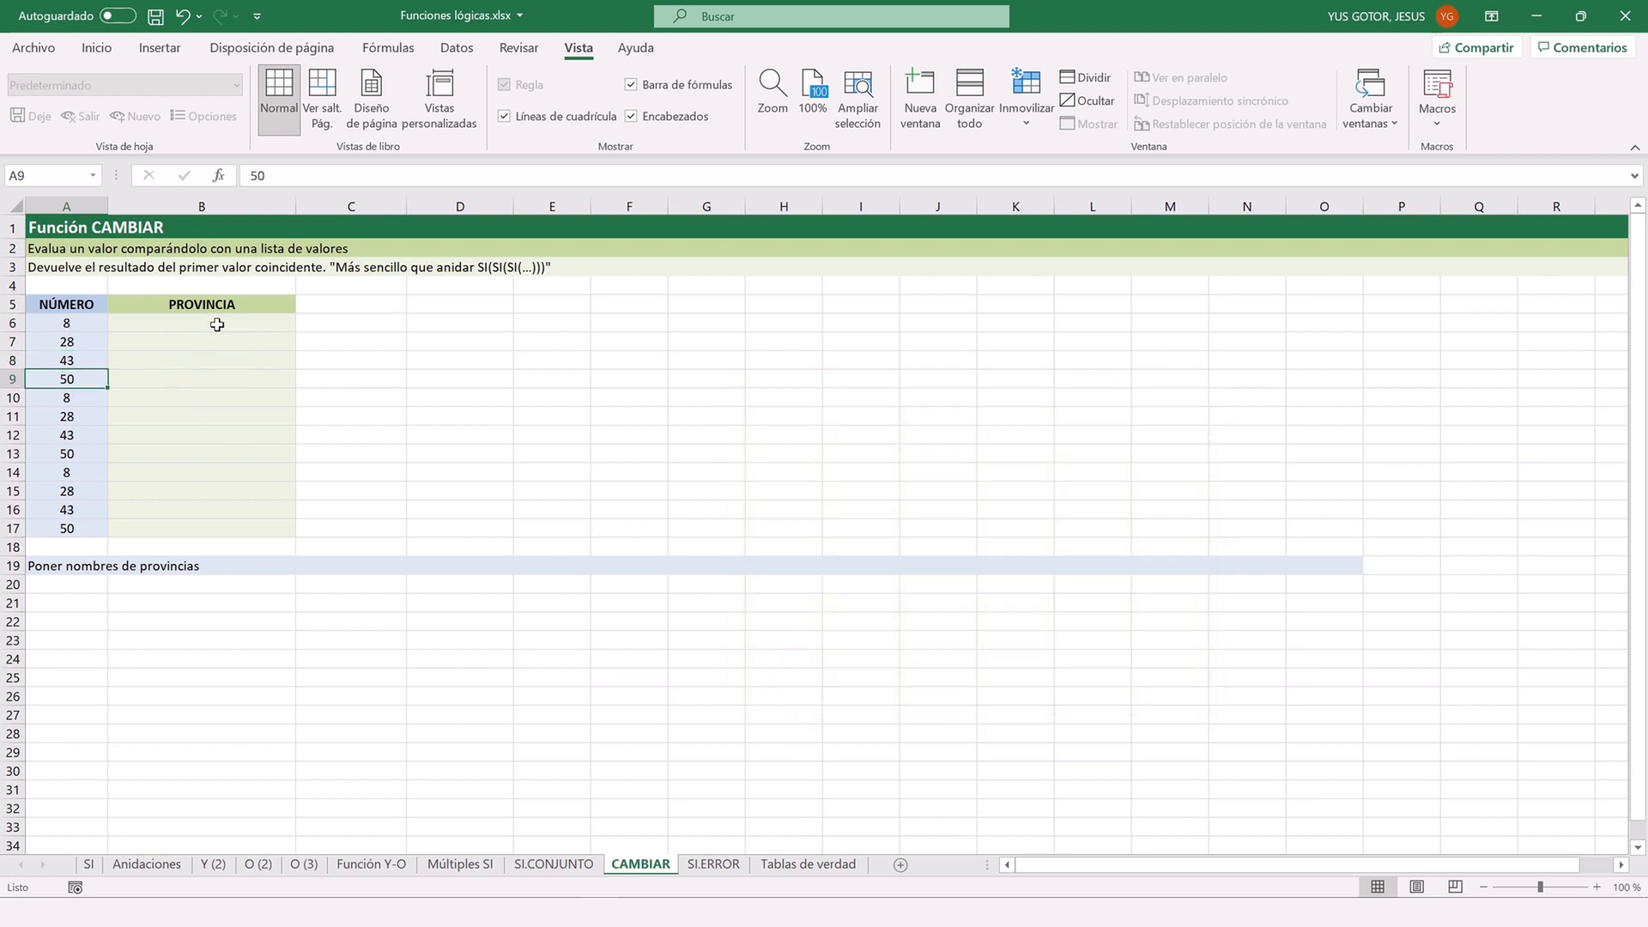
Start a CAMBIAR formula in B6 that evaluates A6, with the first value 8 returning BARCELONA.
{"action": "left_click", "coordinate": [159, 317]}
{"action": "type", "text": "="}
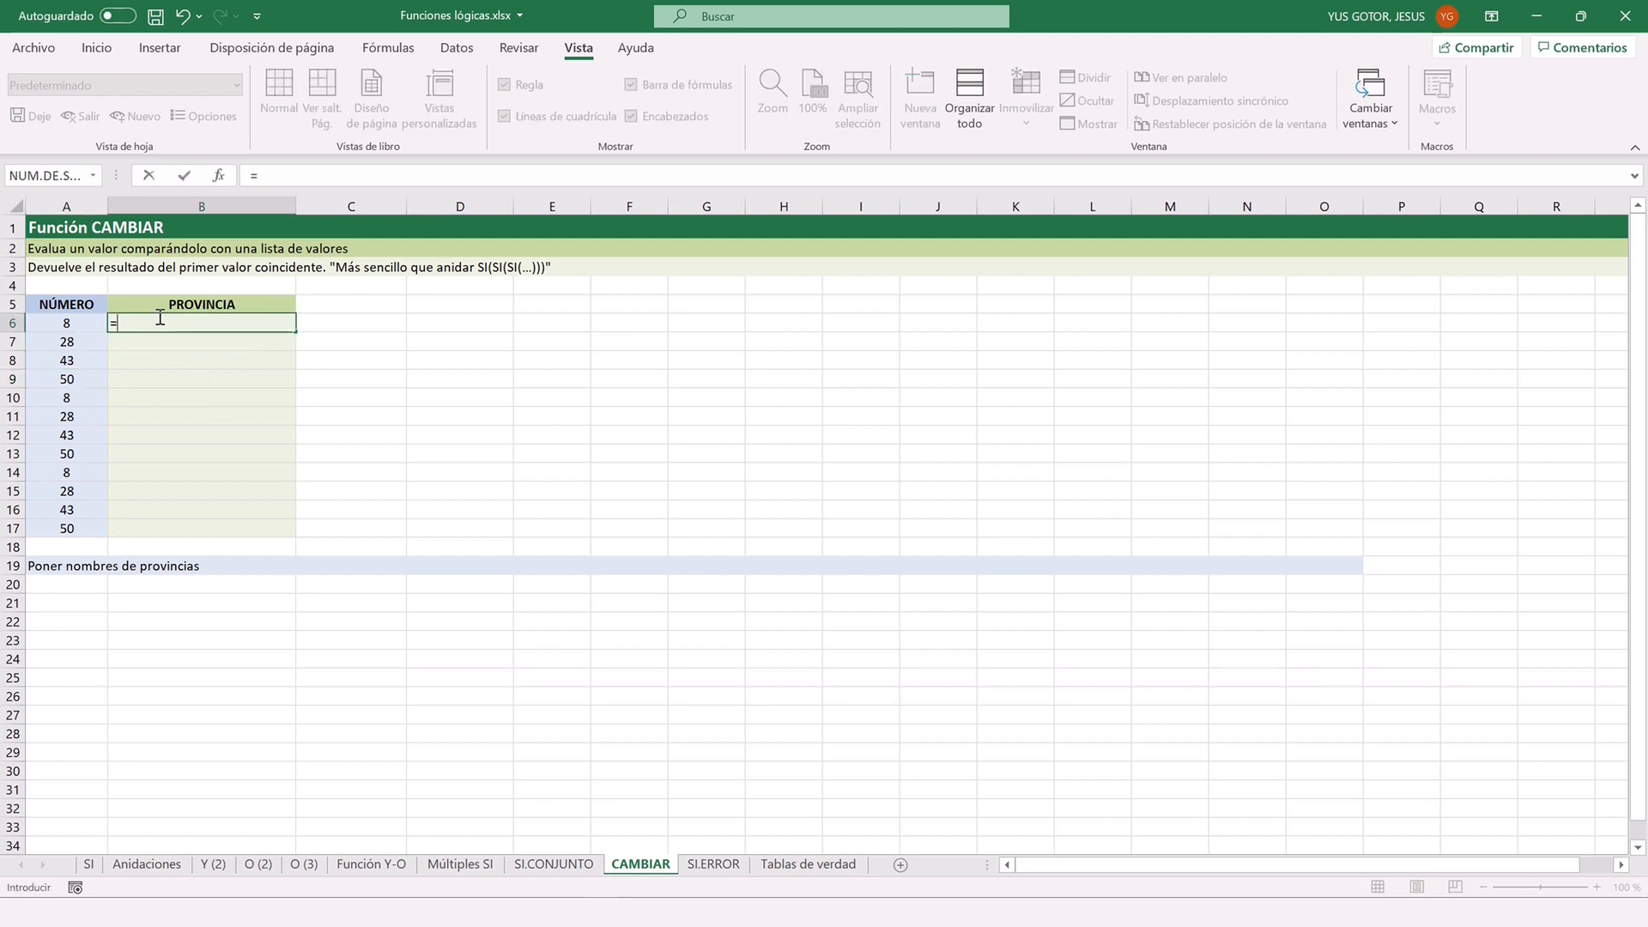
{"action": "type", "text": "CAMBIAR("}
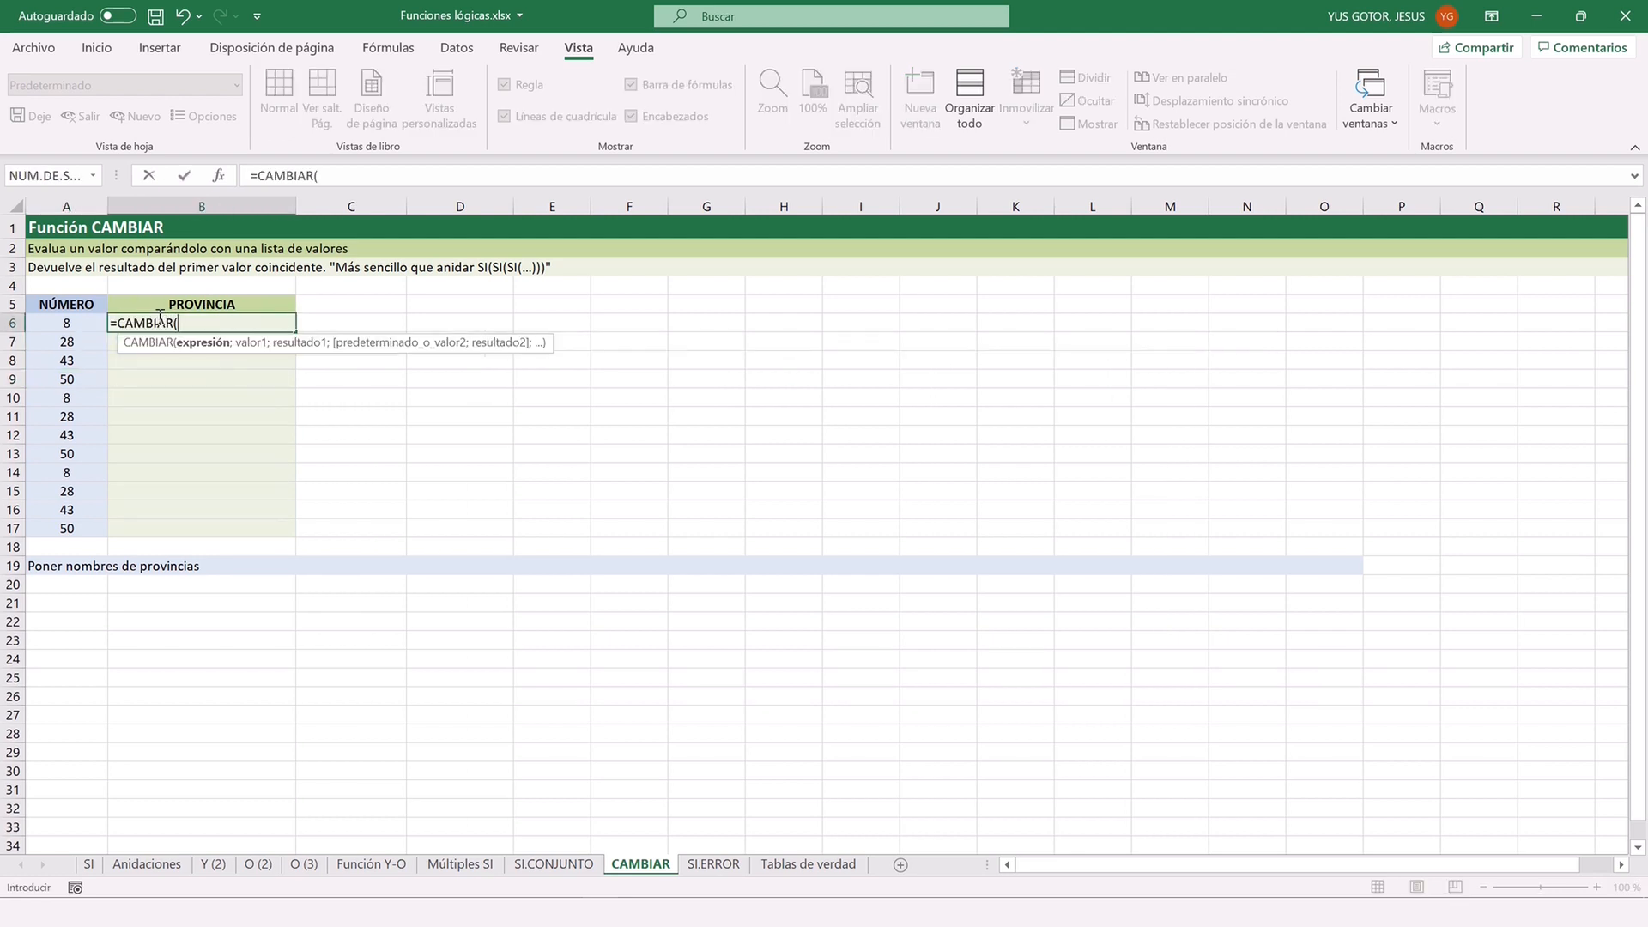
{"action": "left_click", "coordinate": [219, 176]}
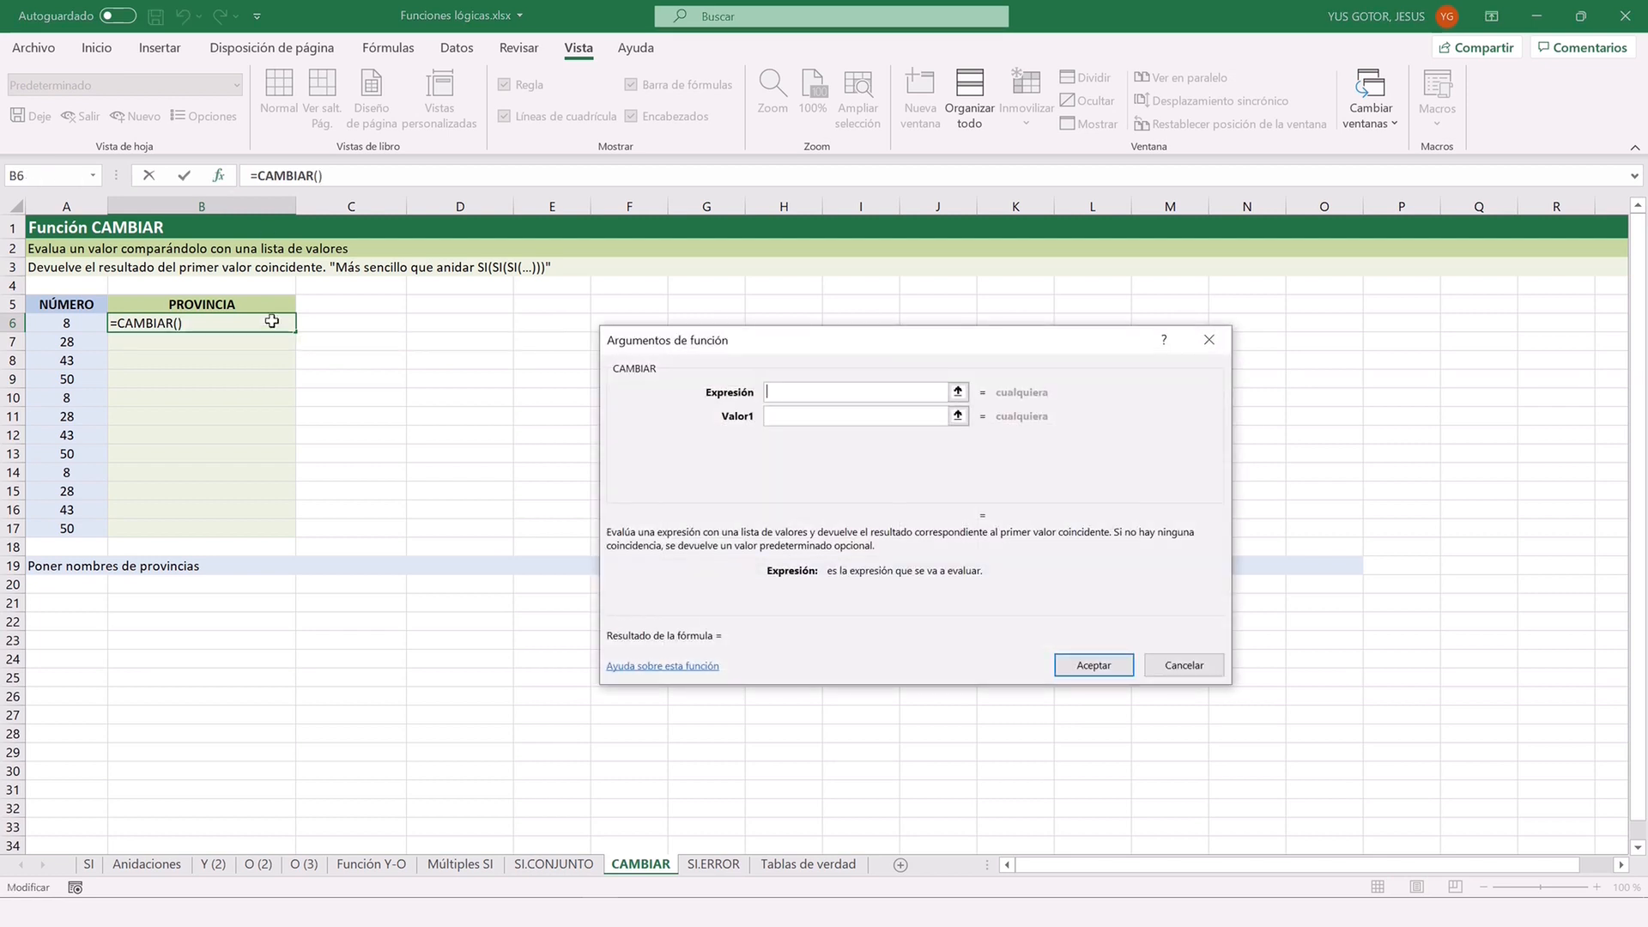
{"action": "left_click", "coordinate": [47, 322]}
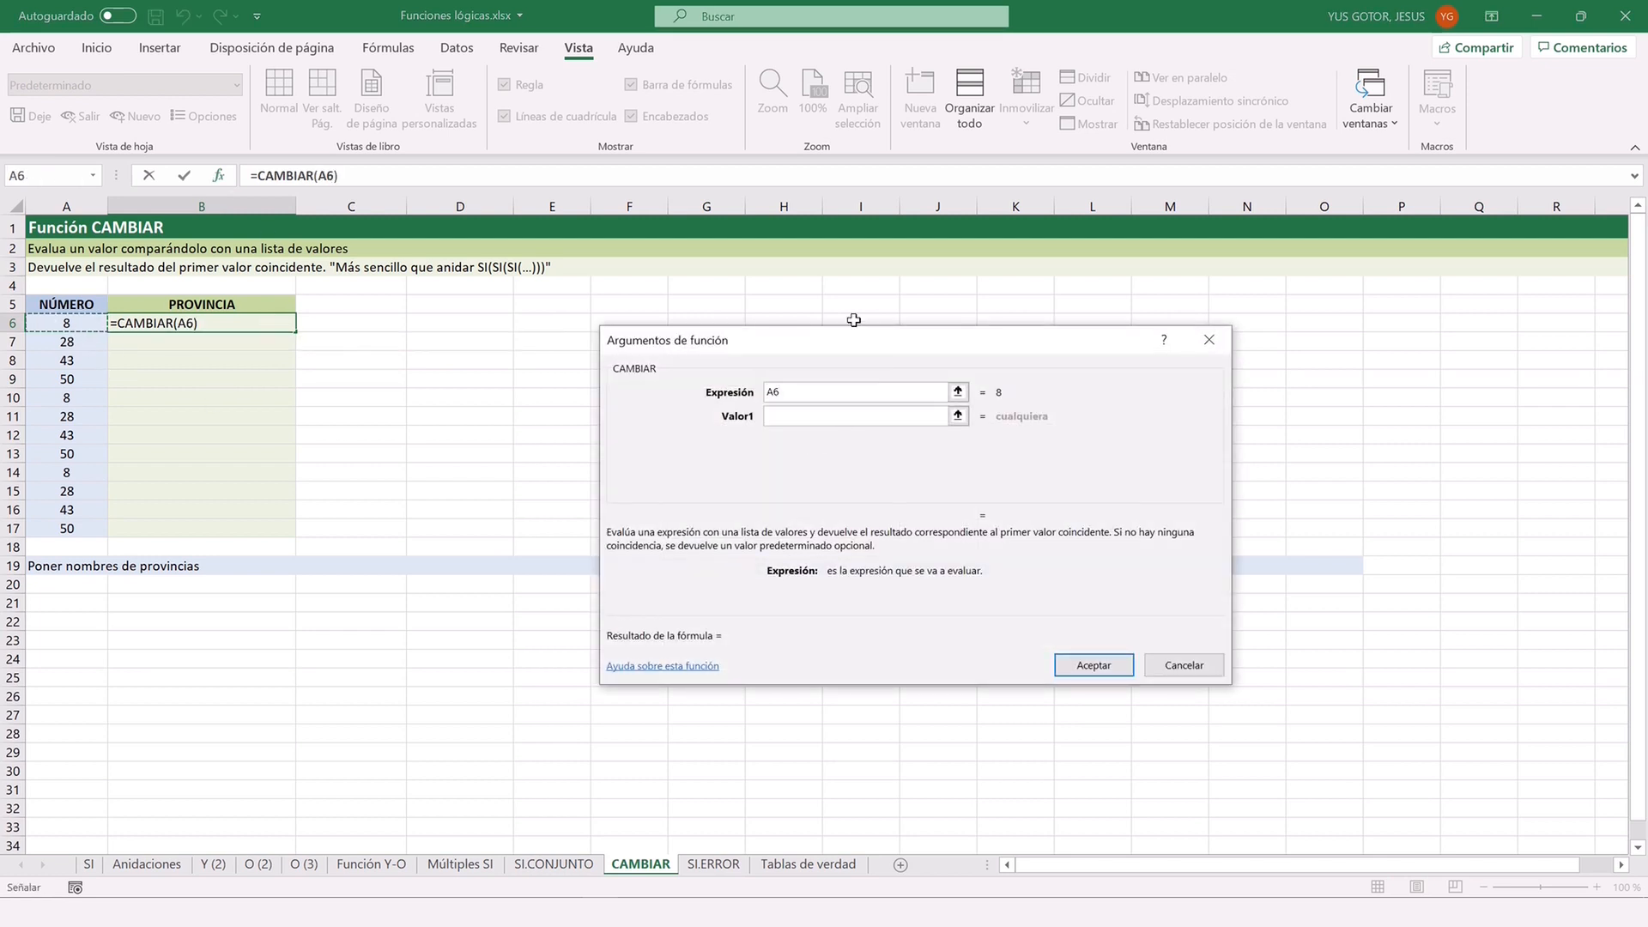
{"action": "left_click", "coordinate": [824, 416]}
{"action": "type", "text": "8"}
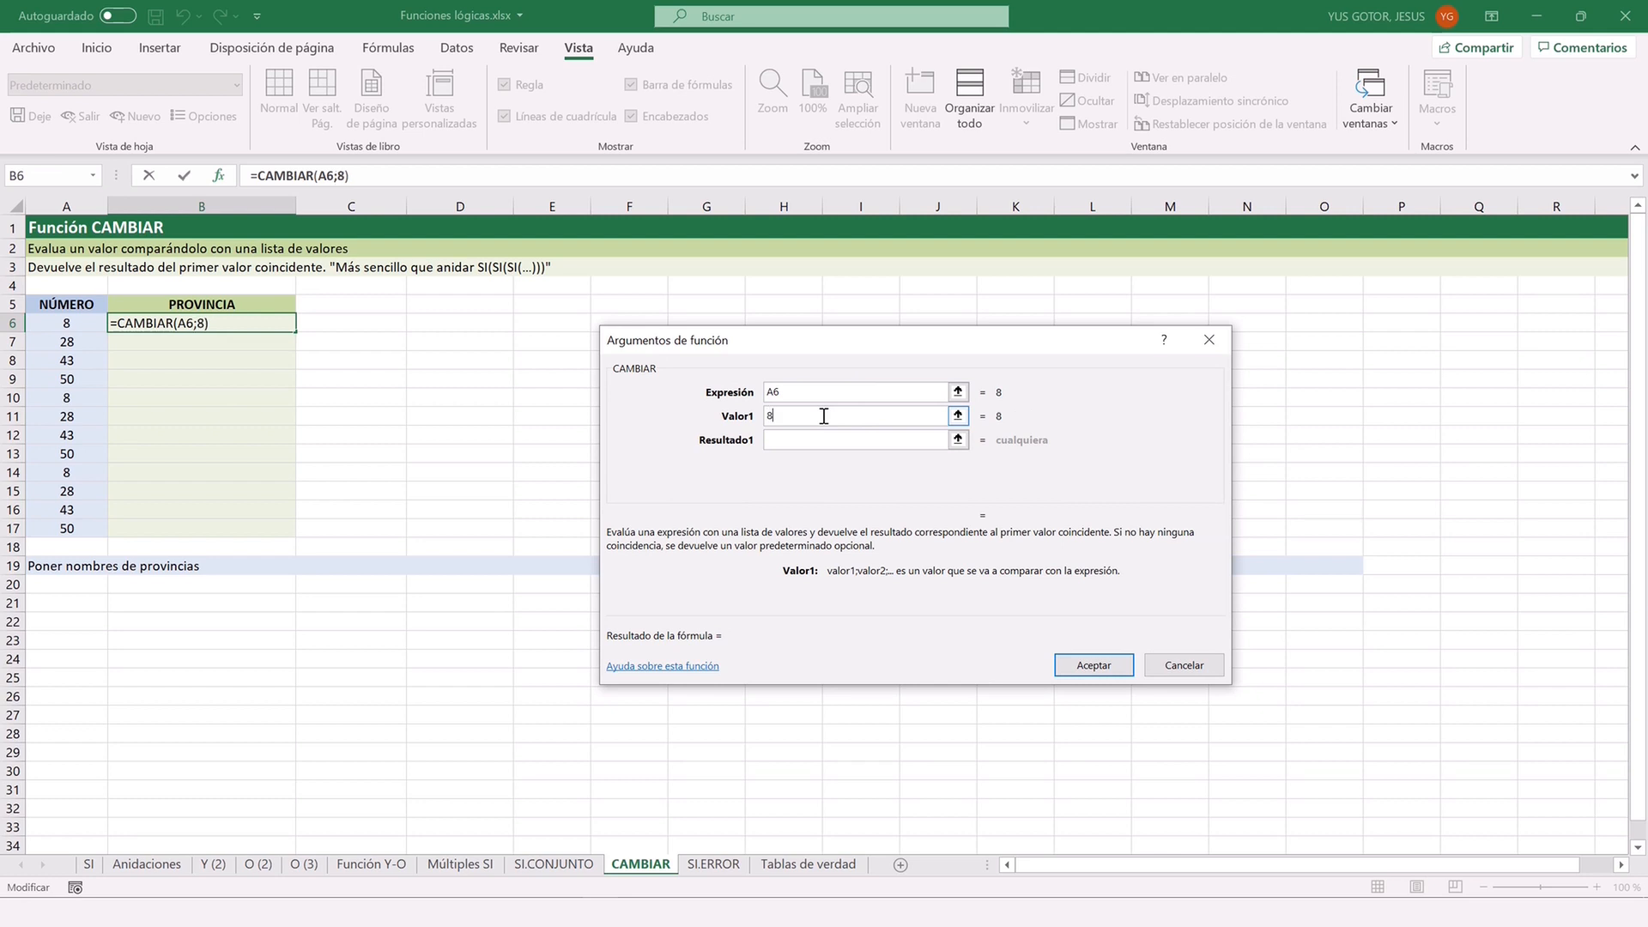
{"action": "key", "text": "Tab"}
{"action": "type", "text": "BARCELONA"}
{"action": "key", "text": "Tab"}
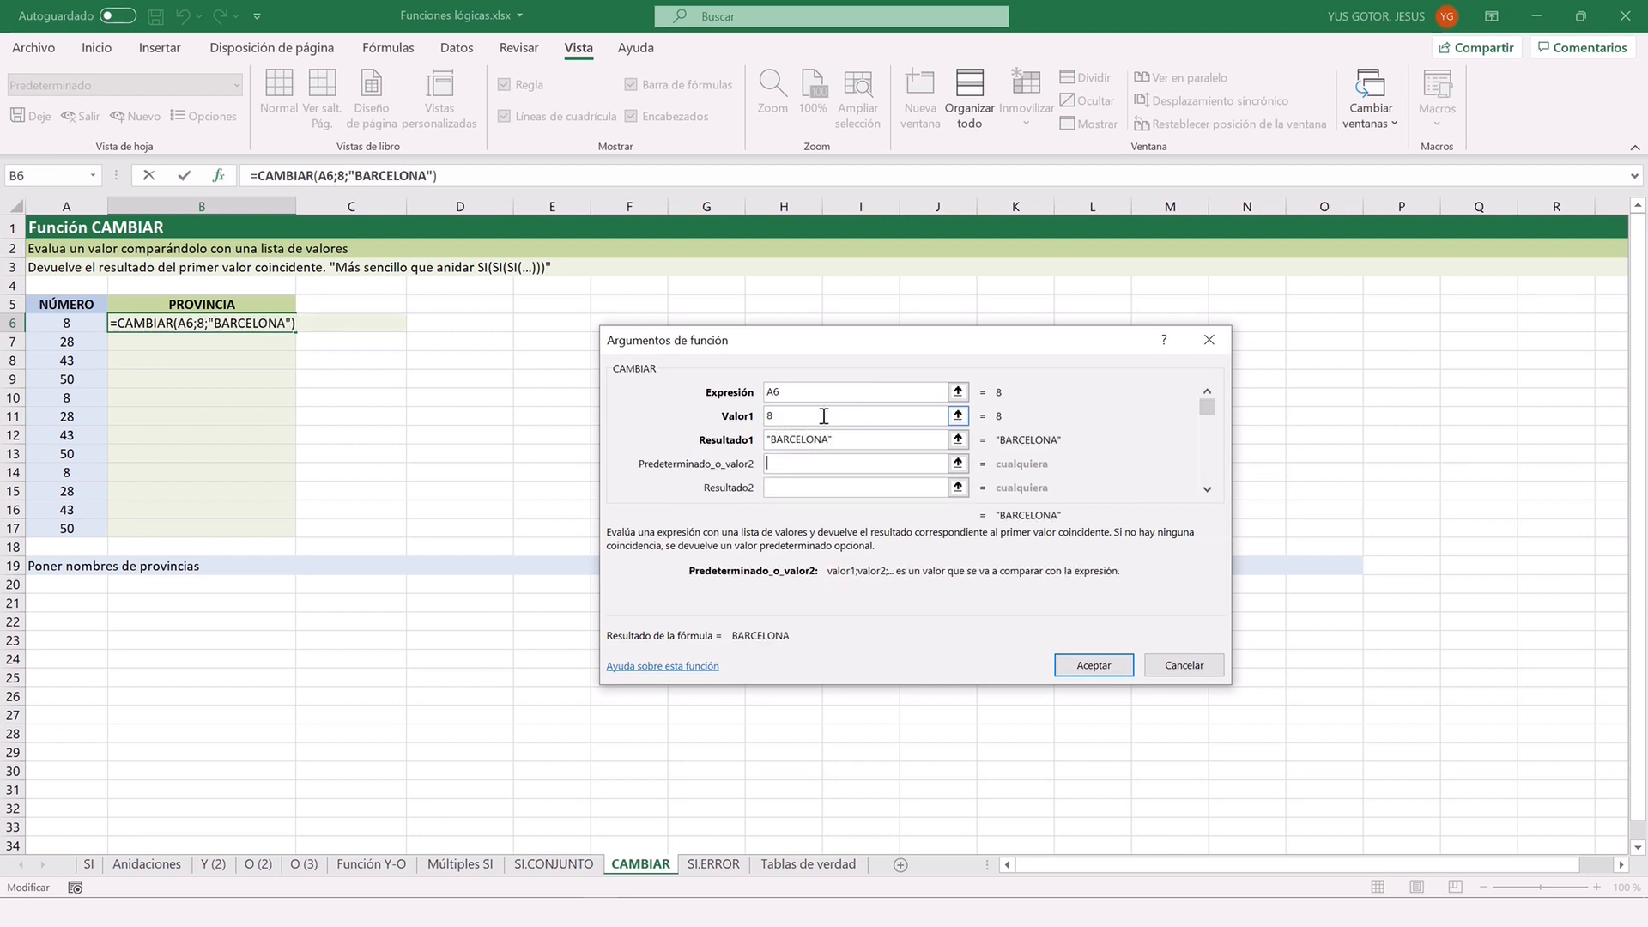
Add the second value 28 returning MADRID and the third value 43 returning TARRAGONA to the CAMBIAR formula.
{"action": "type", "text": "28"}
{"action": "key", "text": "Tab"}
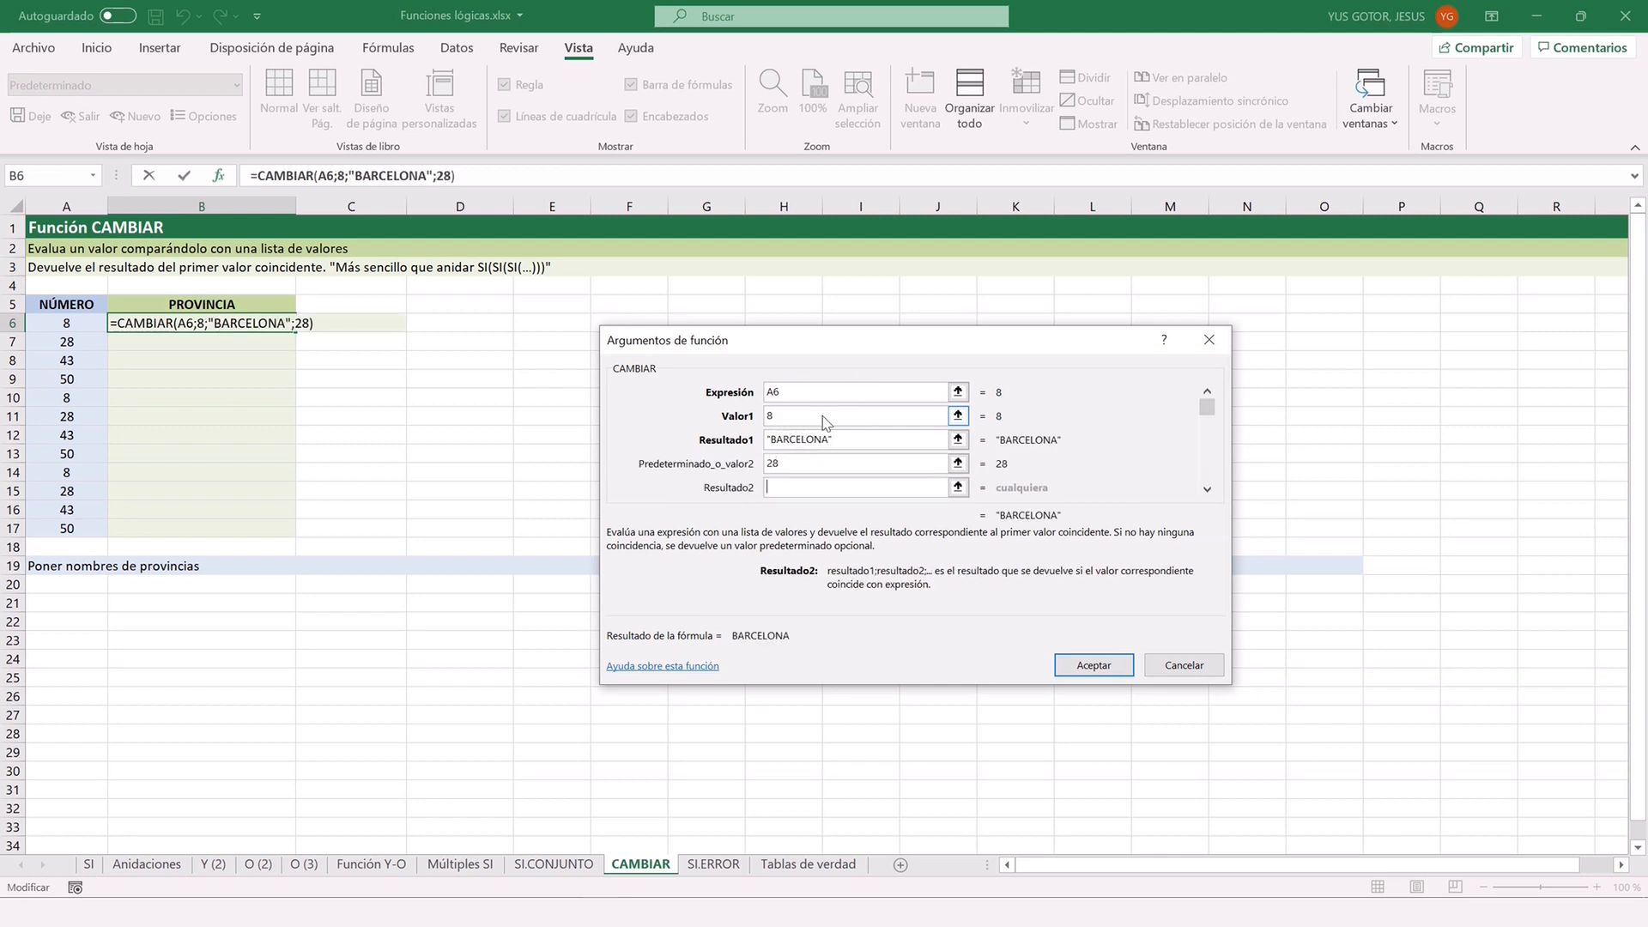
{"action": "type", "text": "MADRID"}
{"action": "key", "text": "Tab"}
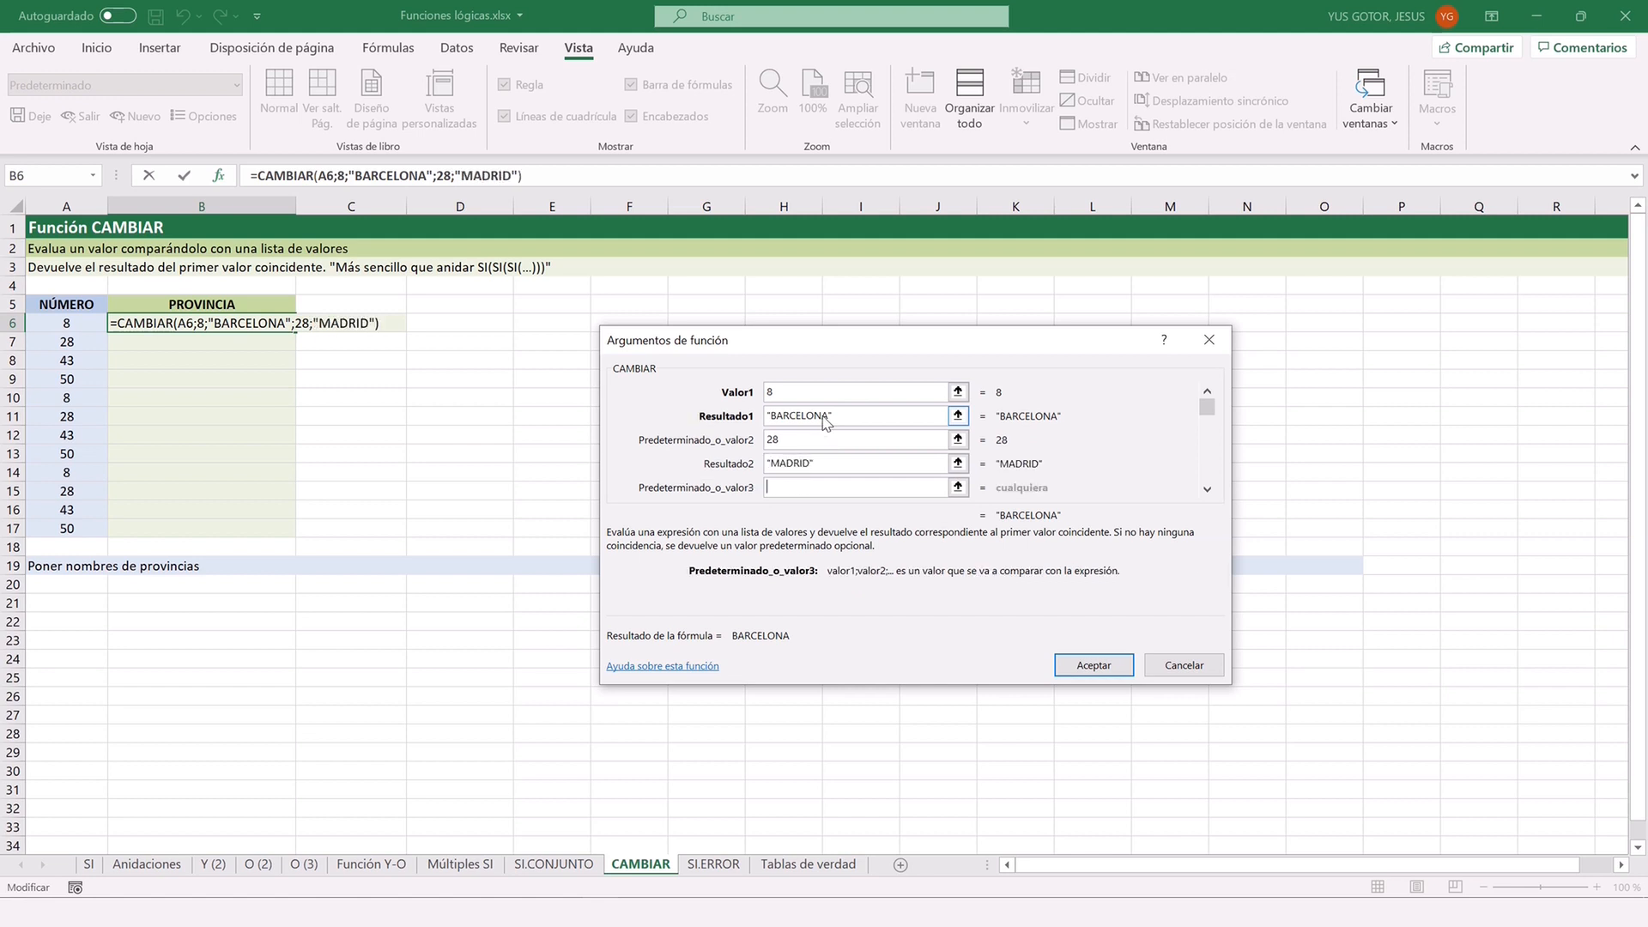
{"action": "type", "text": "43"}
{"action": "key", "text": "Tab"}
{"action": "type", "text": "T"}
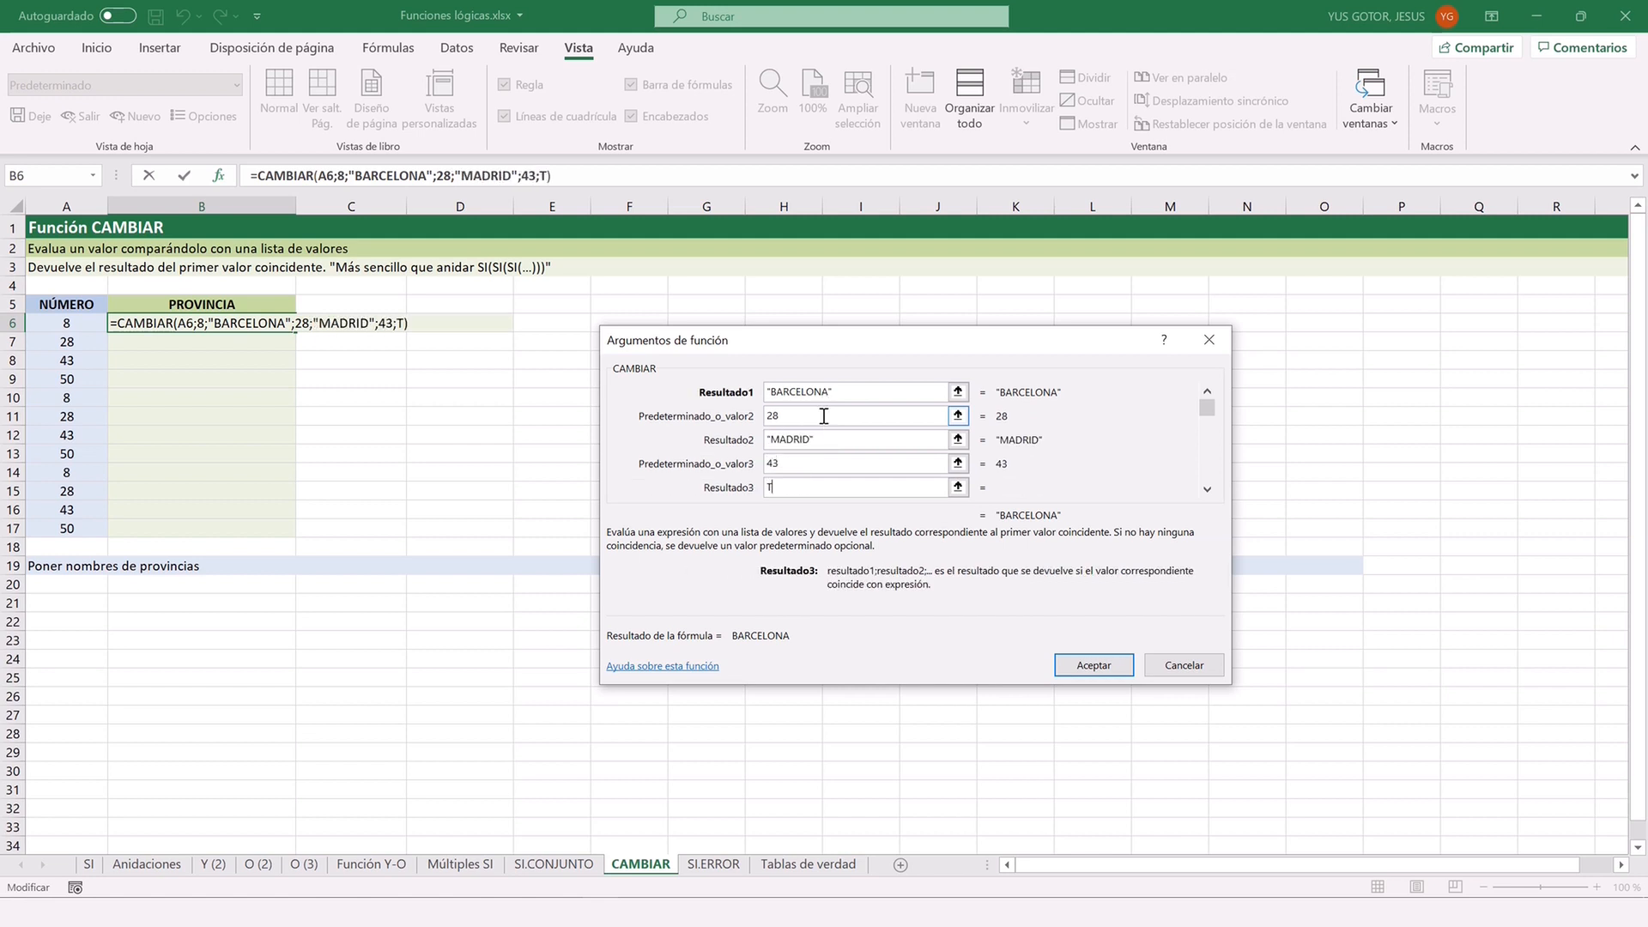
{"action": "type", "text": "ARRAGONA"}
{"action": "key", "text": "Tab"}
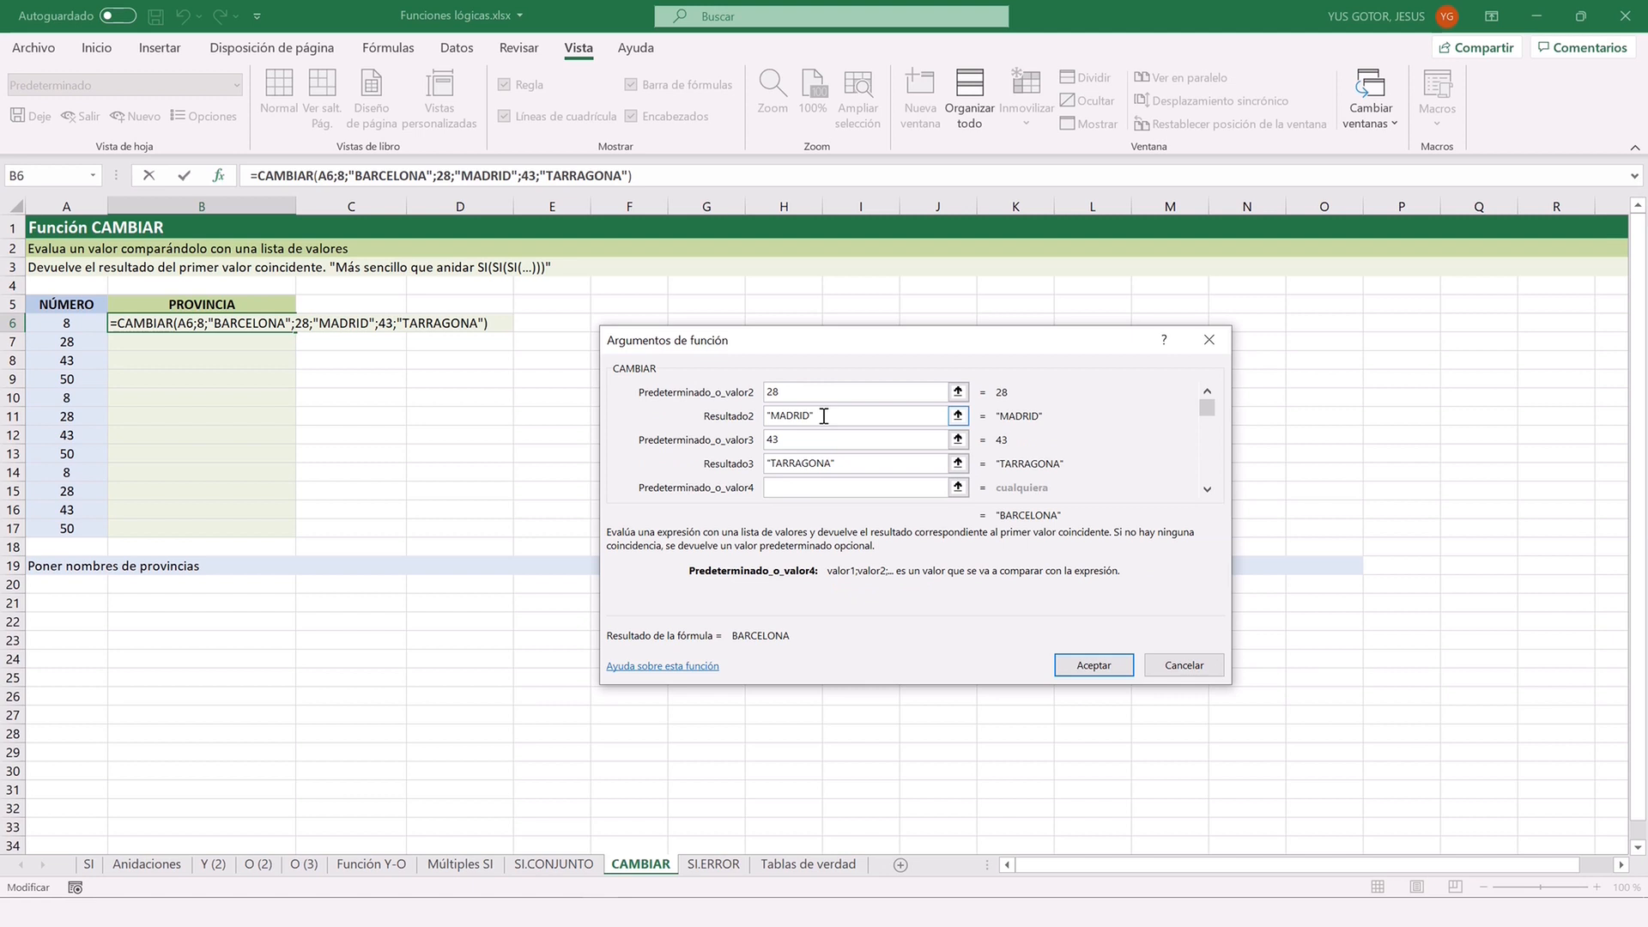
Complete the CAMBIAR formula with the fourth value 50 returning ZARAGOZA, and fill it down to B17.
{"action": "type", "text": "50"}
{"action": "key", "text": "Tab"}
{"action": "type", "text": "ZARAGOZA"}
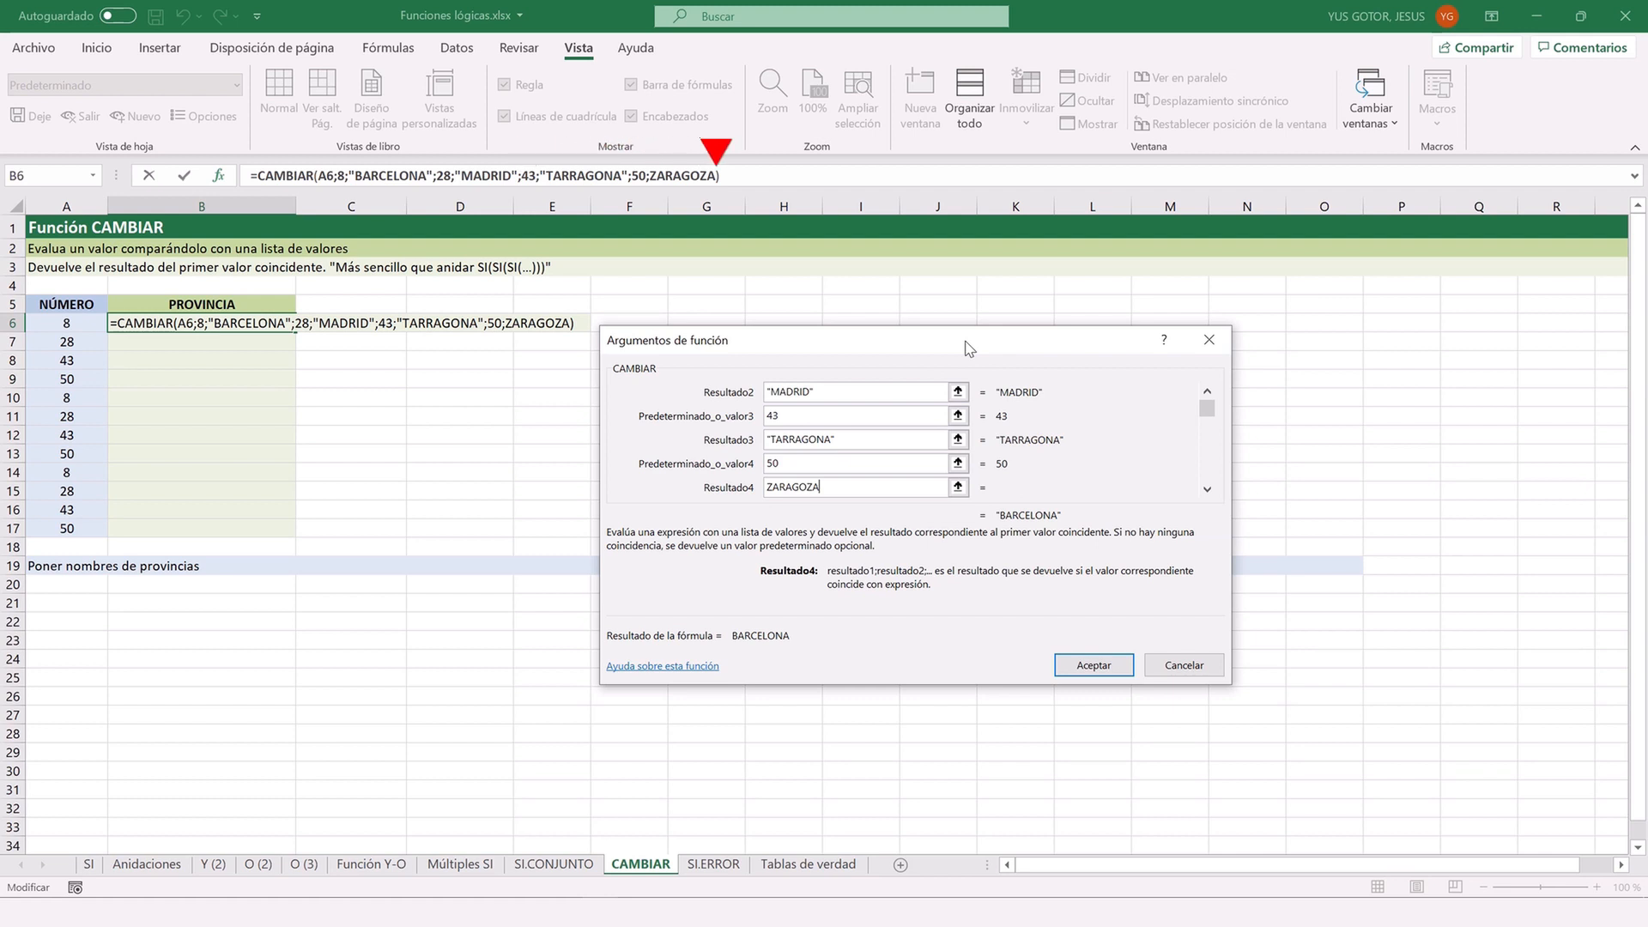
{"action": "left_click", "coordinate": [1084, 671]}
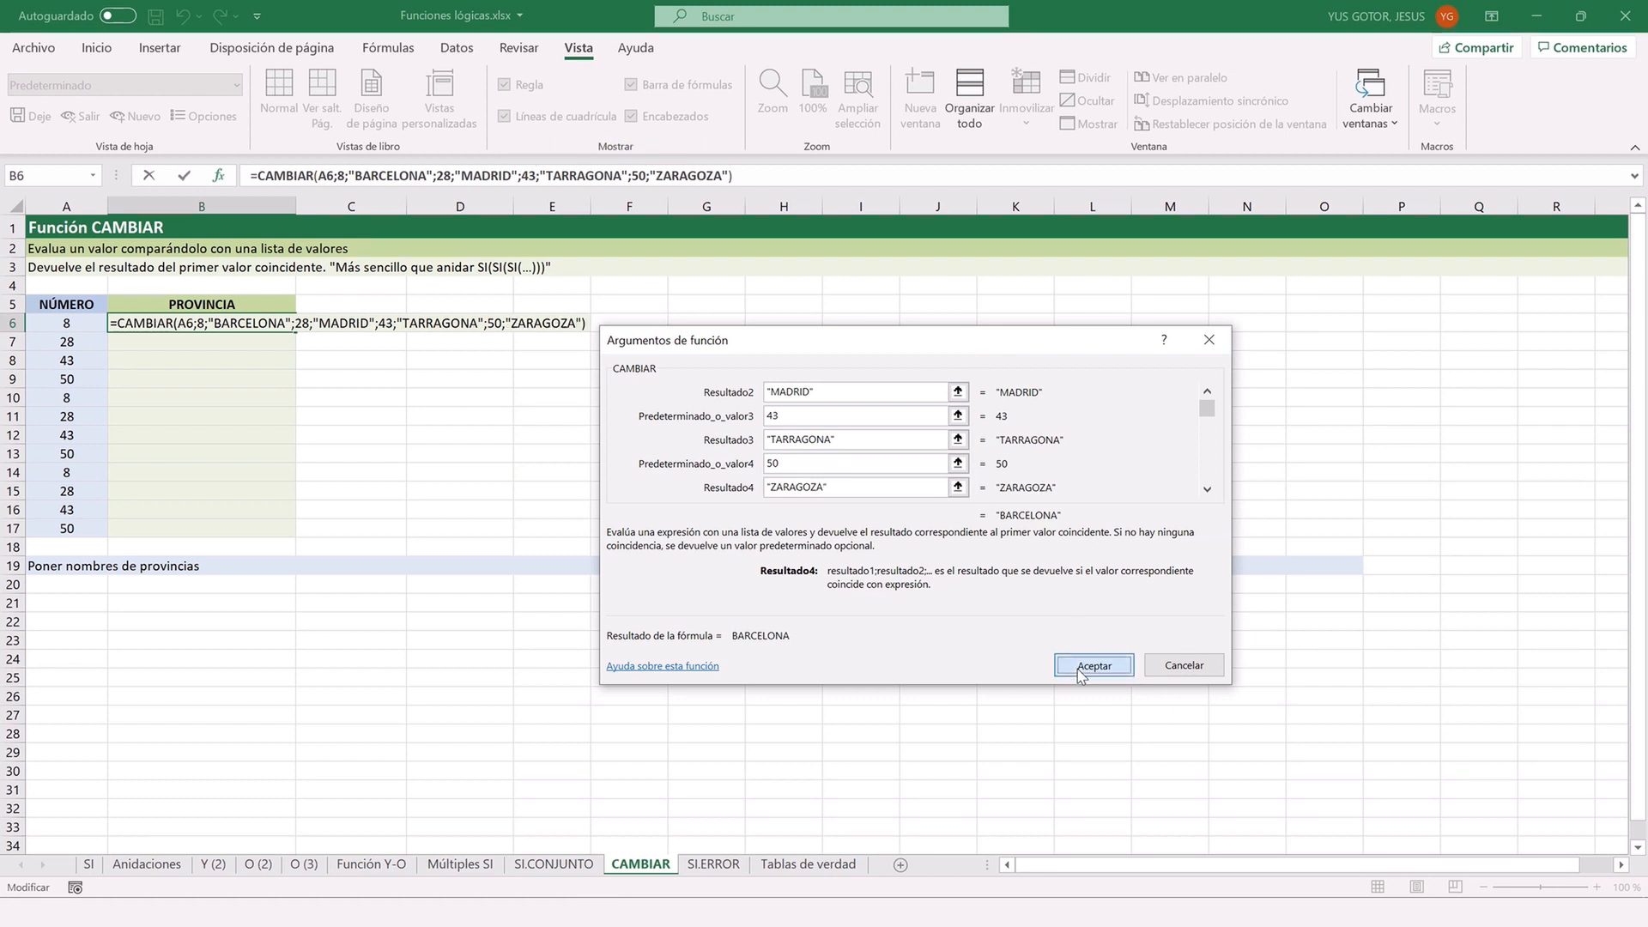
{"action": "double_click", "coordinate": [296, 333]}
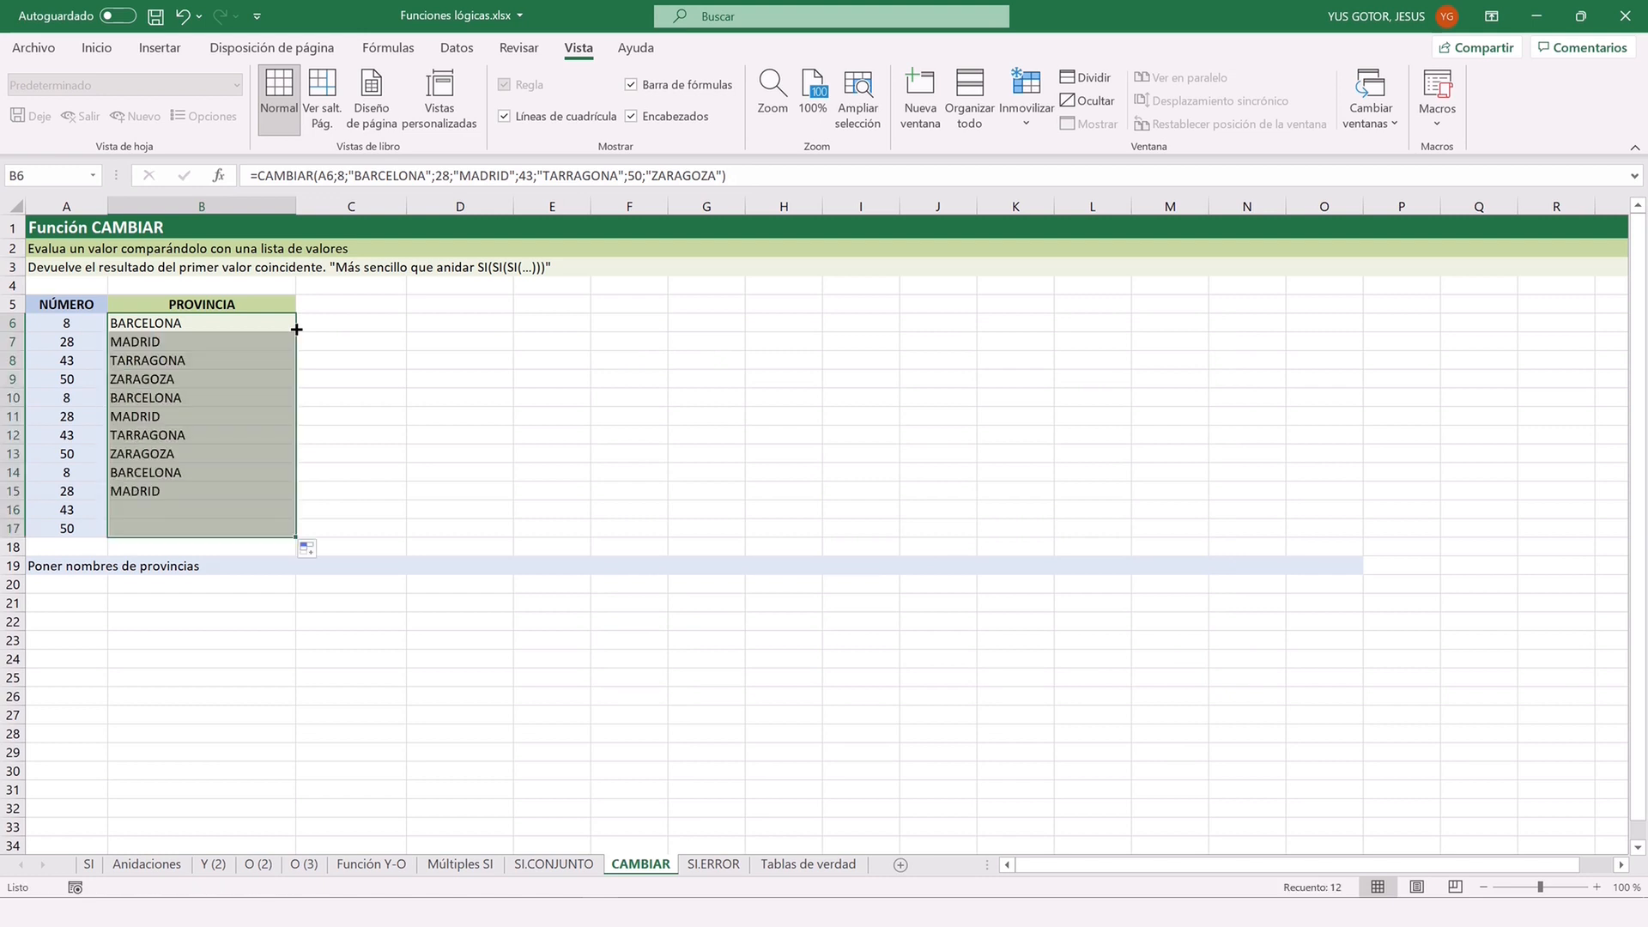
Check the CAMBIAR formulas and resulting provinces in B6, B9, B12 and B15.
{"action": "left_click", "coordinate": [196, 321]}
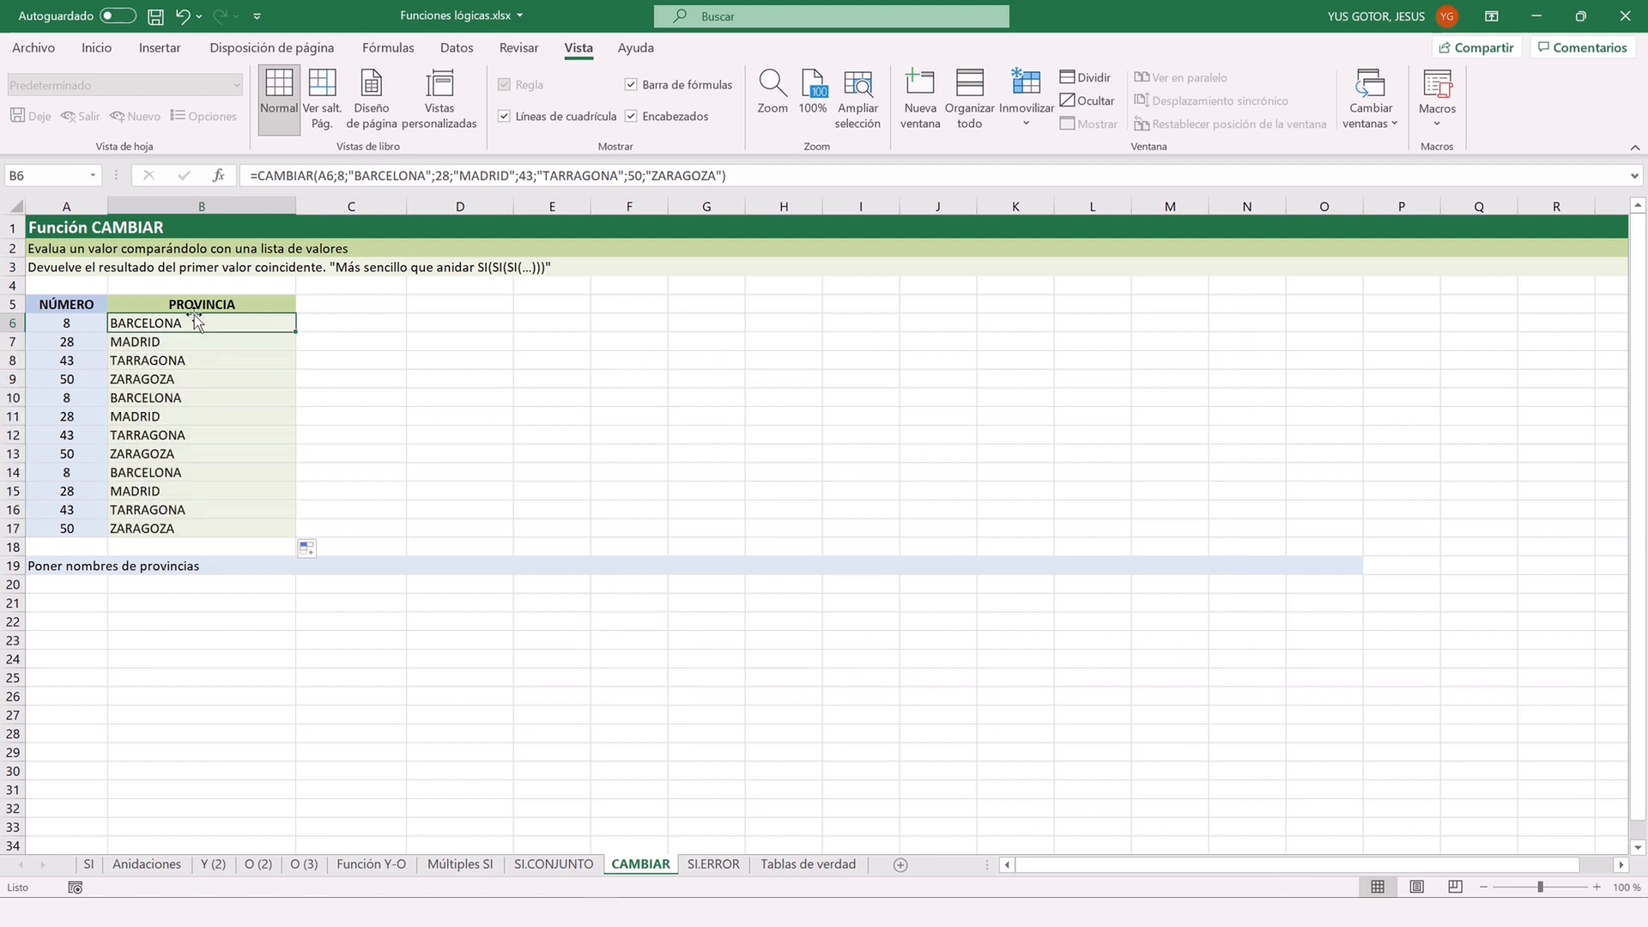
{"action": "left_click", "coordinate": [144, 380]}
{"action": "left_click", "coordinate": [140, 434]}
{"action": "left_click", "coordinate": [137, 489]}
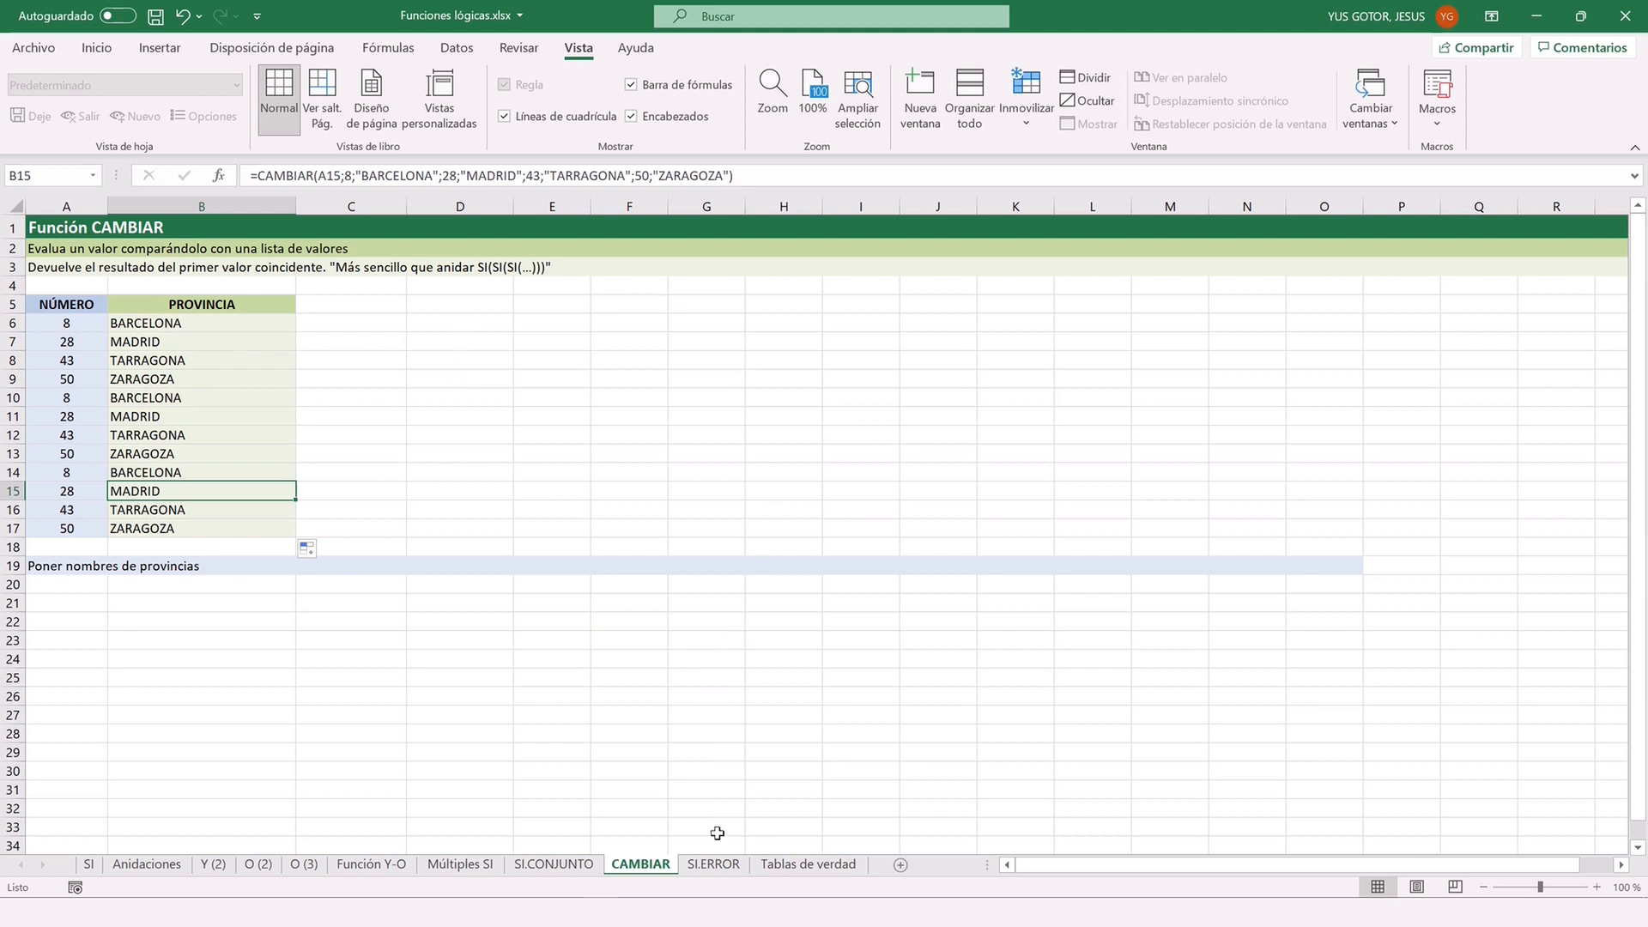
On the SI.ERROR worksheet, calculate the A repartir value in B7 with the formula =B5/B6.
{"action": "left_click", "coordinate": [713, 865]}
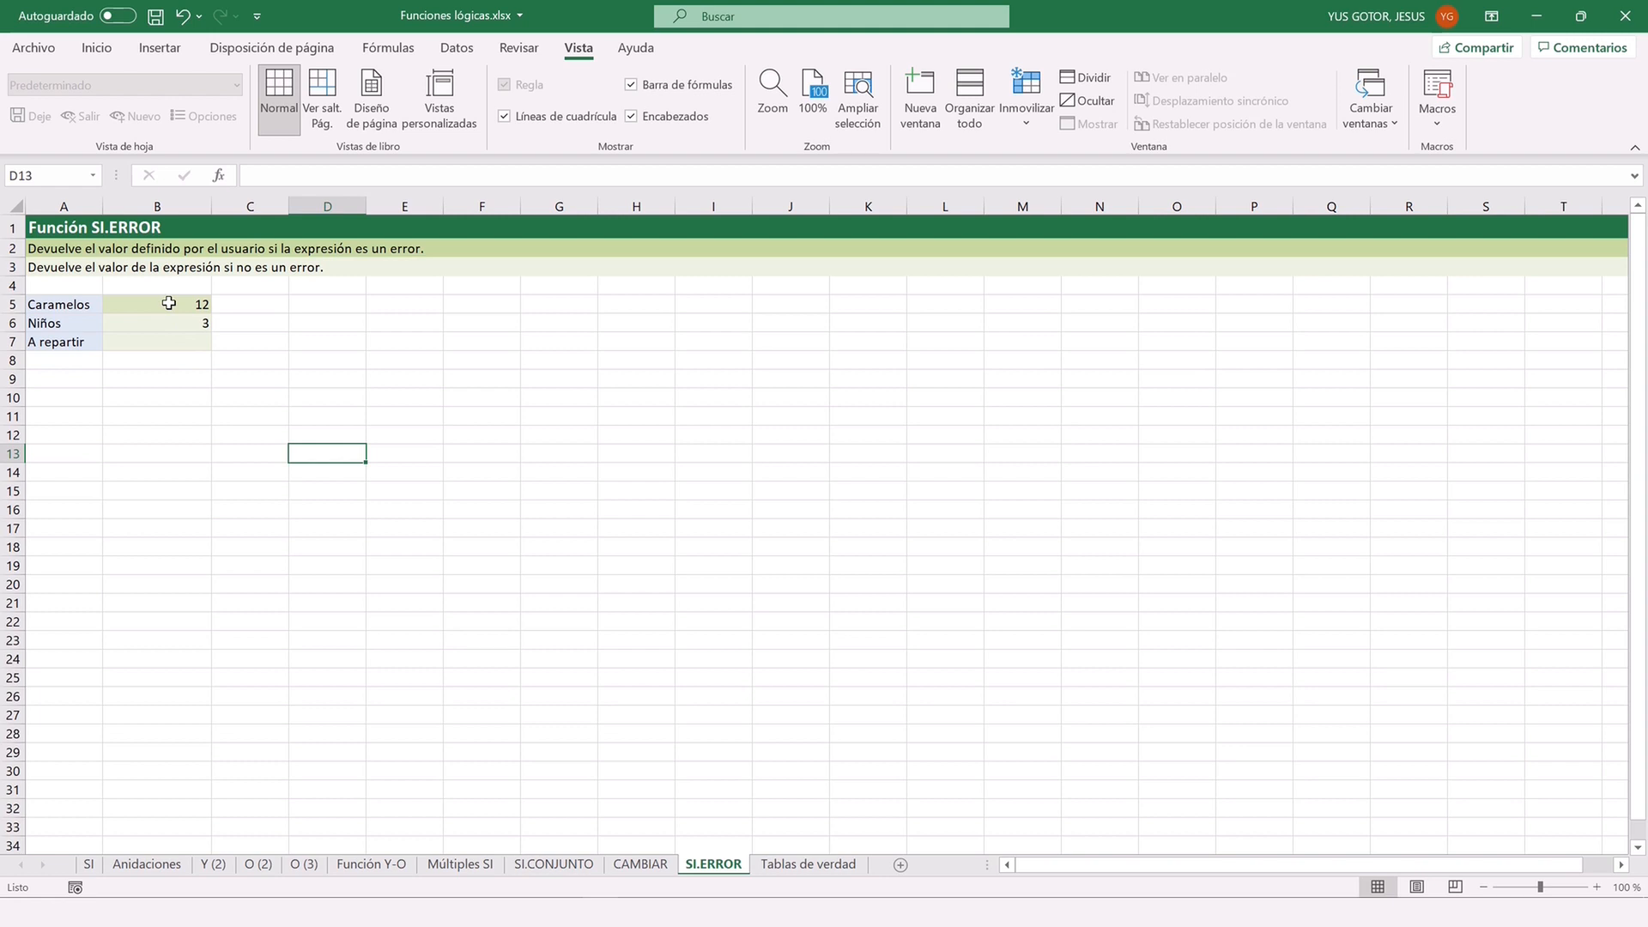
{"action": "left_click", "coordinate": [147, 343]}
{"action": "type", "text": "="}
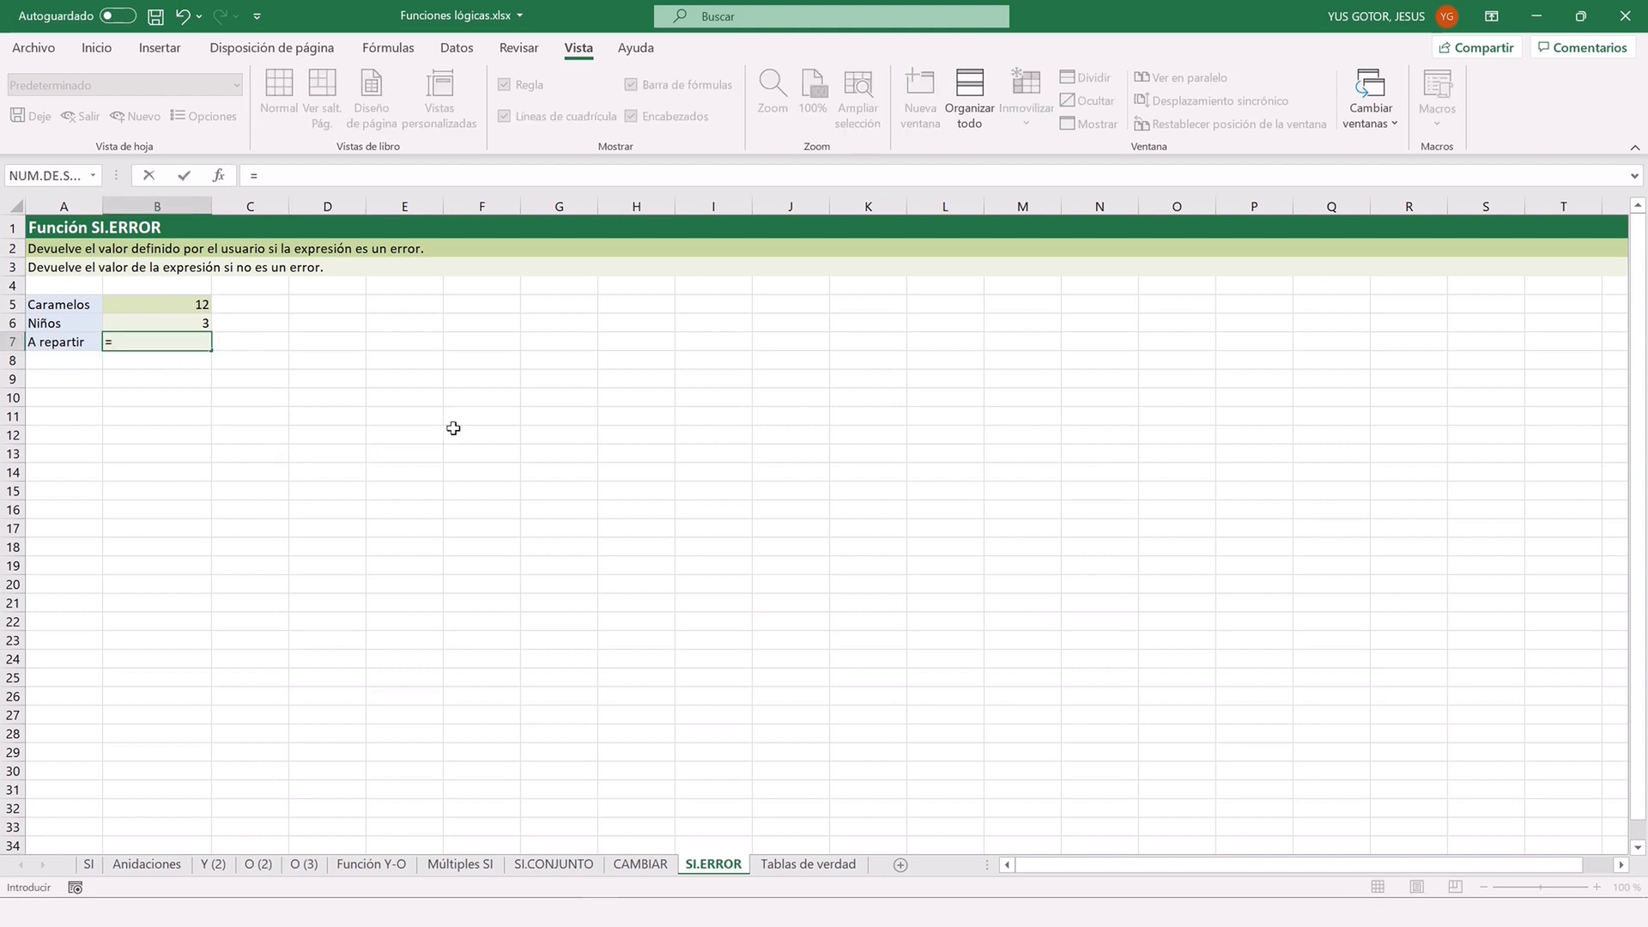
{"action": "left_click", "coordinate": [161, 306]}
{"action": "type", "text": "/"}
{"action": "left_click", "coordinate": [151, 323]}
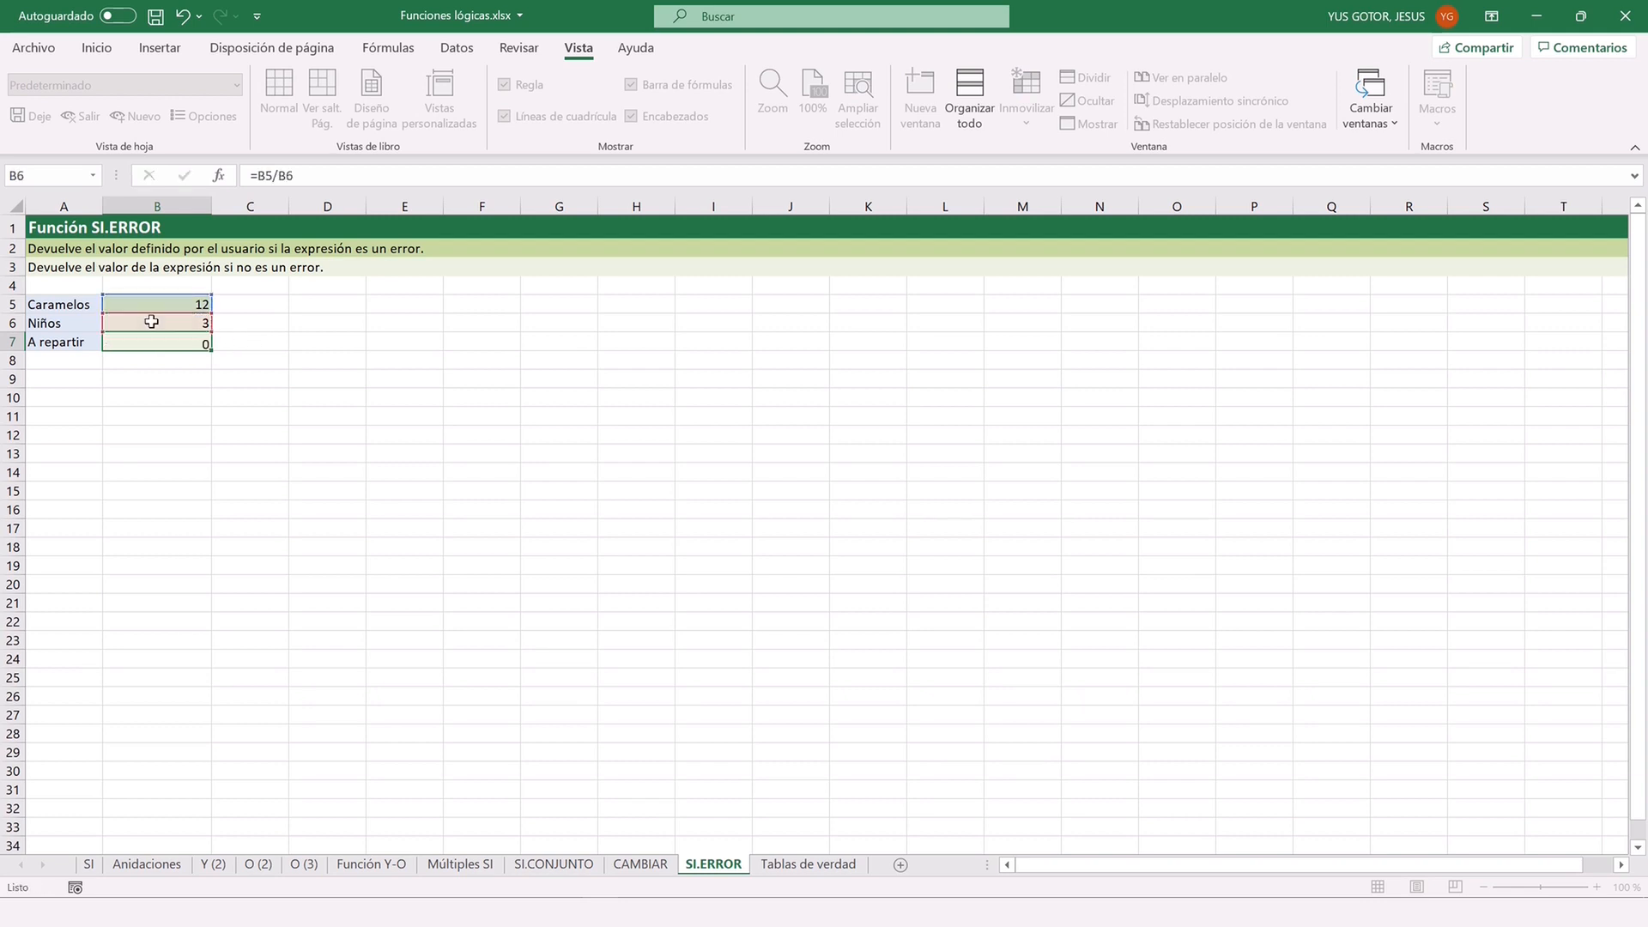
{"action": "key", "text": "Return"}
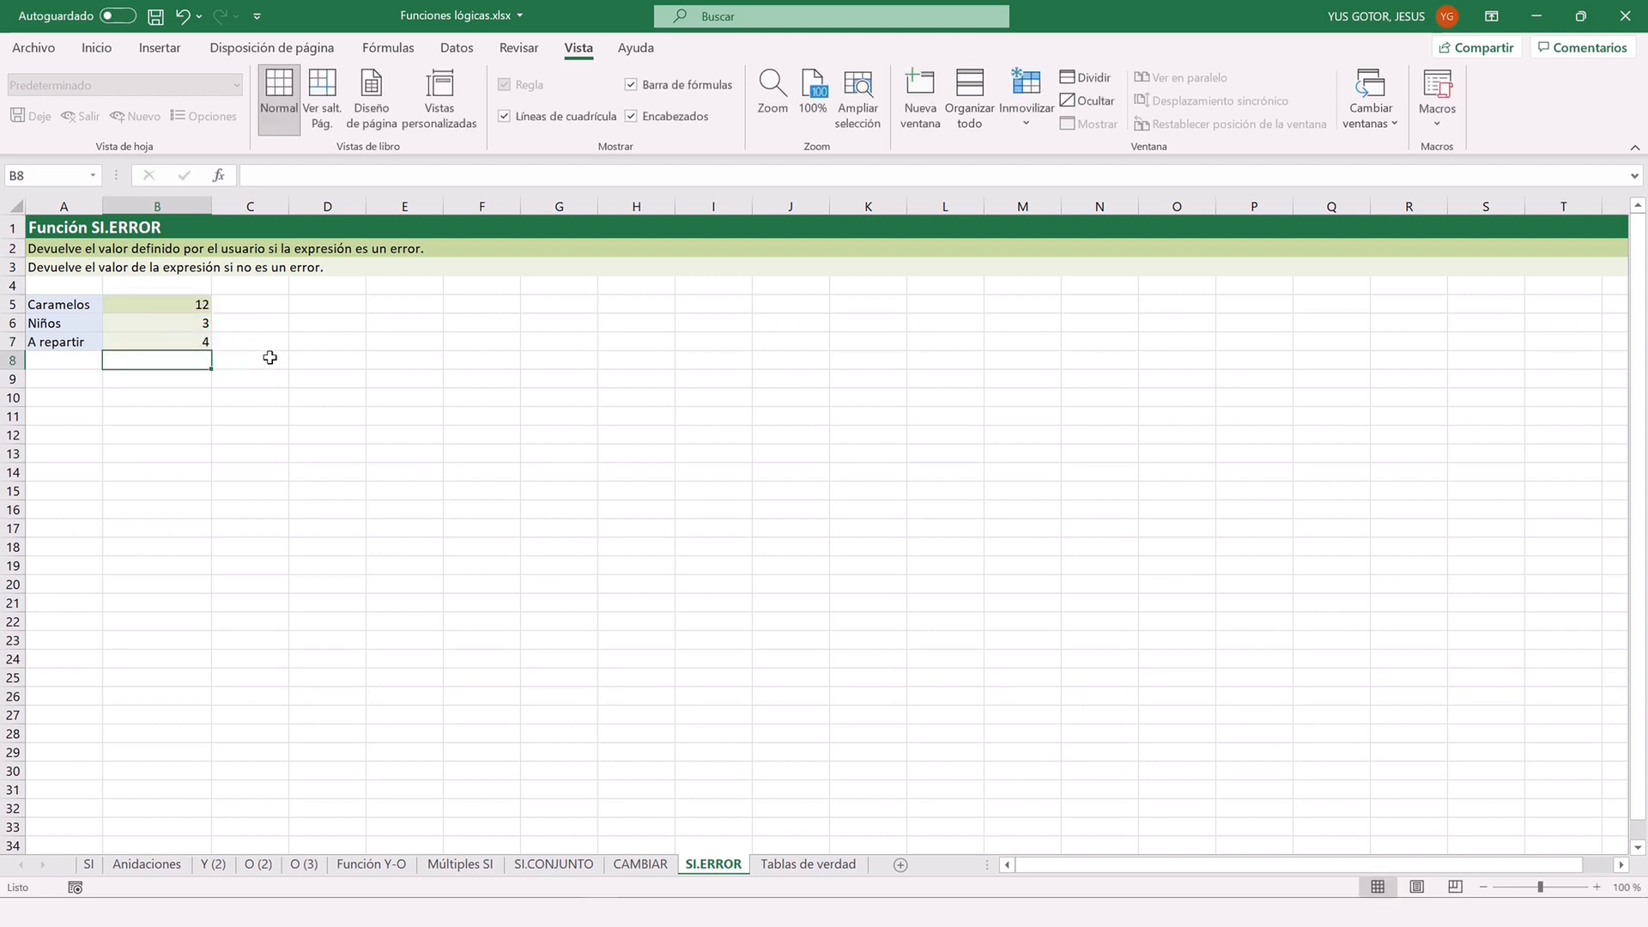
Test the division in B7 by setting the Niños value in B6 to 6 and then to 0.
{"action": "left_click", "coordinate": [152, 326]}
{"action": "type", "text": "6"}
{"action": "key", "text": "Return"}
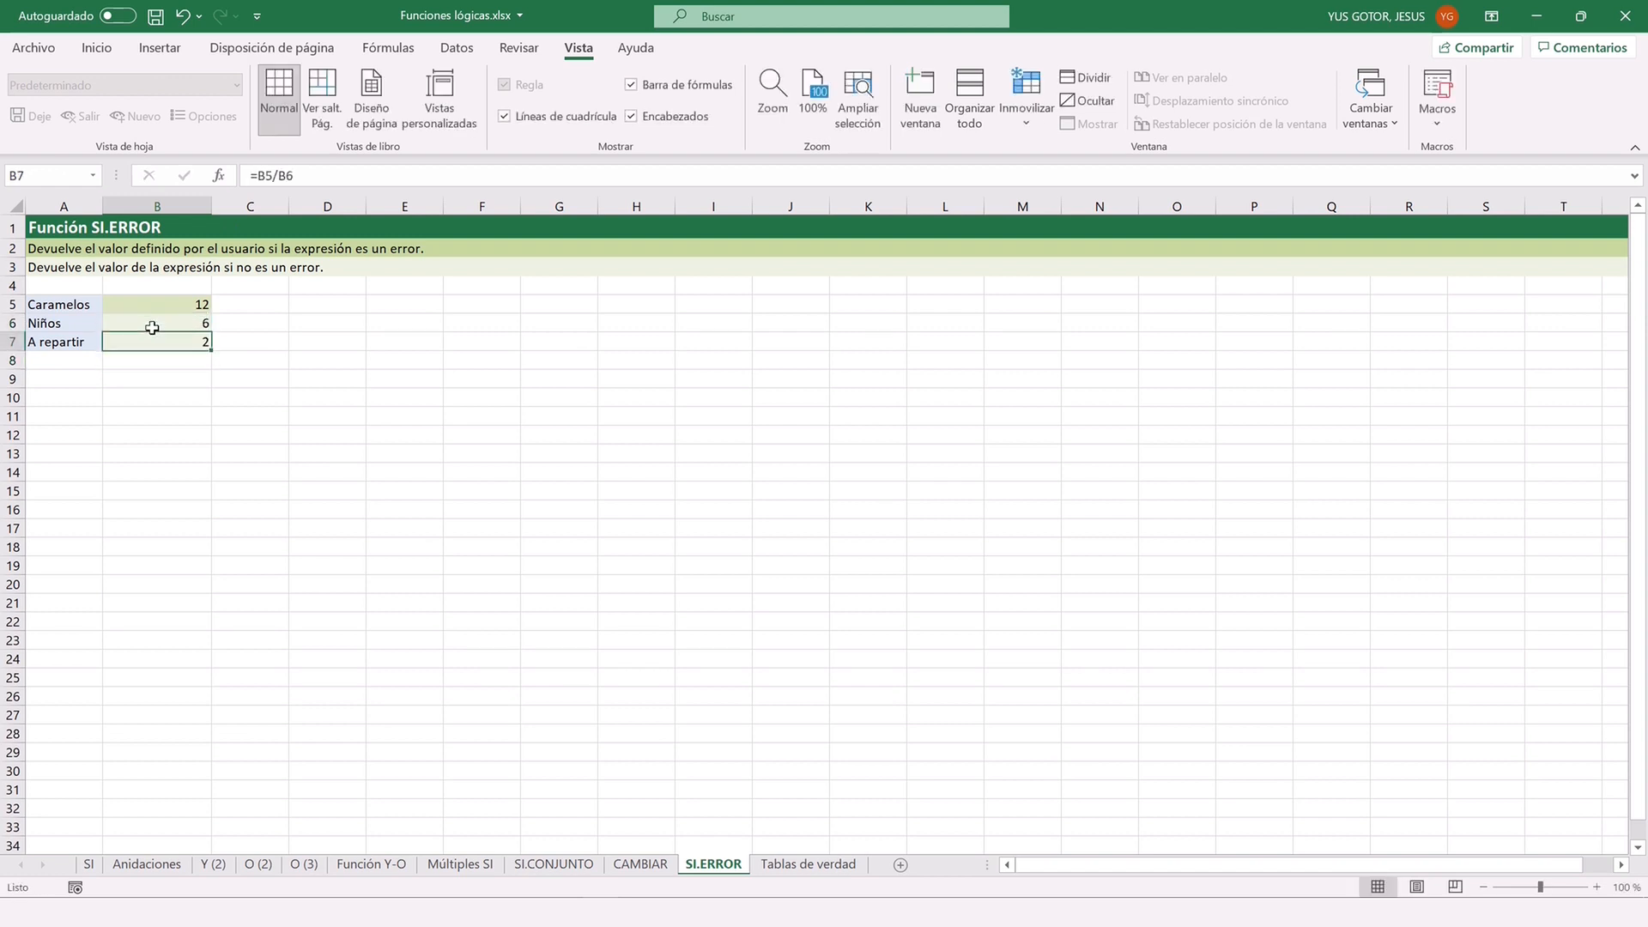
{"action": "left_click", "coordinate": [151, 324]}
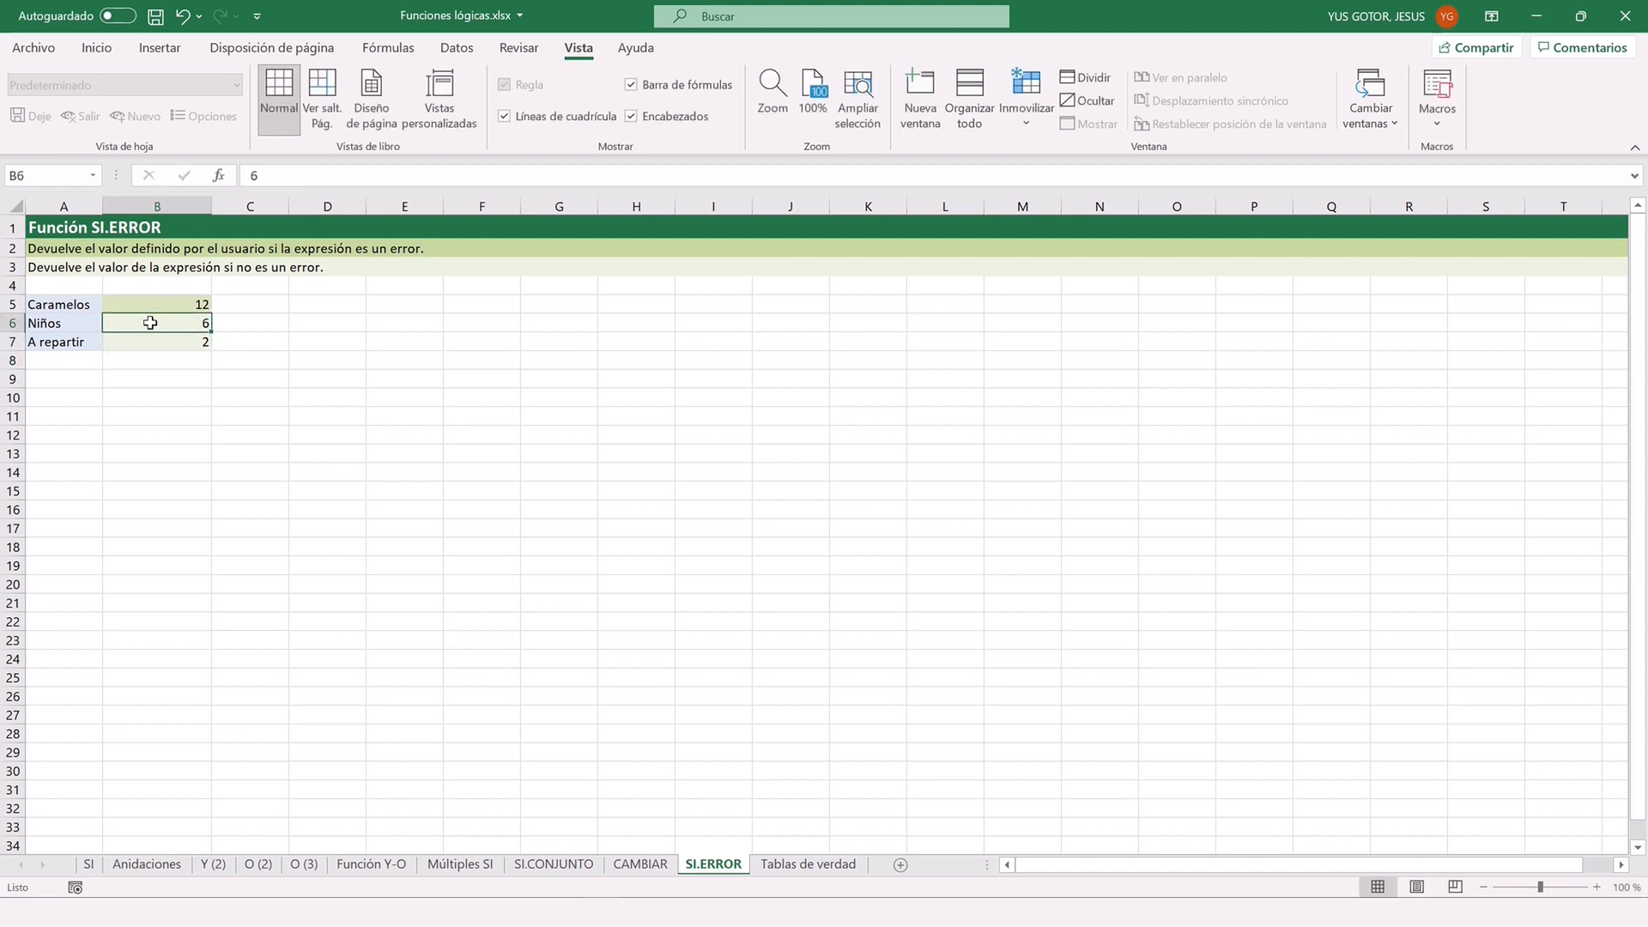
{"action": "type", "text": "0"}
{"action": "key", "text": "Return"}
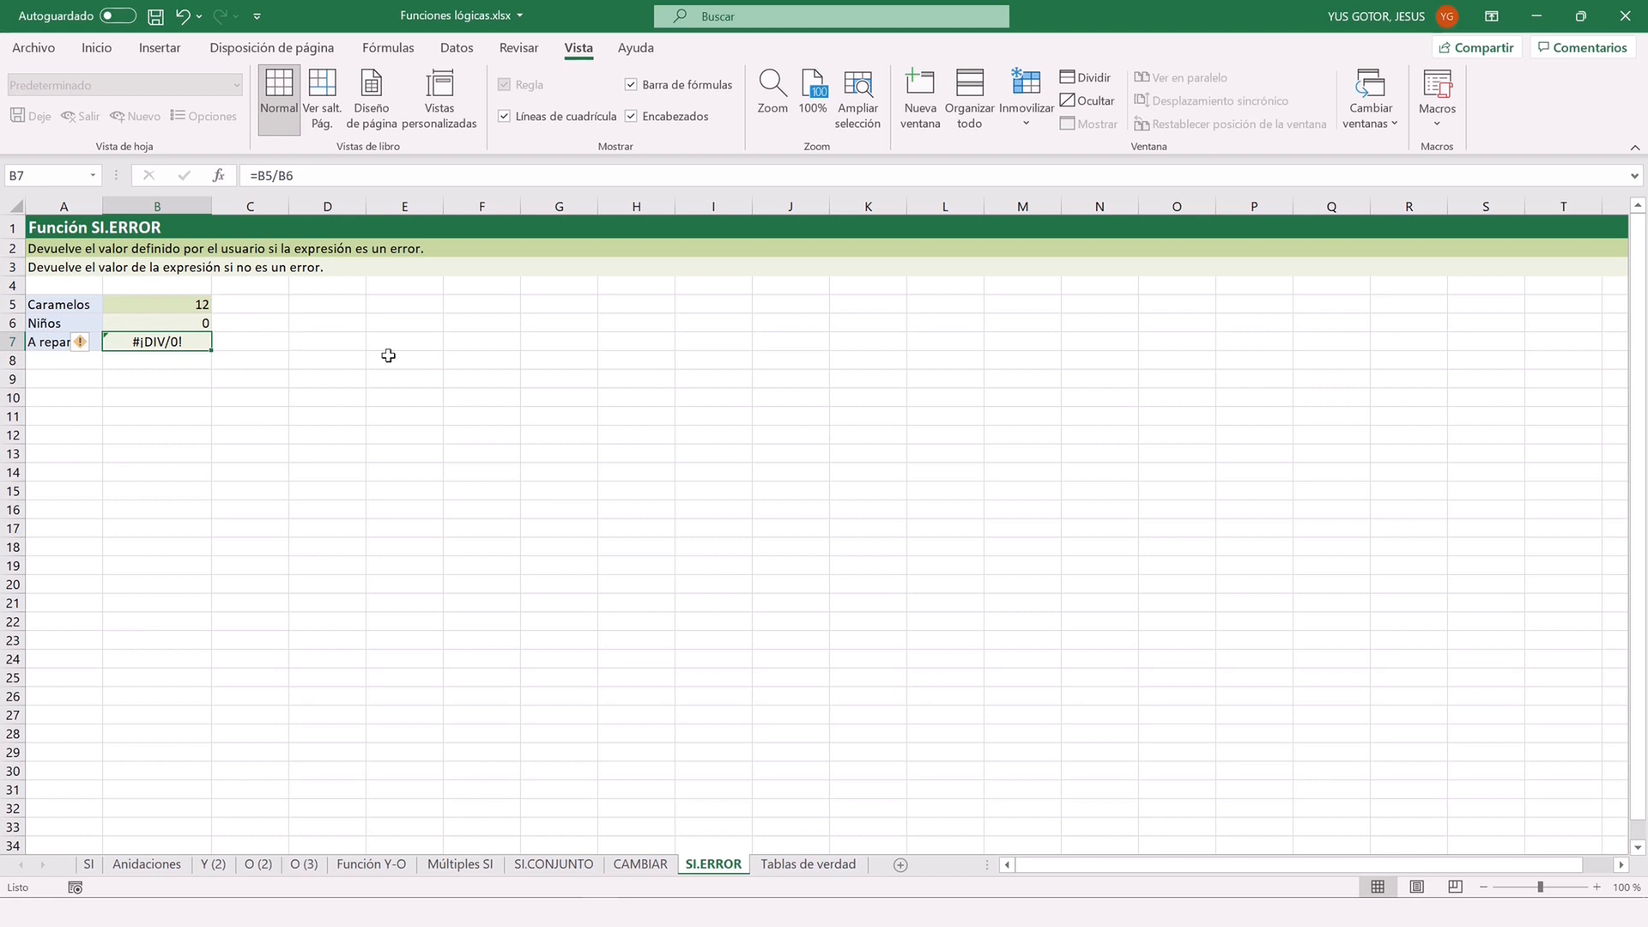
Replace the division in B7 with the formula =SI.ERROR(B5/B6;"No hay niños").
{"action": "key", "text": "Delete"}
{"action": "type", "text": "=SI."}
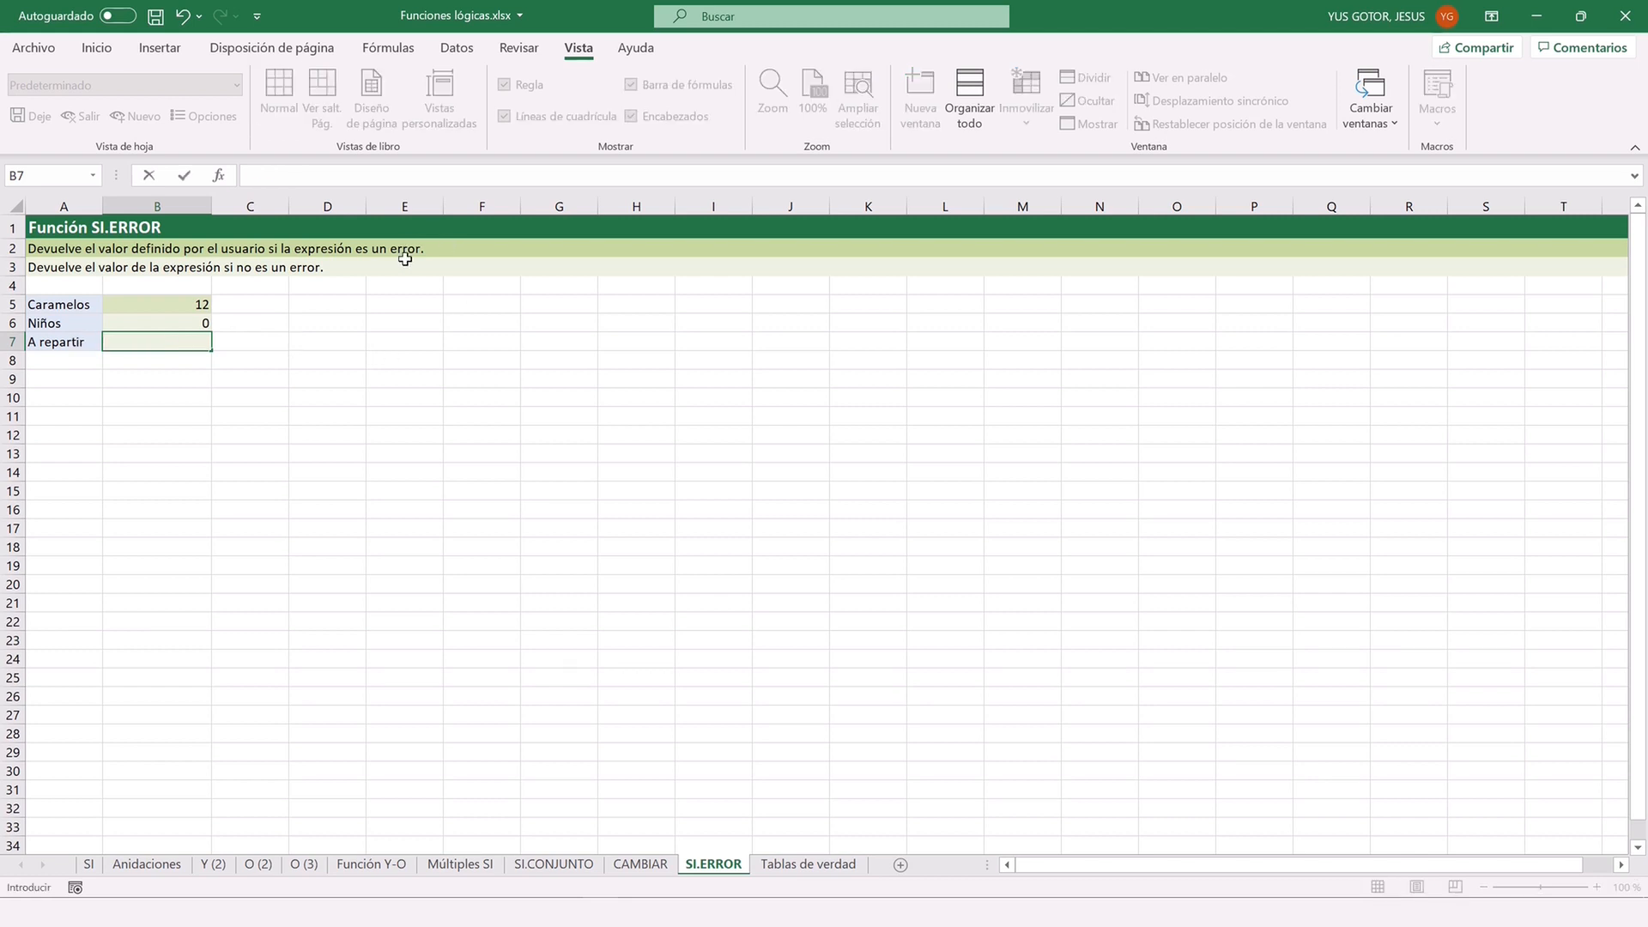
{"action": "type", "text": "ERRO"}
{"action": "key", "text": "Tab"}
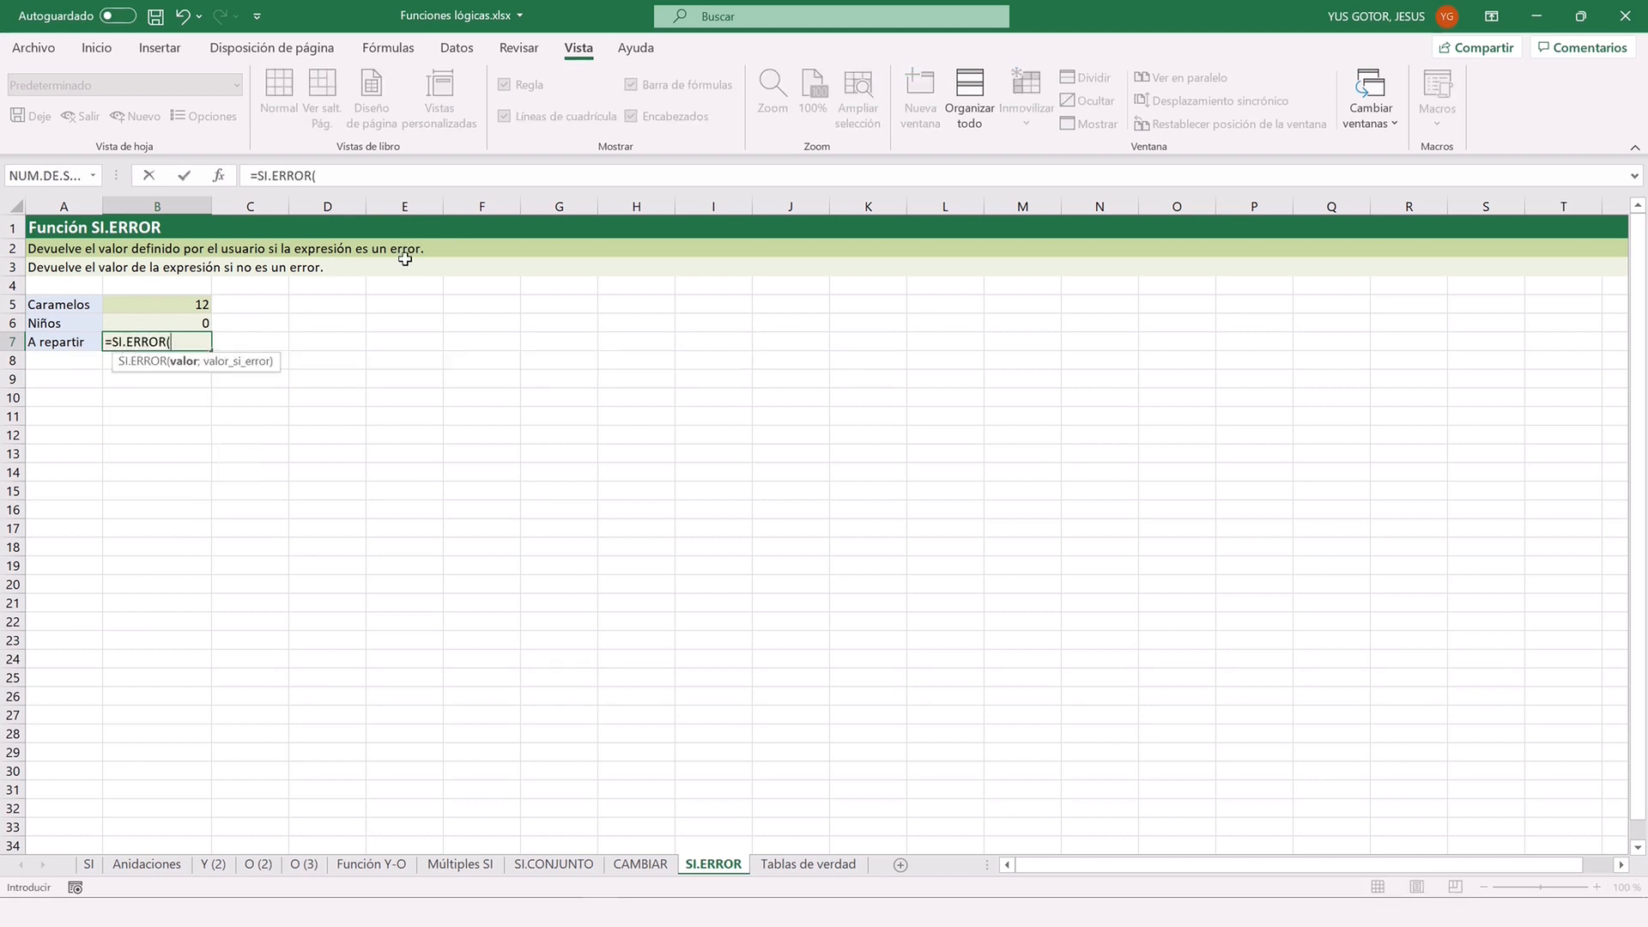
{"action": "left_click", "coordinate": [149, 303]}
{"action": "type", "text": "/"}
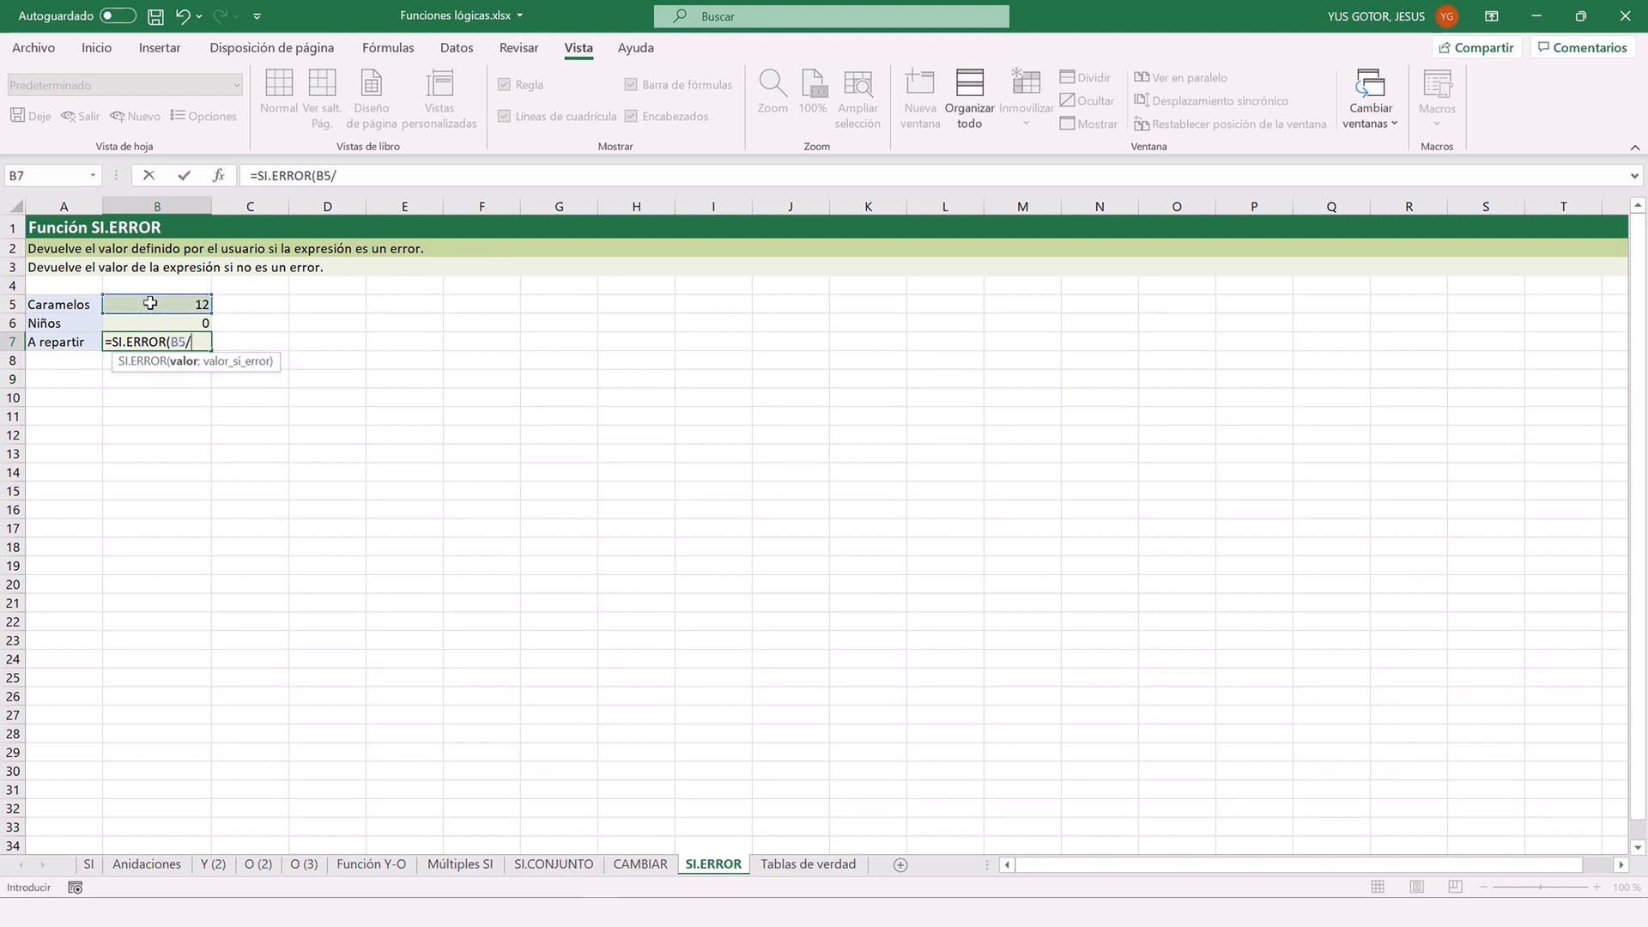
{"action": "left_click", "coordinate": [140, 324]}
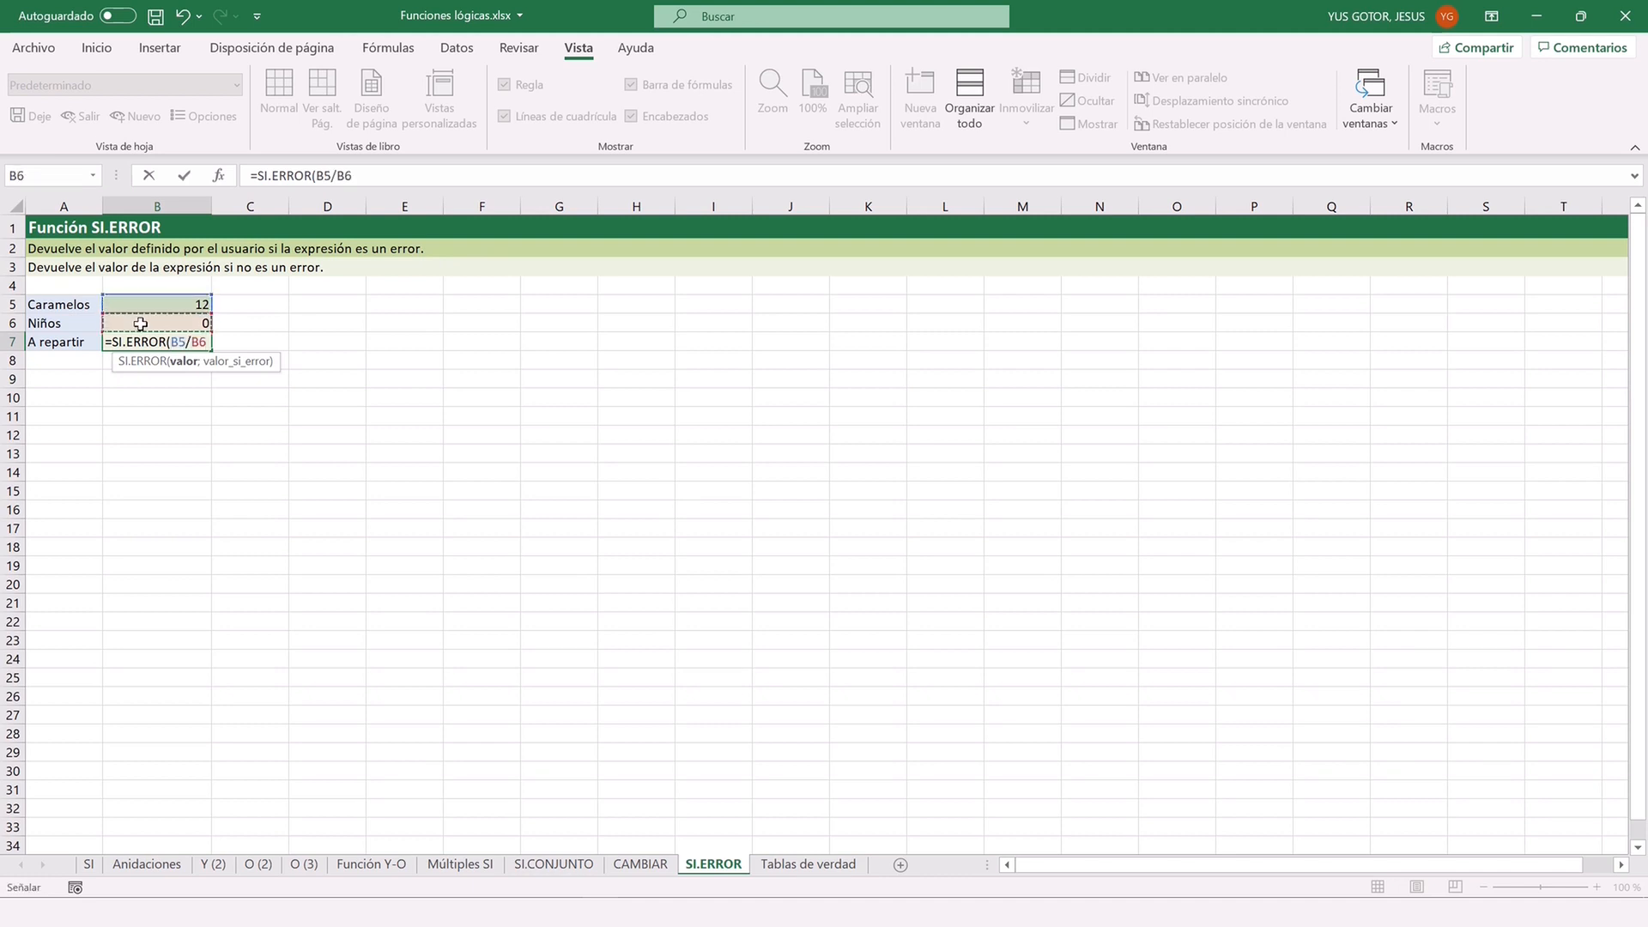
{"action": "type", "text": ";"}
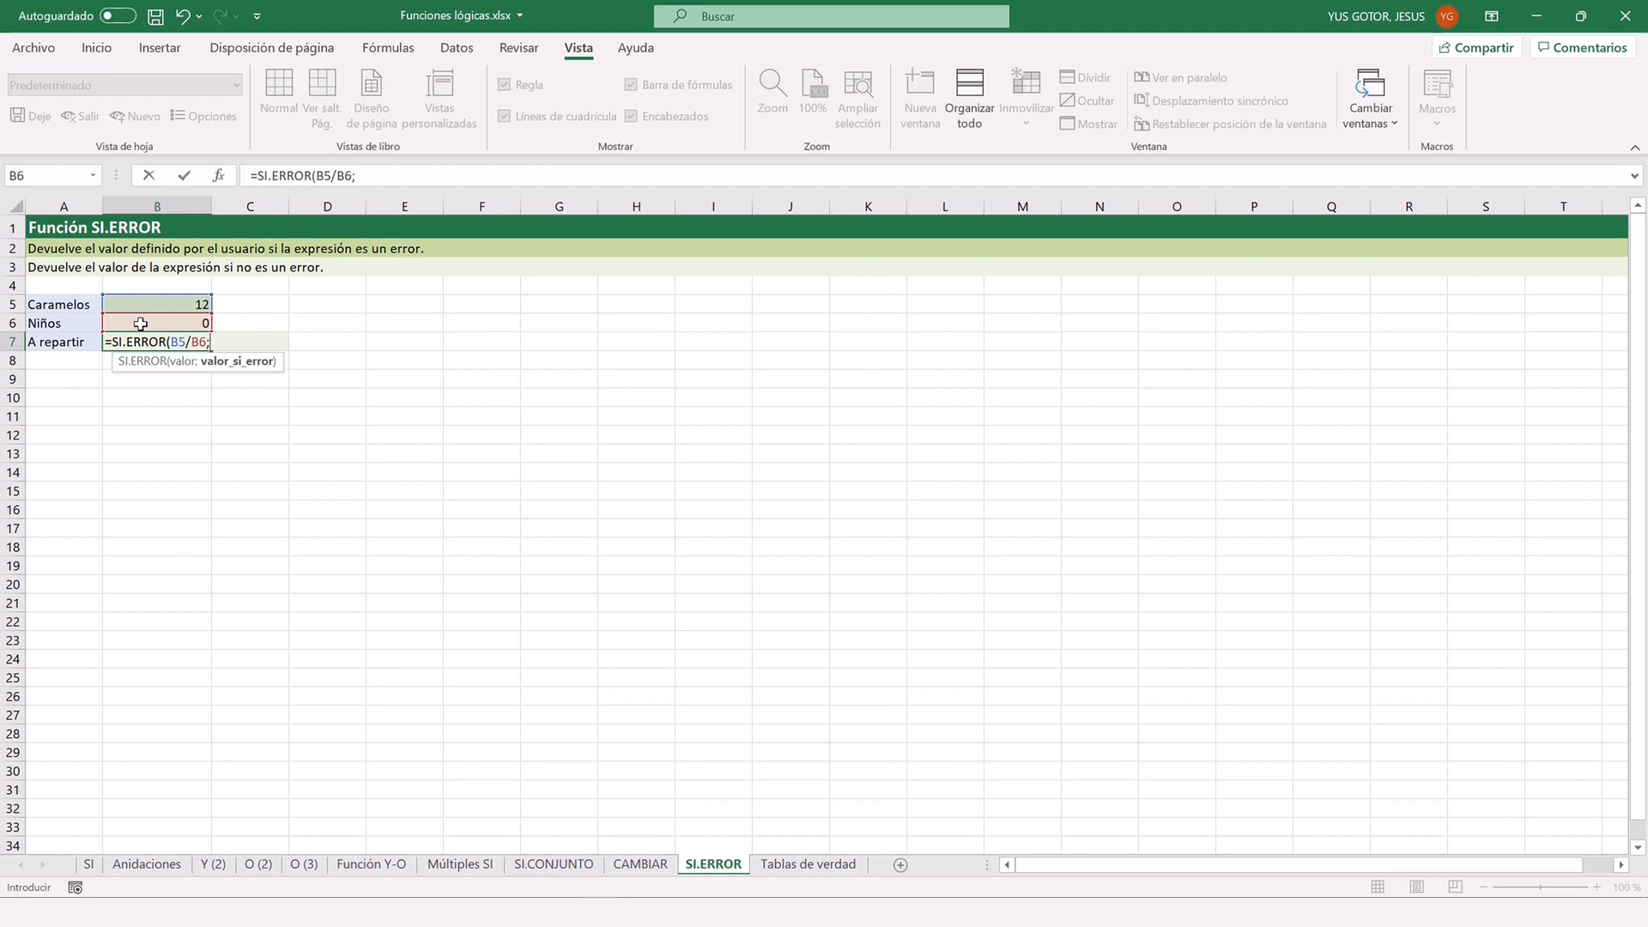
{"action": "type", "text": "\"No hay niños\""}
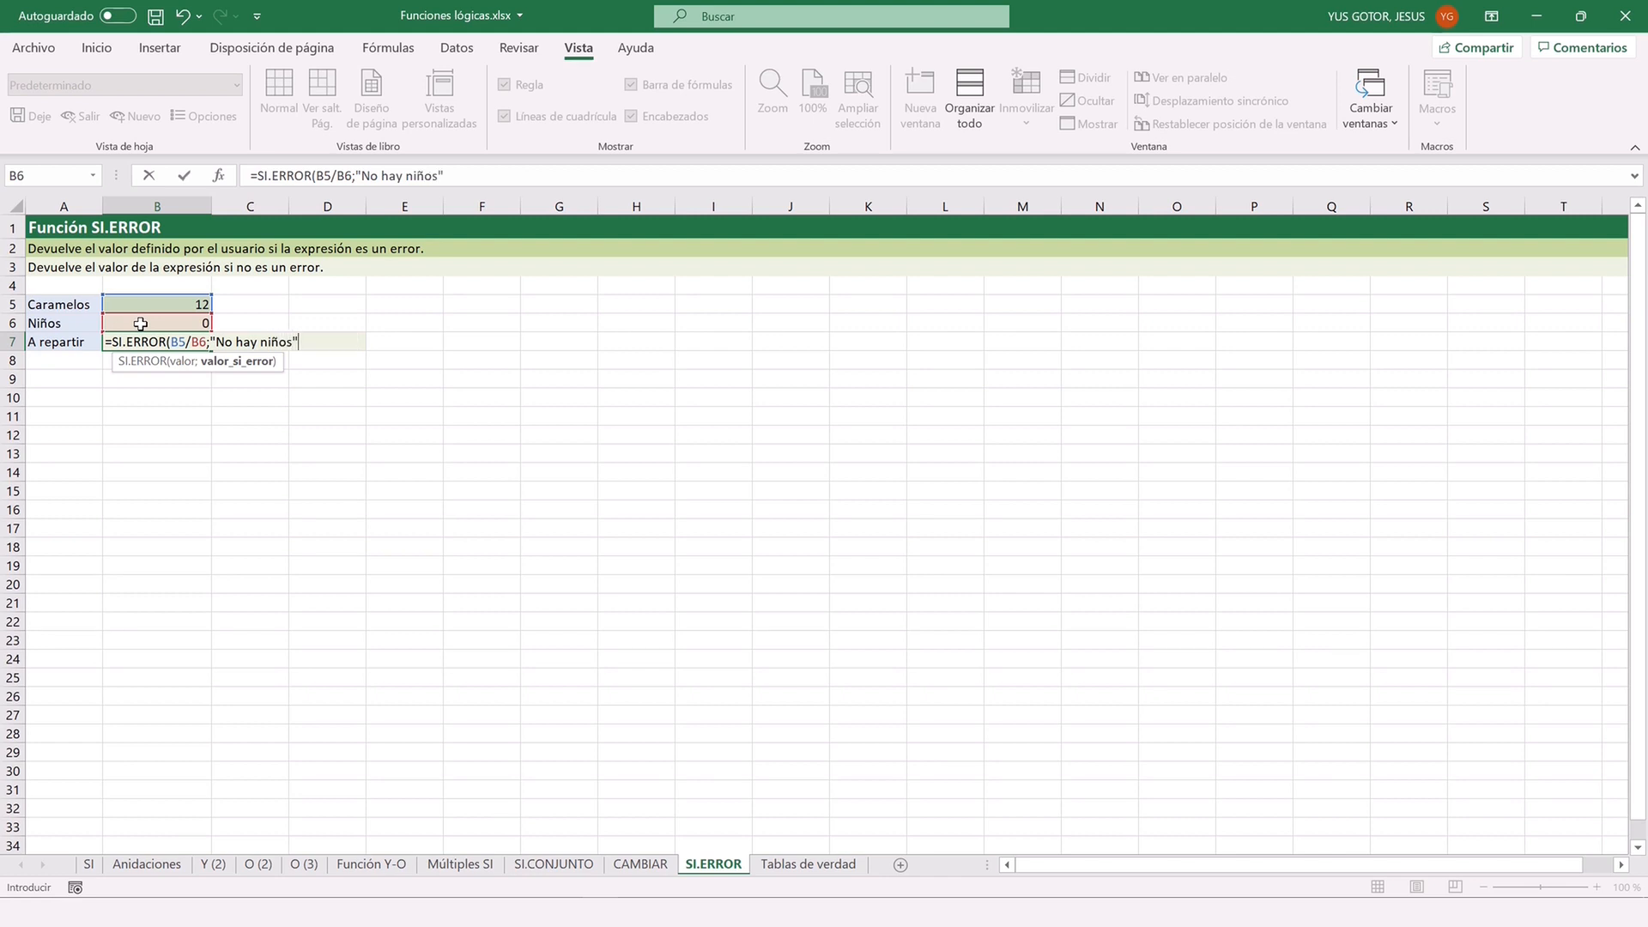
{"action": "type", "text": ")"}
{"action": "key", "text": "Return"}
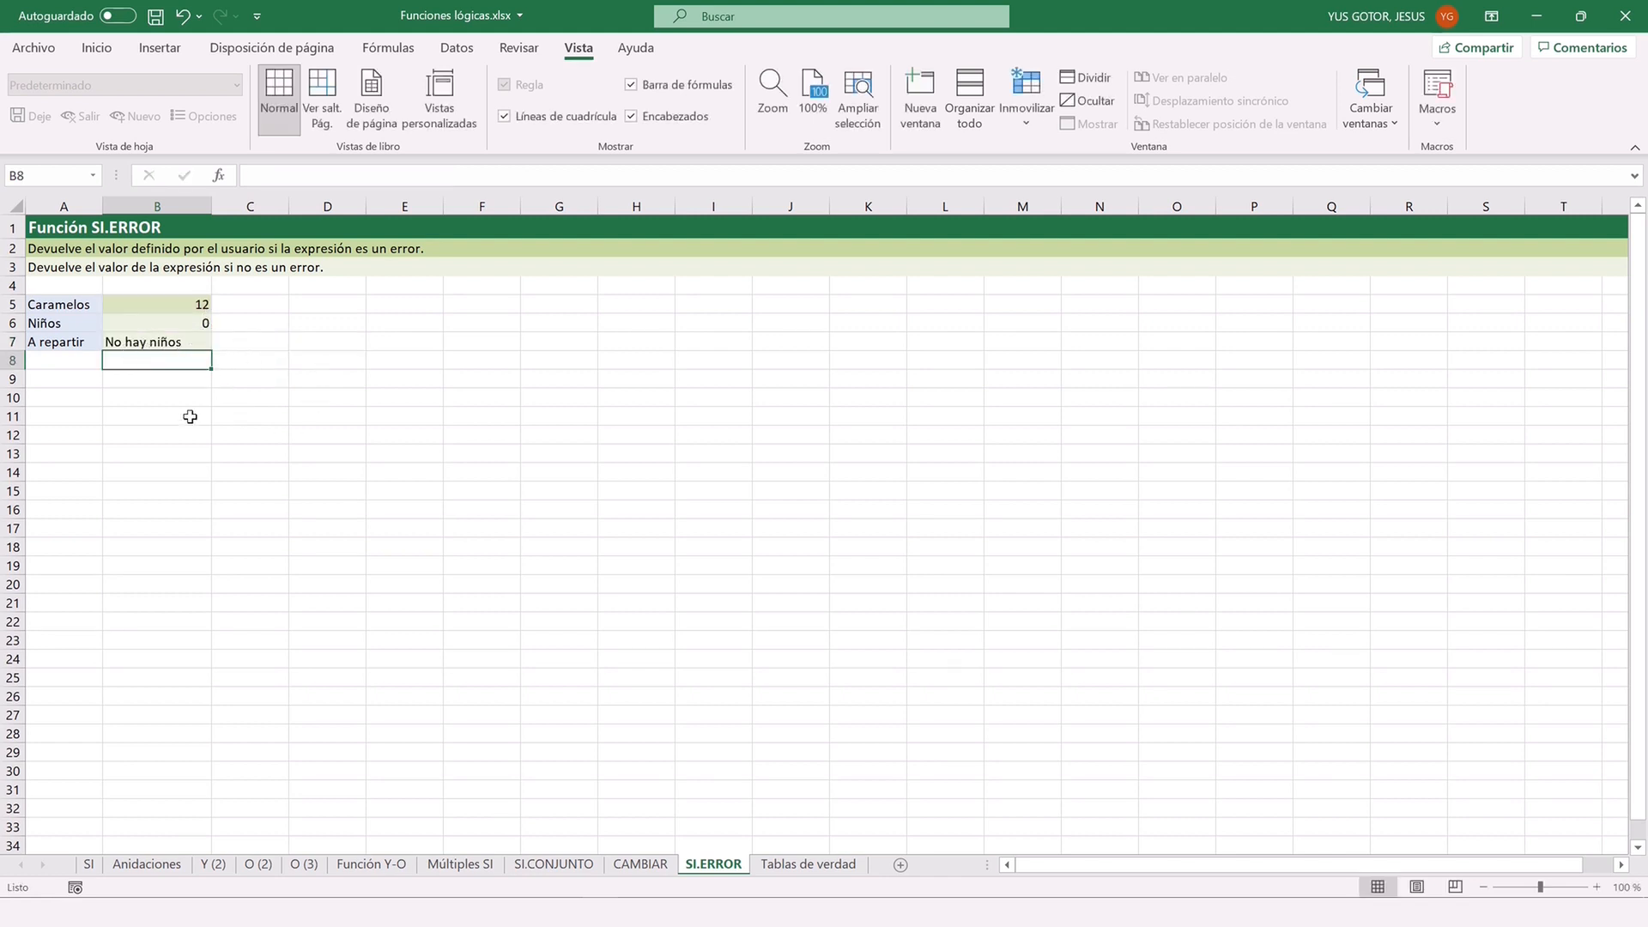
Test the SI.ERROR formula by setting the Niños value in B6 to 4 and then back to 0.
{"action": "left_click", "coordinate": [163, 324]}
{"action": "type", "text": "4"}
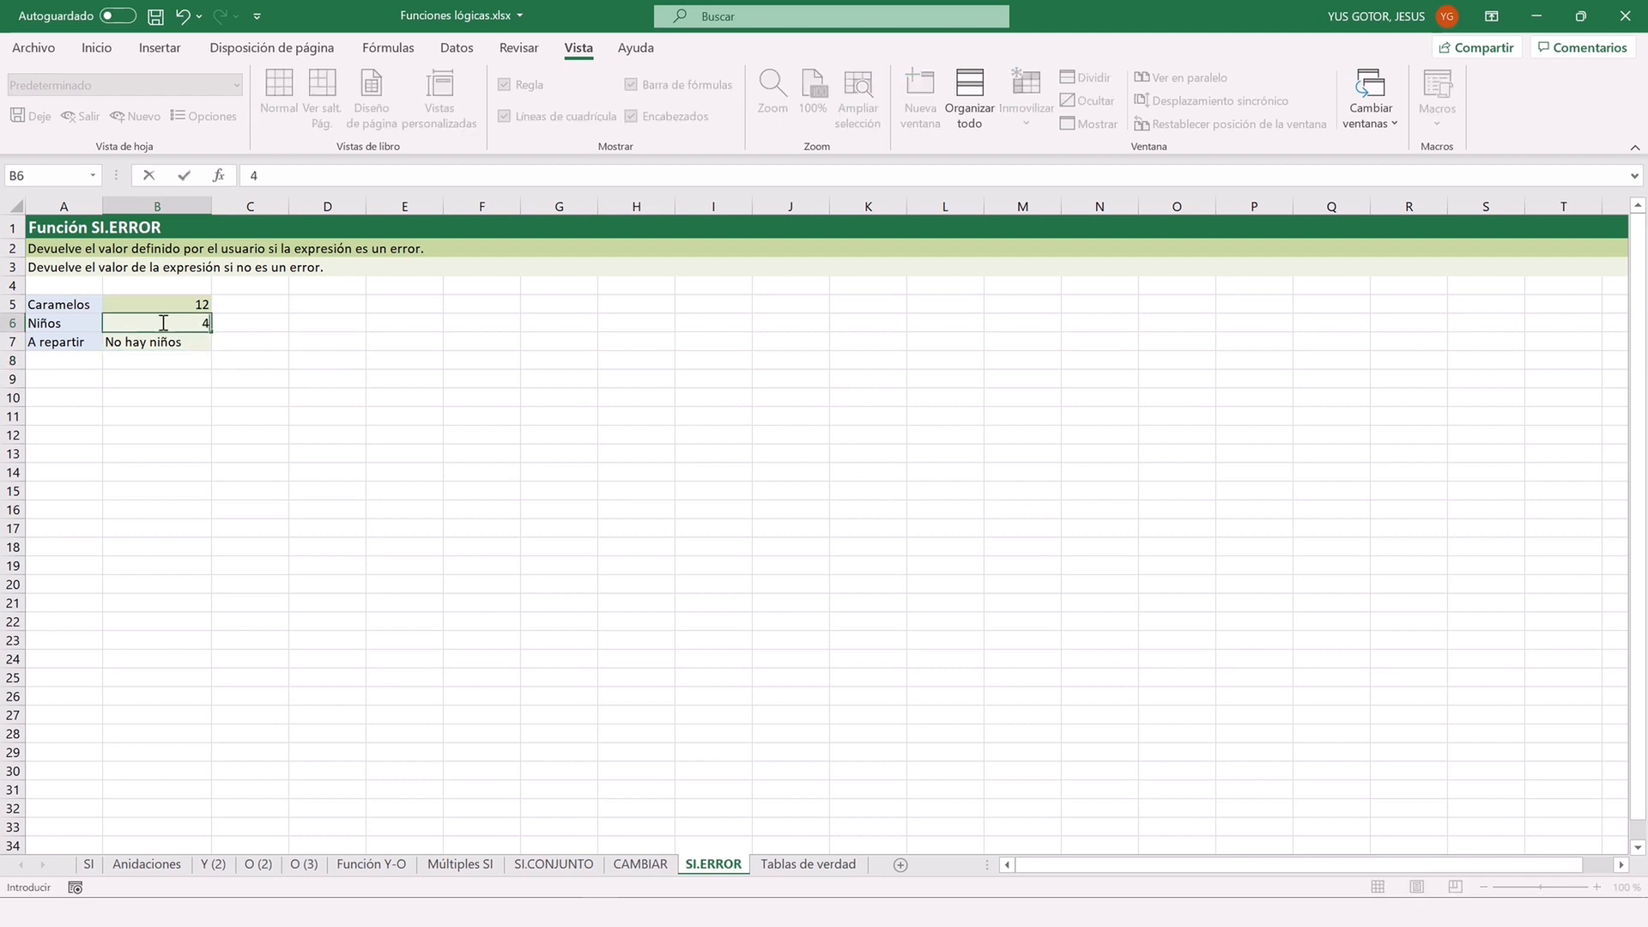
{"action": "key", "text": "Return"}
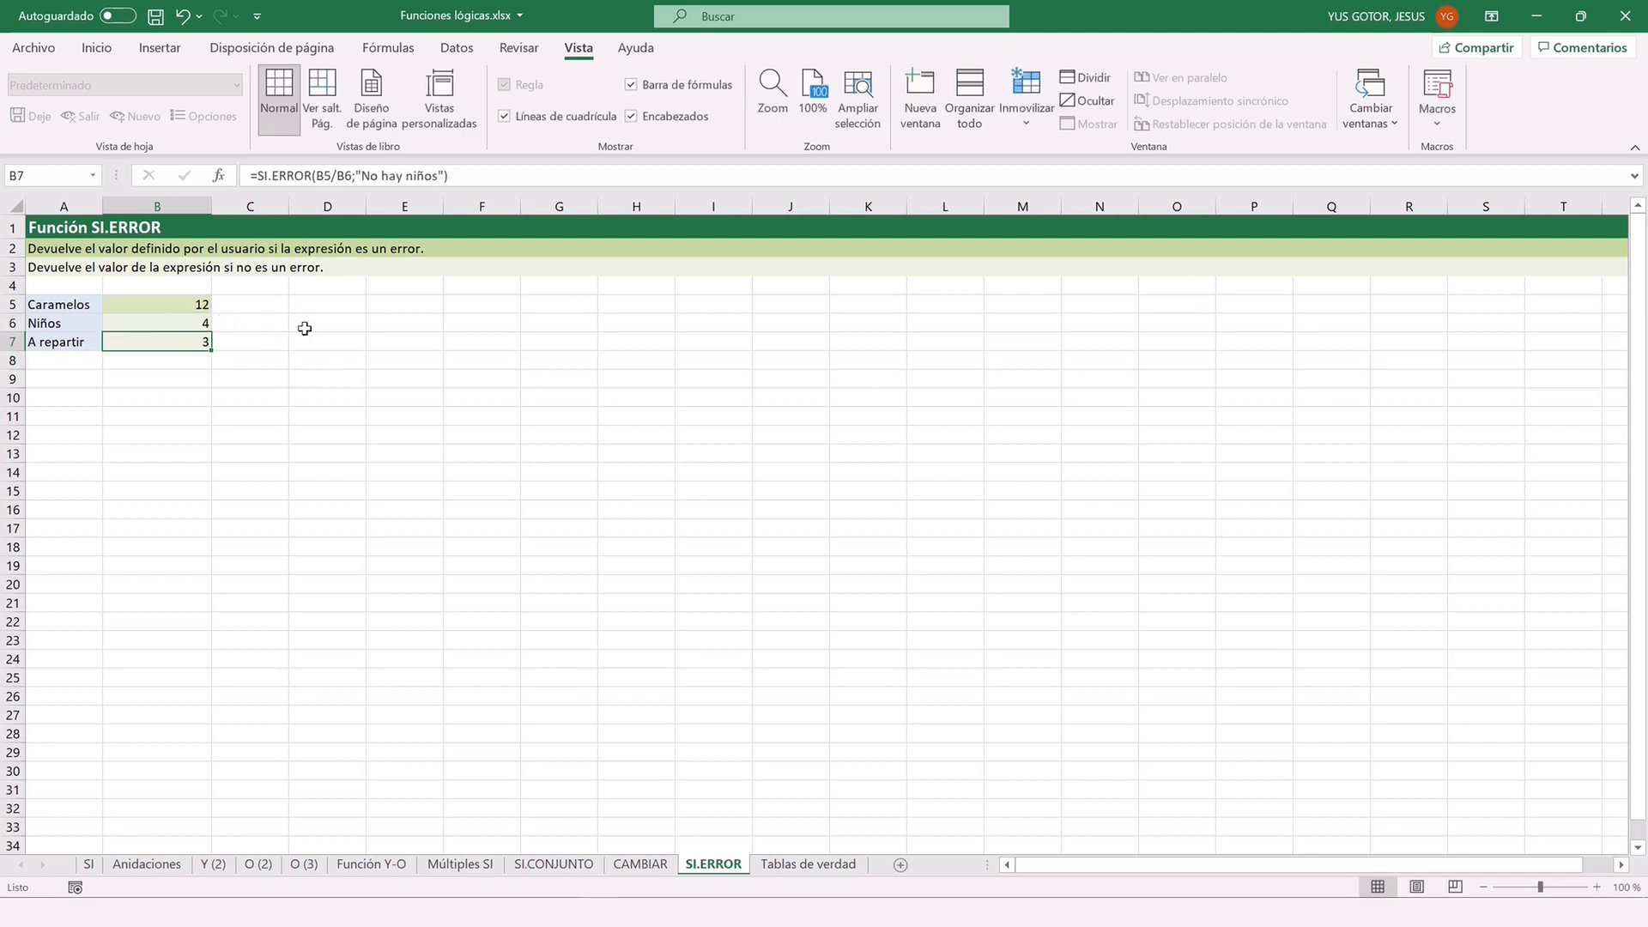
{"action": "left_click", "coordinate": [191, 324]}
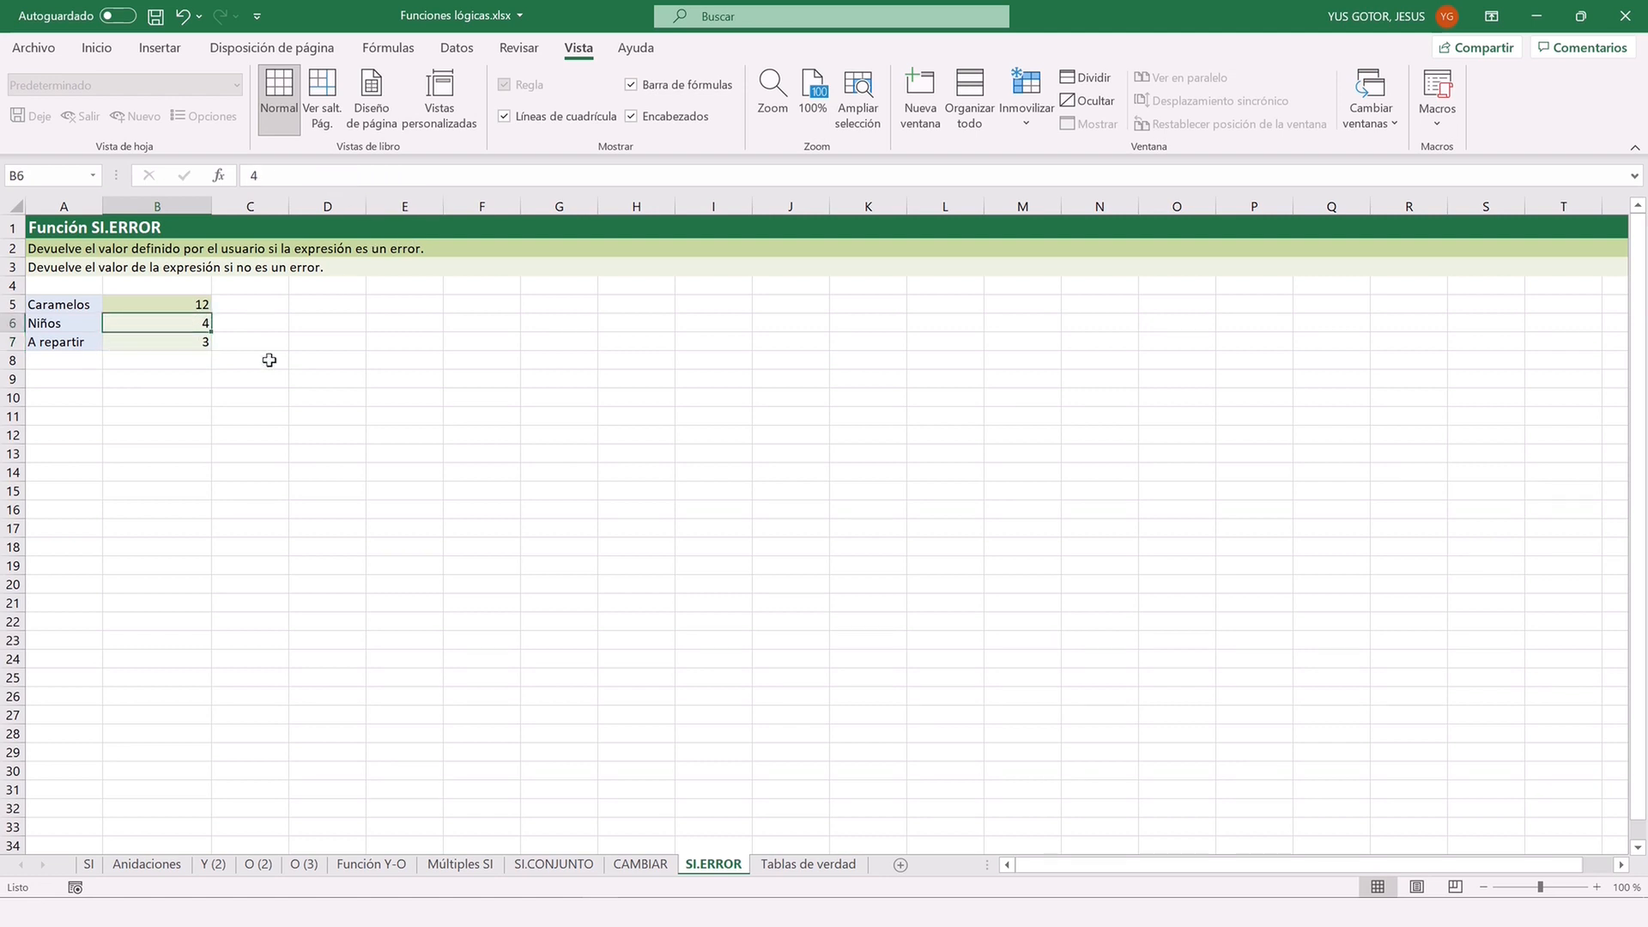
{"action": "type", "text": "0"}
{"action": "key", "text": "Return"}
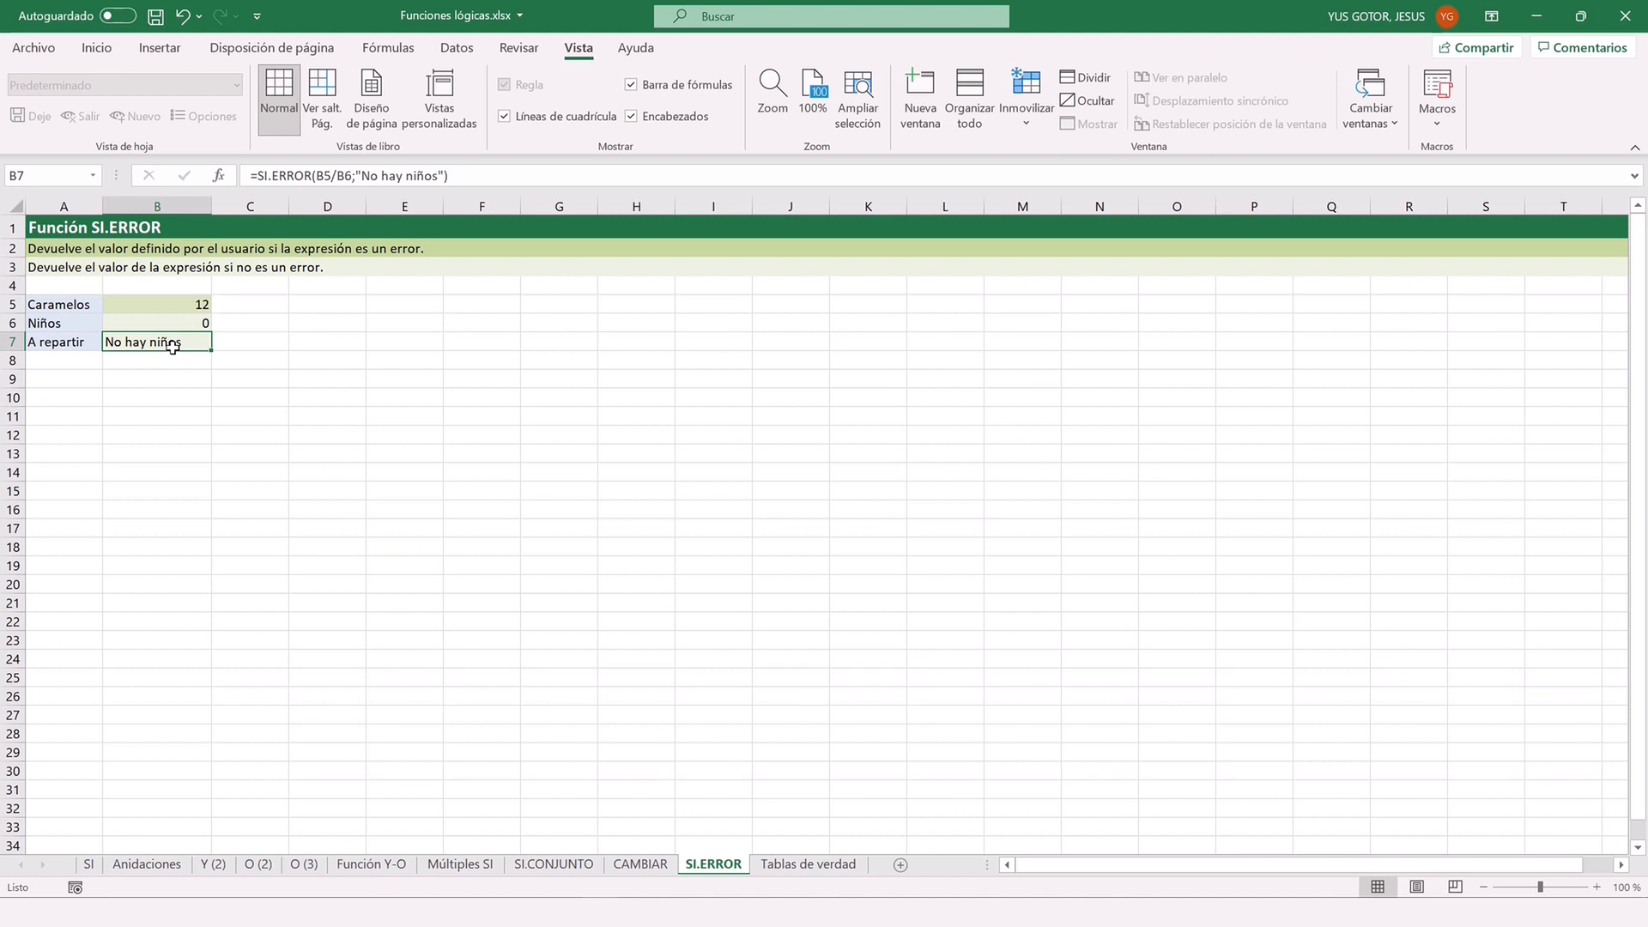
Open the Tablas de verdad worksheet to view the truth tables for the Y and O functions.
{"action": "left_click", "coordinate": [807, 864]}
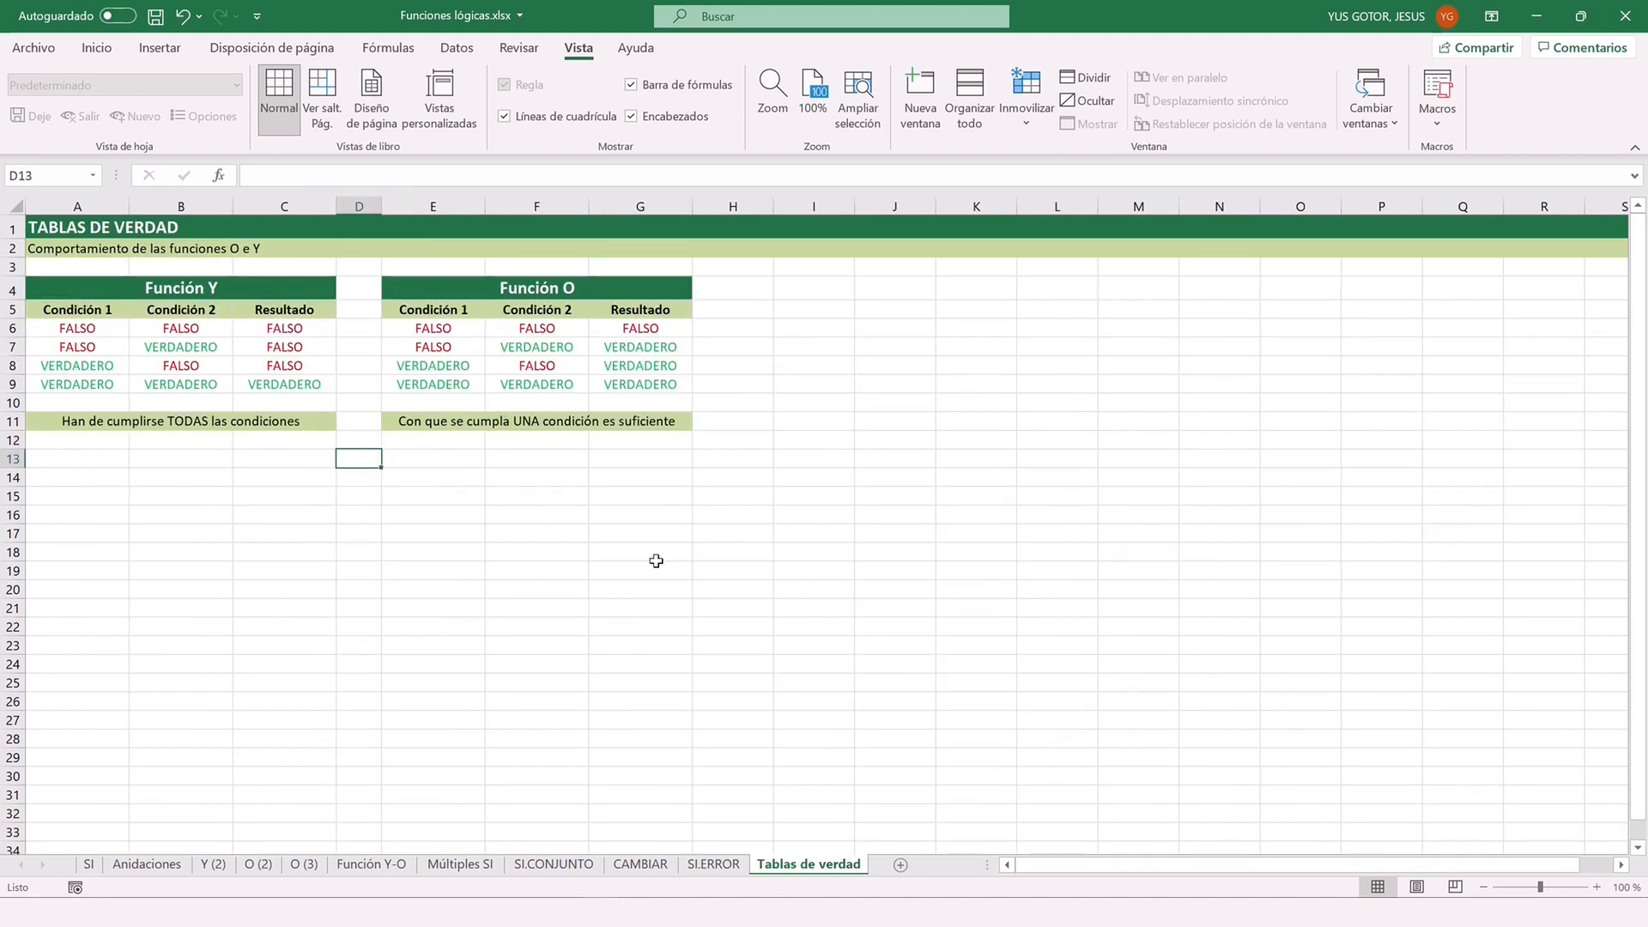